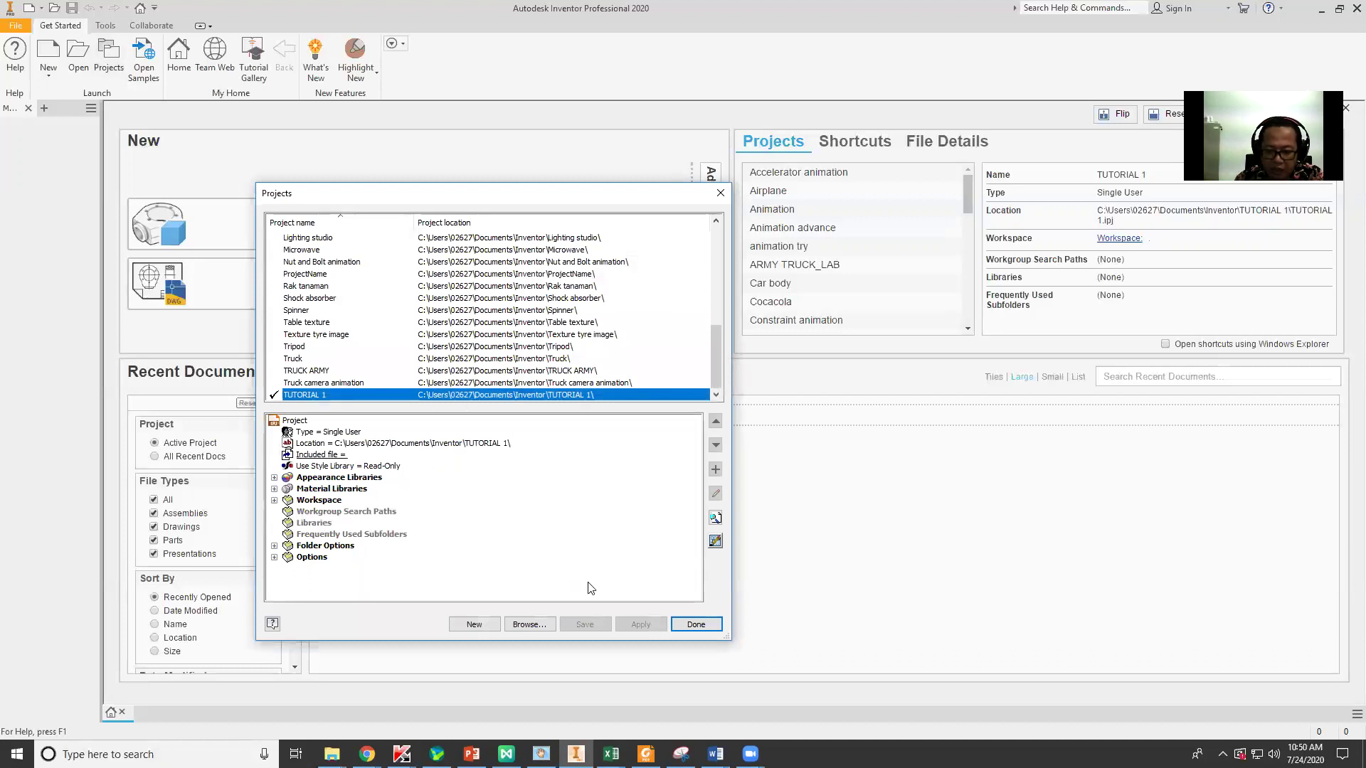
Close the project settings with TUTORIAL 1 active and create a new part from the metric Standard (mm).ipt template
click(696, 625)
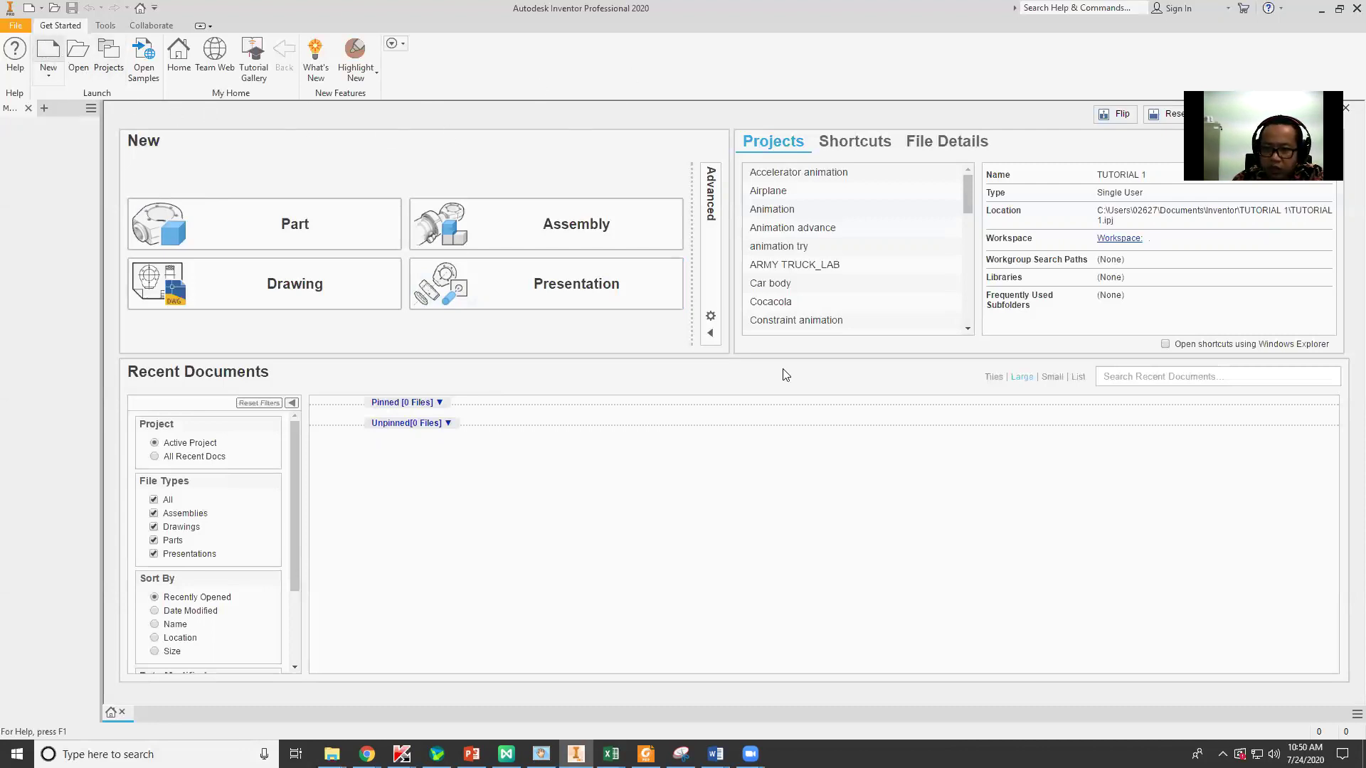
key(ctrl+n)
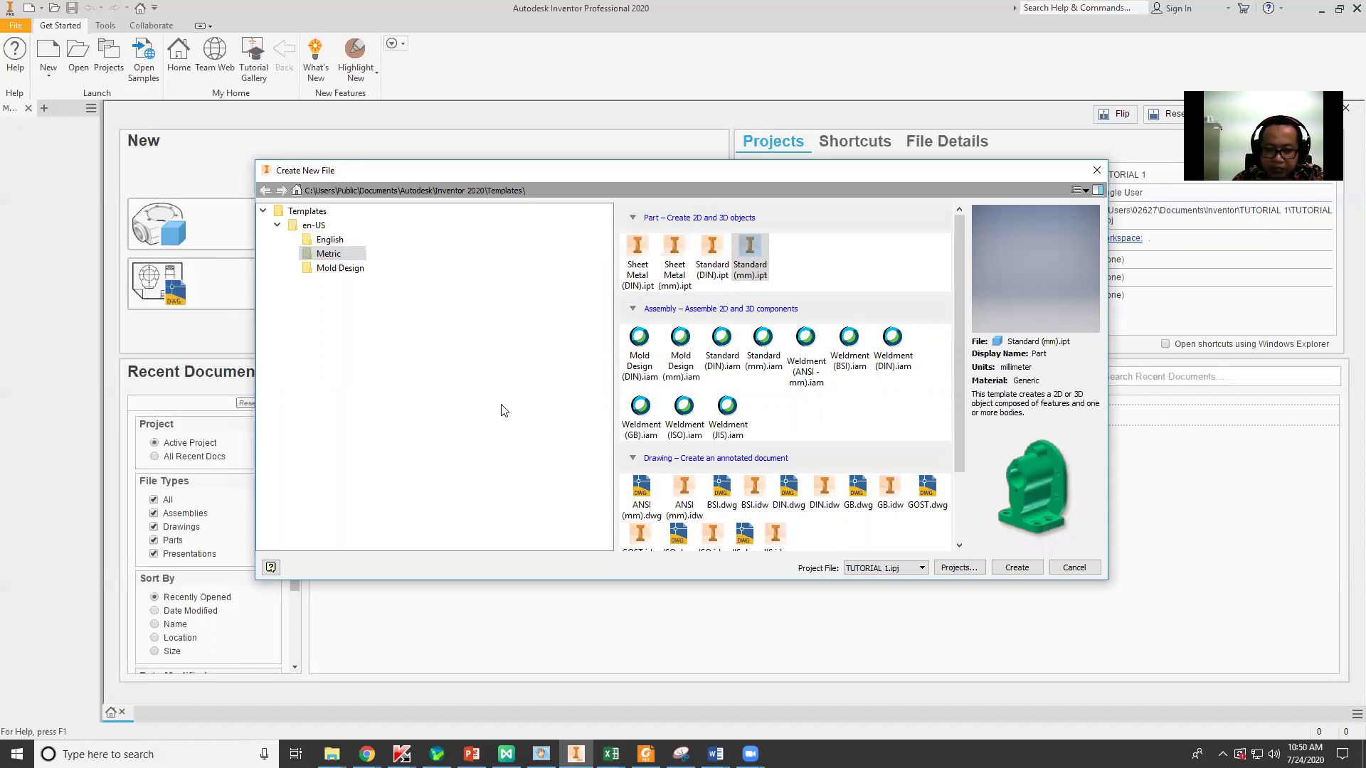
click(453, 394)
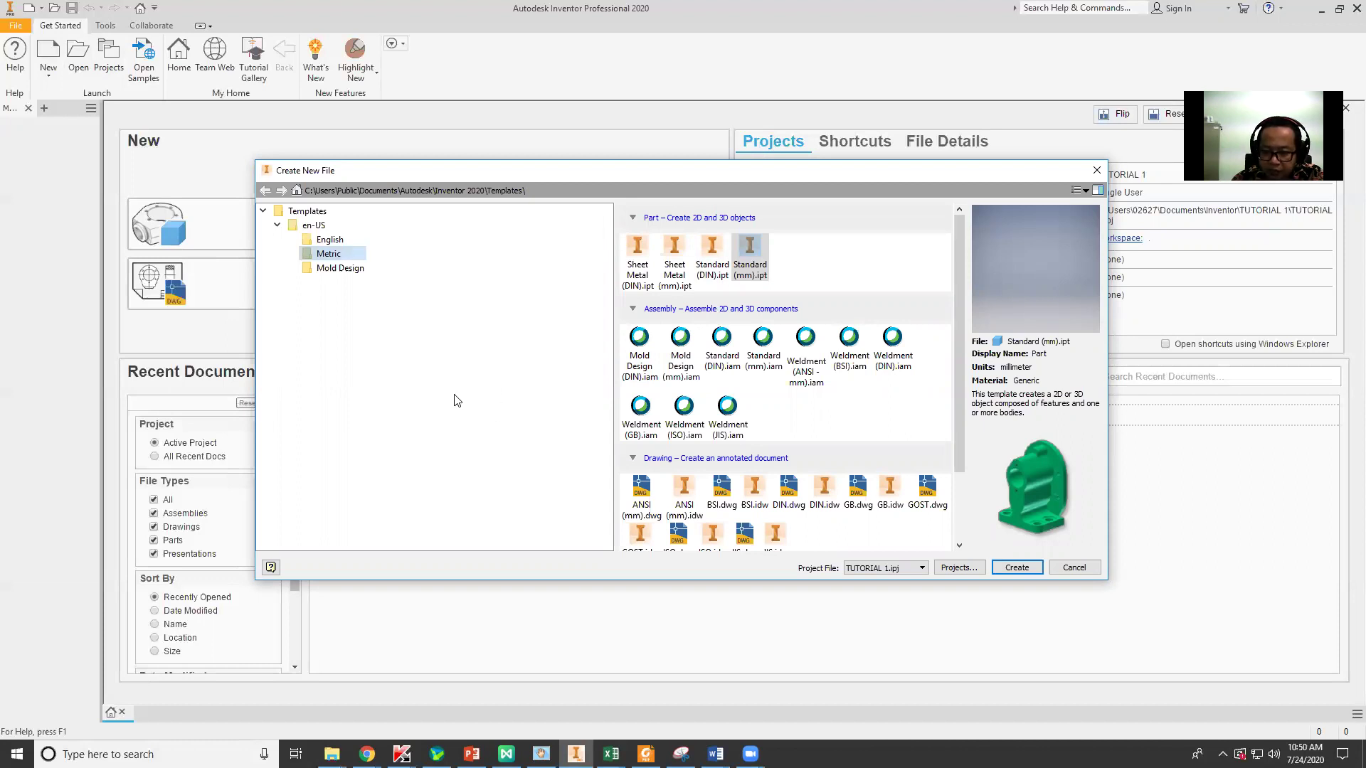
click(278, 226)
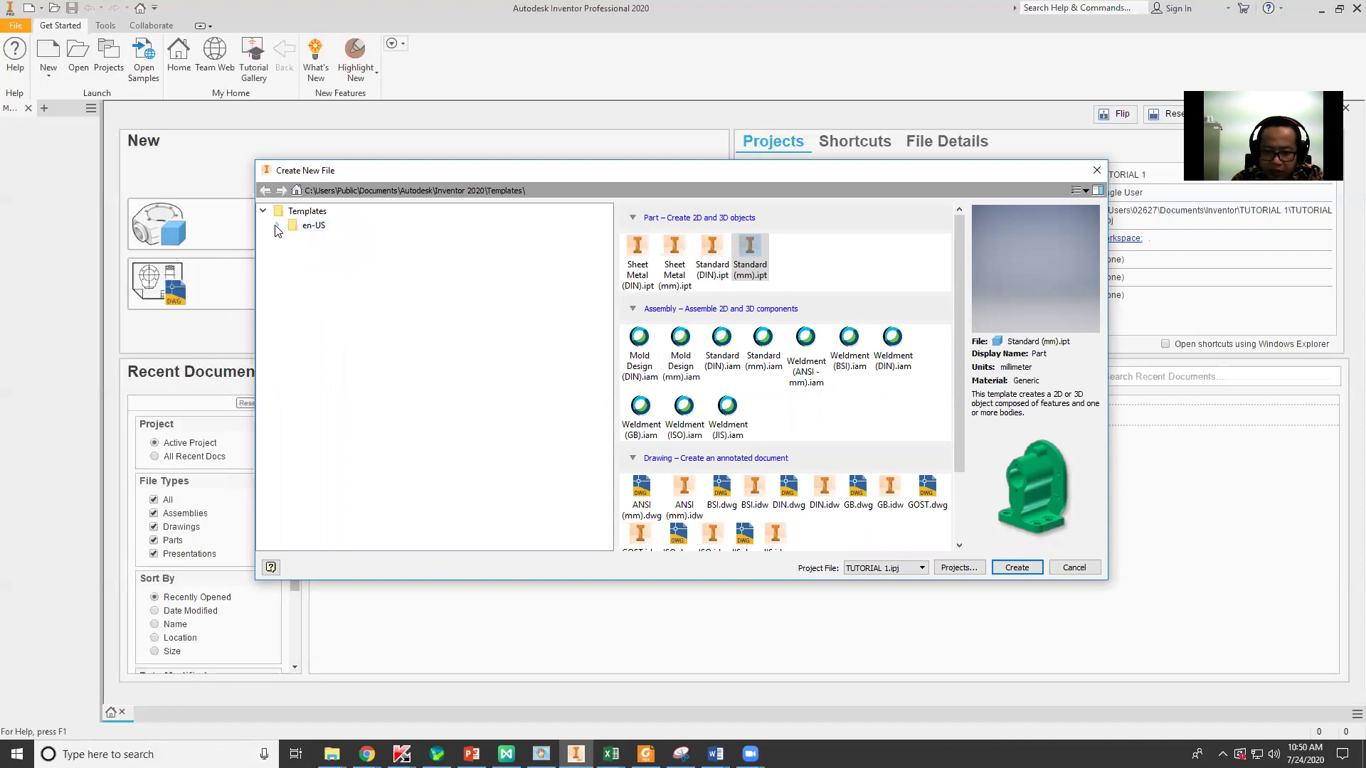
click(278, 226)
click(324, 256)
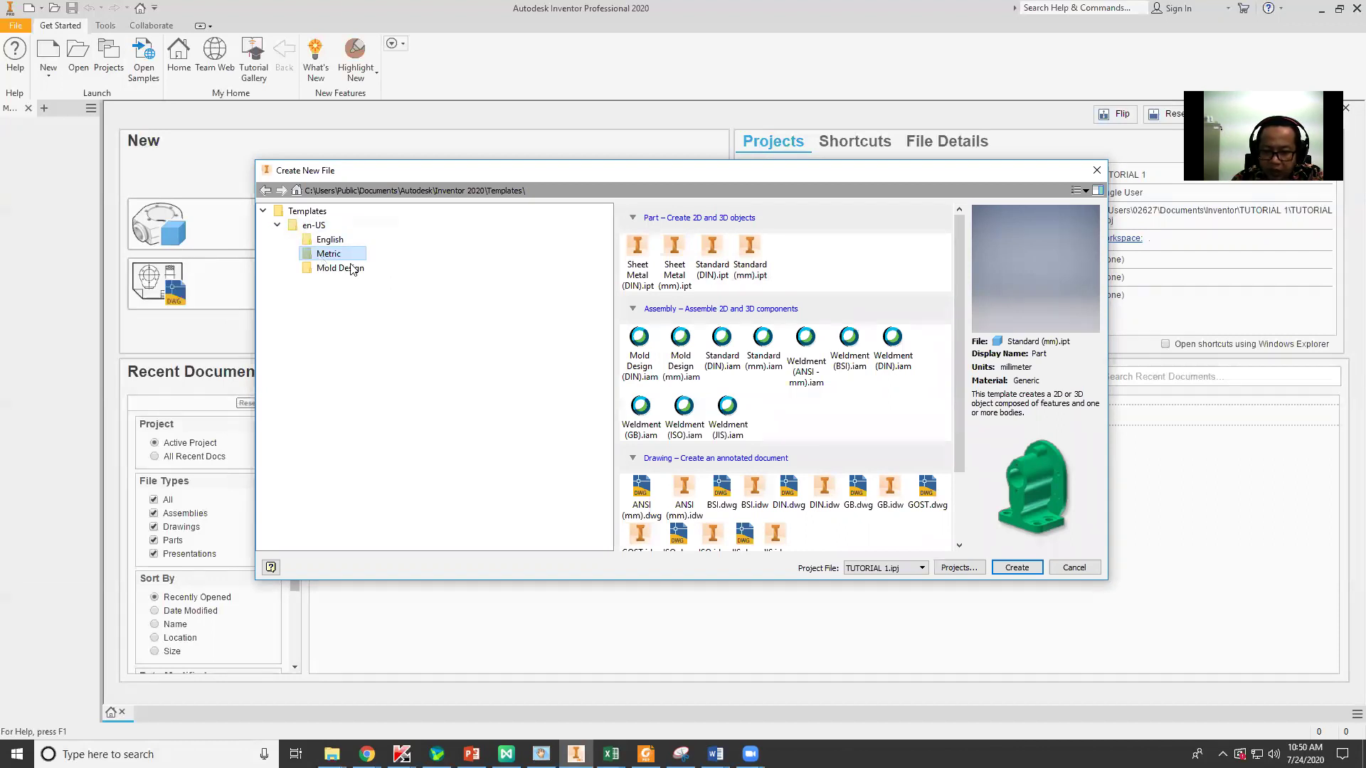
click(747, 261)
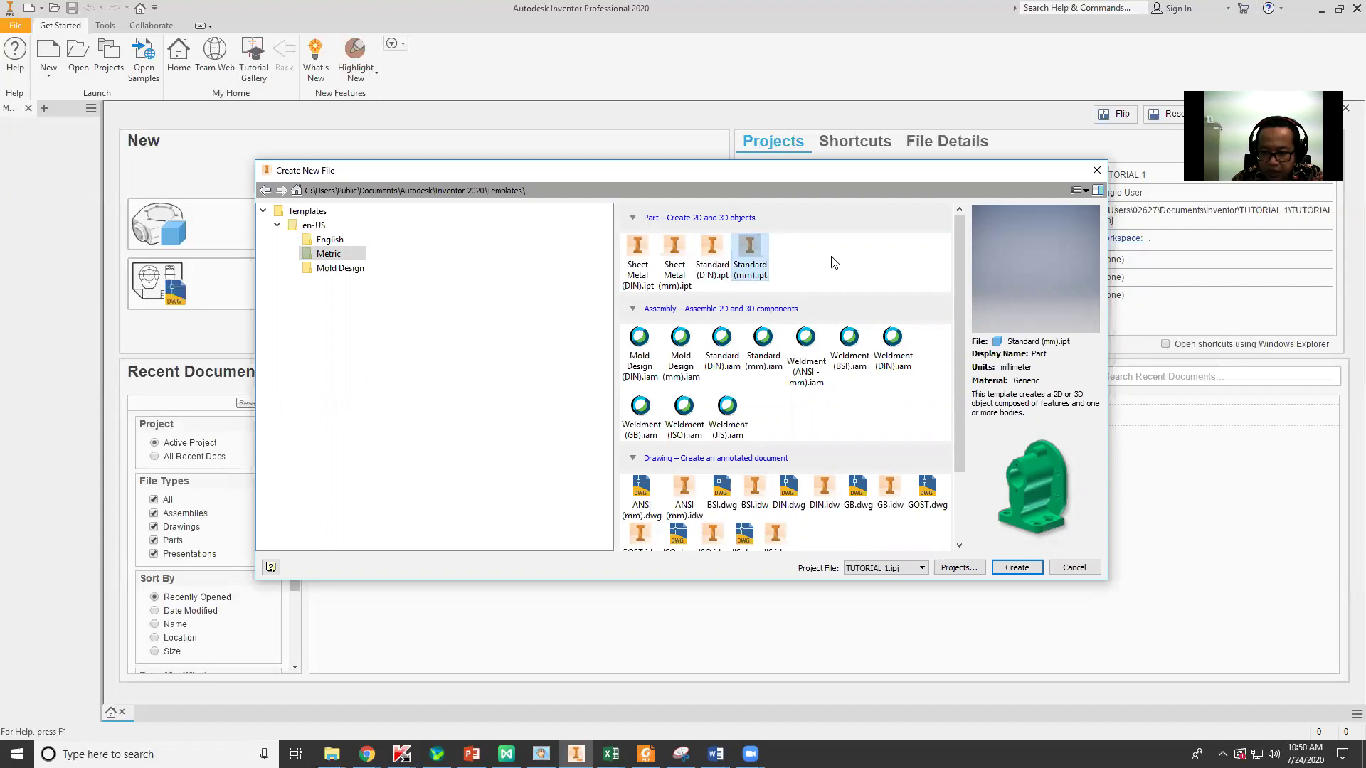
click(1021, 568)
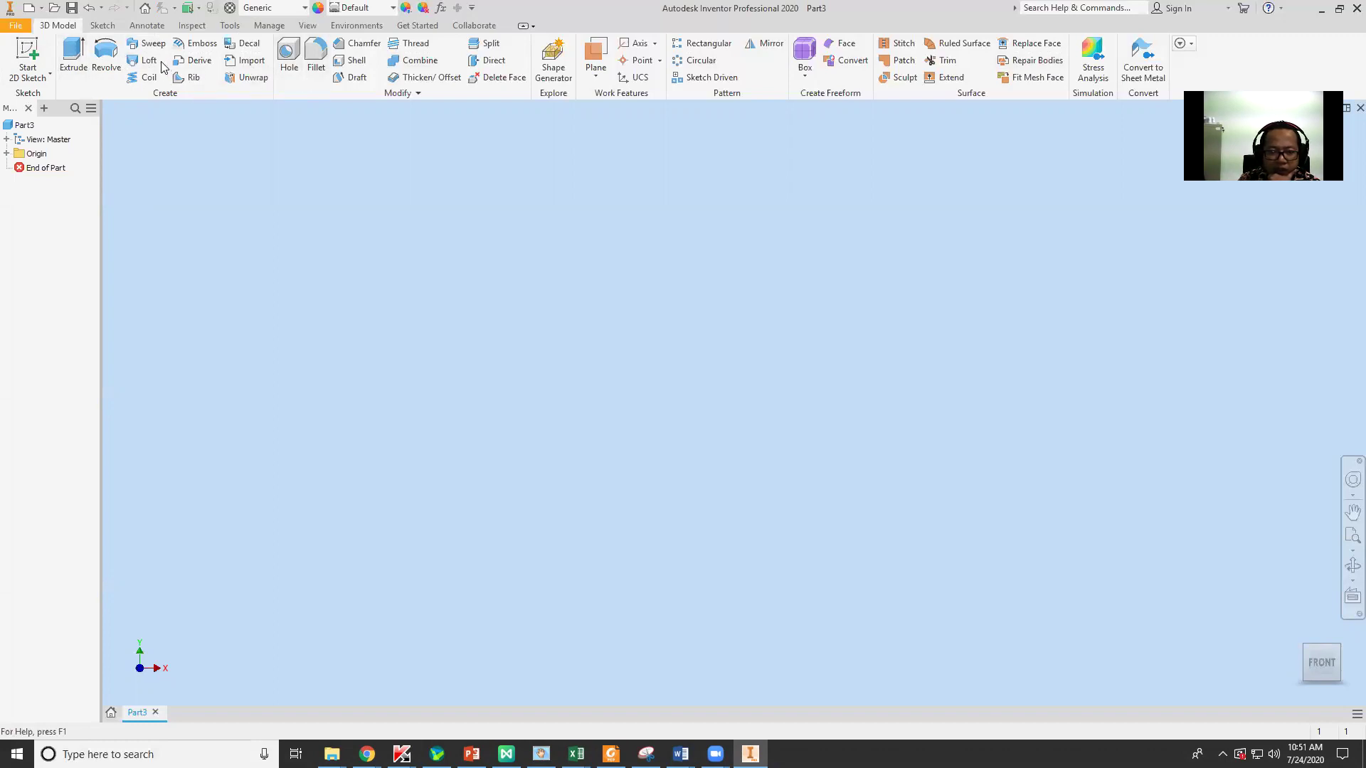
Start a sketch on the XZ plane and draw a closed four-sided line outline about 23 mm wide and 23 mm high around the origin
click(28, 52)
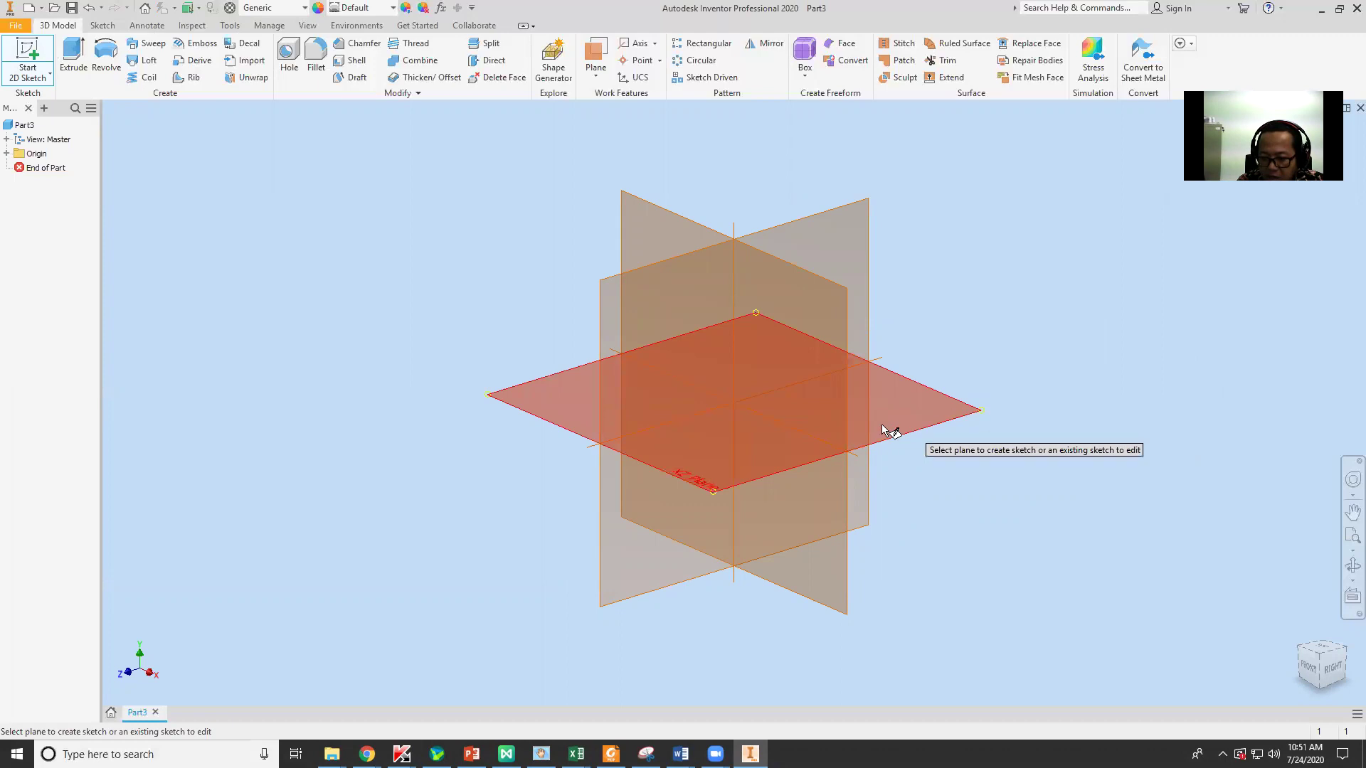
click(952, 420)
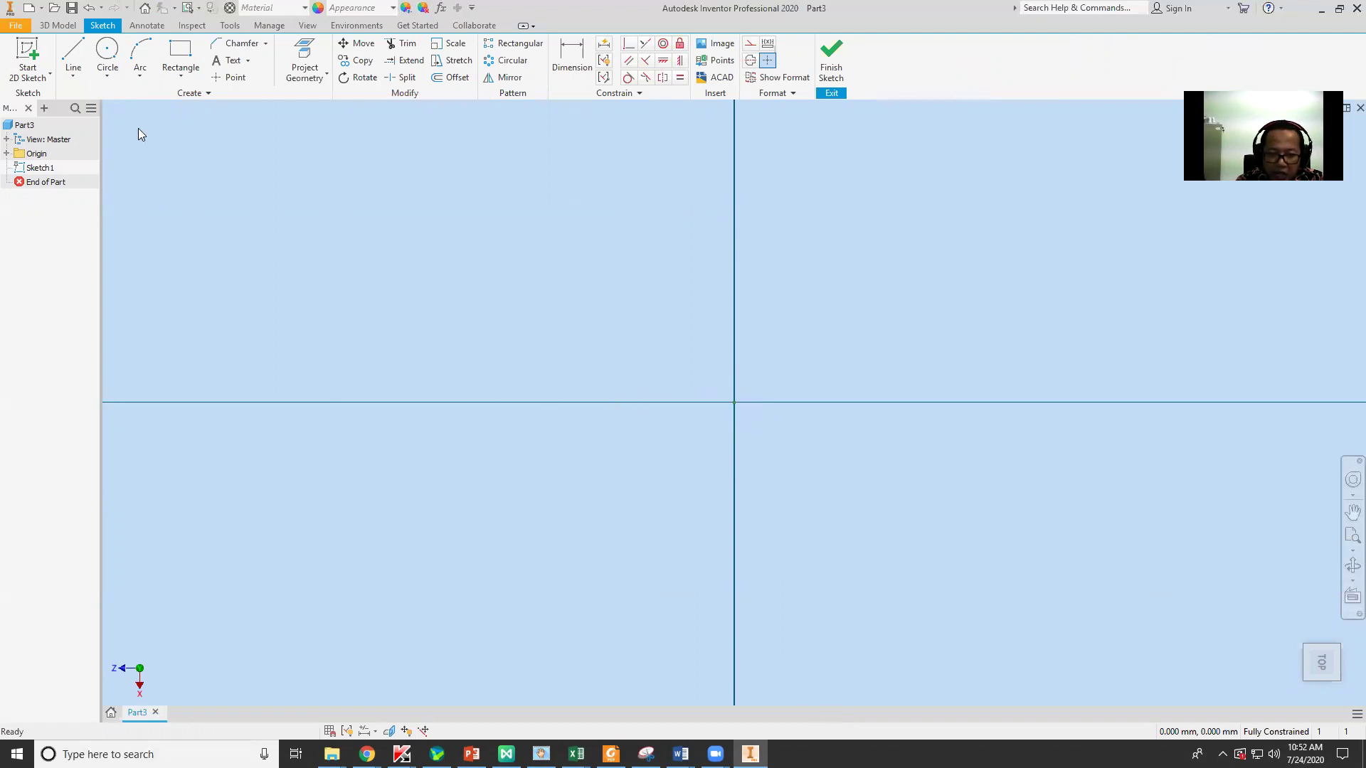
click(74, 49)
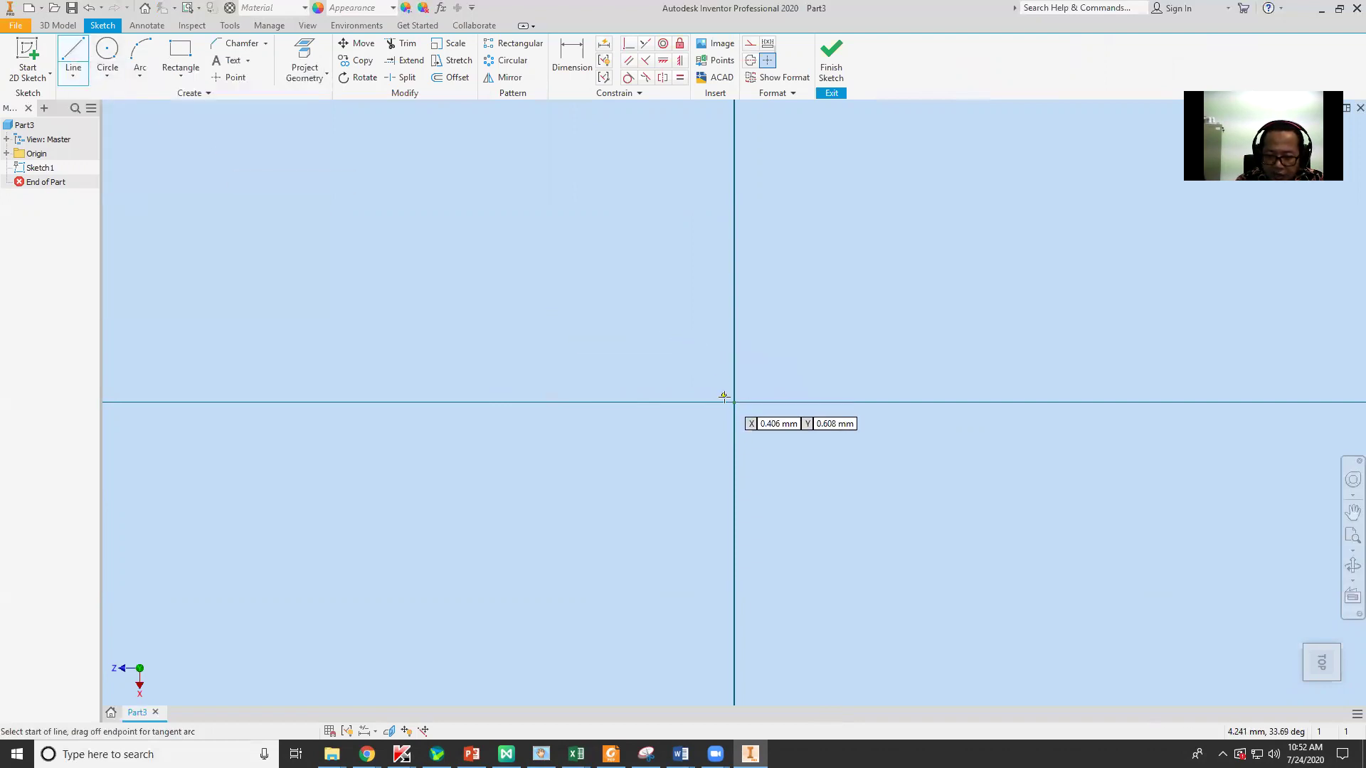
click(555, 199)
text(10)
key(Return)
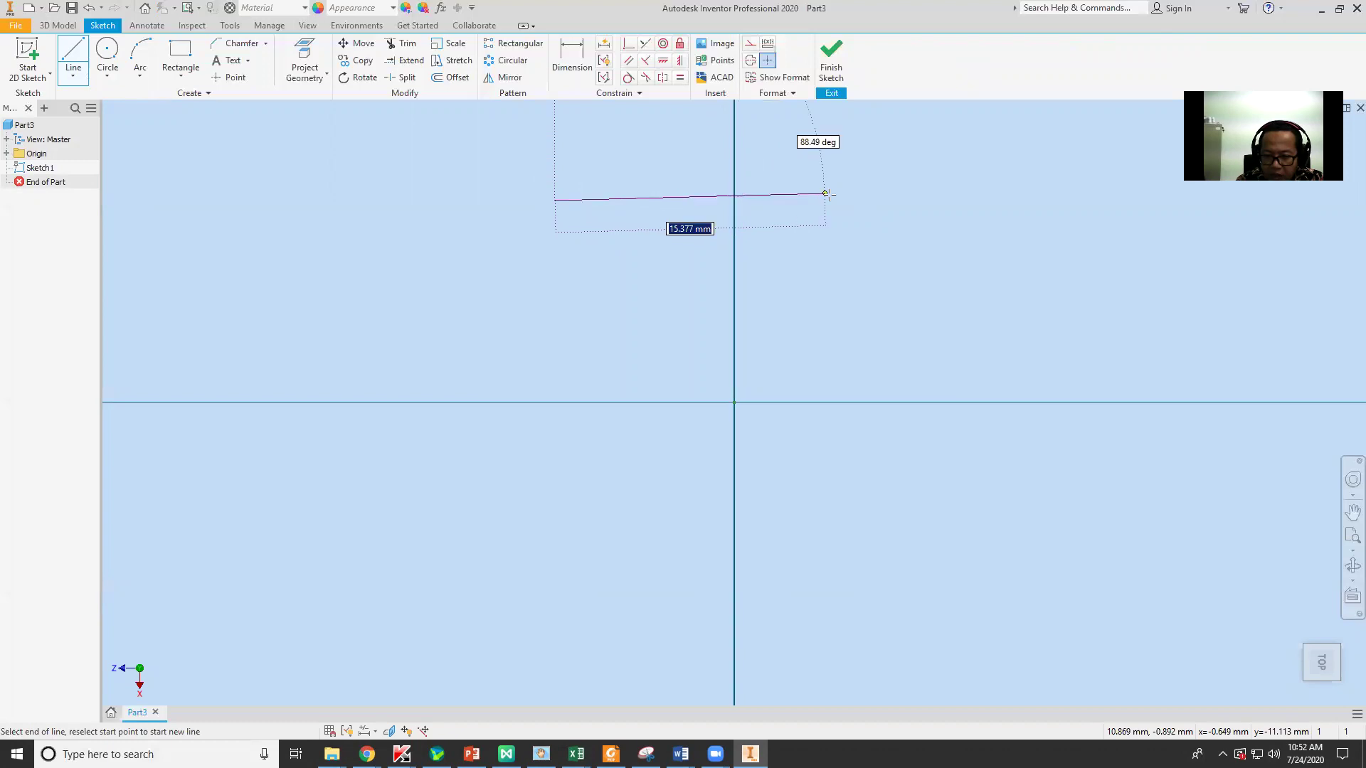
click(938, 200)
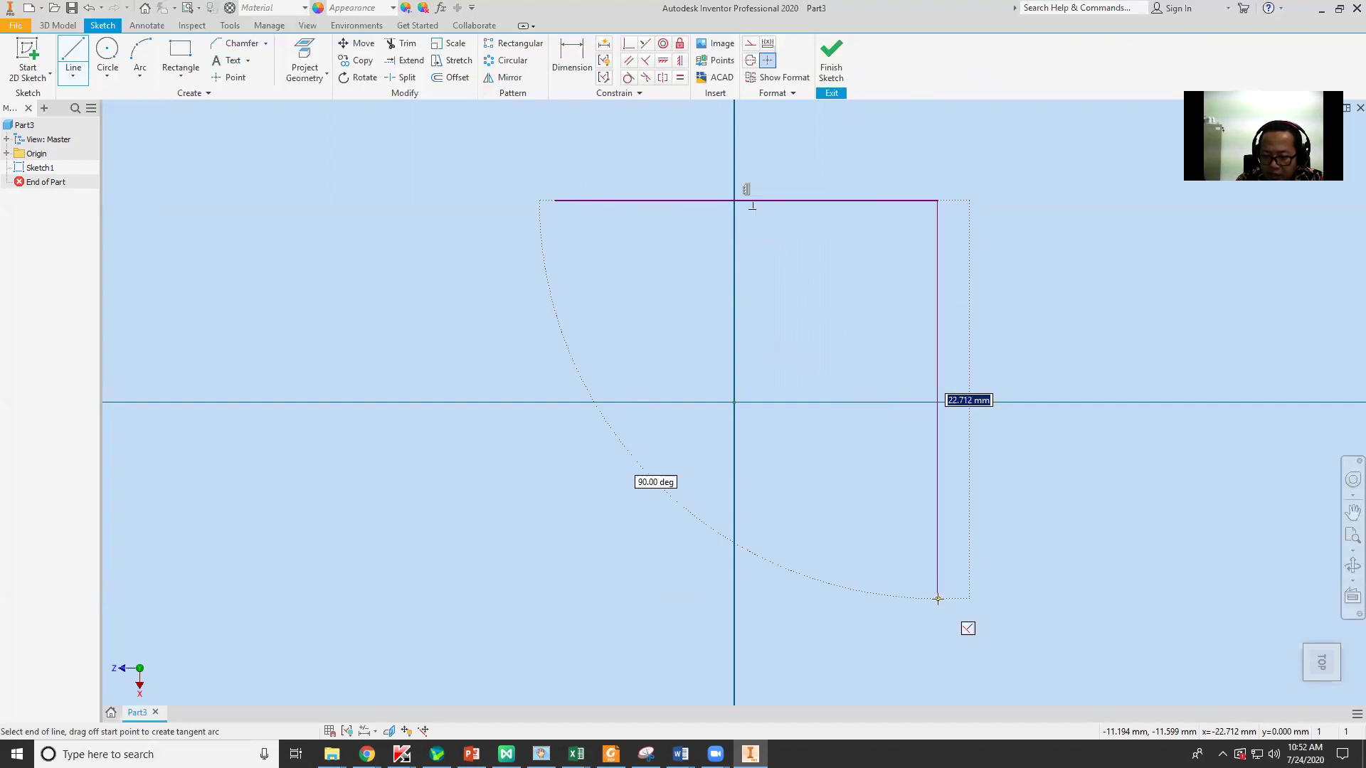
click(937, 598)
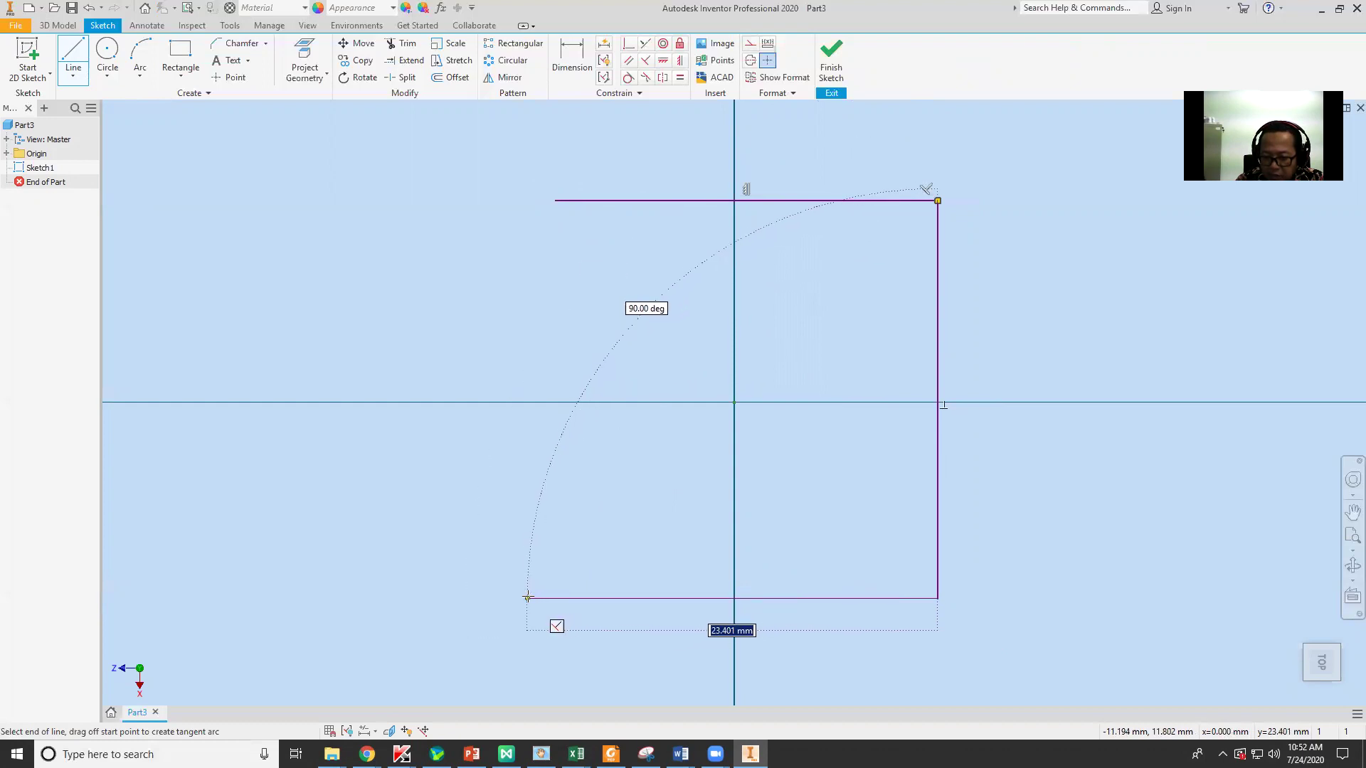
click(531, 597)
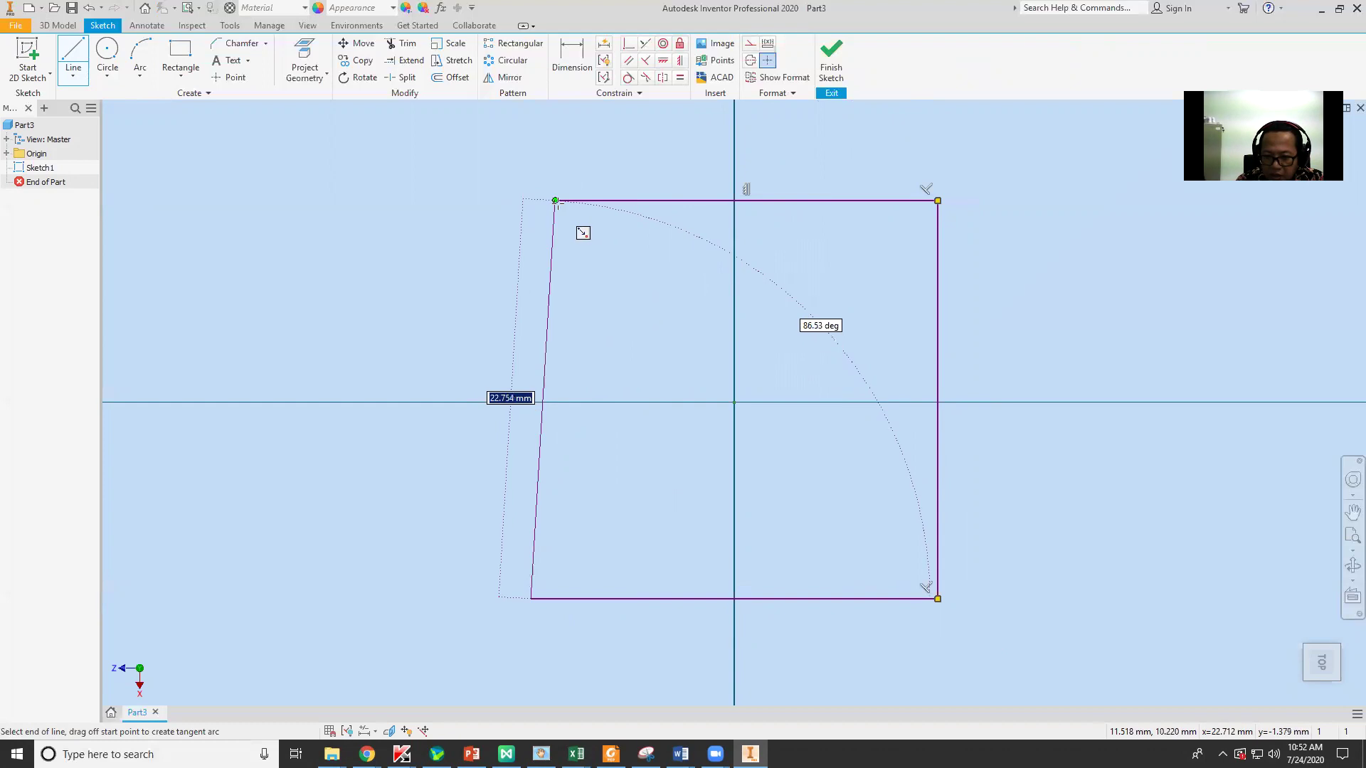
click(555, 201)
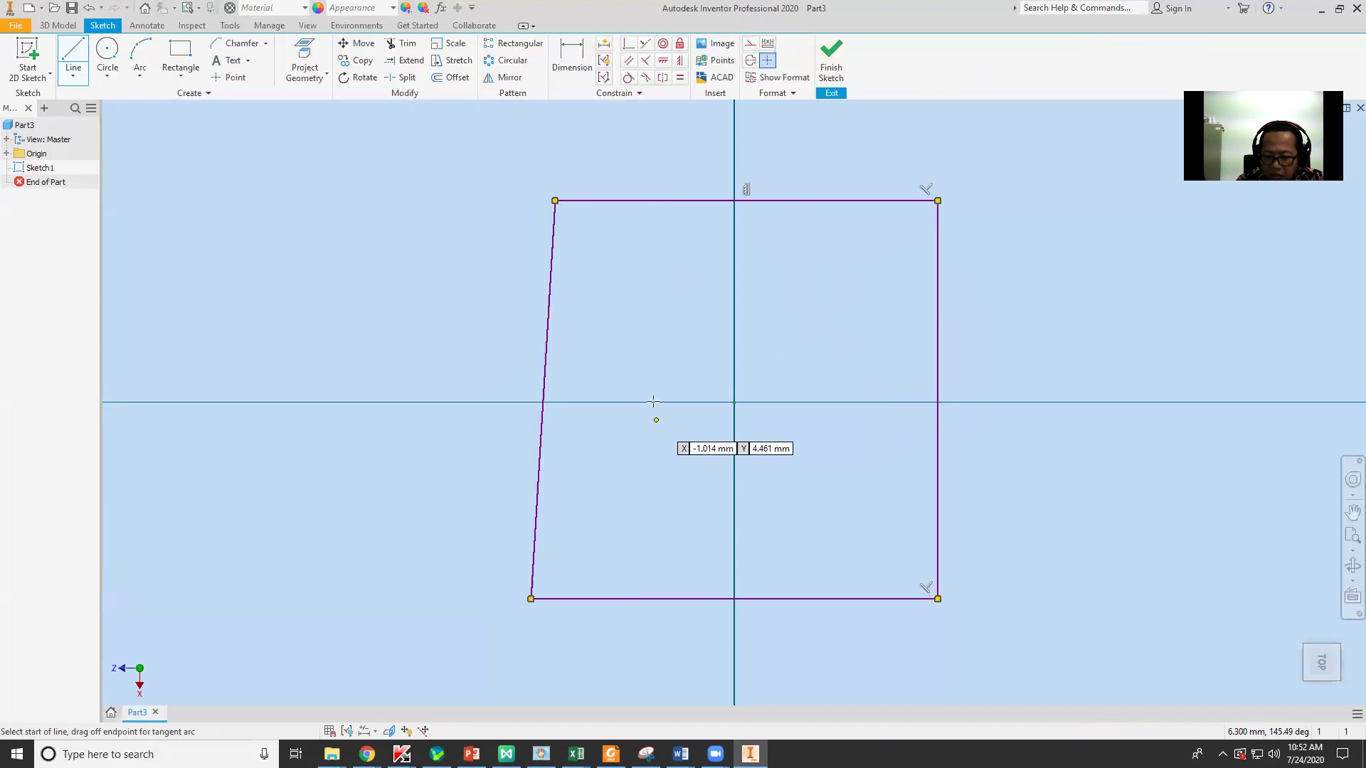
right_click(720, 392)
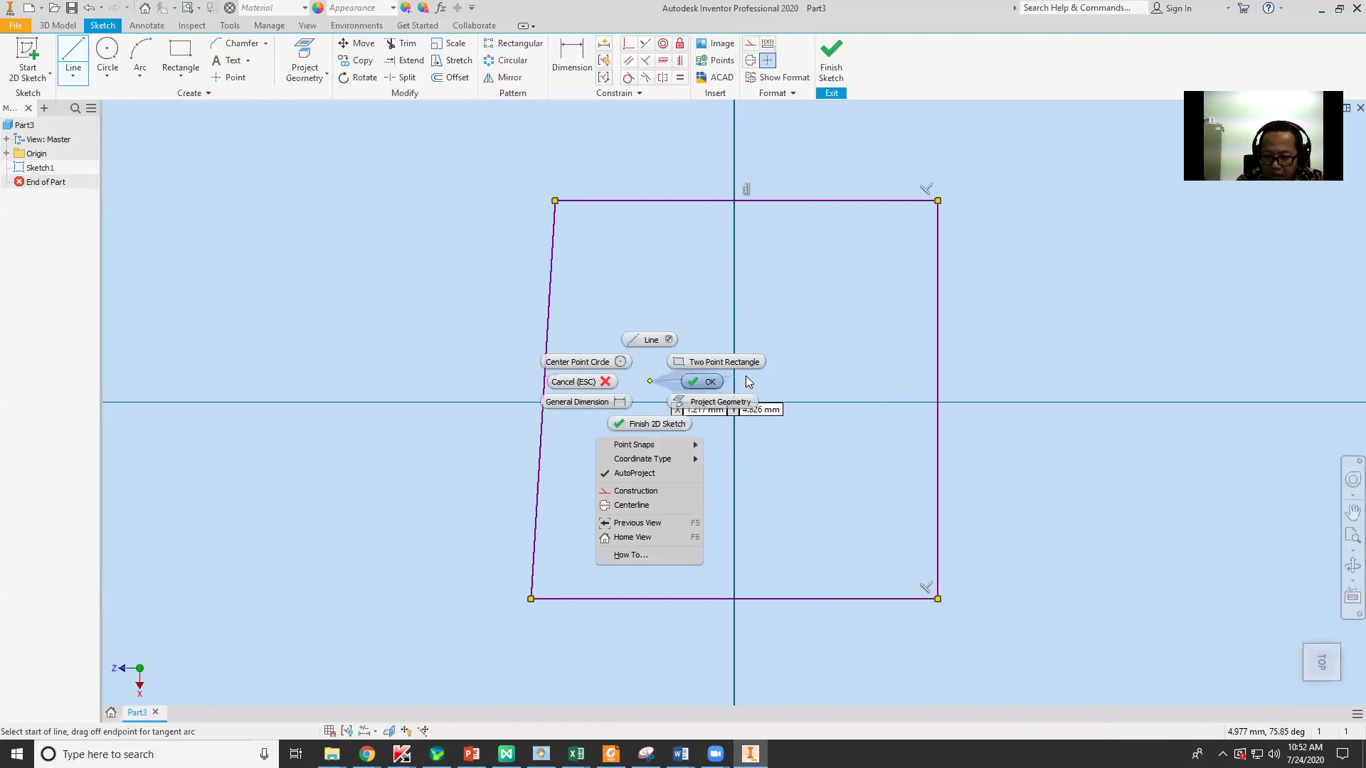
click(710, 382)
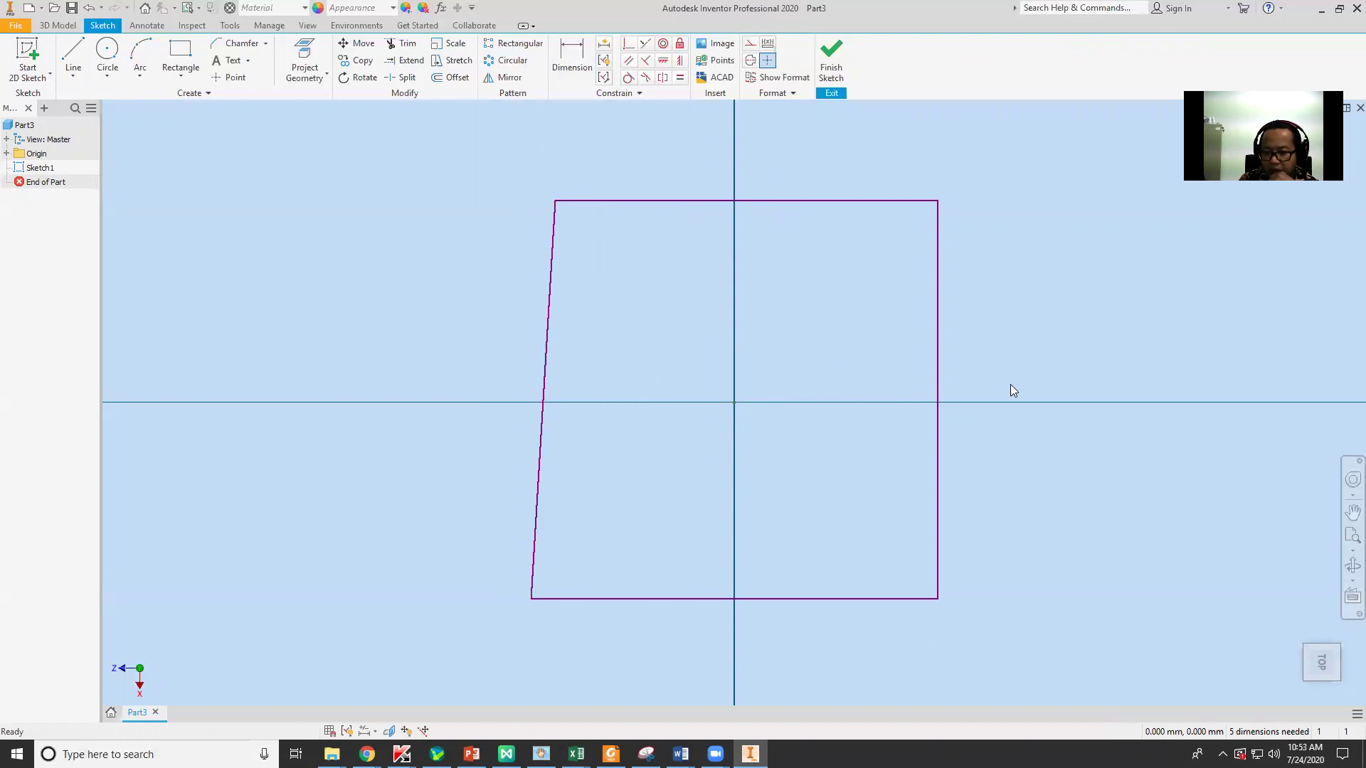
Apply a parallel constraint between the slanted left edge and the right edge of the outline
click(631, 64)
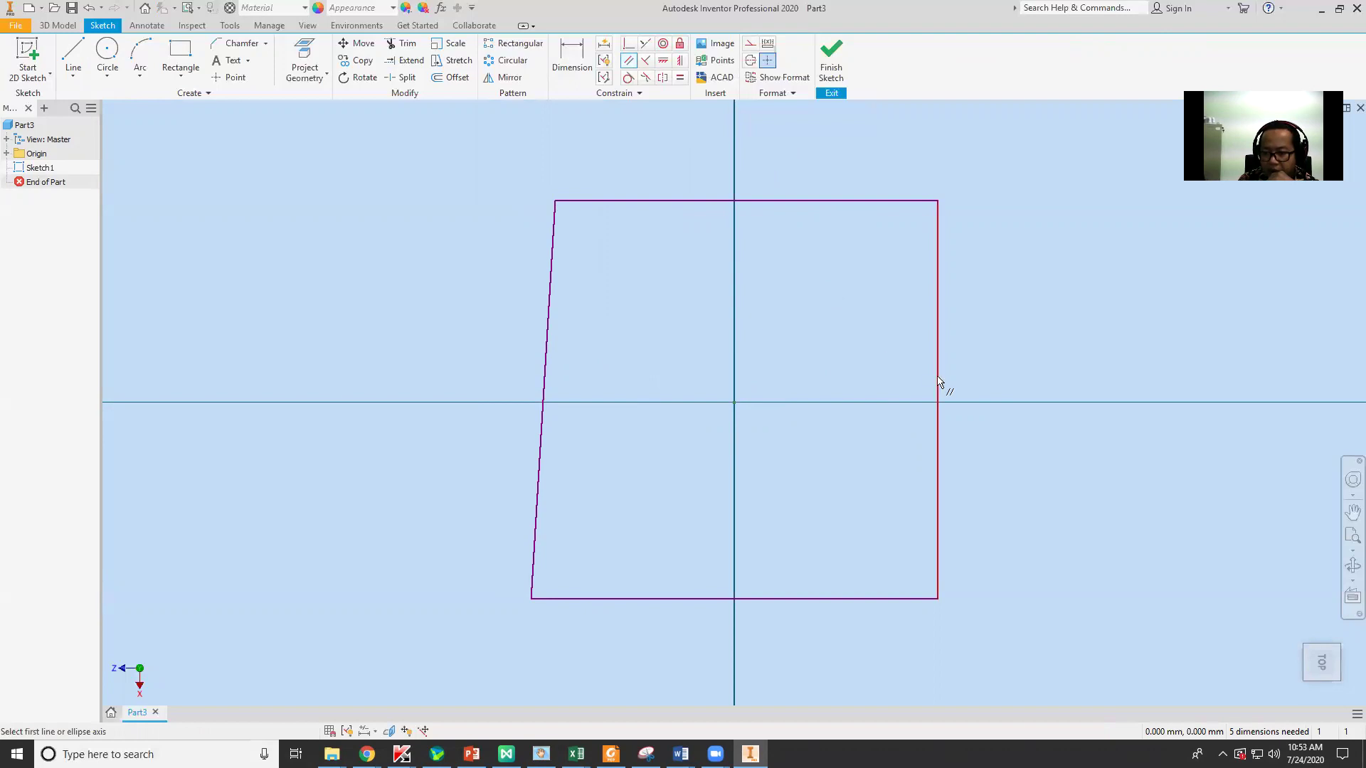
click(939, 384)
key(Escape)
click(630, 64)
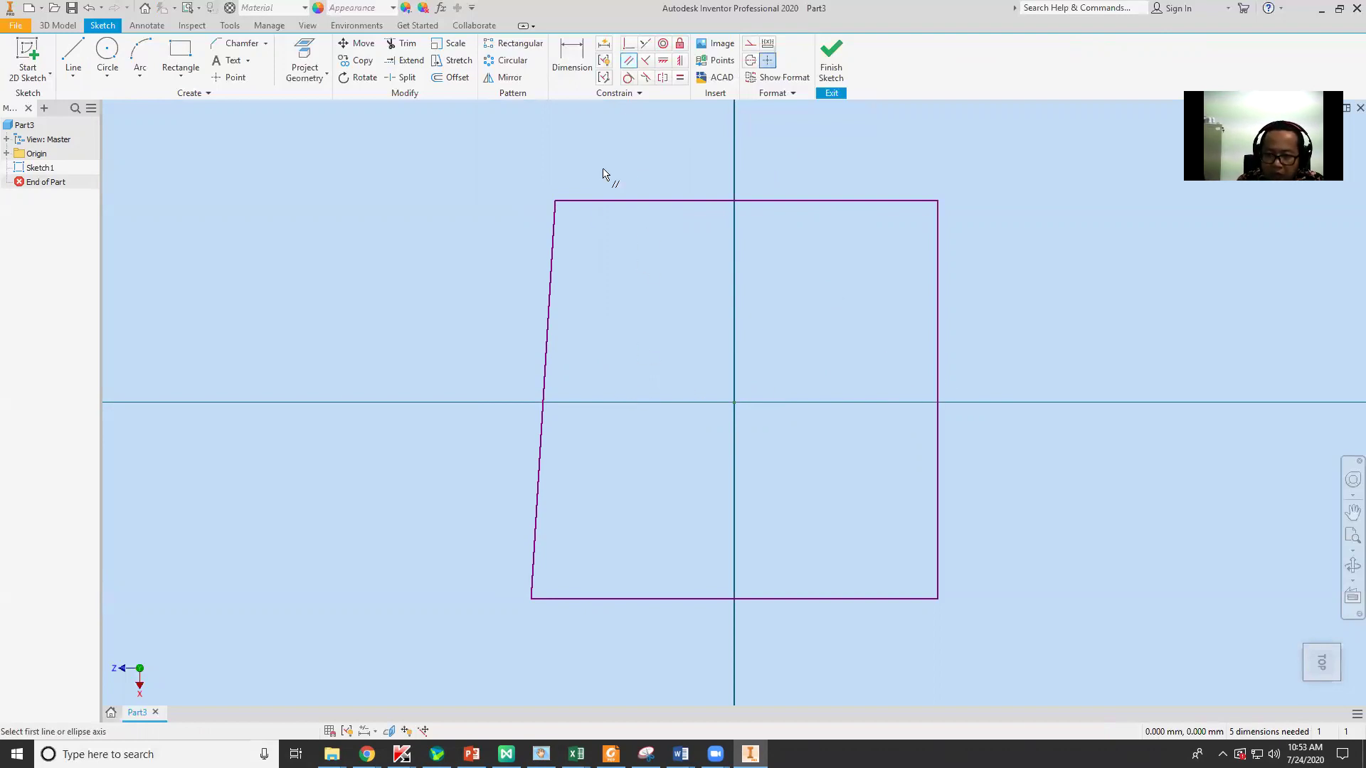
click(546, 342)
click(937, 393)
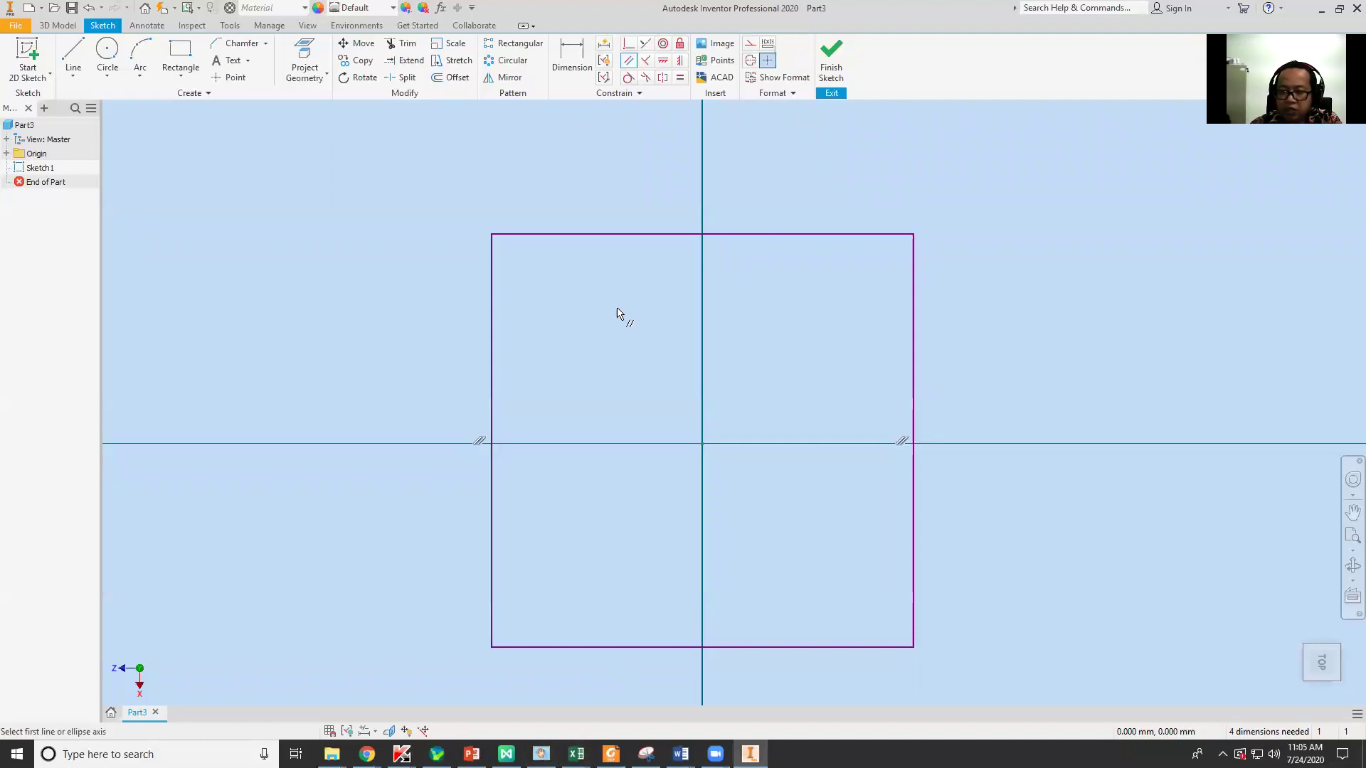
Dimension the top edge of the outline and set its length to 100 mm
click(569, 54)
click(742, 239)
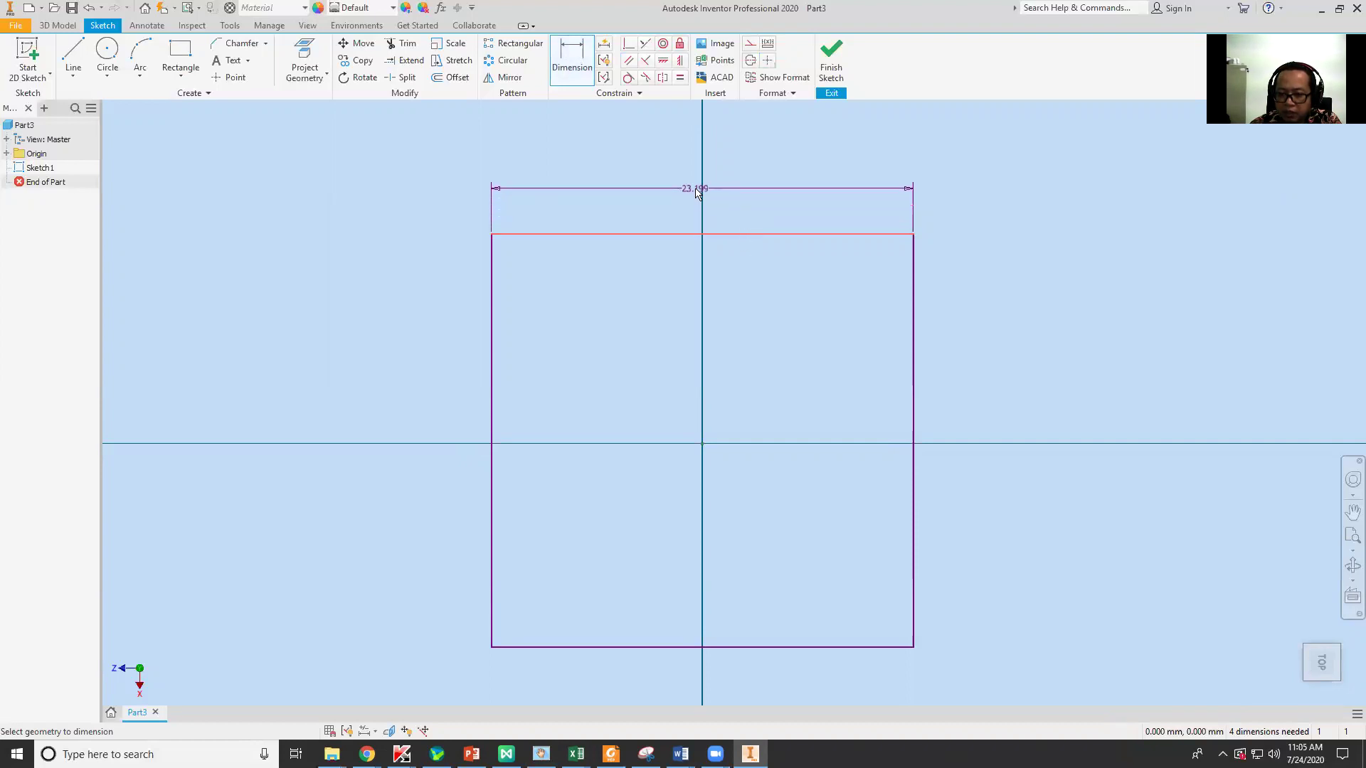
click(695, 173)
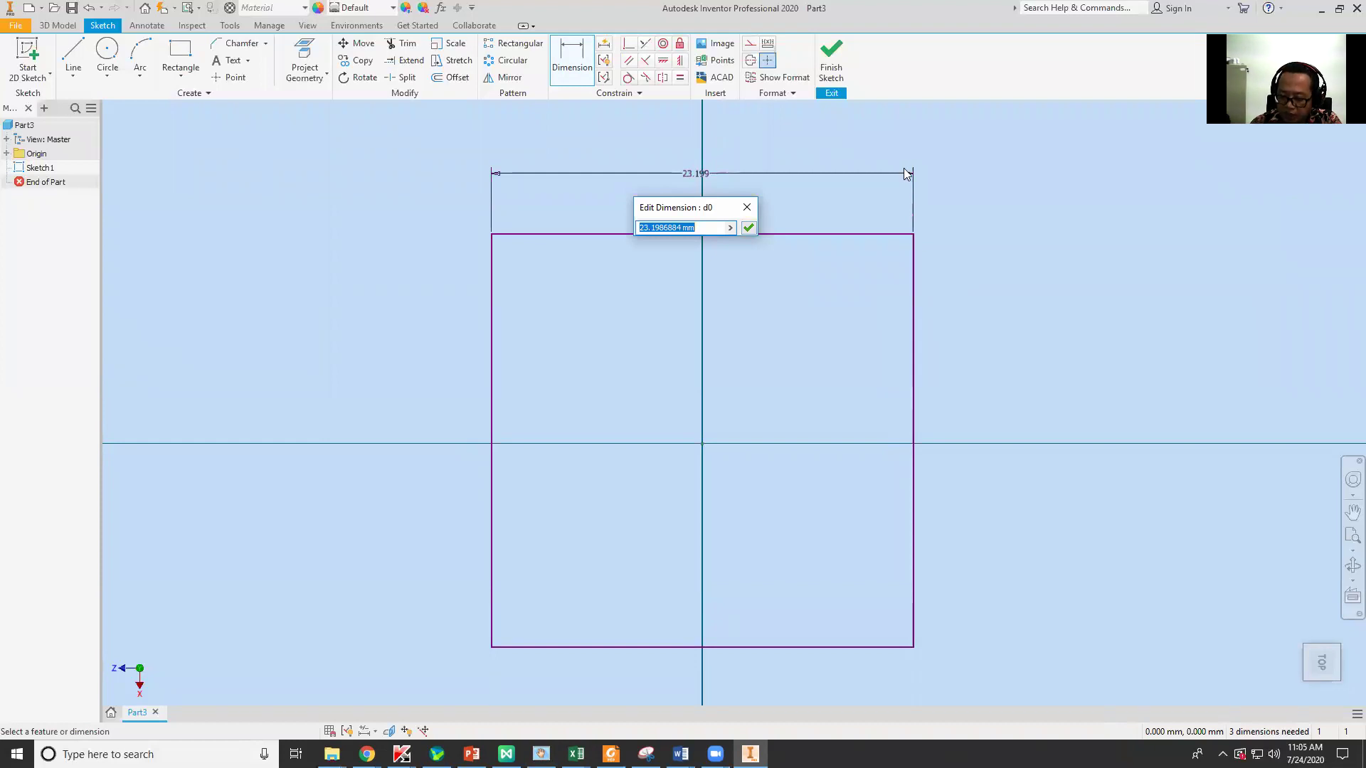
text(100)
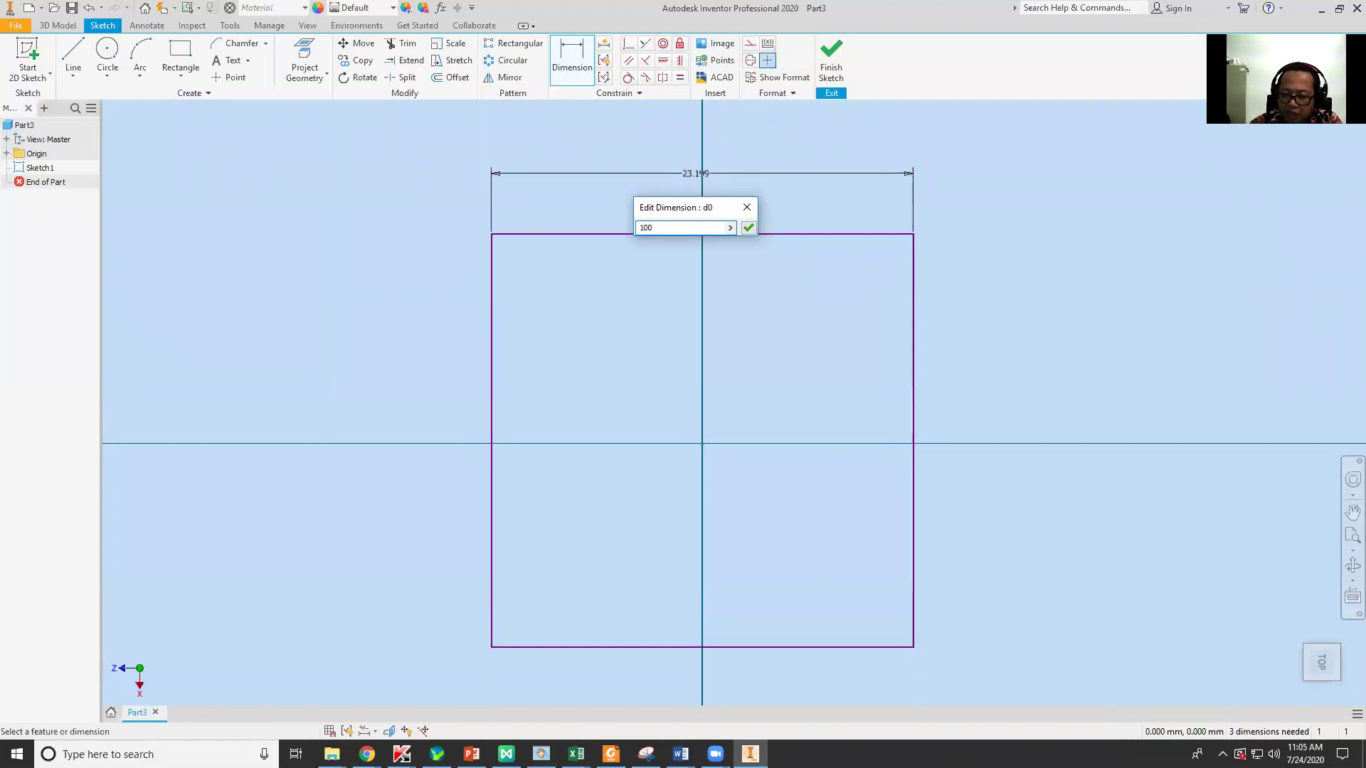
key(Return)
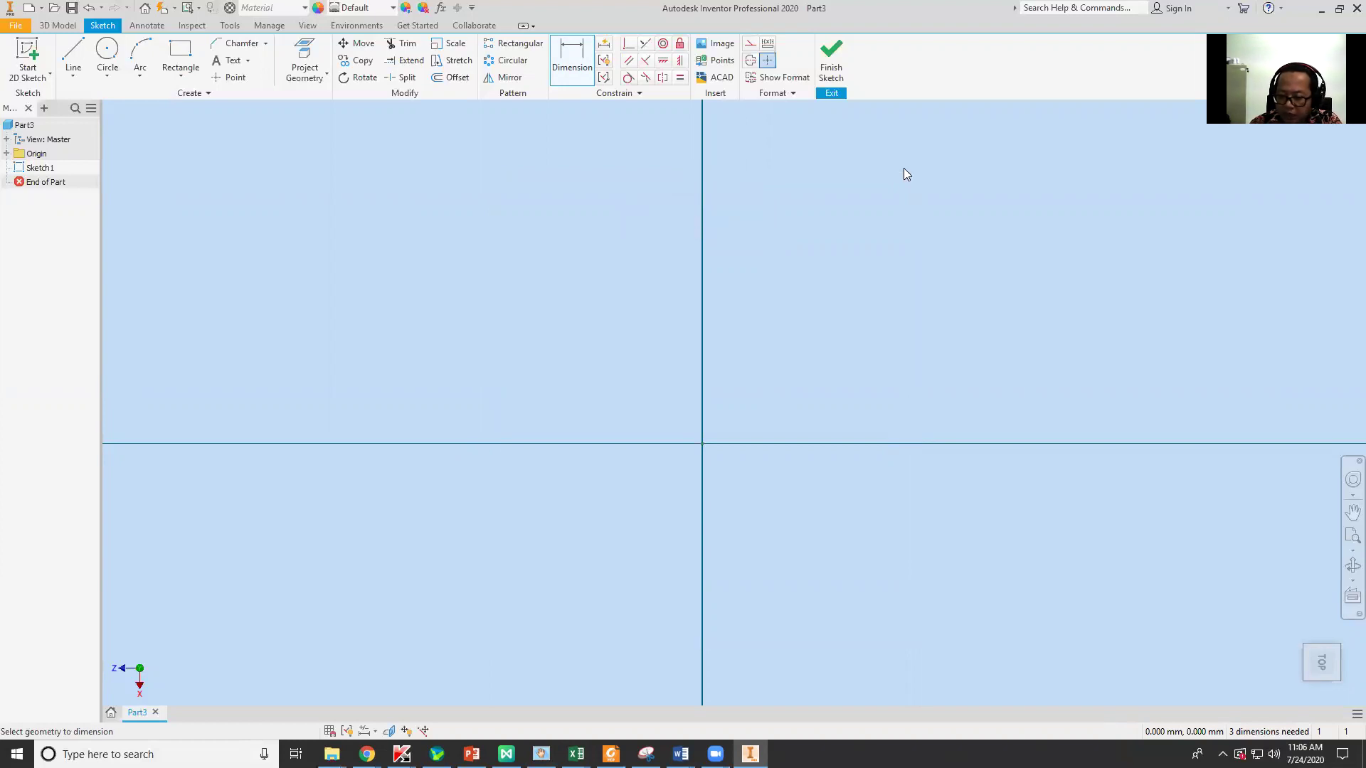
Dimension the right edge of the outline and set its length to 70 mm
scroll(876, 262, down, 5)
scroll(877, 262, up, 3)
scroll(876, 259, down, 2)
scroll(762, 473, down, 1)
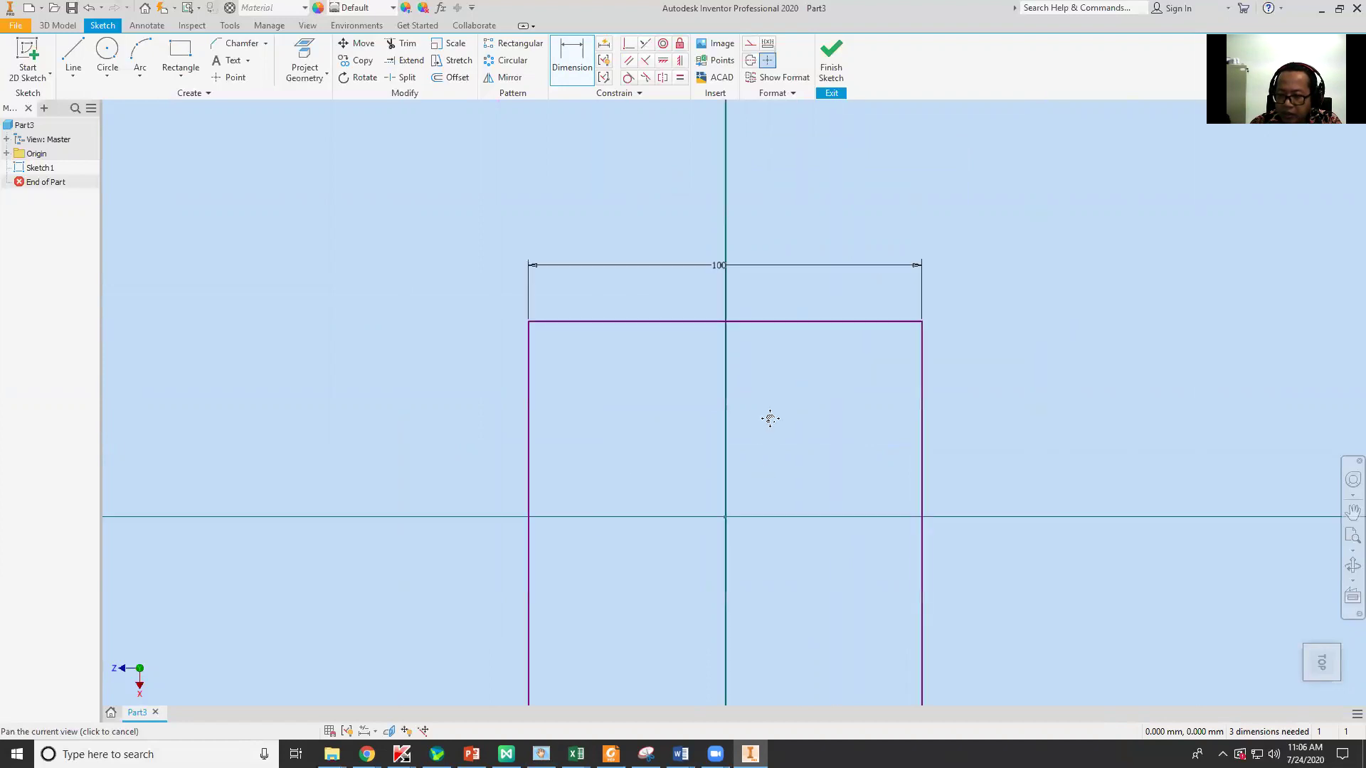
click(1344, 554)
click(1296, 576)
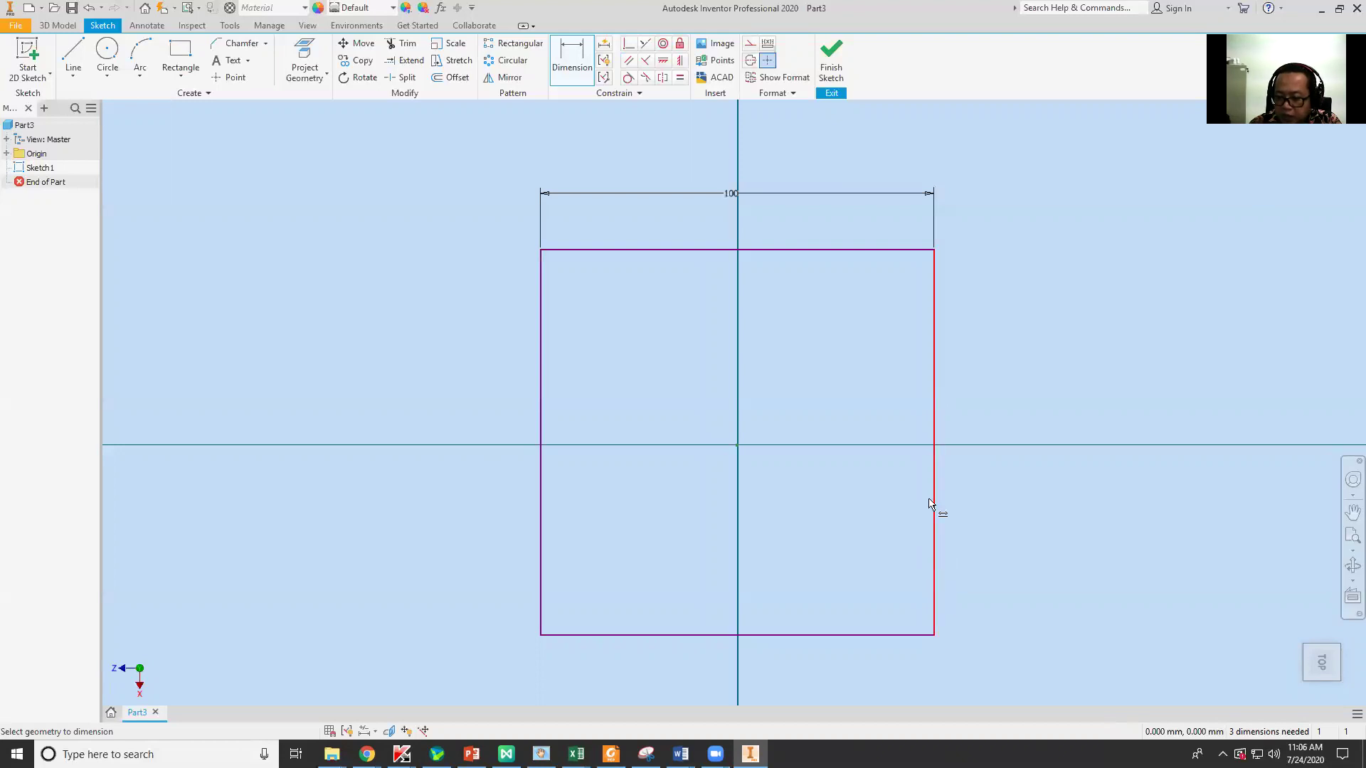
click(936, 416)
click(1053, 421)
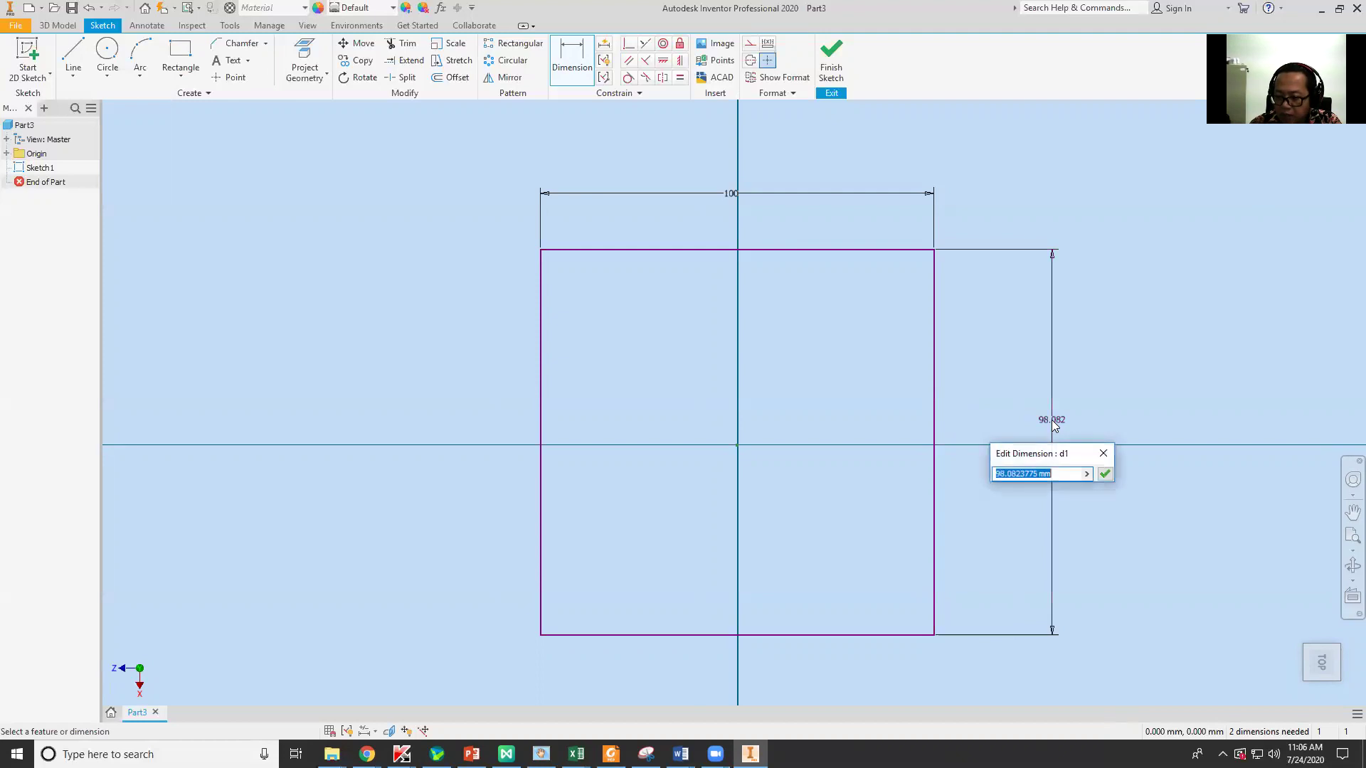
text(70)
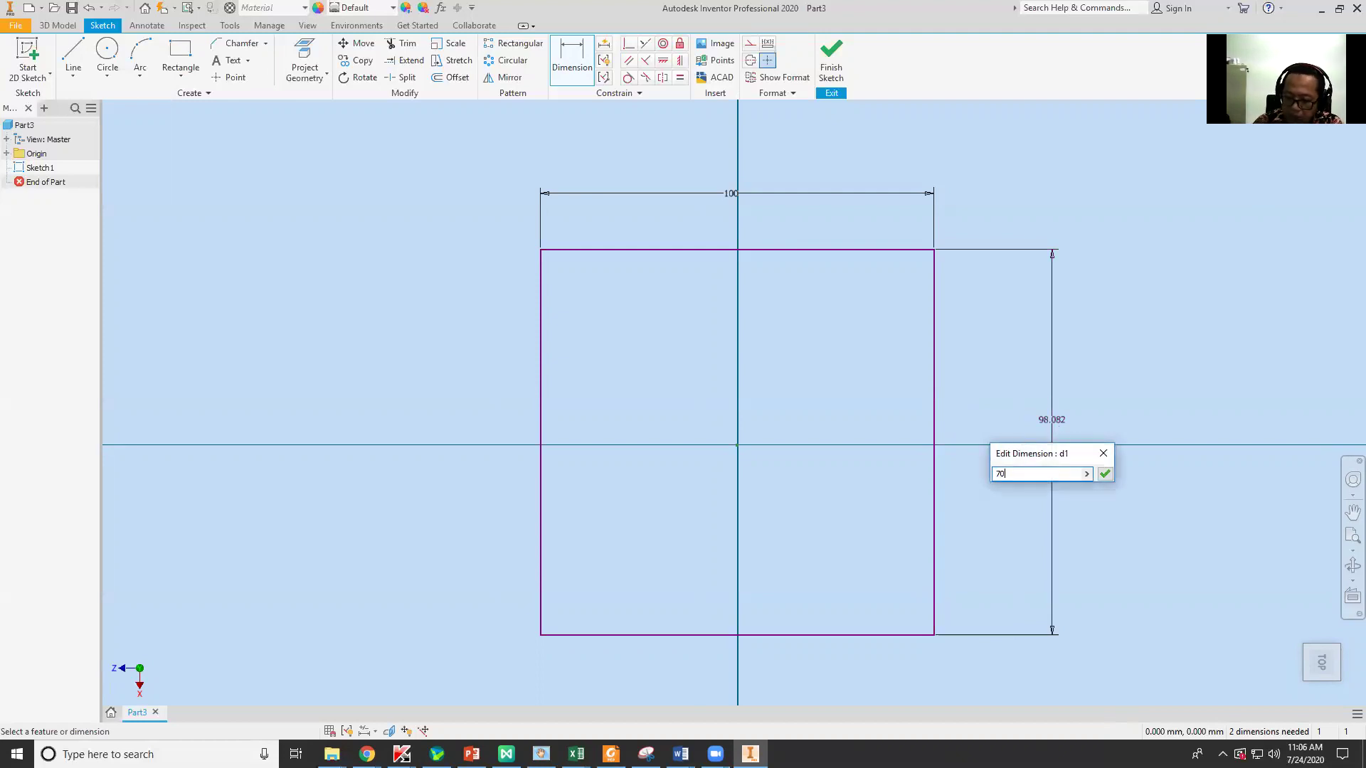
key(Return)
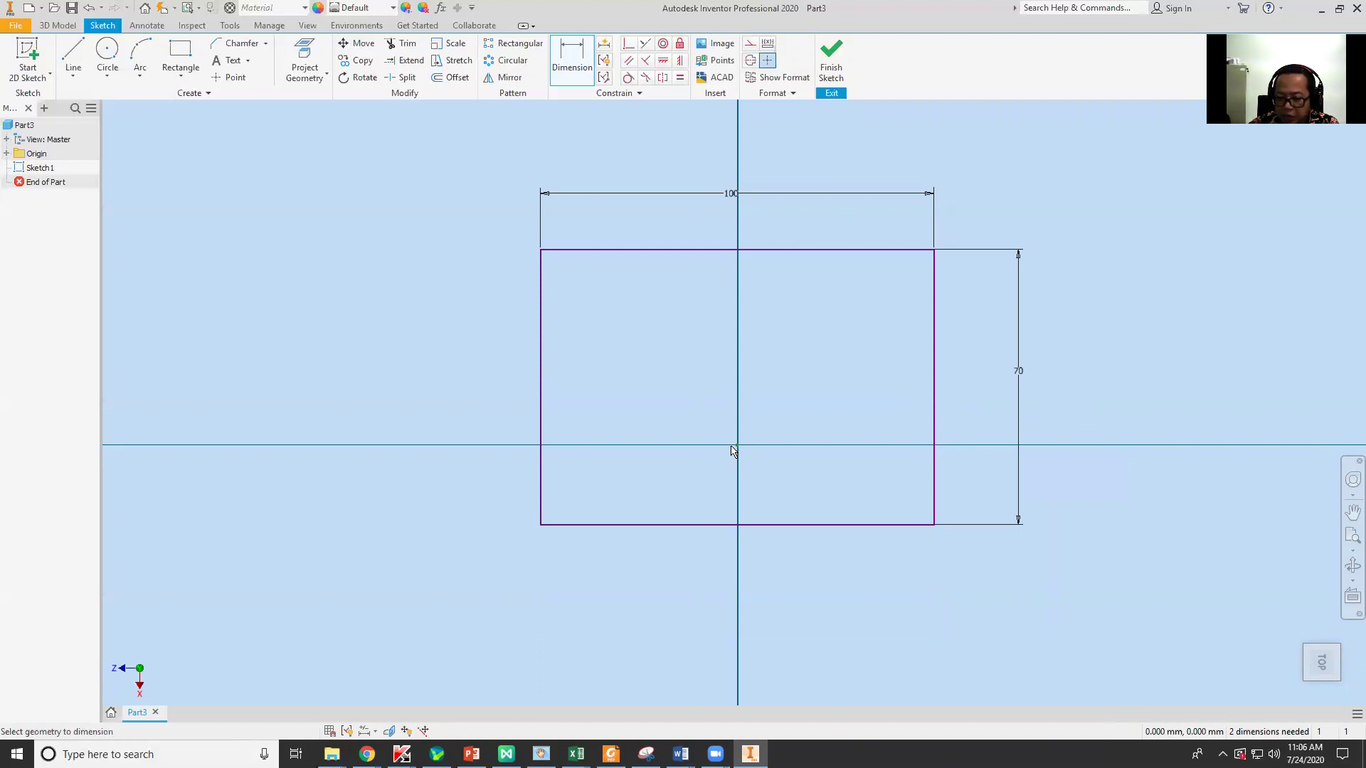
Align the midpoint of the rectangle's top edge with the sketch origin using a horizontal constraint
click(664, 63)
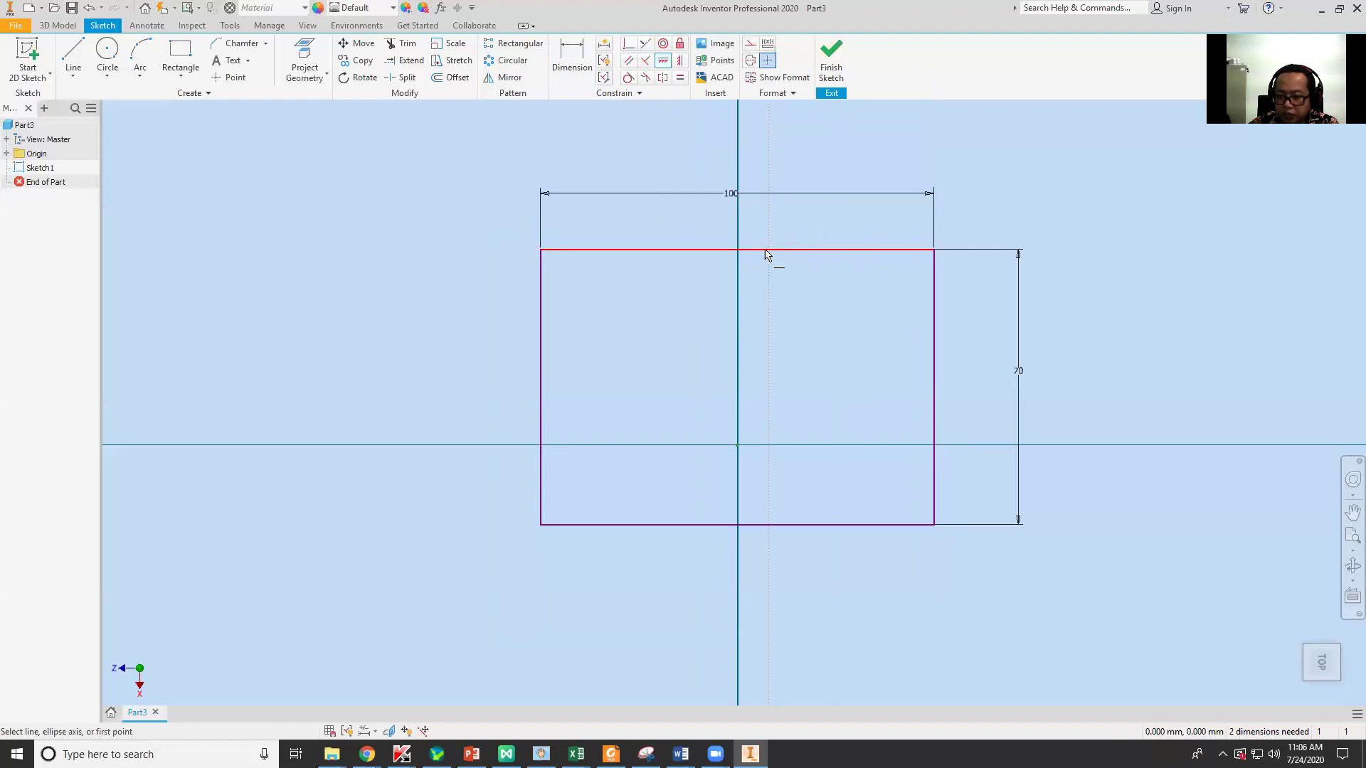
click(738, 251)
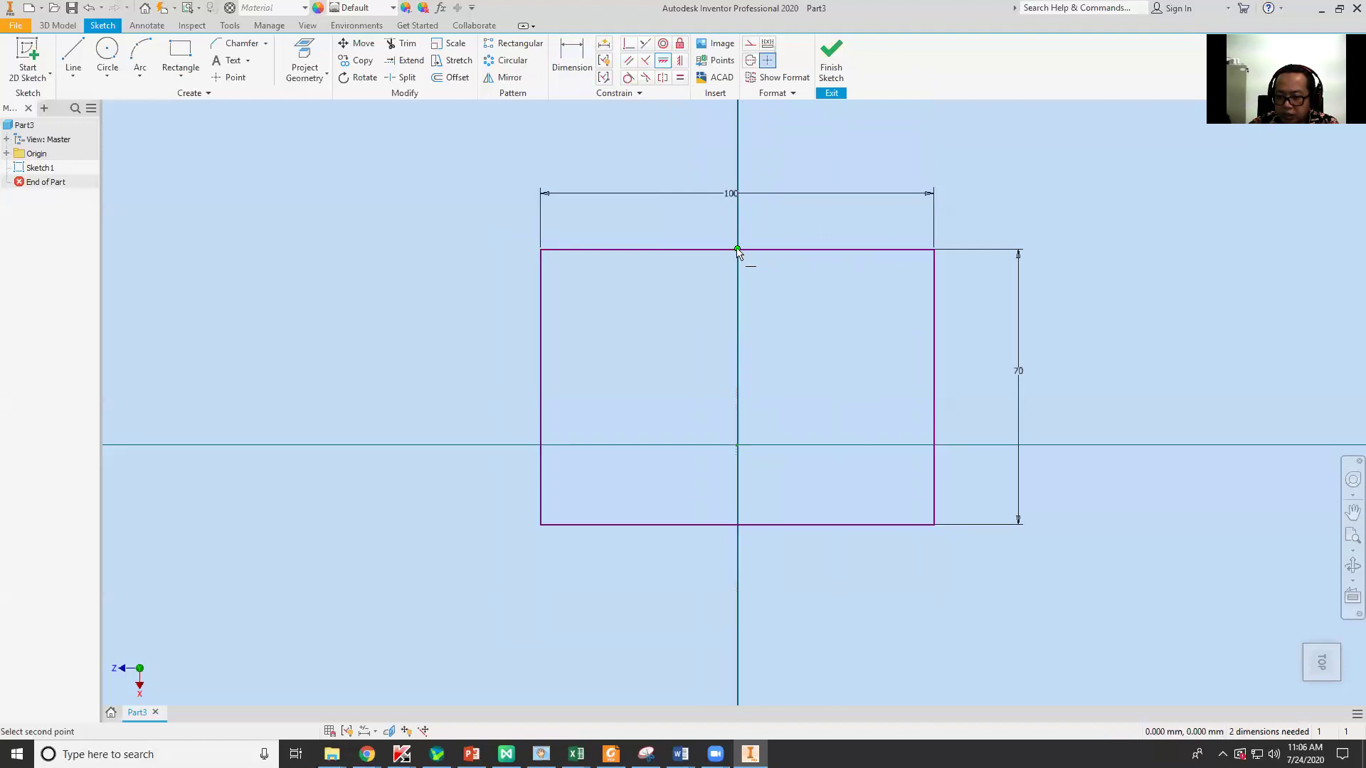
click(739, 445)
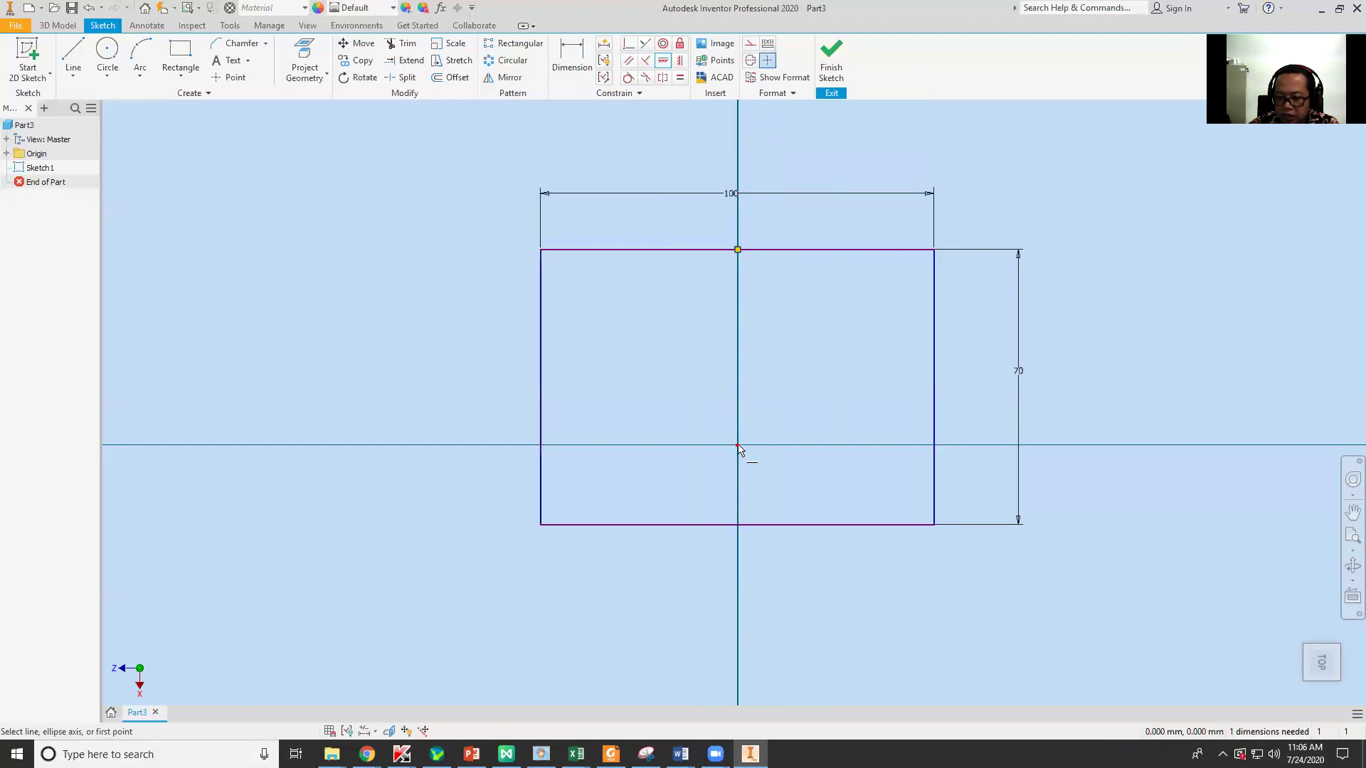
Try to apply the horizontal constraint between the top edge's midpoint and the sketch origin a second time
click(737, 252)
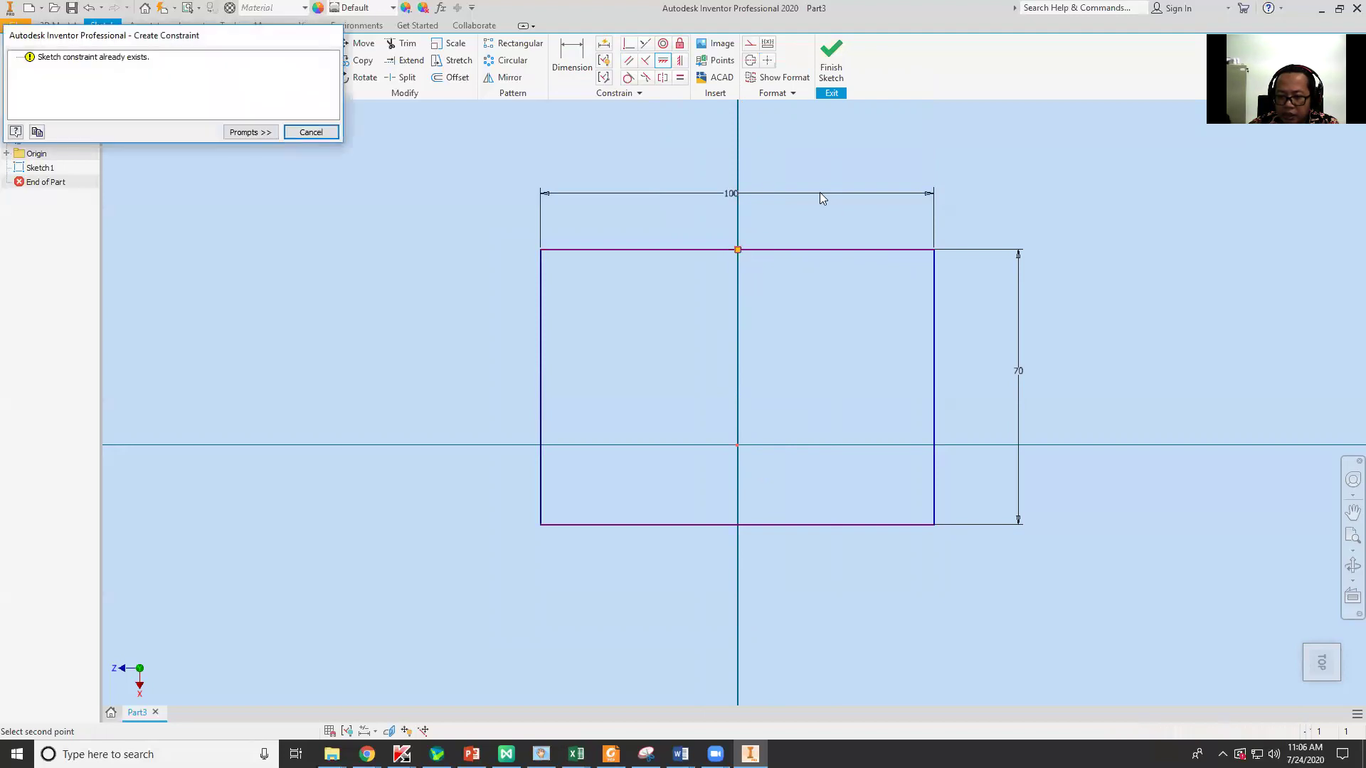
click(310, 132)
key(Escape)
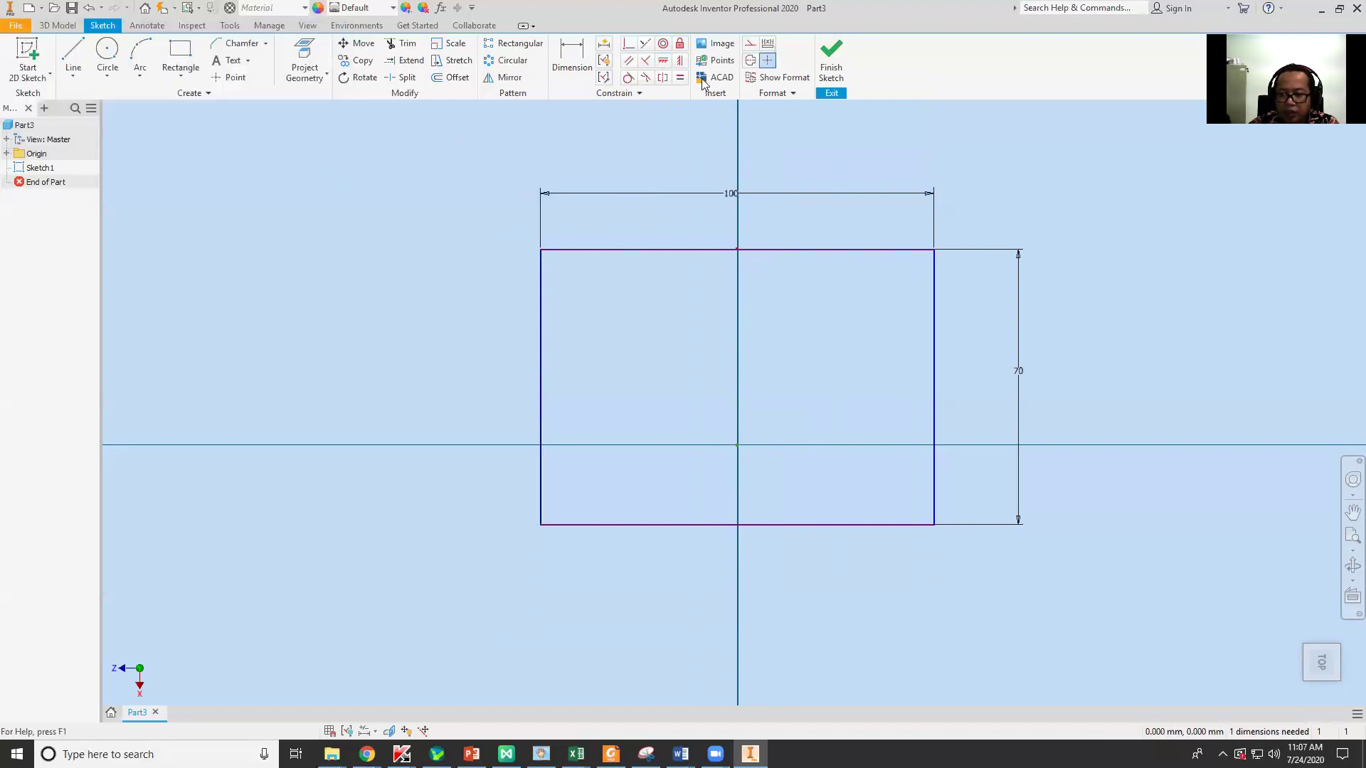
key(Return)
click(737, 249)
click(736, 447)
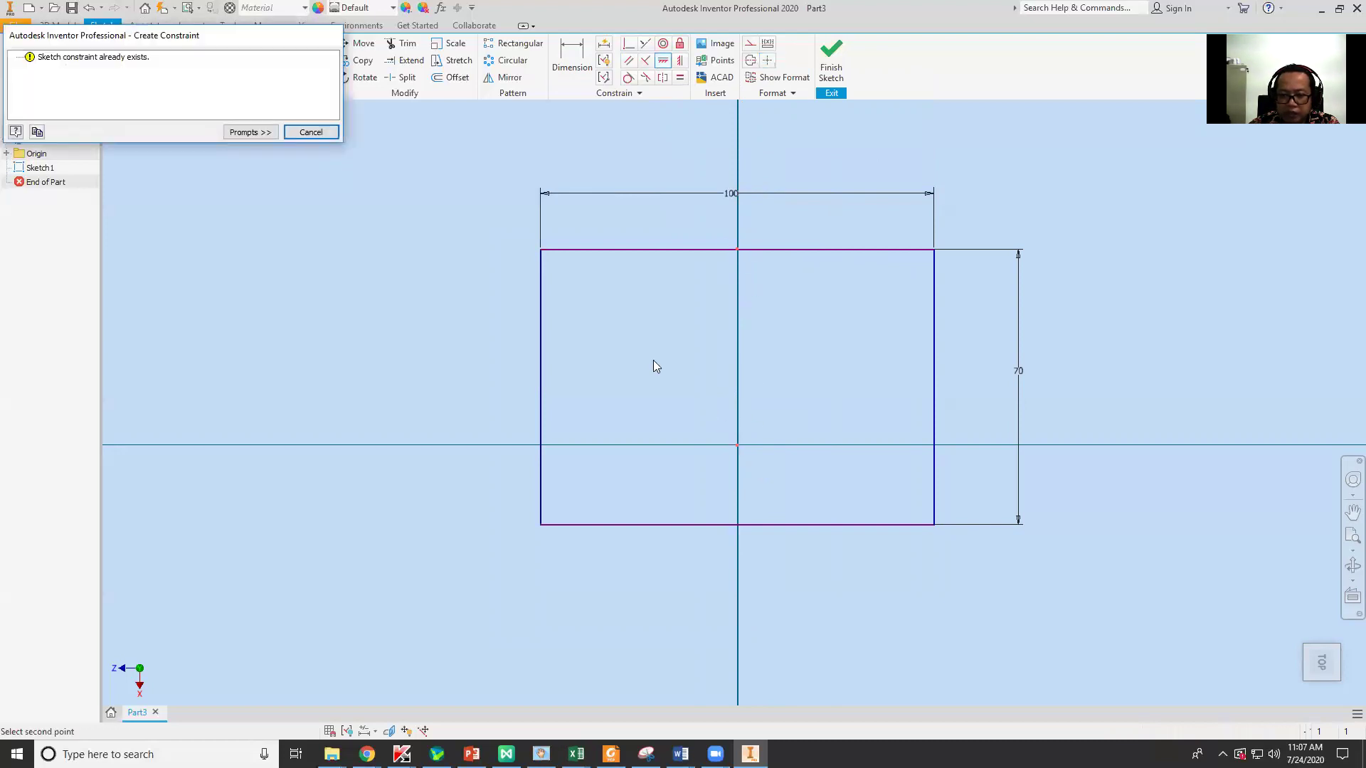
key(Escape)
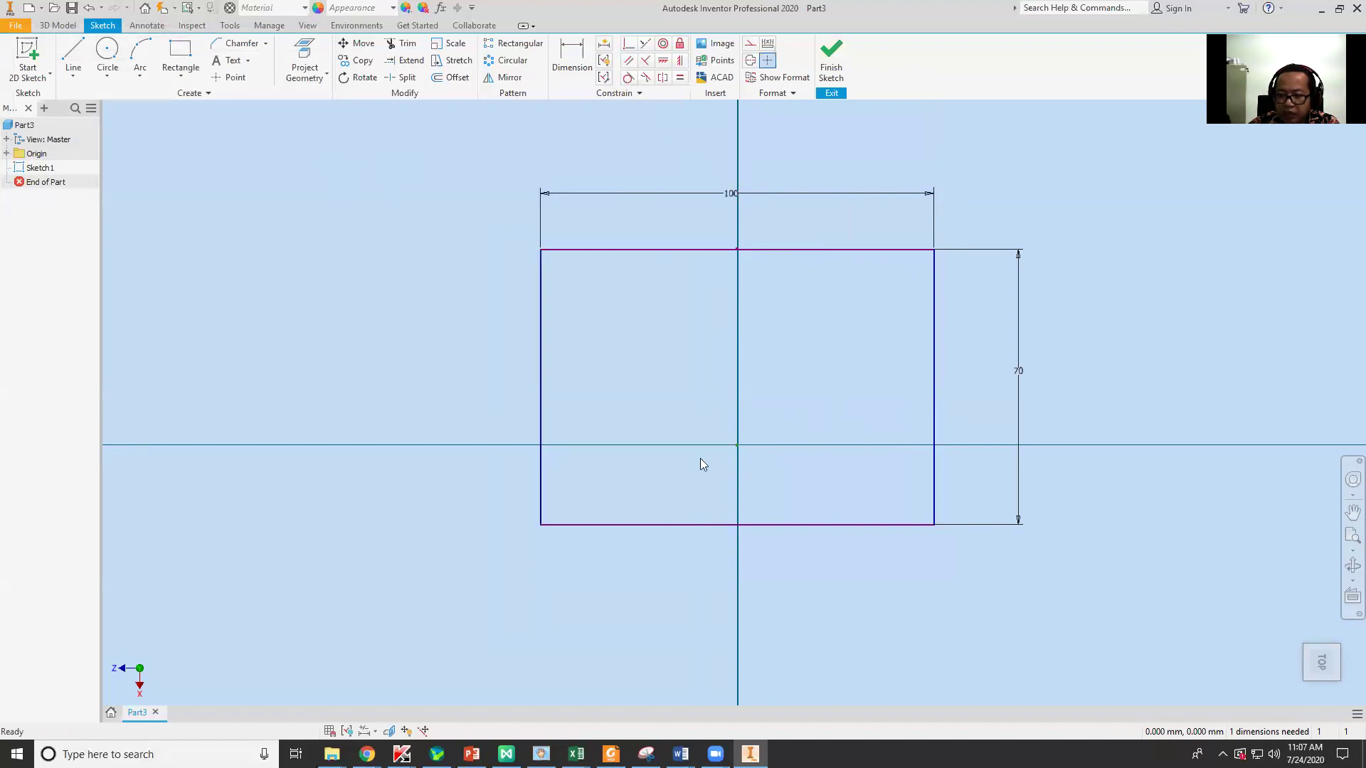
Align the midpoint of the rectangle's right edge with the sketch origin using a vertical constraint, and finish the sketch
click(681, 62)
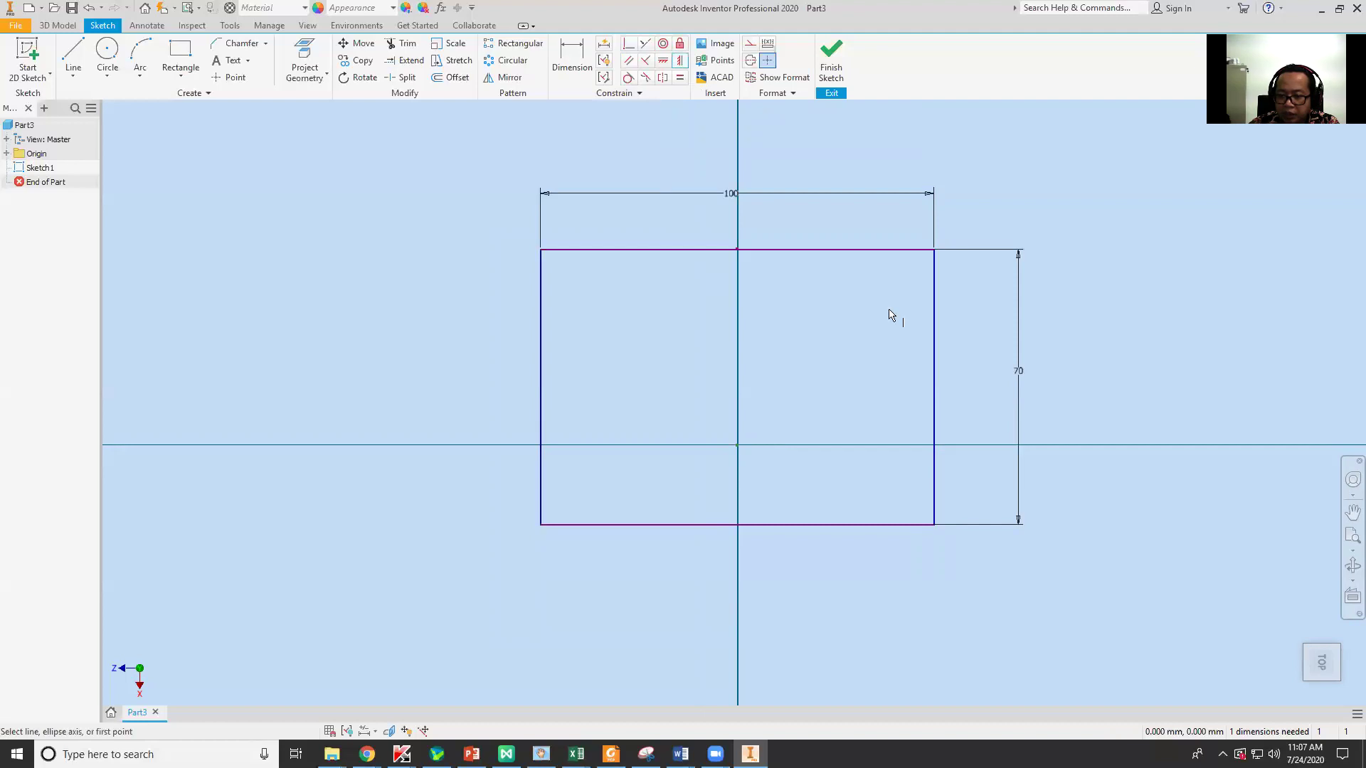
click(934, 388)
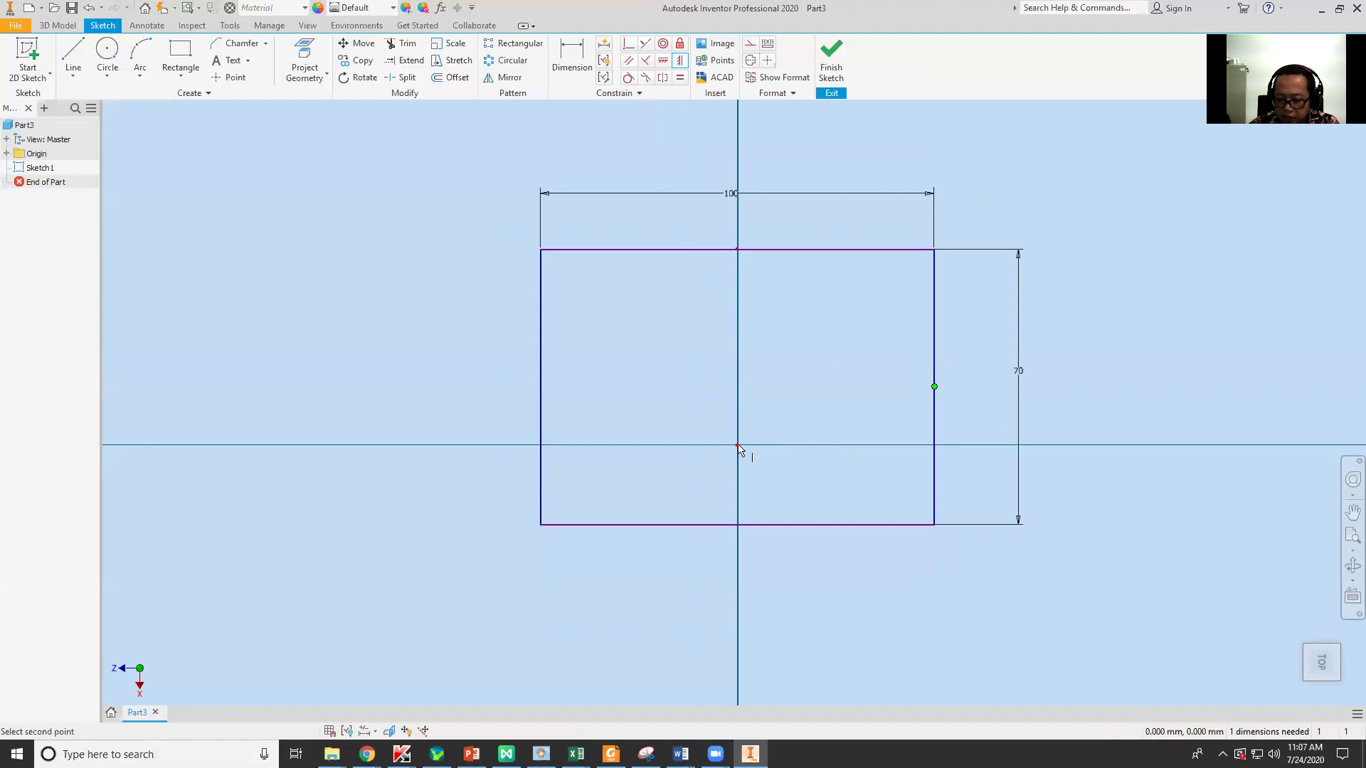
click(737, 446)
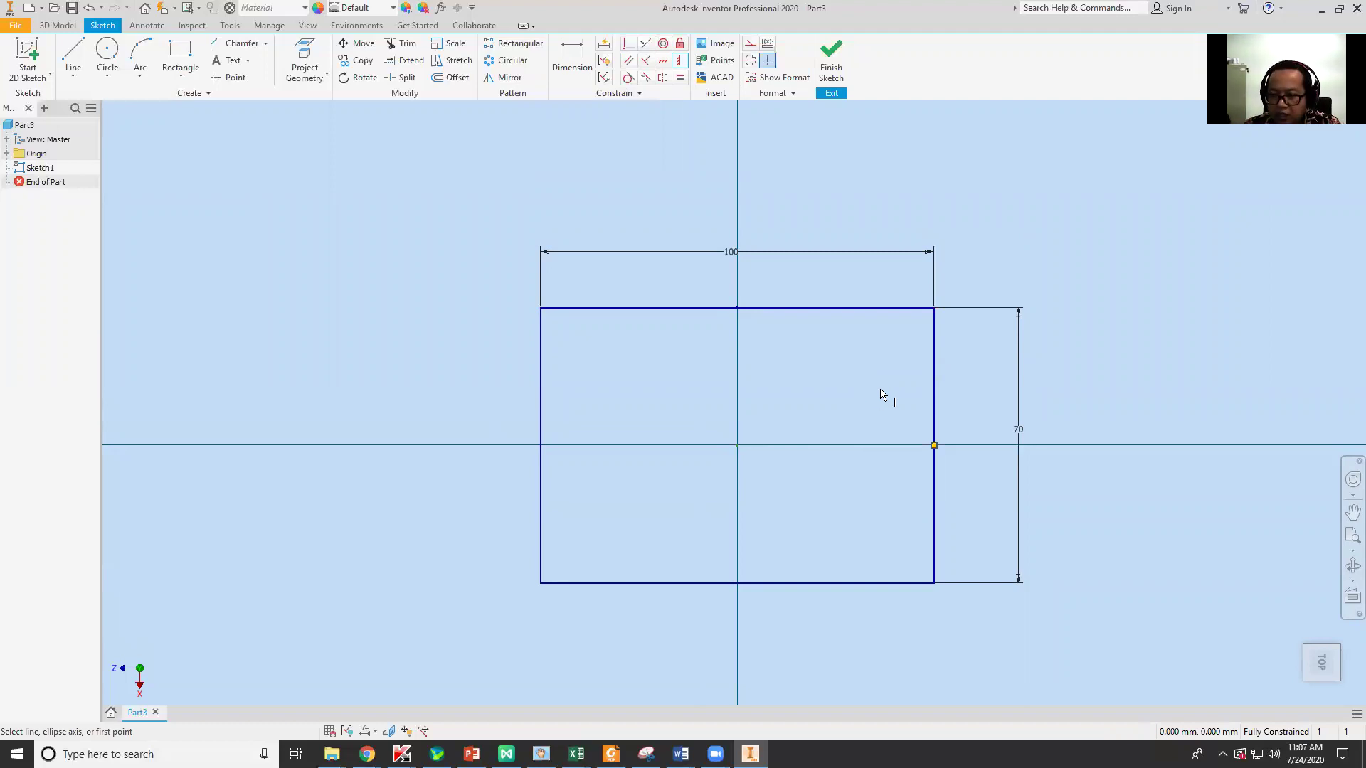
click(840, 60)
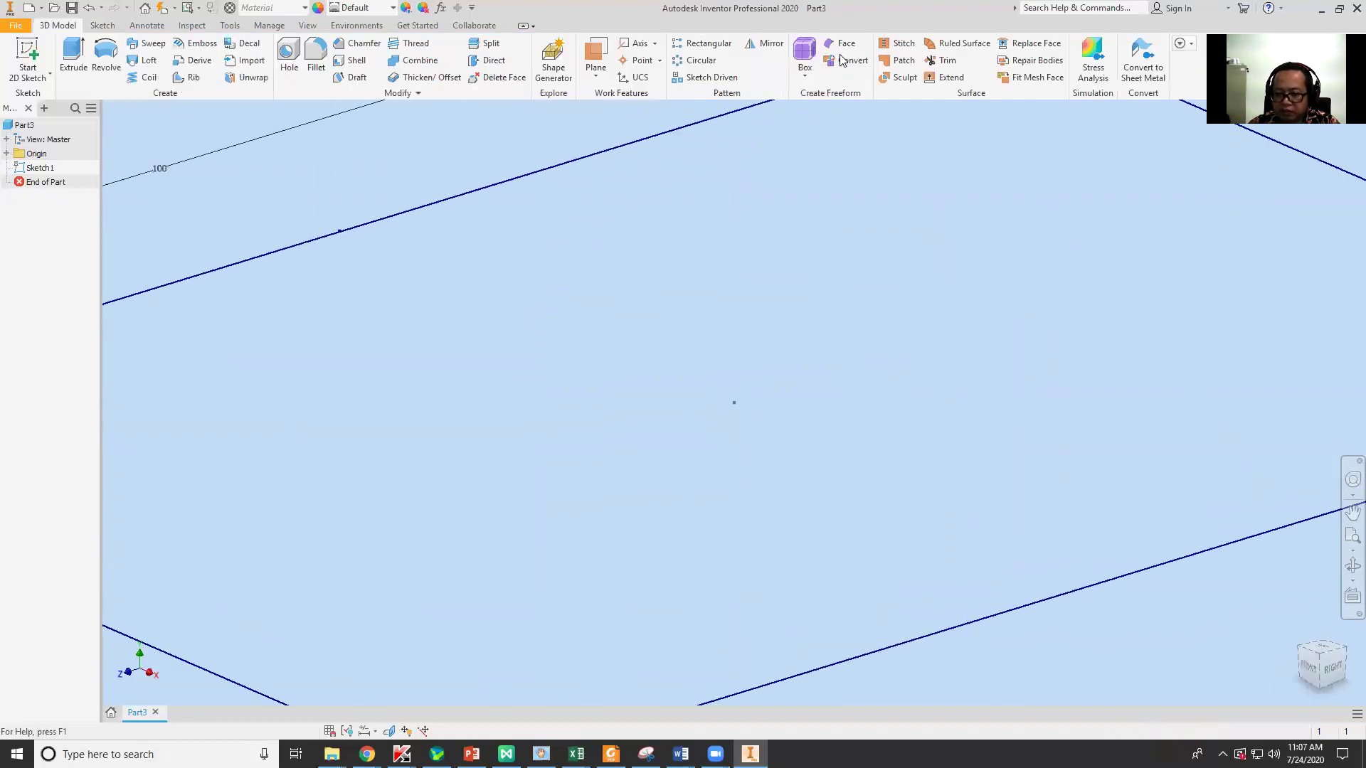
Start an extrusion of the rectangle profile and stretch its distance to 18.25 mm
scroll(1006, 421, up, 5)
middle_drag(1006, 421, 866, 483)
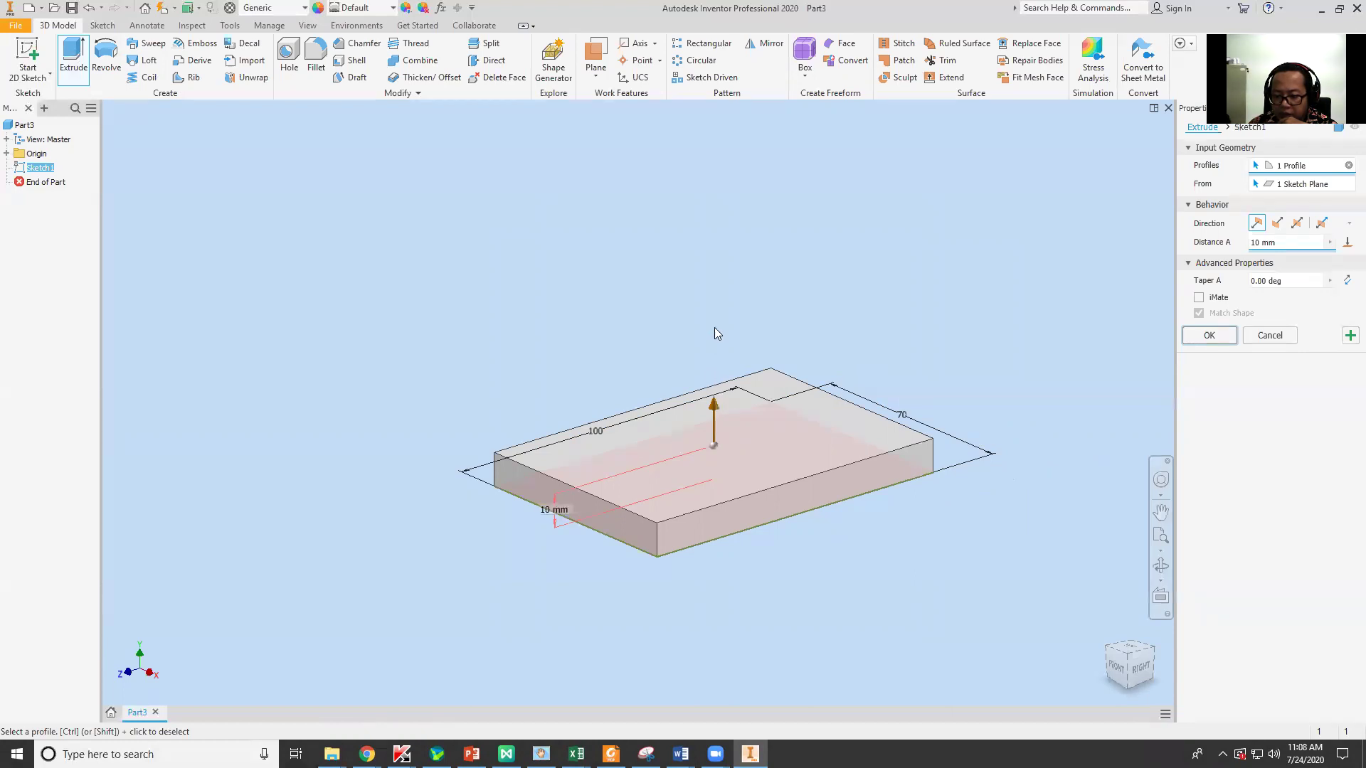
mouse_move(714, 324)
mouse_down()
mouse_move(707, 242)
mouse_move(711, 355)
mouse_move(709, 189)
mouse_move(708, 336)
mouse_up()
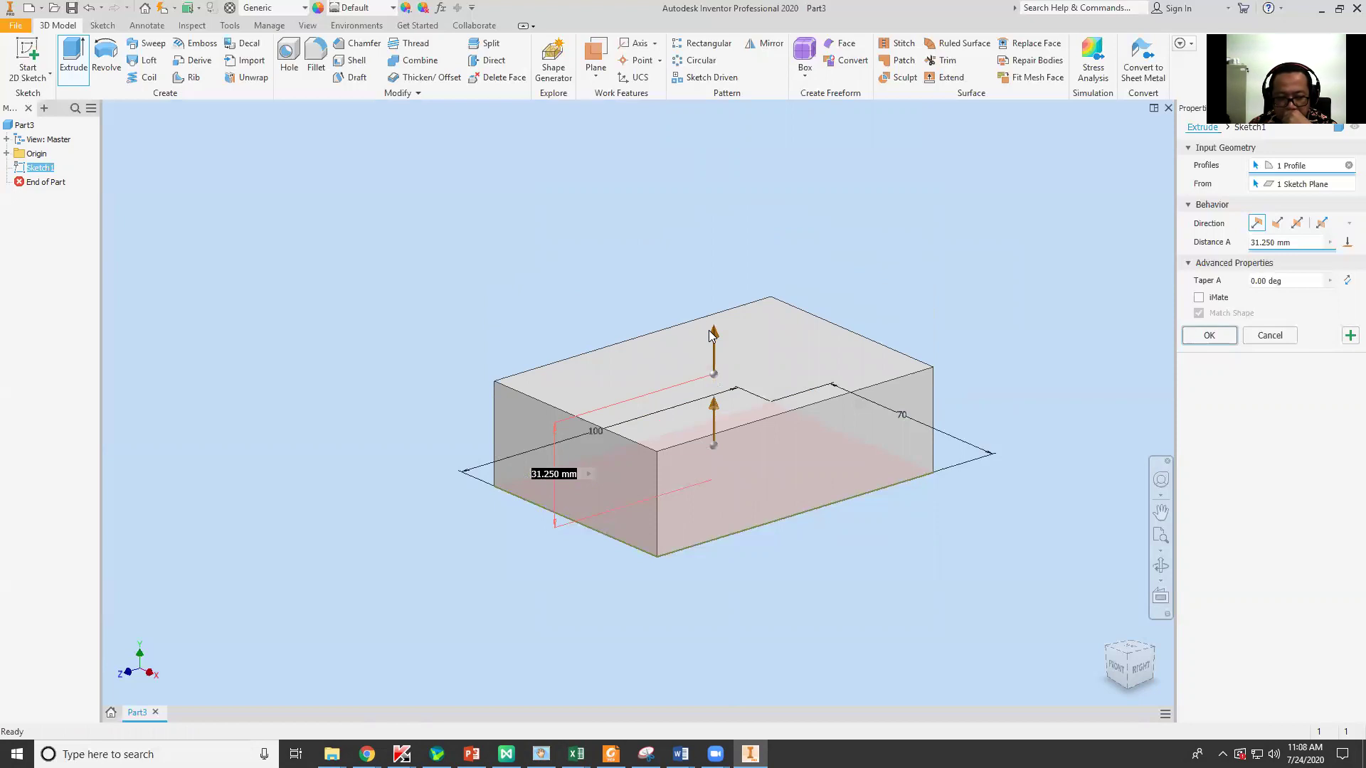
drag(709, 331, 604, 495)
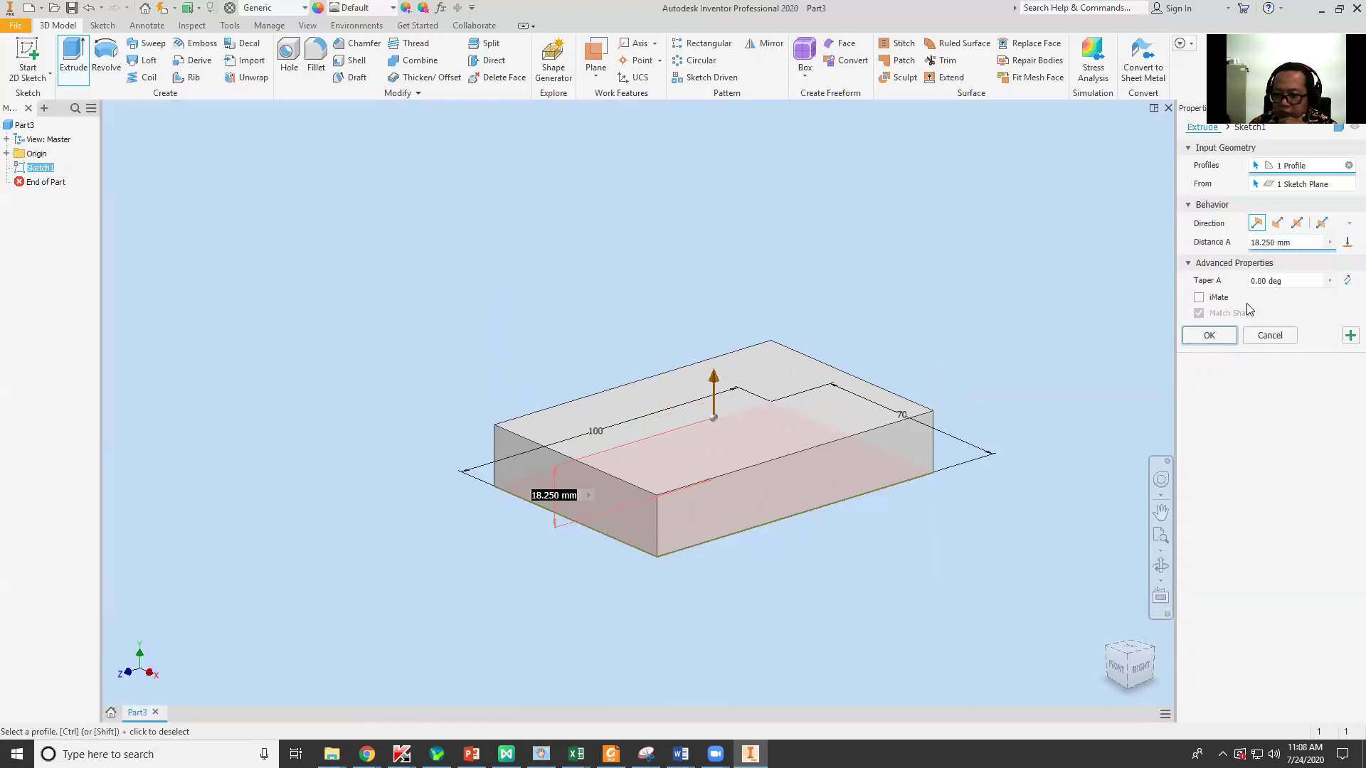
Try the flipped, symmetric and asymmetric extrusion directions, setting the asymmetric distances A and B to 20 mm and 10 mm
click(1277, 224)
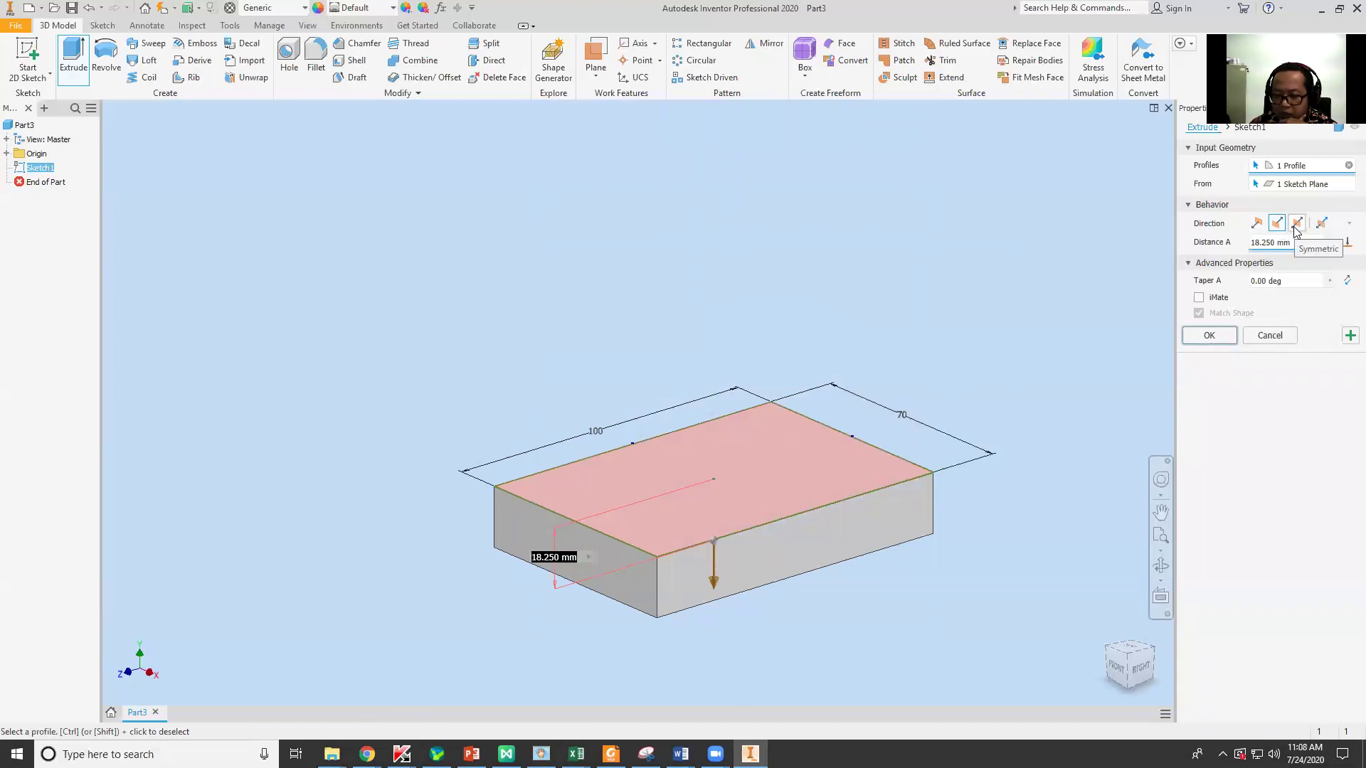
click(1296, 225)
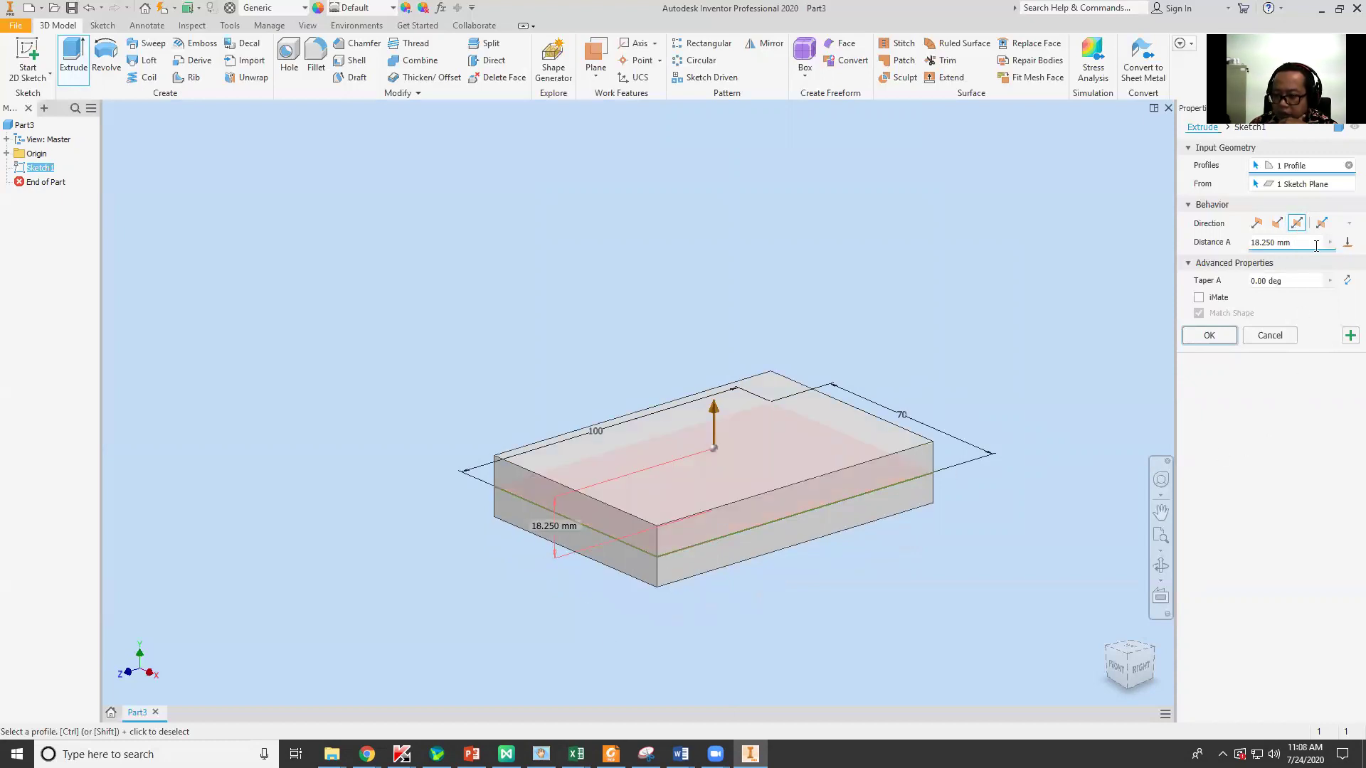
click(1322, 224)
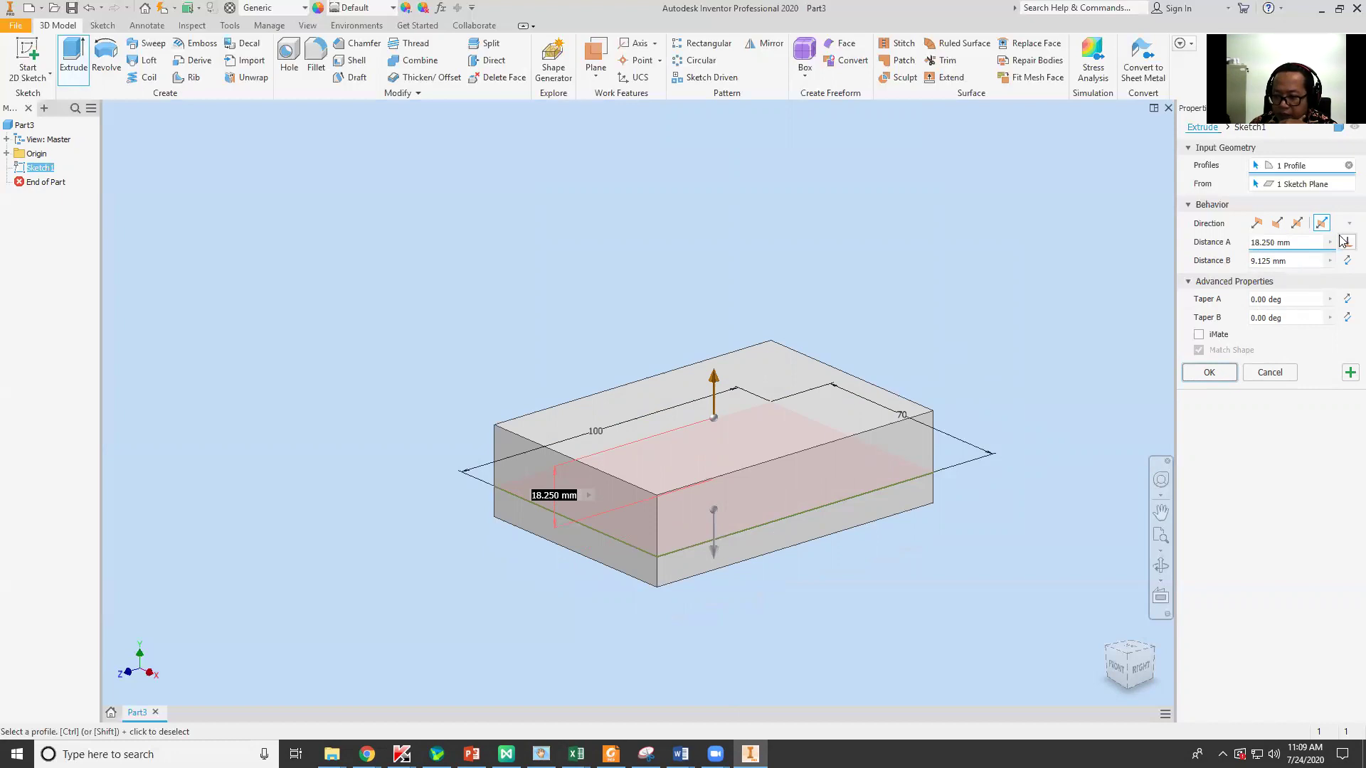
click(1293, 245)
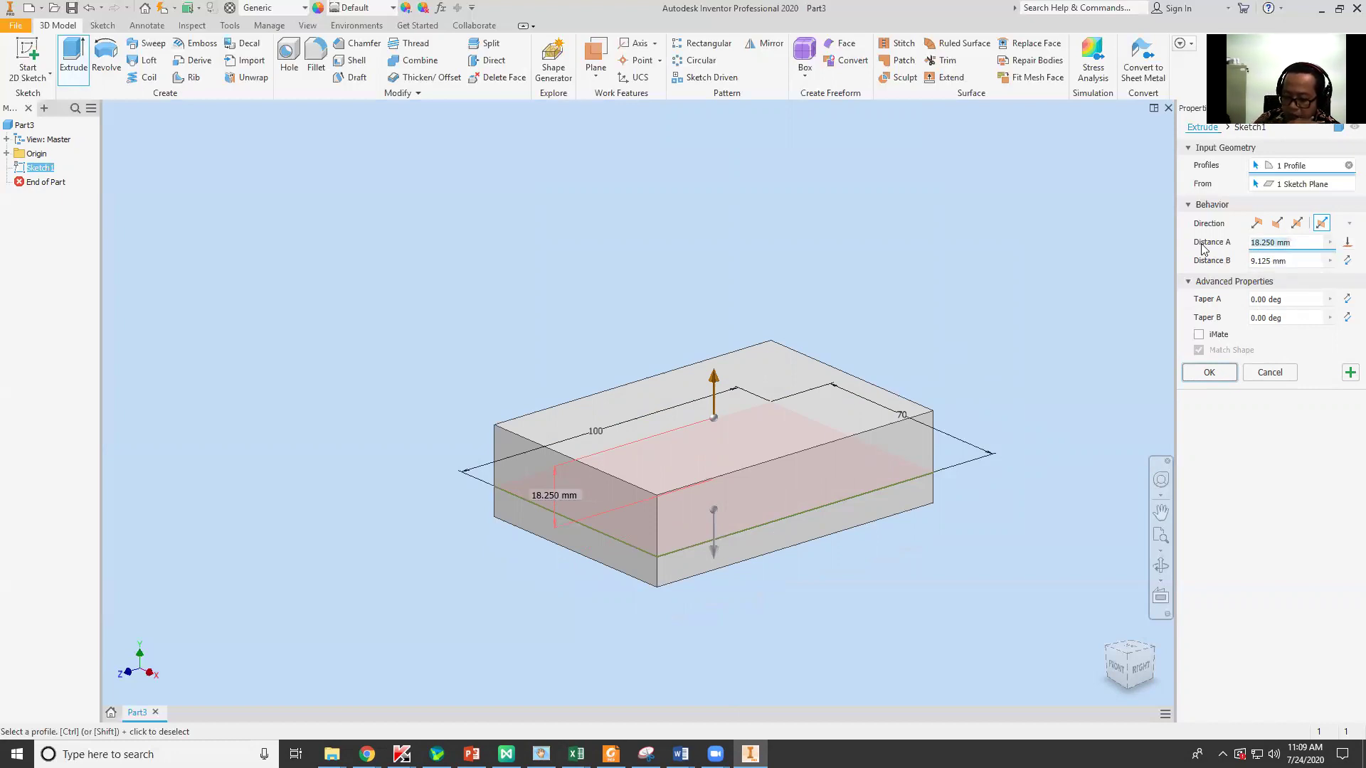
text(20)
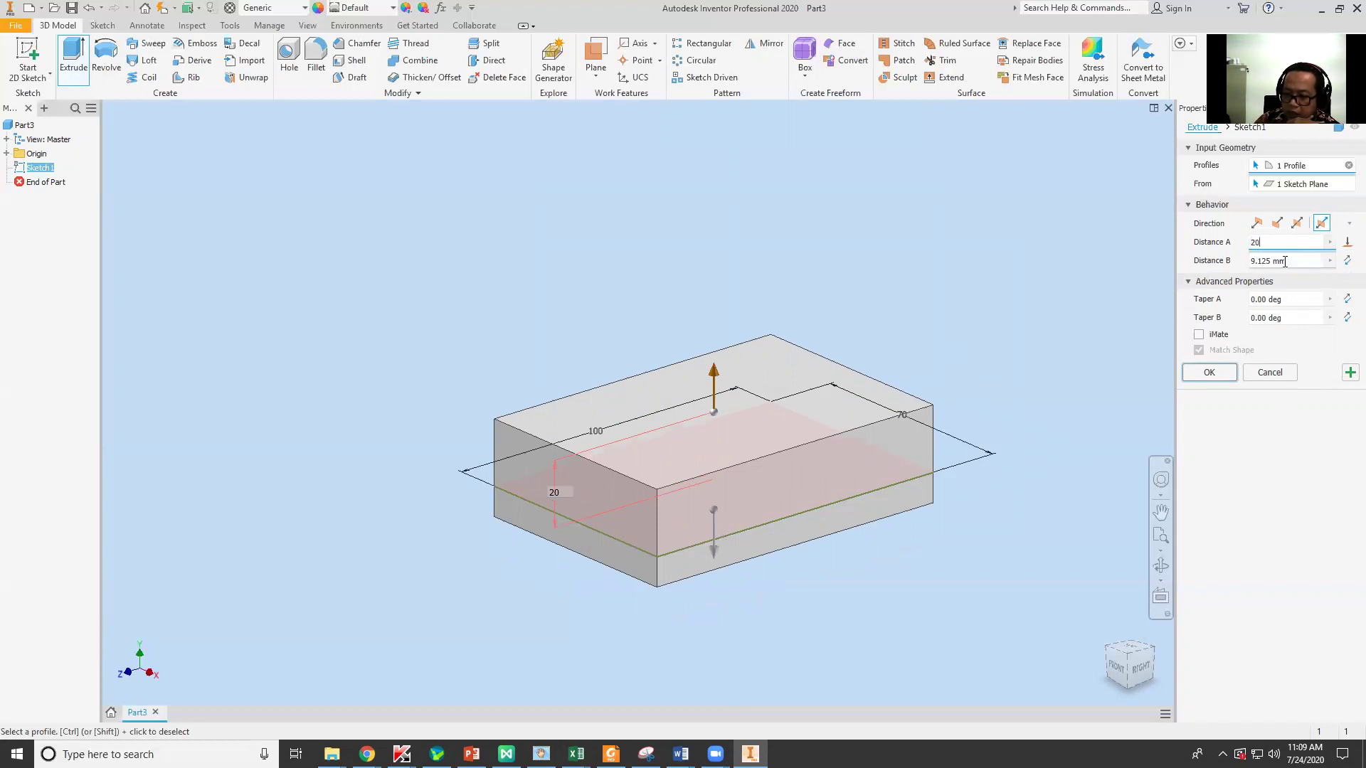
click(1284, 261)
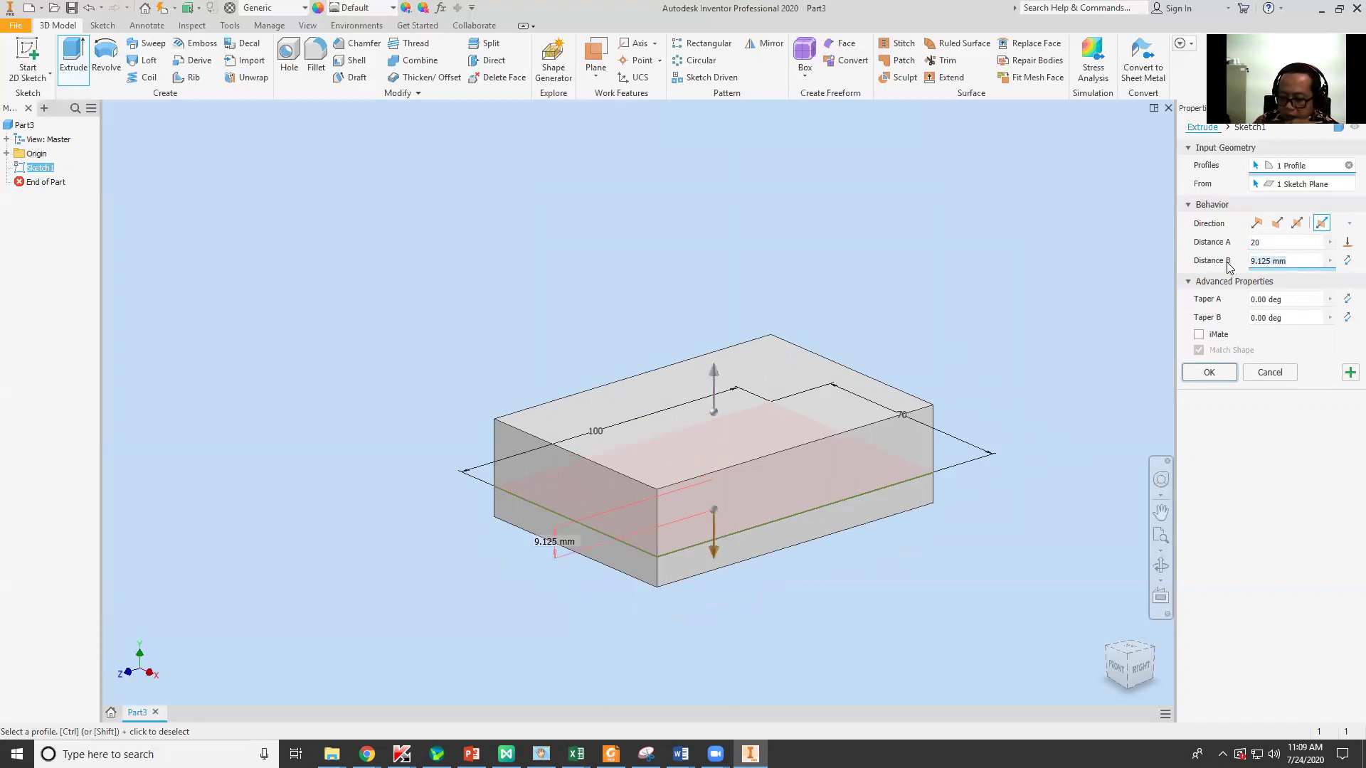
text(10)
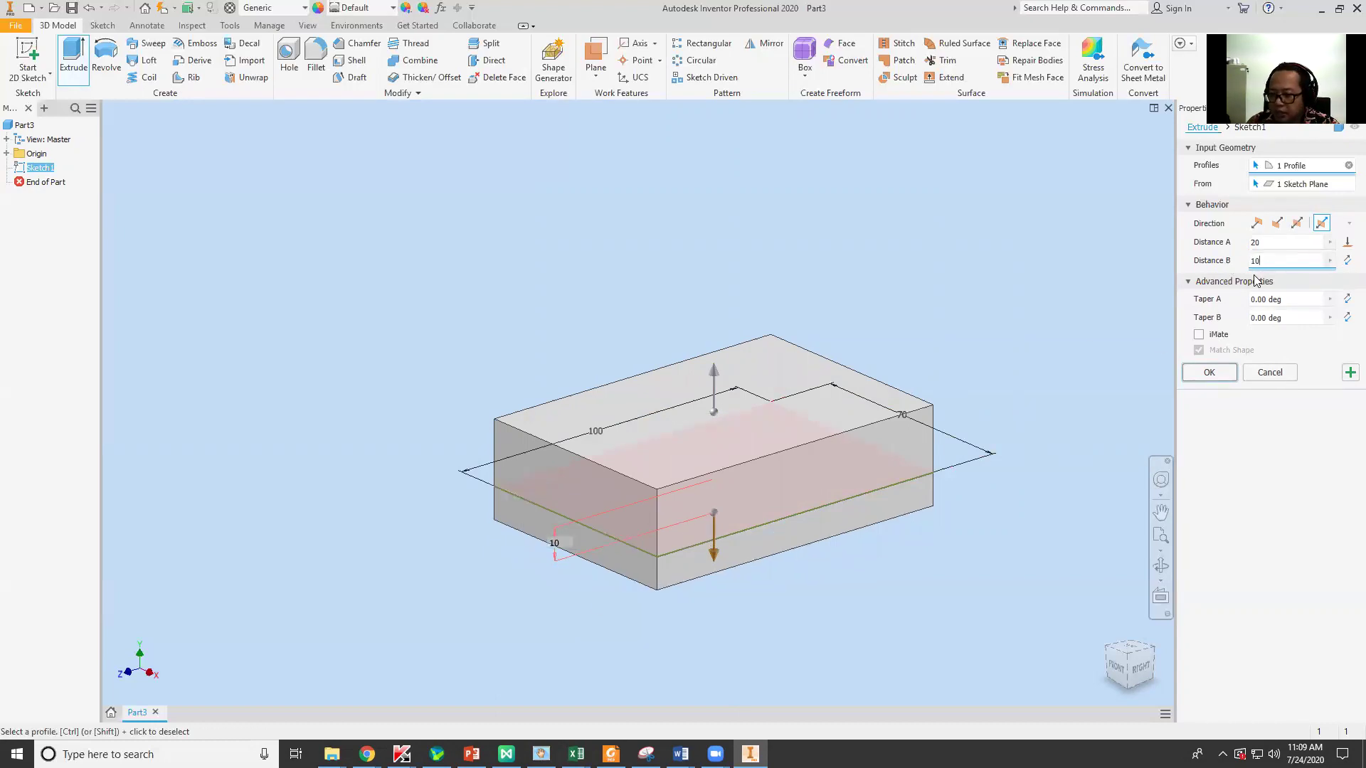
click(1278, 243)
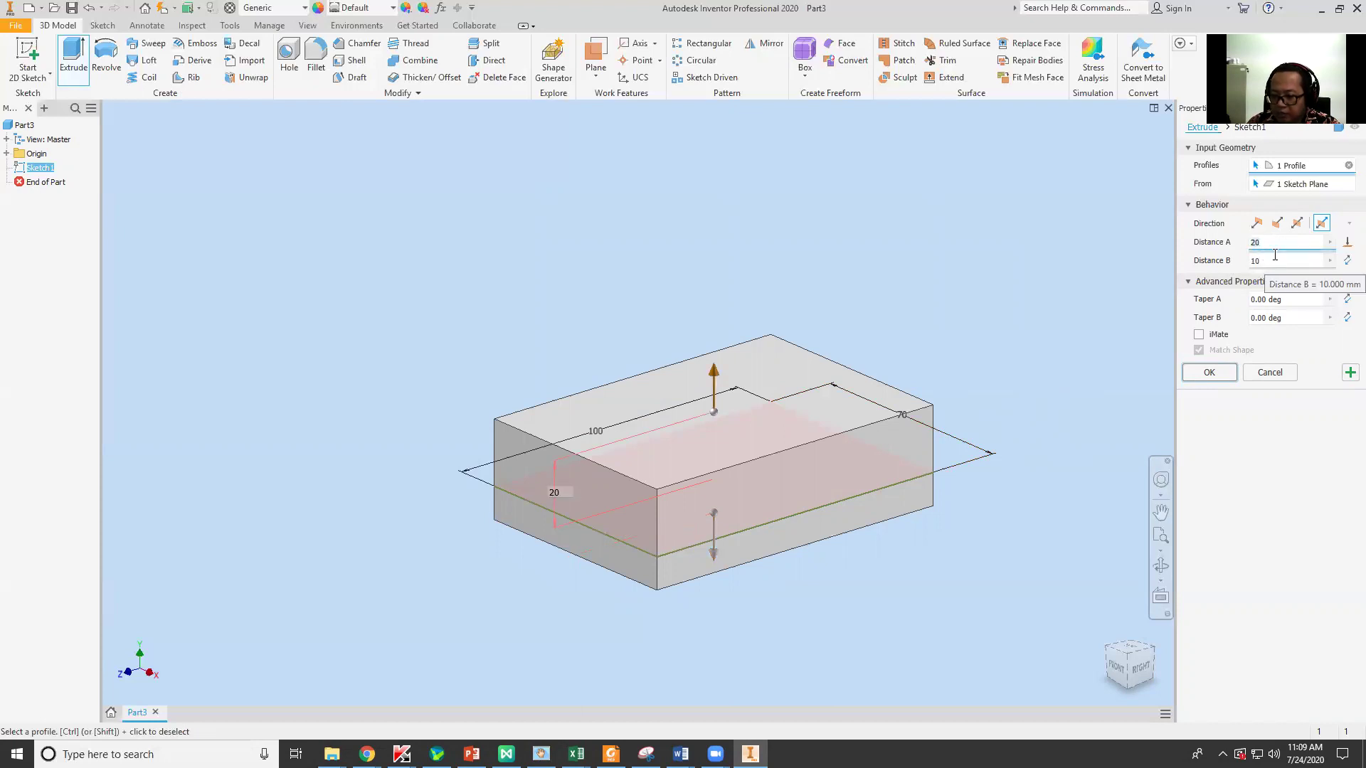
Extrude the rectangle 3 mm in the default direction to create the base plate
click(1257, 223)
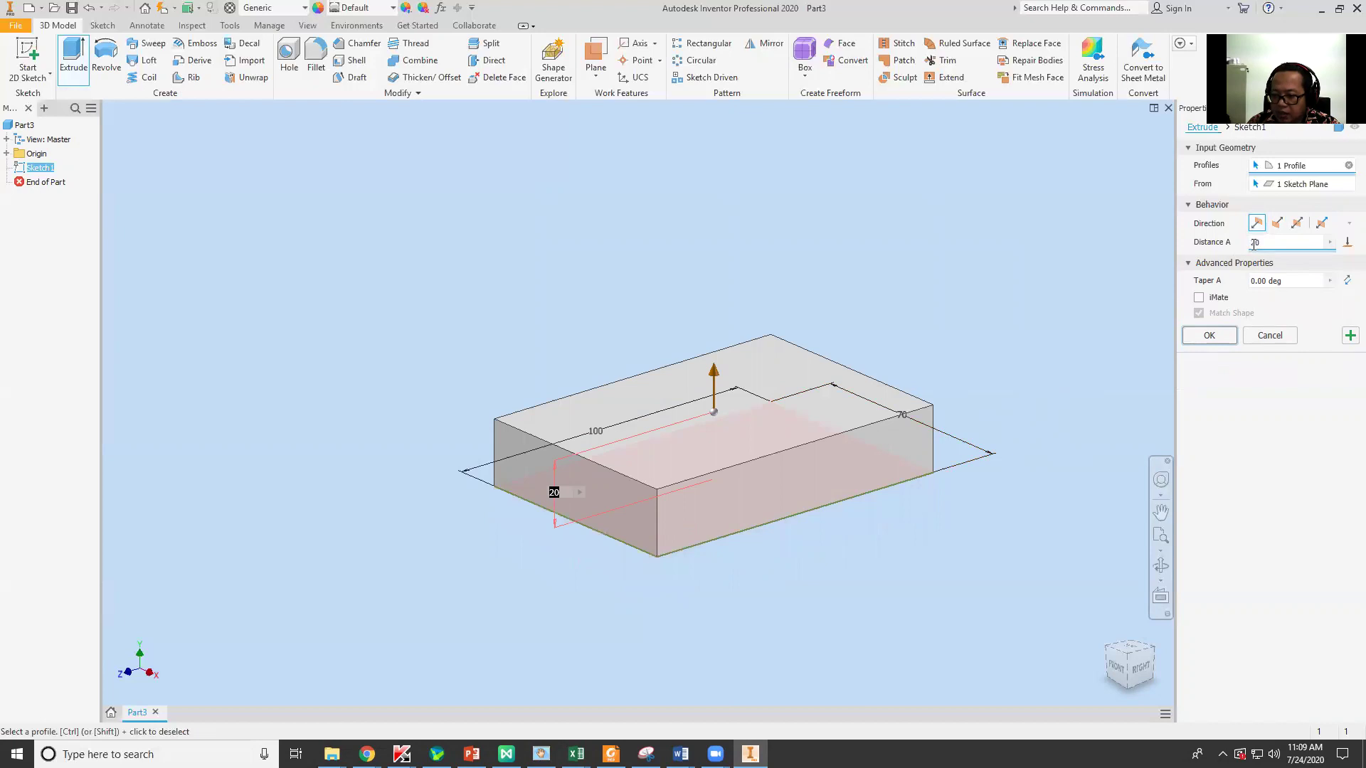
click(1275, 243)
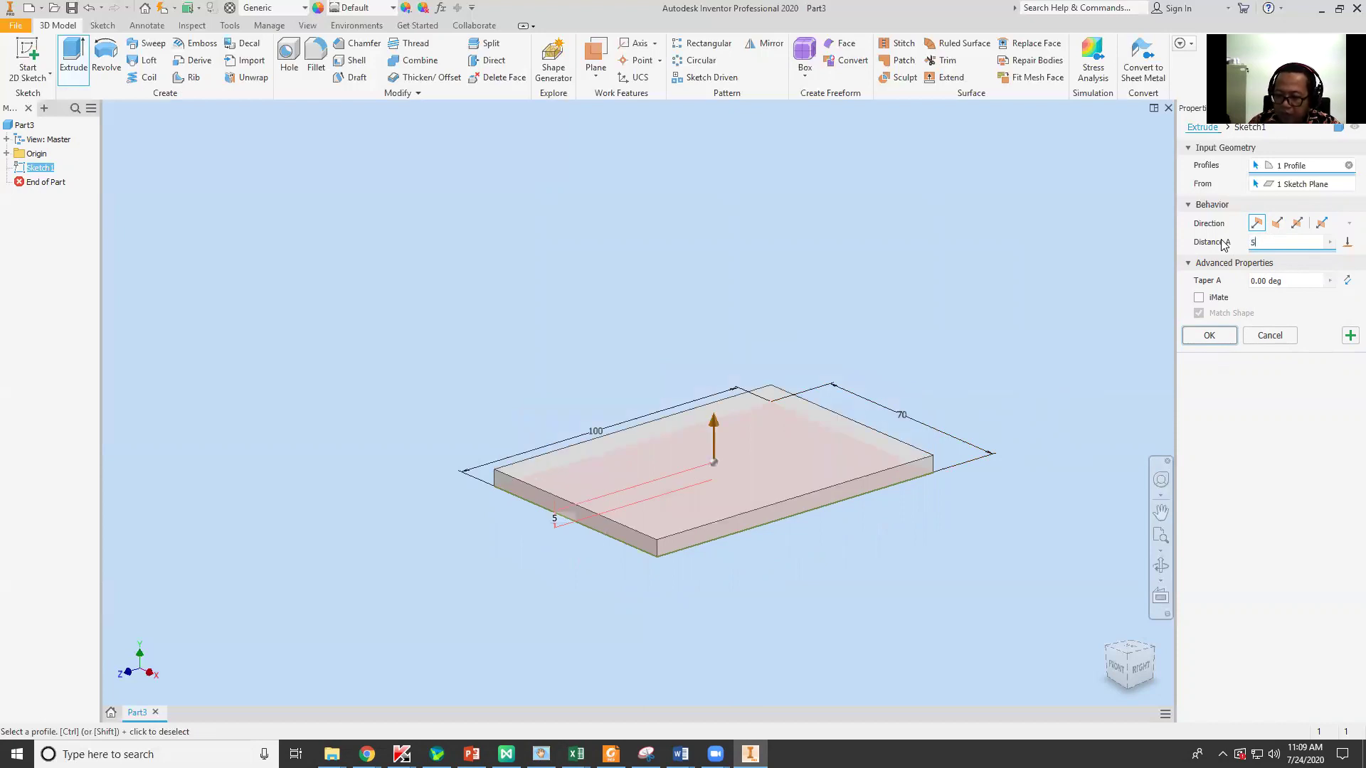
key(BackSpace)
text(3)
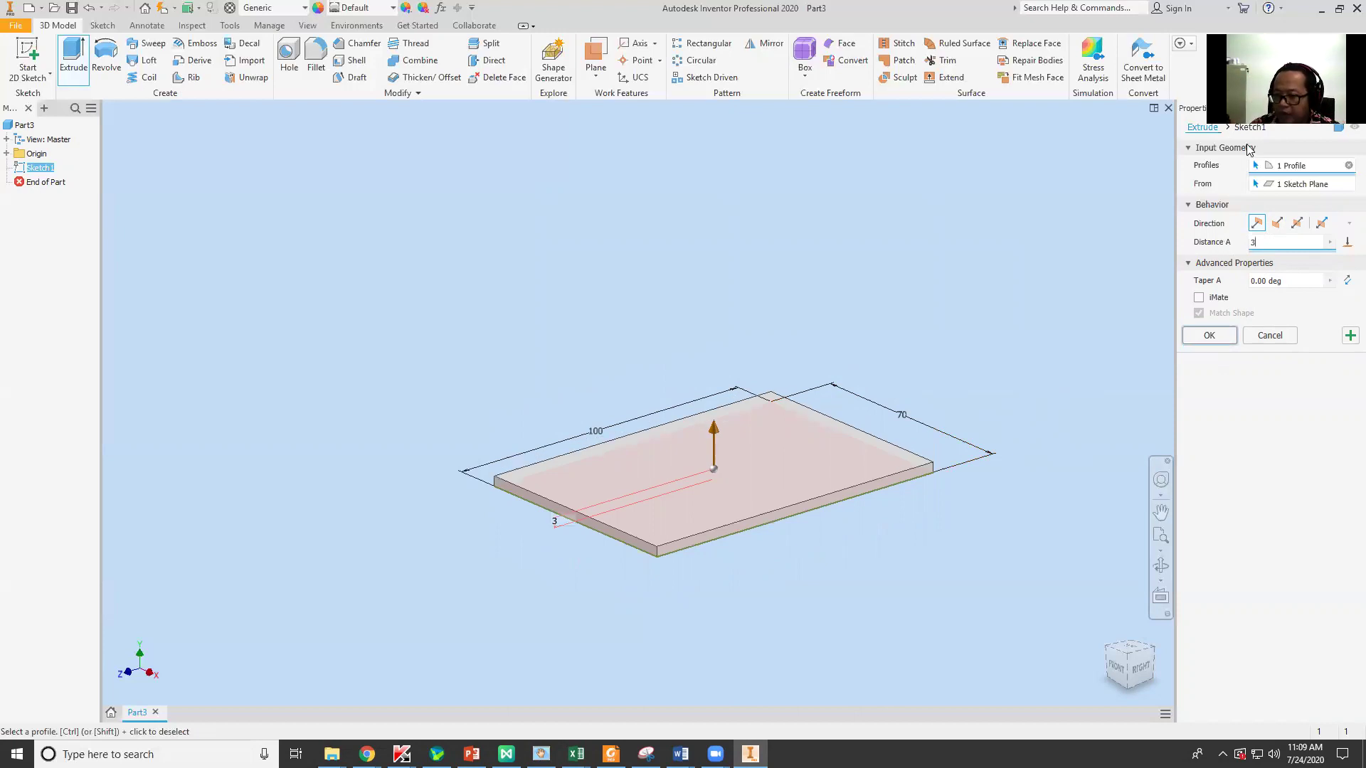
click(1213, 336)
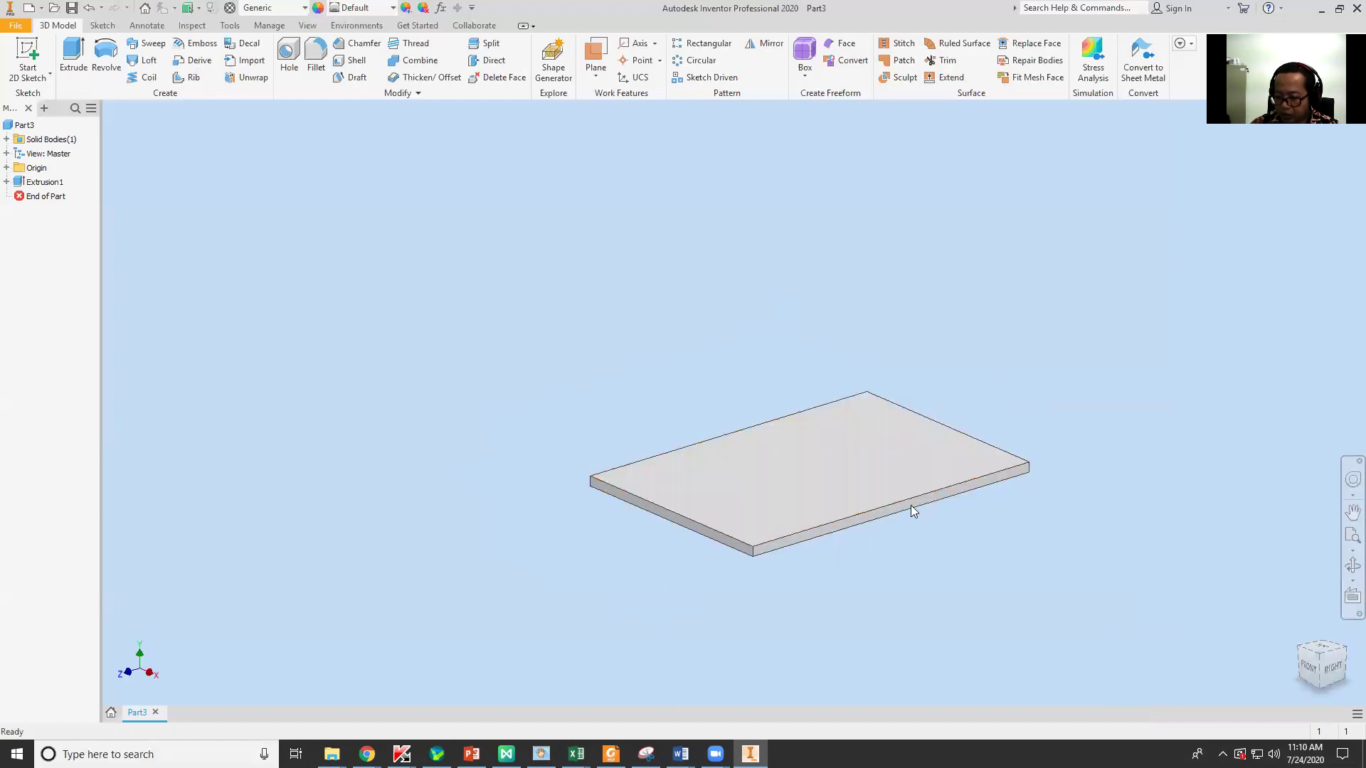
Face the plate's top surface straight on and start a new 2D sketch on it
click(1352, 598)
click(847, 473)
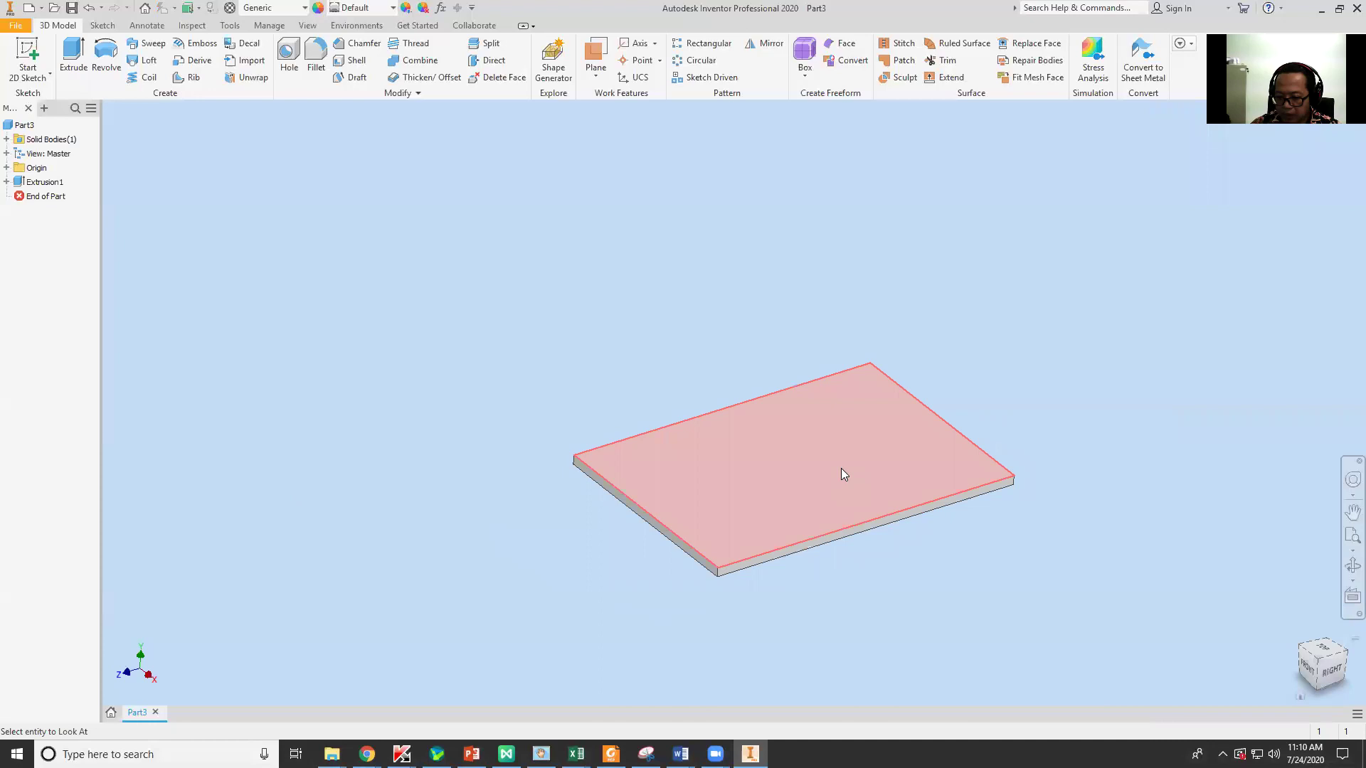
click(840, 475)
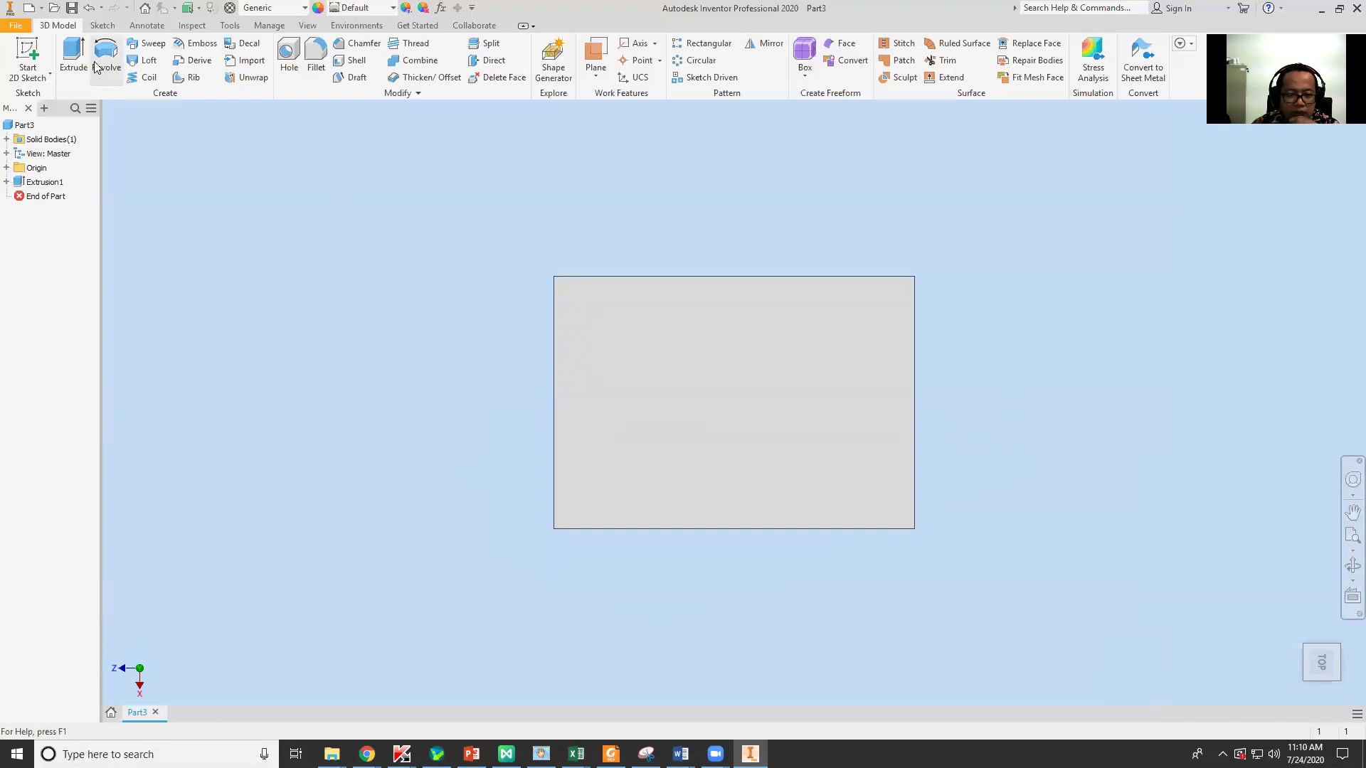
click(32, 54)
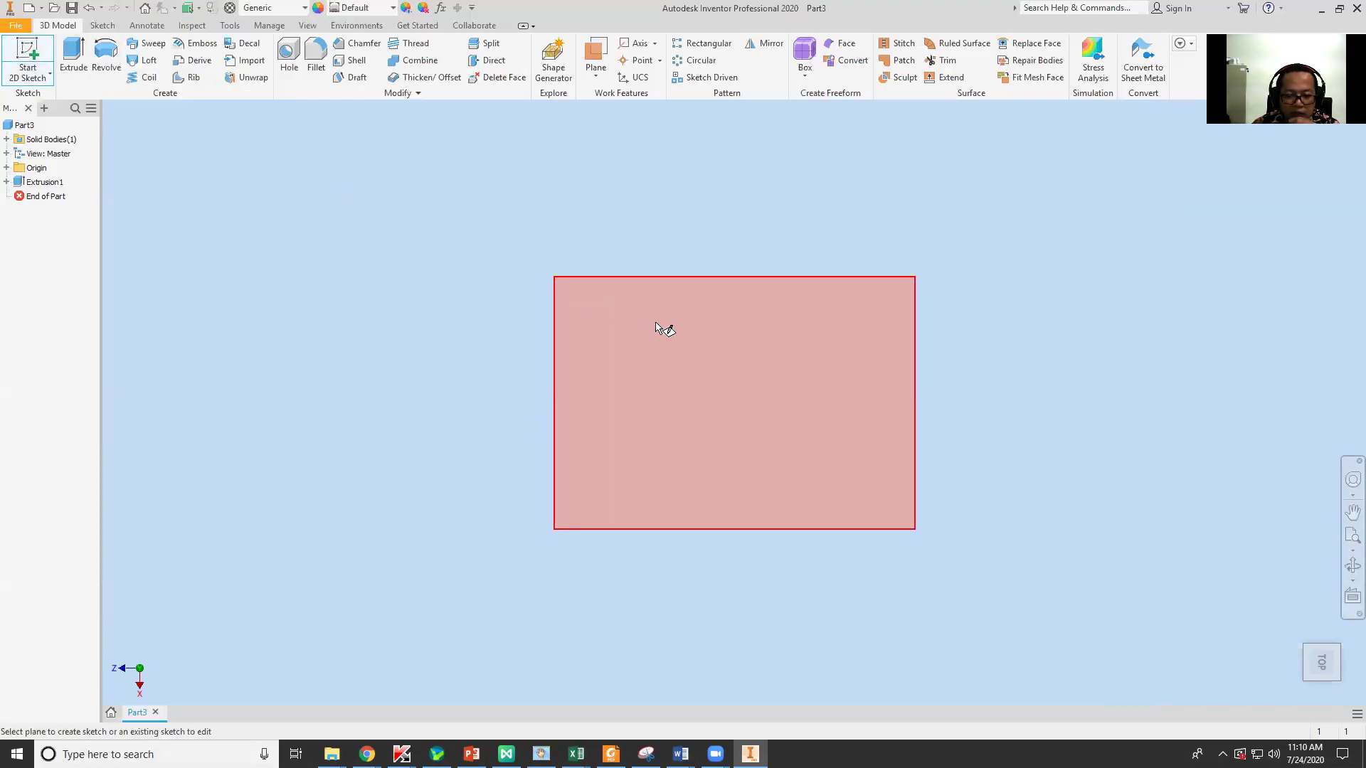
click(656, 327)
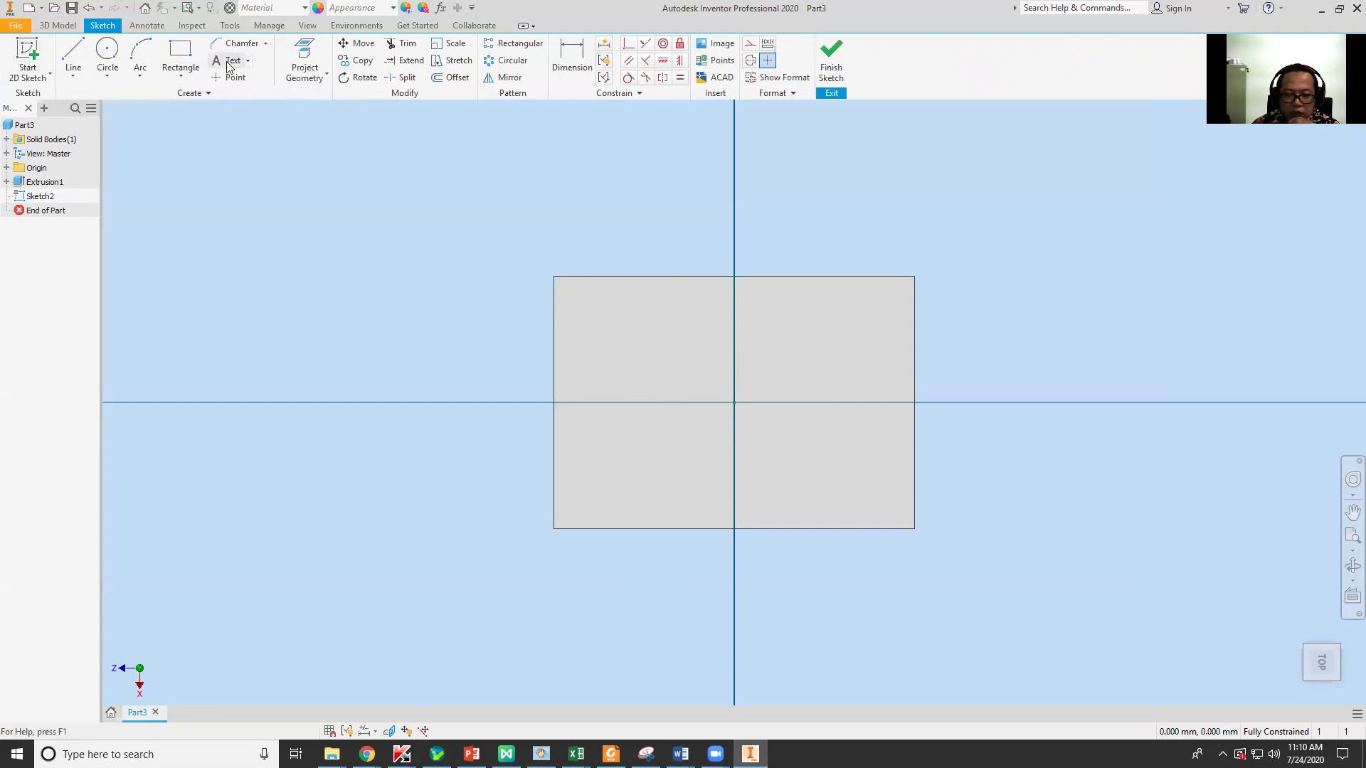
Draw a 10 x 10 mm square starting from the plate's upper-left corner
click(180, 56)
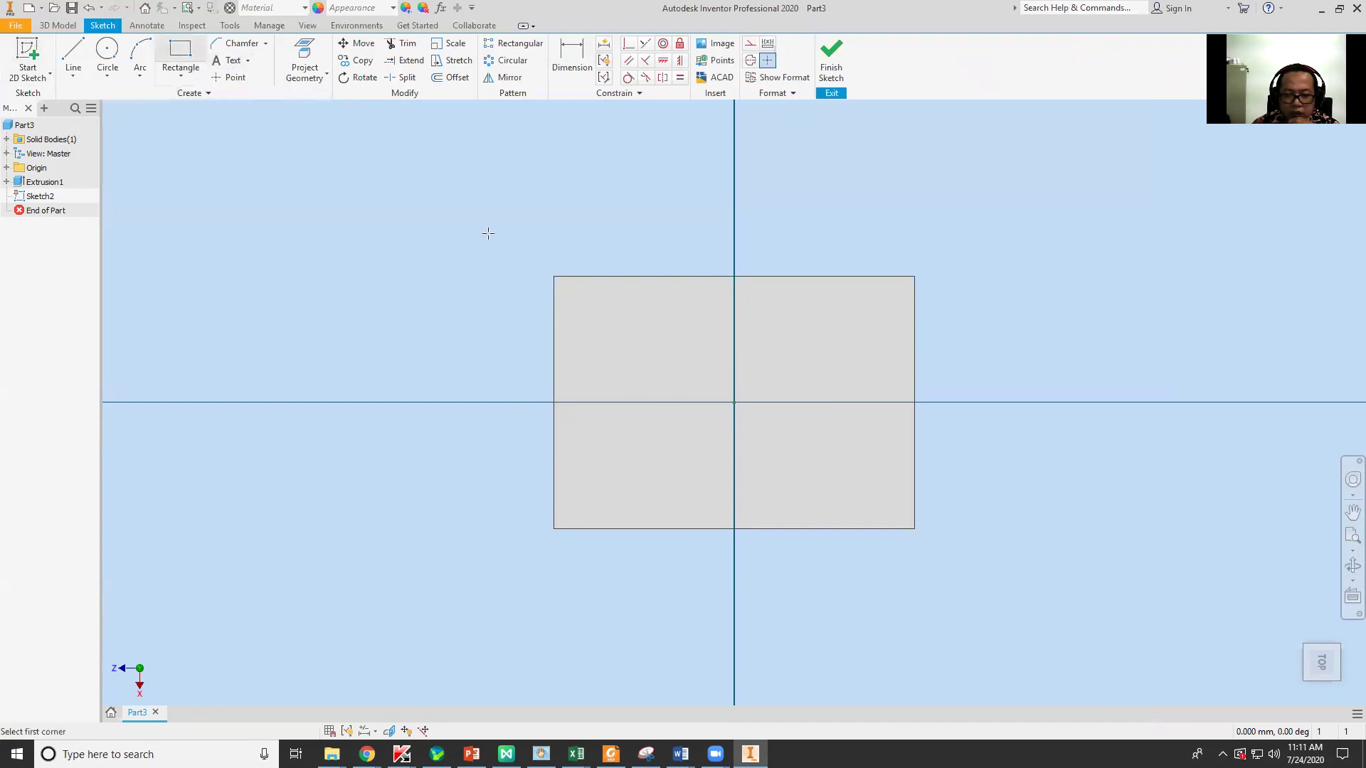
click(553, 276)
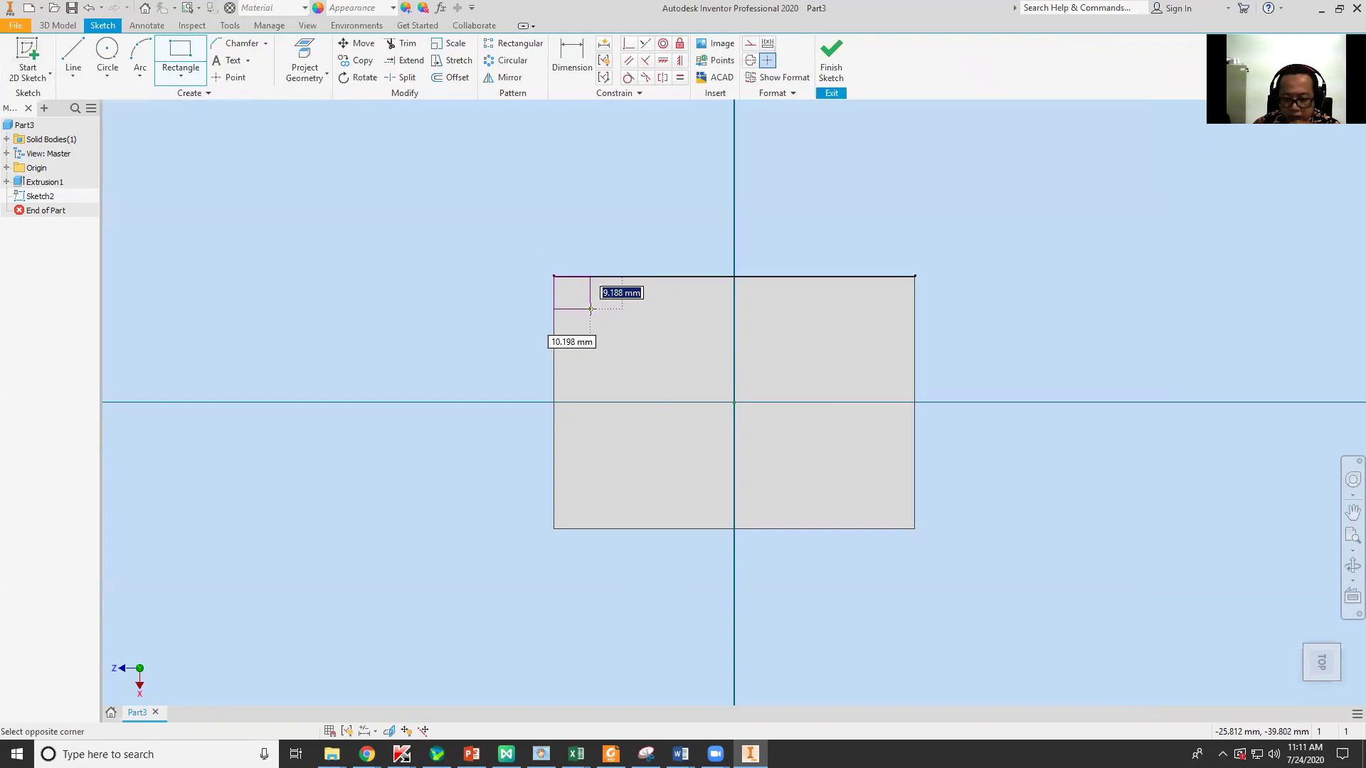
text(10)
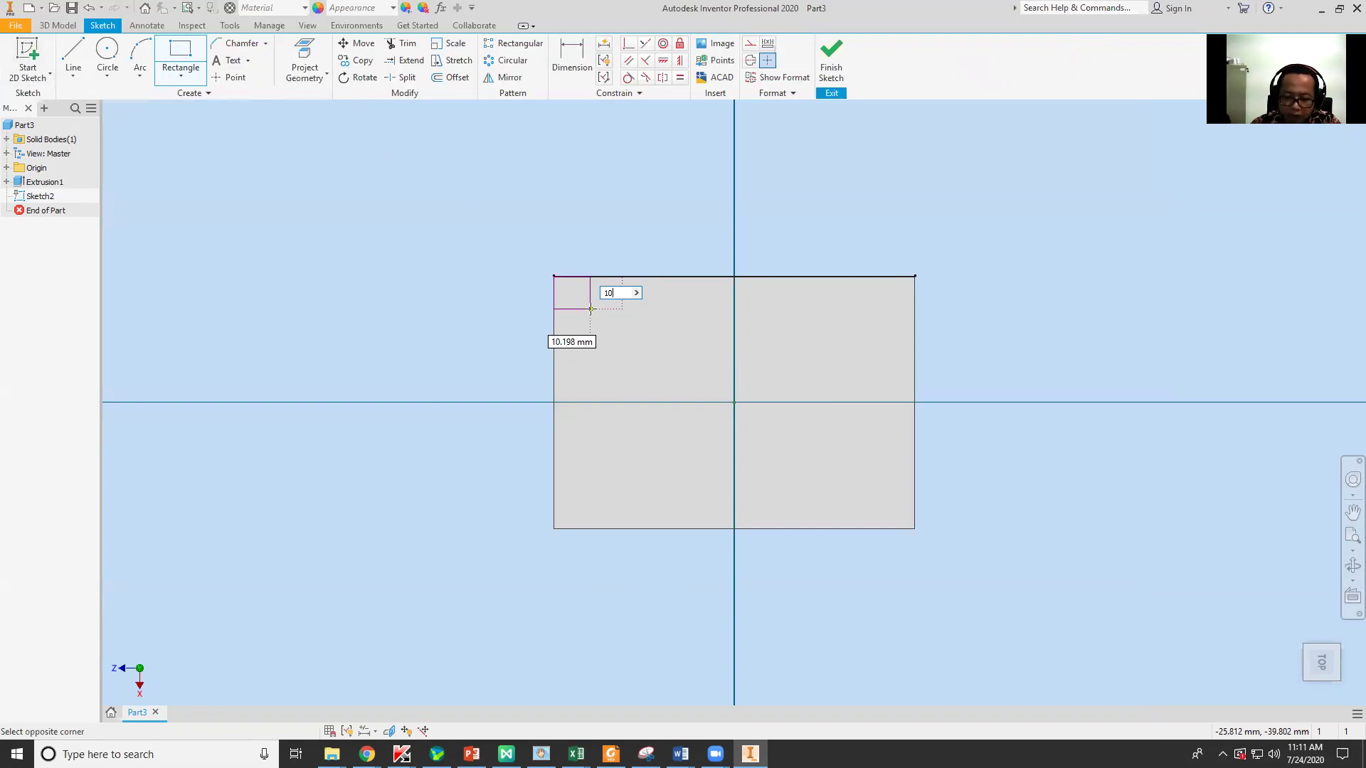
key(Tab)
text(10)
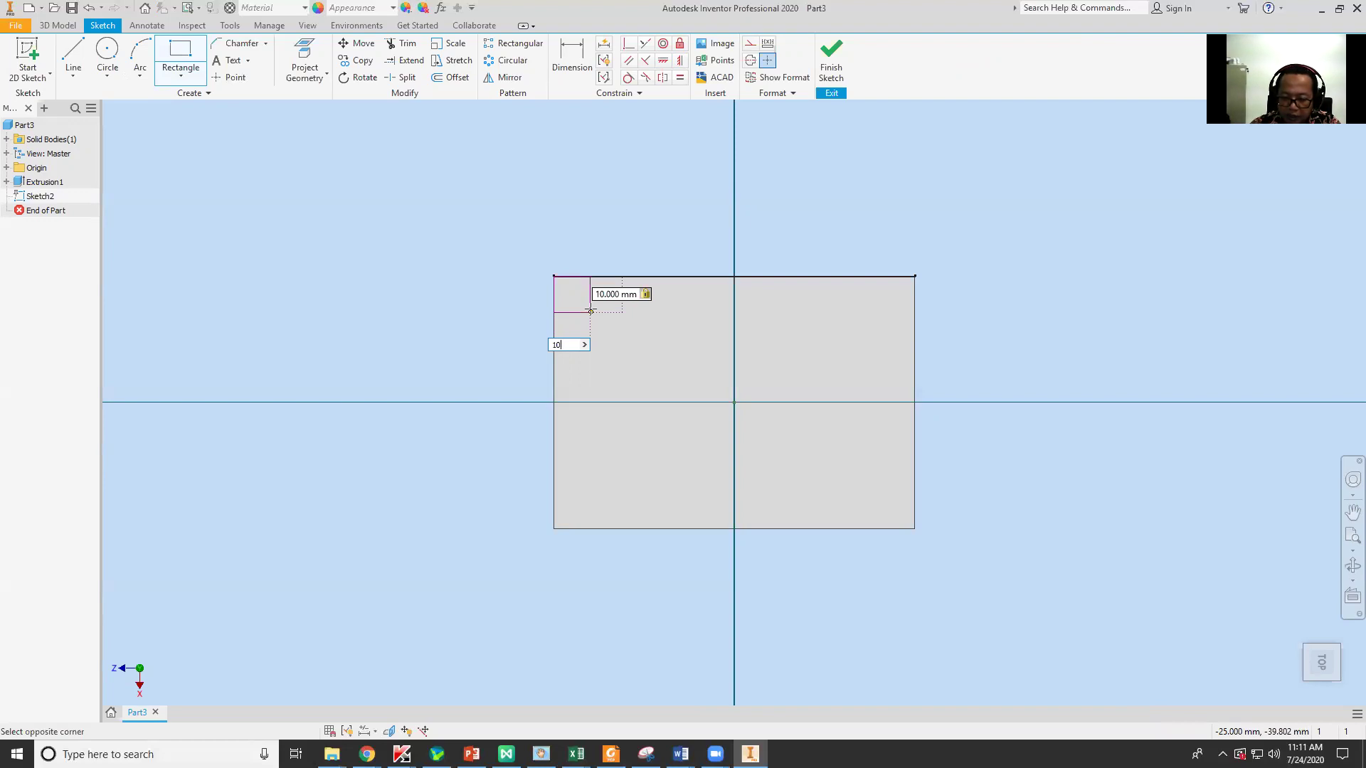
key(Return)
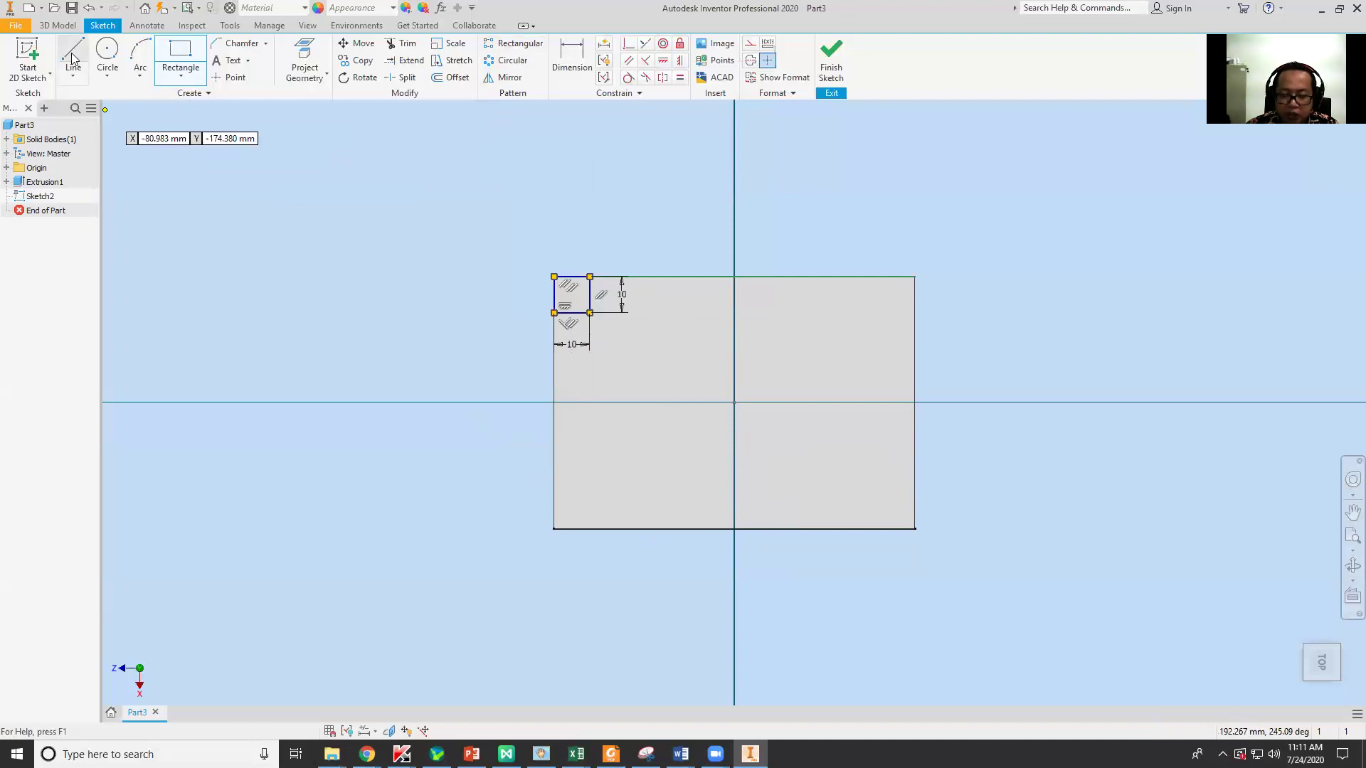
Draw a vertical centre line from the midpoint of the plate's top edge to the midpoint of its bottom edge
key(l)
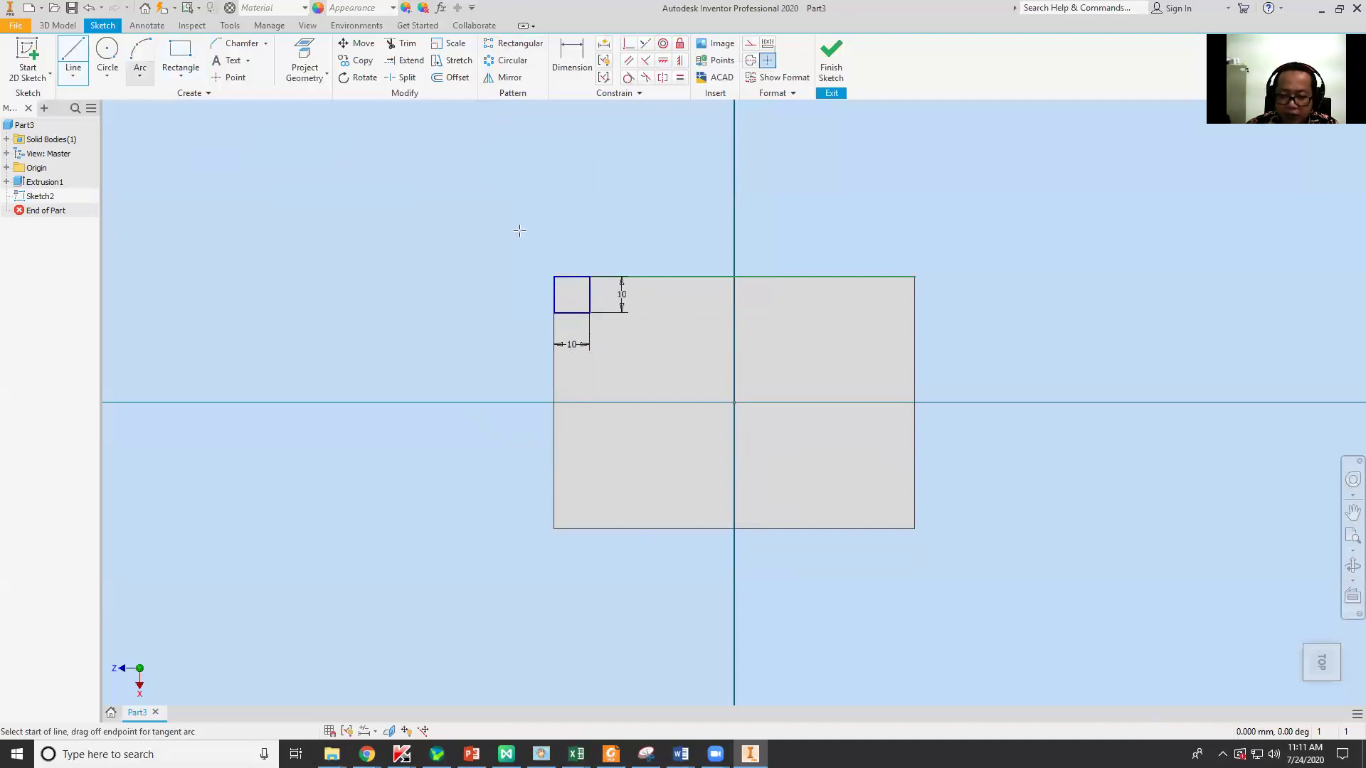
click(734, 275)
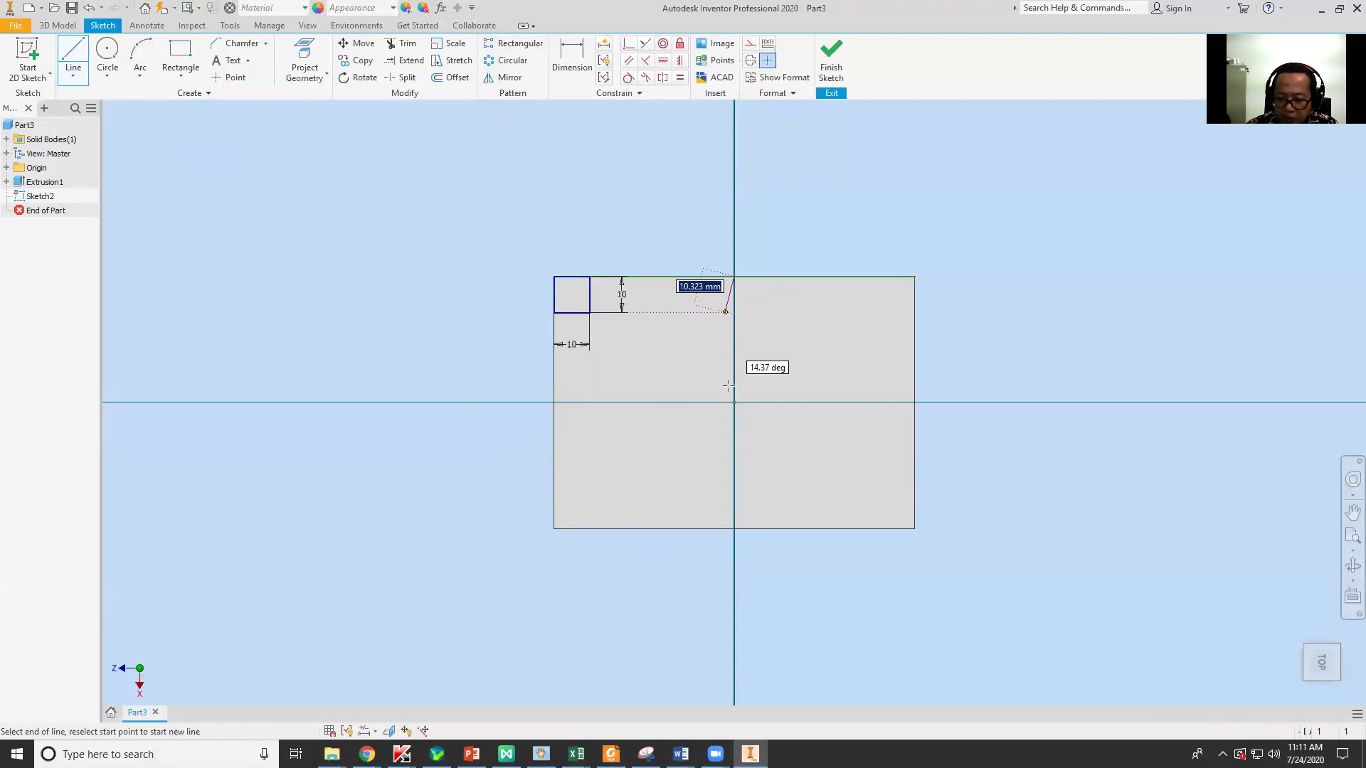
double_click(734, 529)
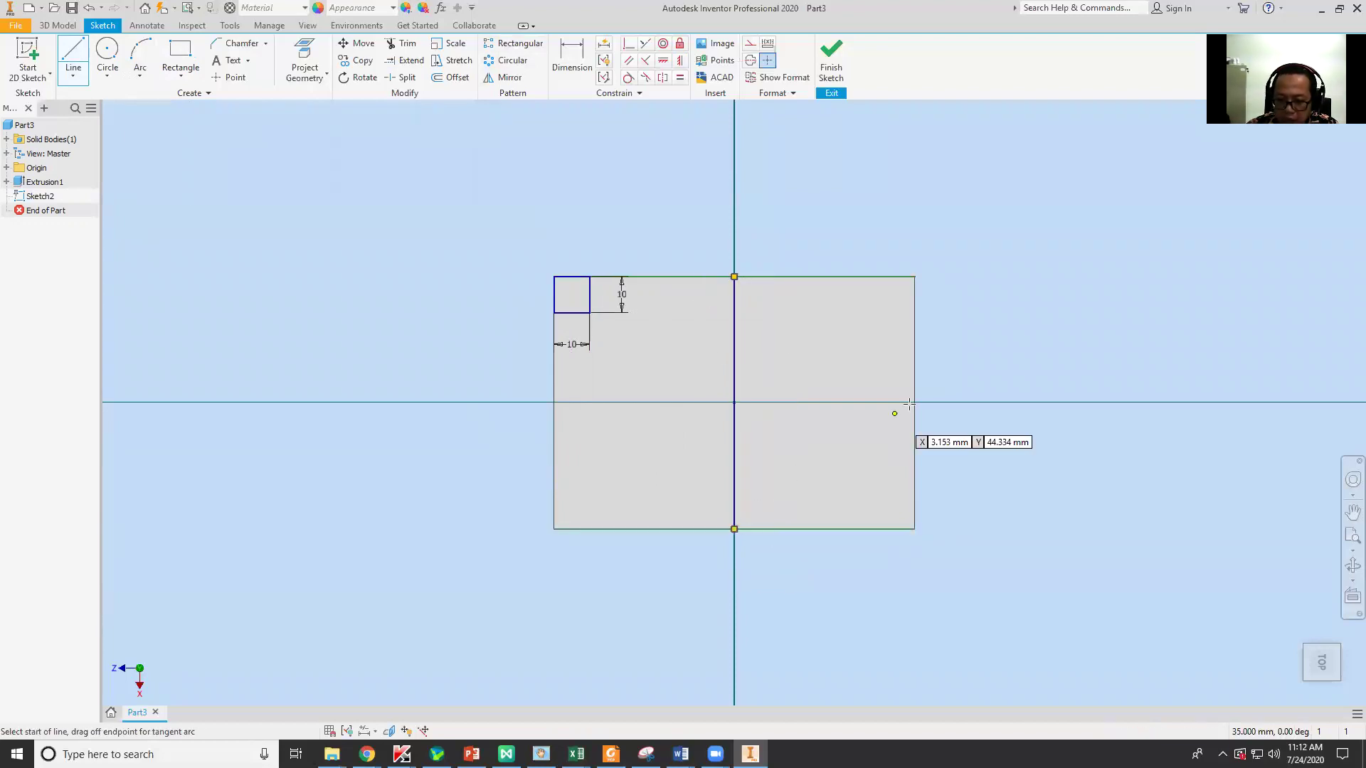
Draw a horizontal centre line from the midpoint of the plate's left edge to the midpoint of its right edge
click(555, 402)
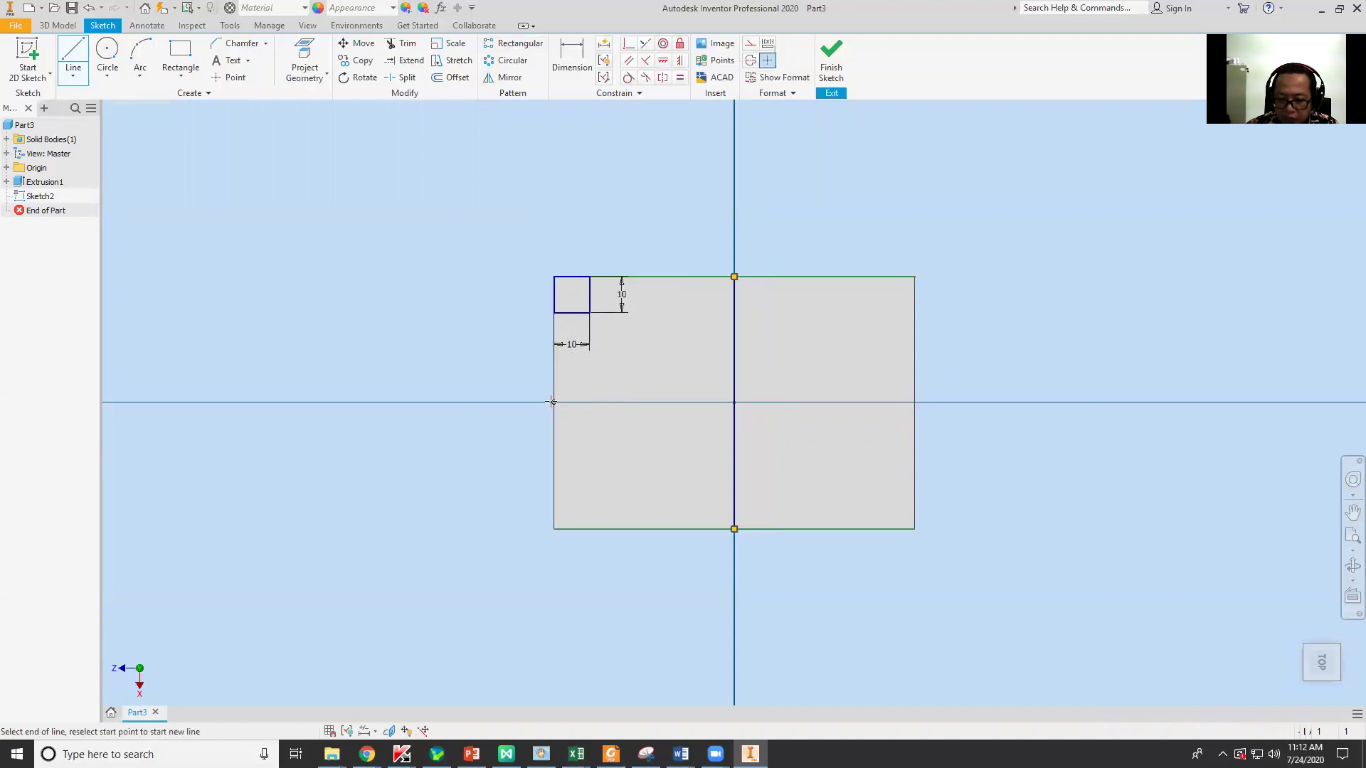
click(915, 403)
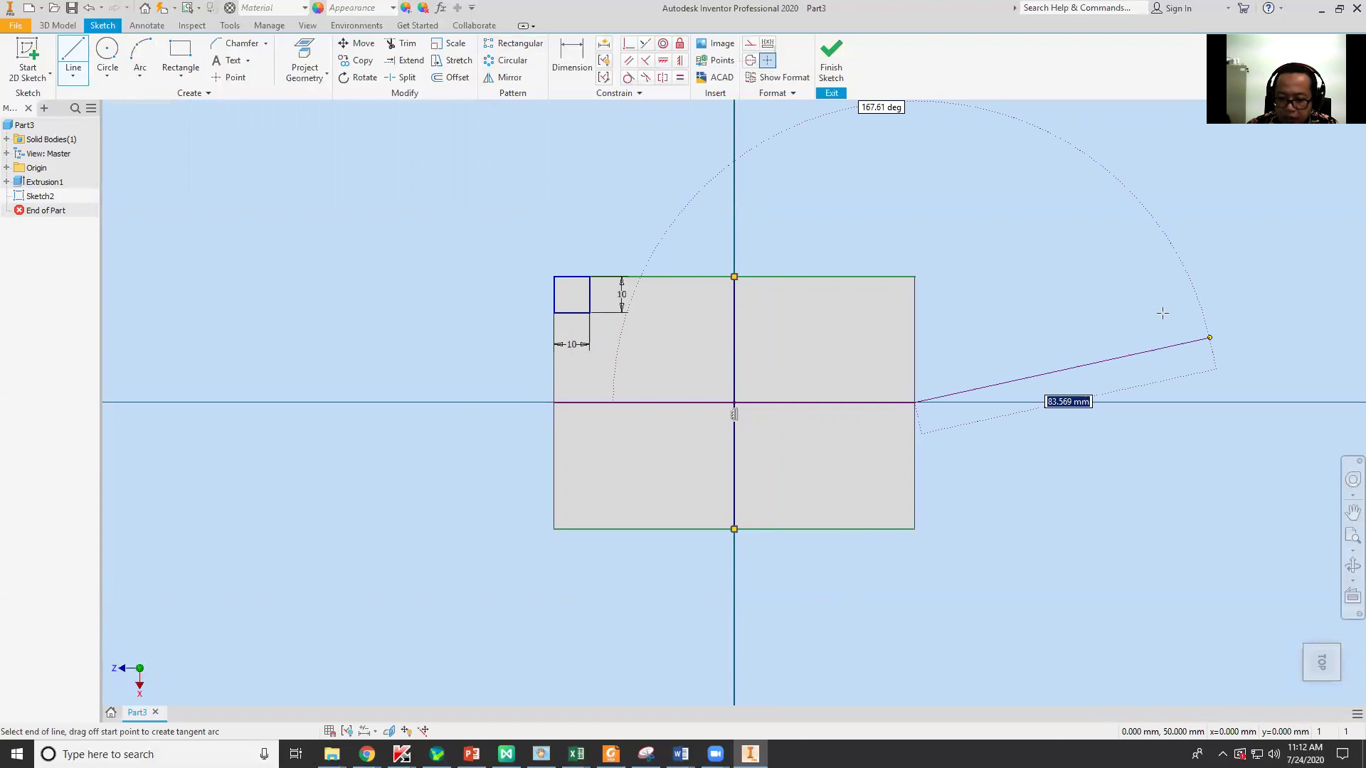
right_click(1089, 305)
click(1142, 308)
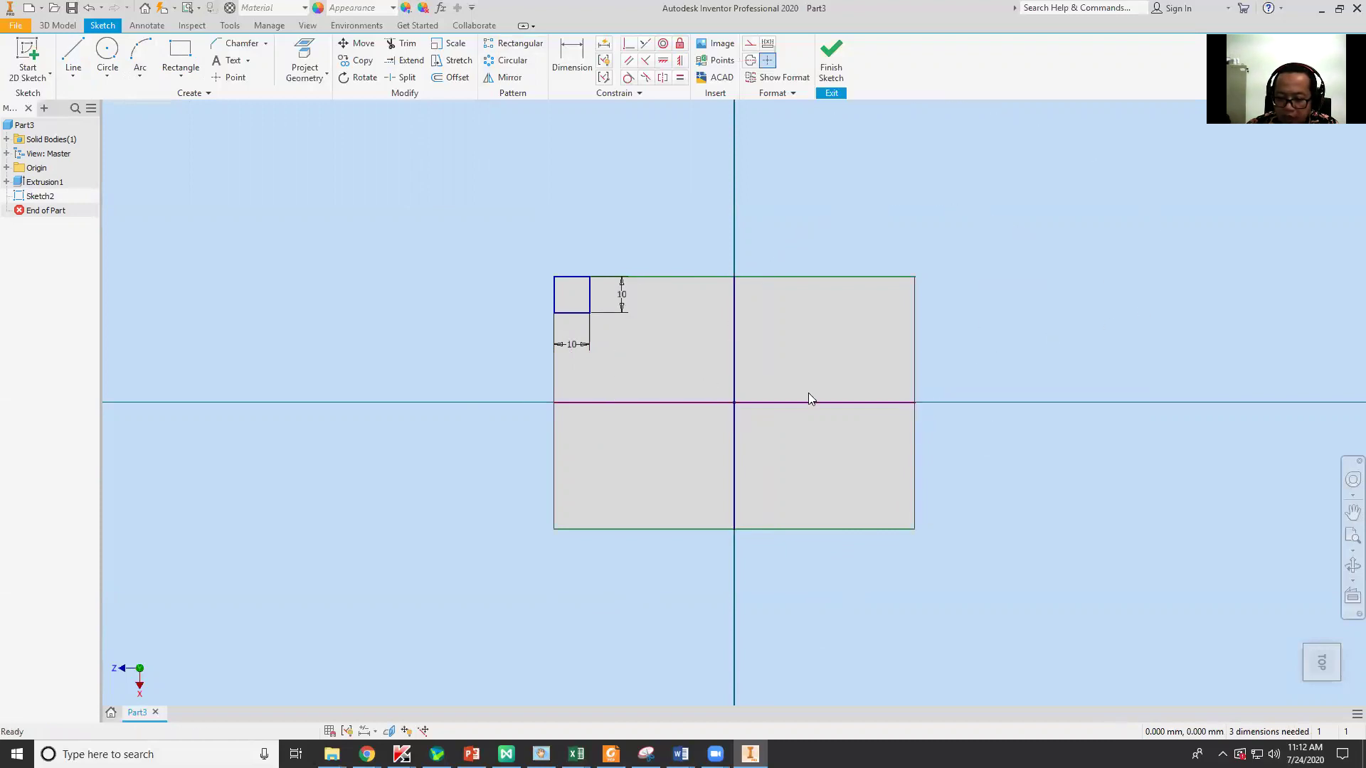
Convert the vertical and horizontal centre lines to construction lines
click(751, 45)
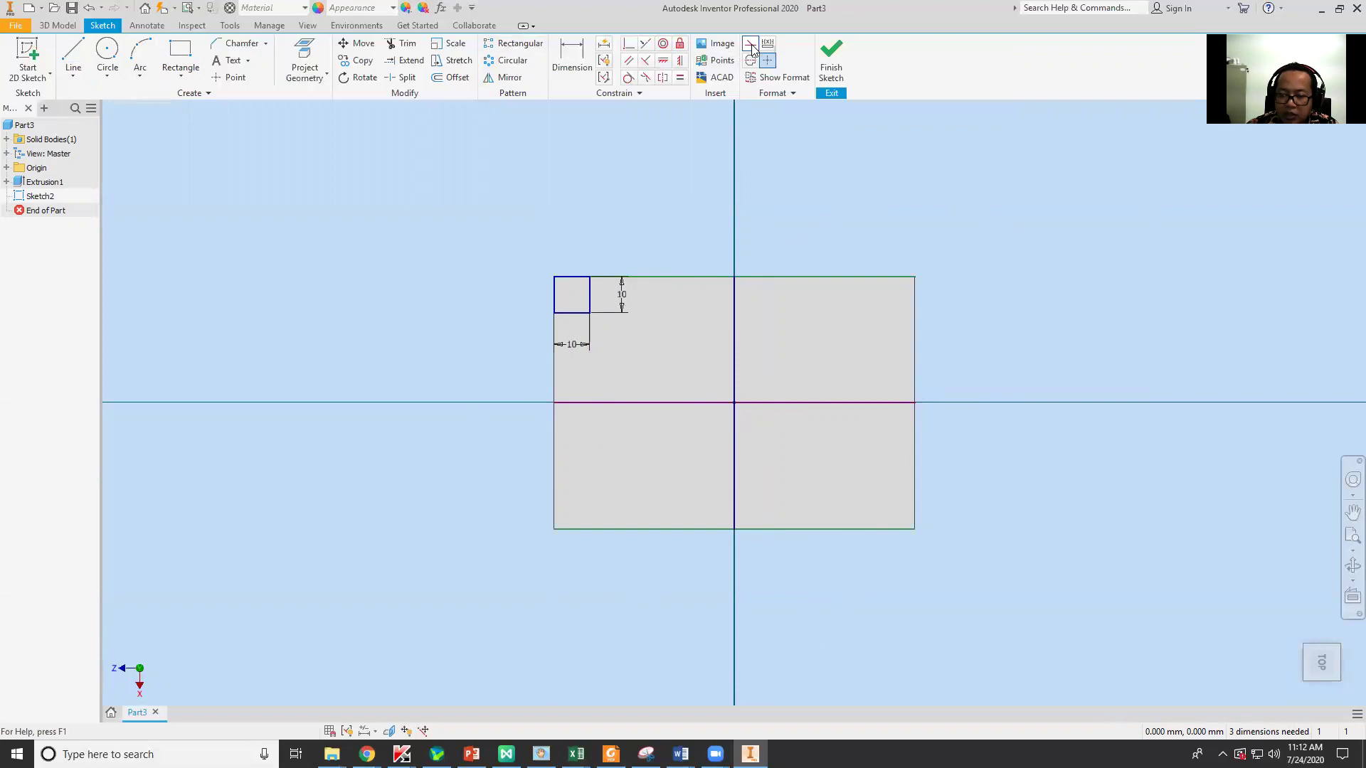
click(735, 313)
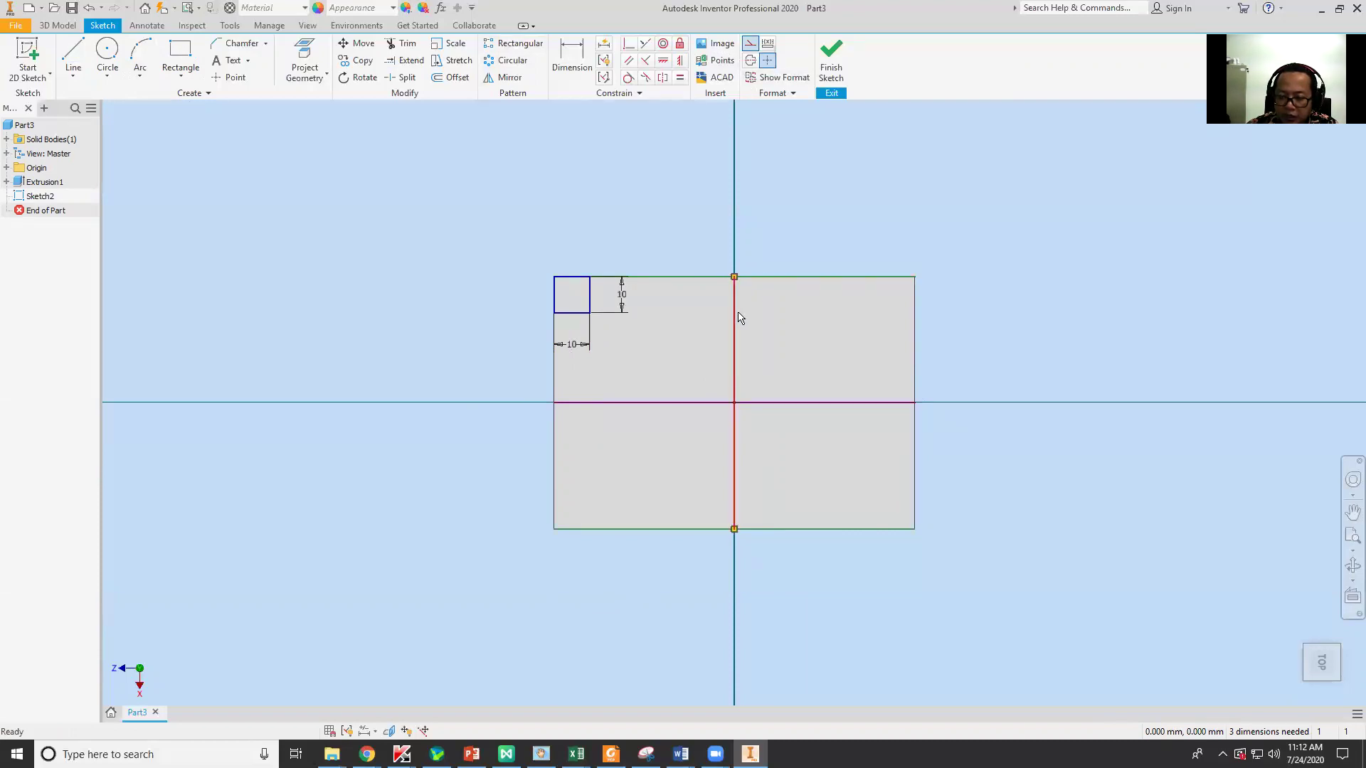
click(750, 45)
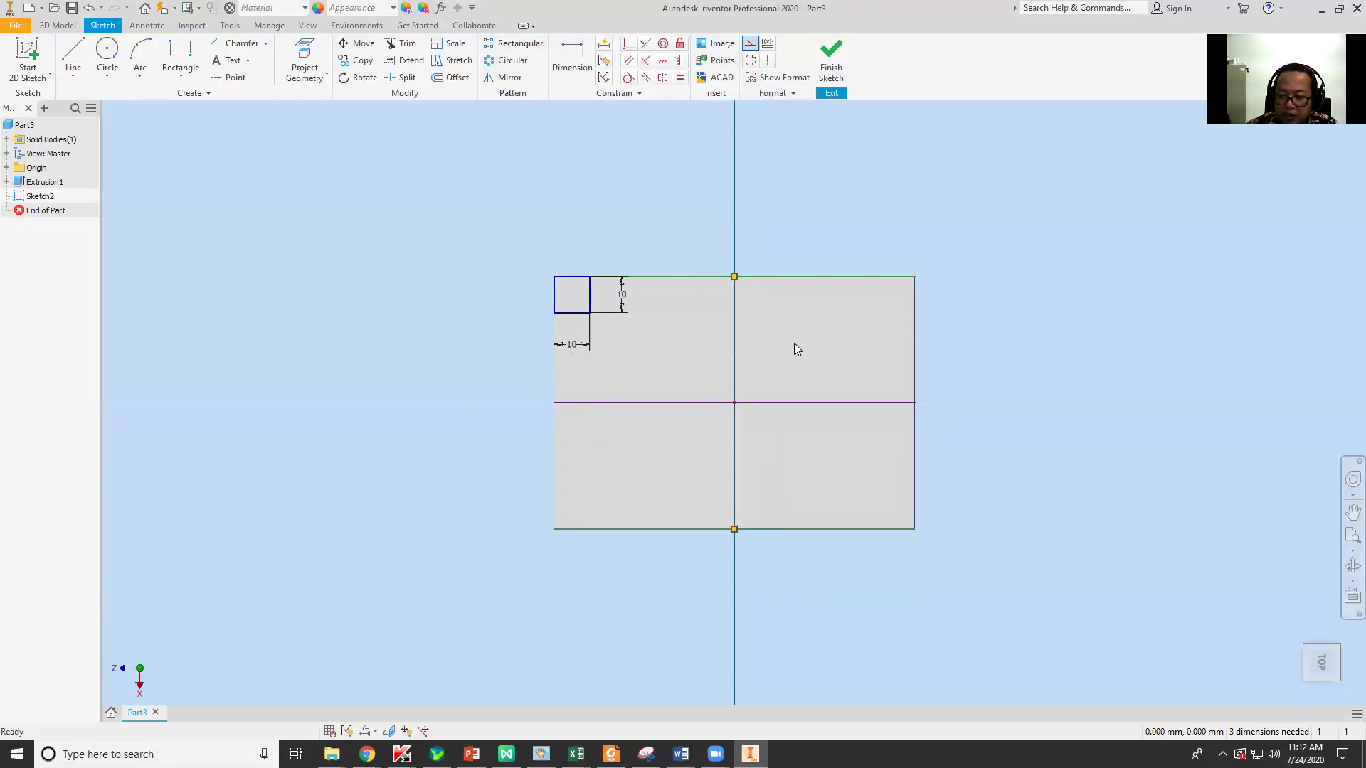
click(804, 403)
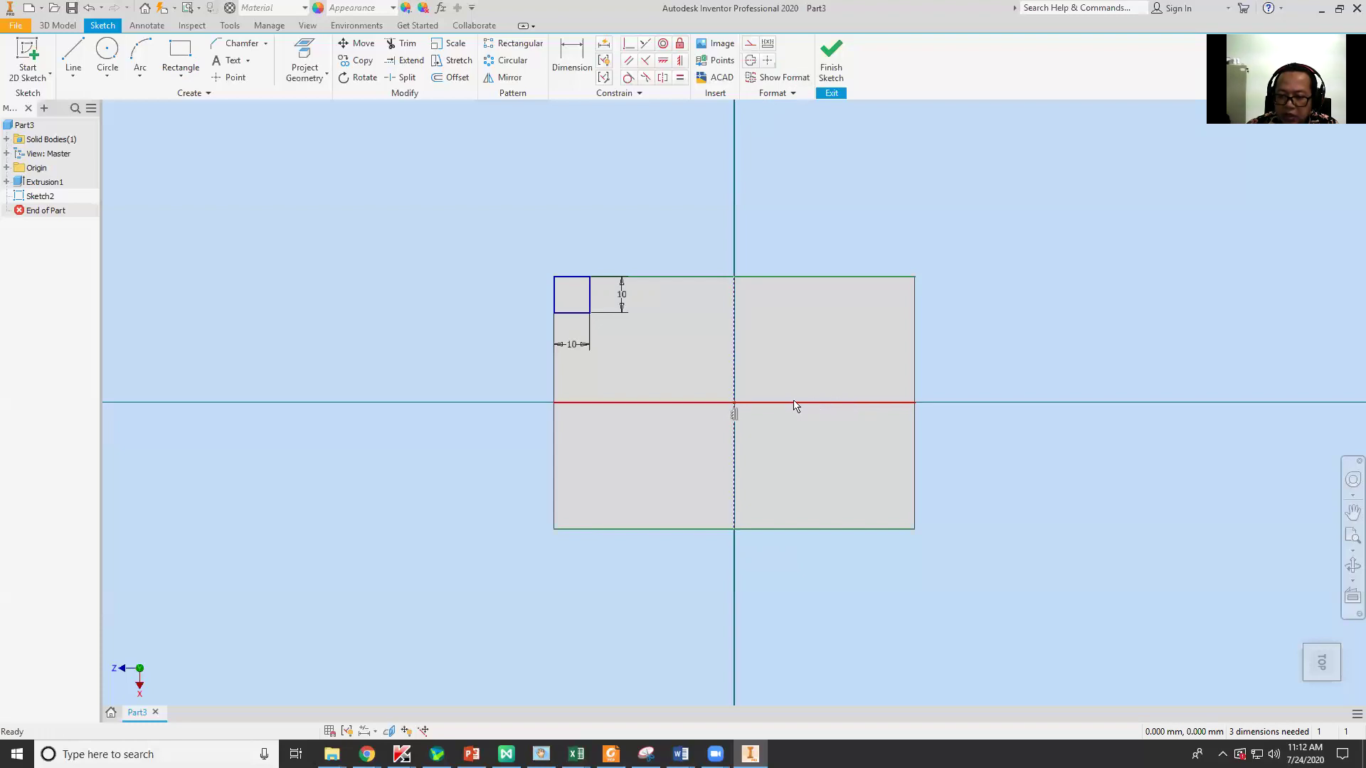
click(752, 45)
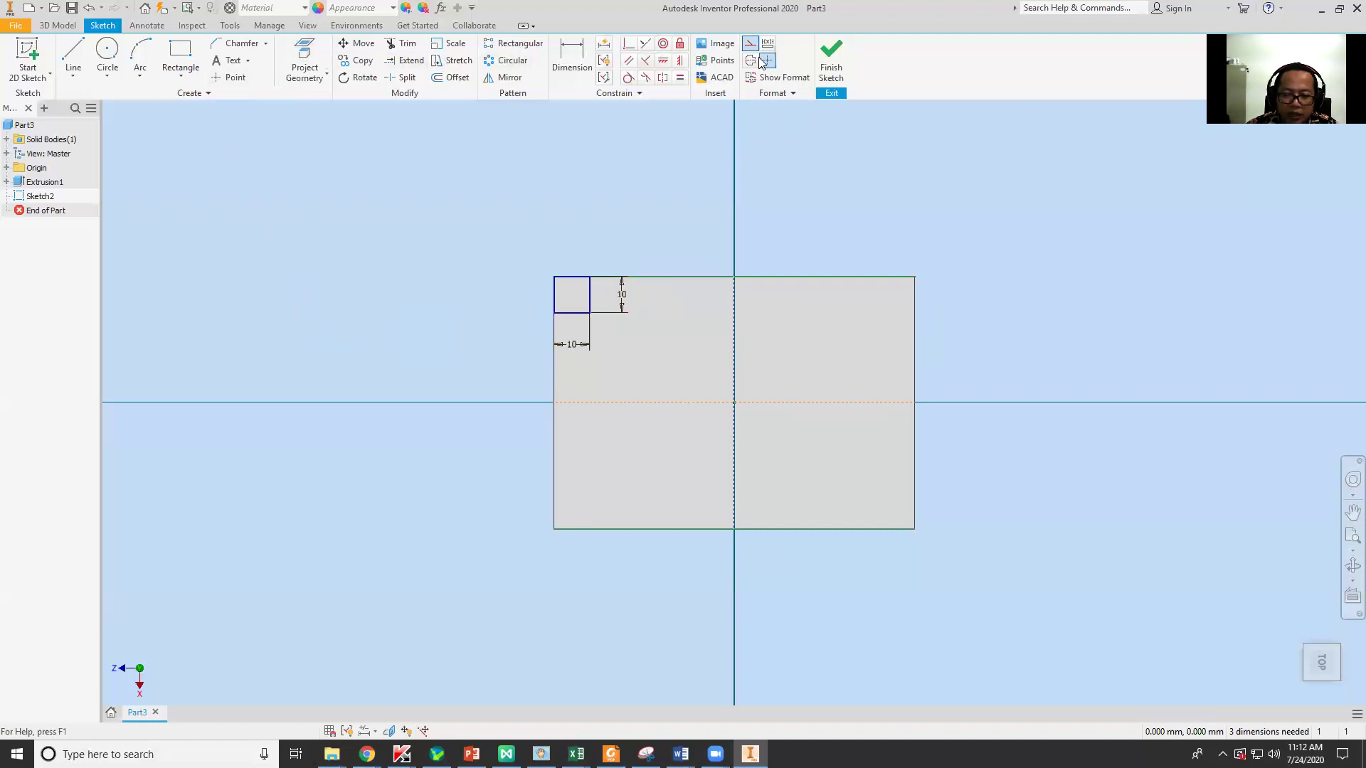
Mirror the upper-left 10 mm square across the vertical centre line to the plate's upper-right corner
click(505, 78)
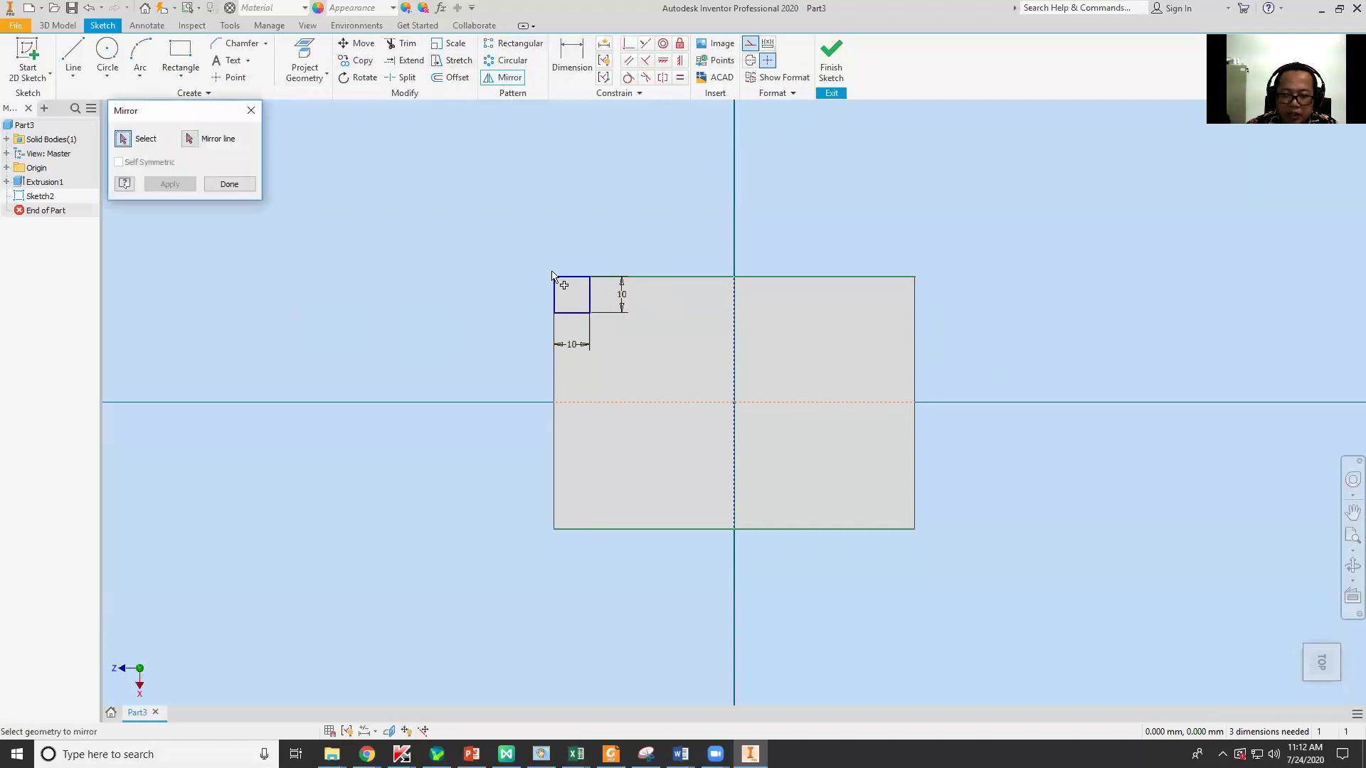
click(587, 311)
click(590, 302)
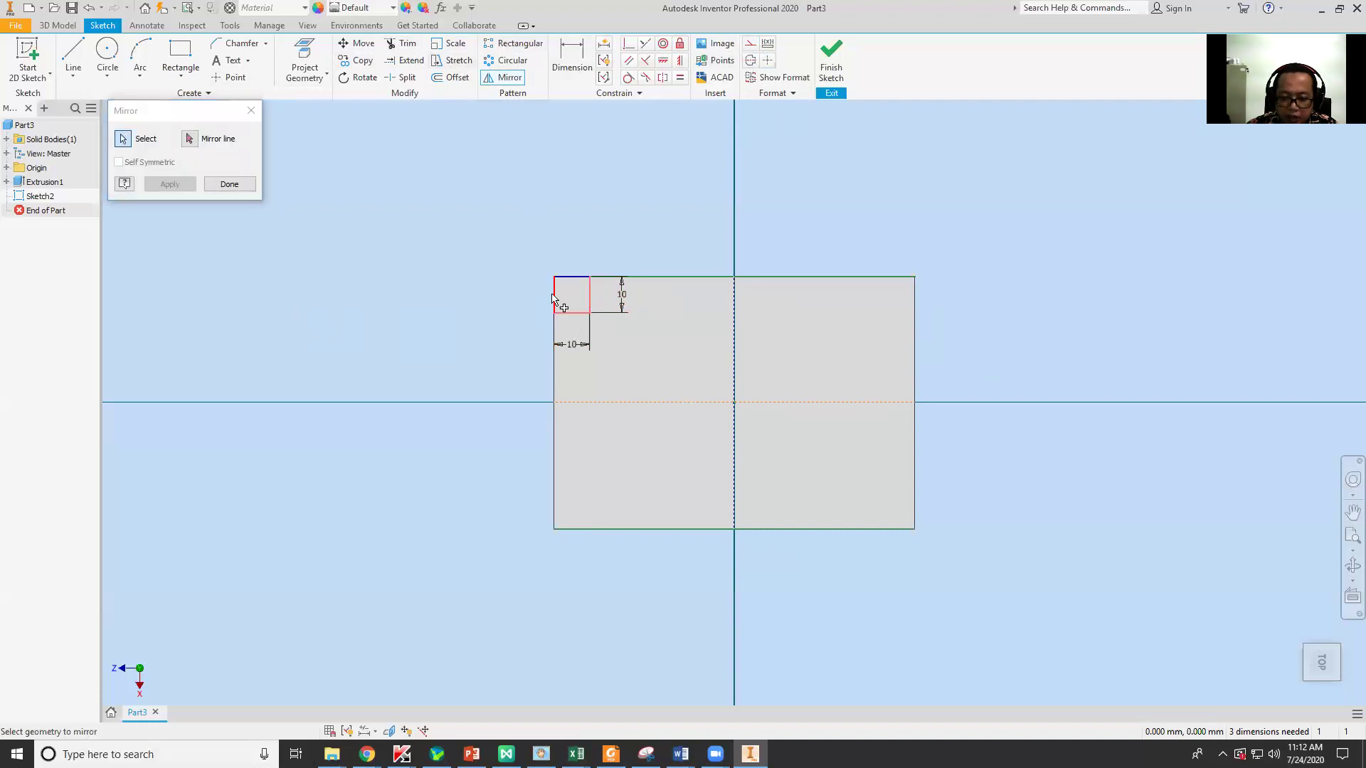
click(553, 299)
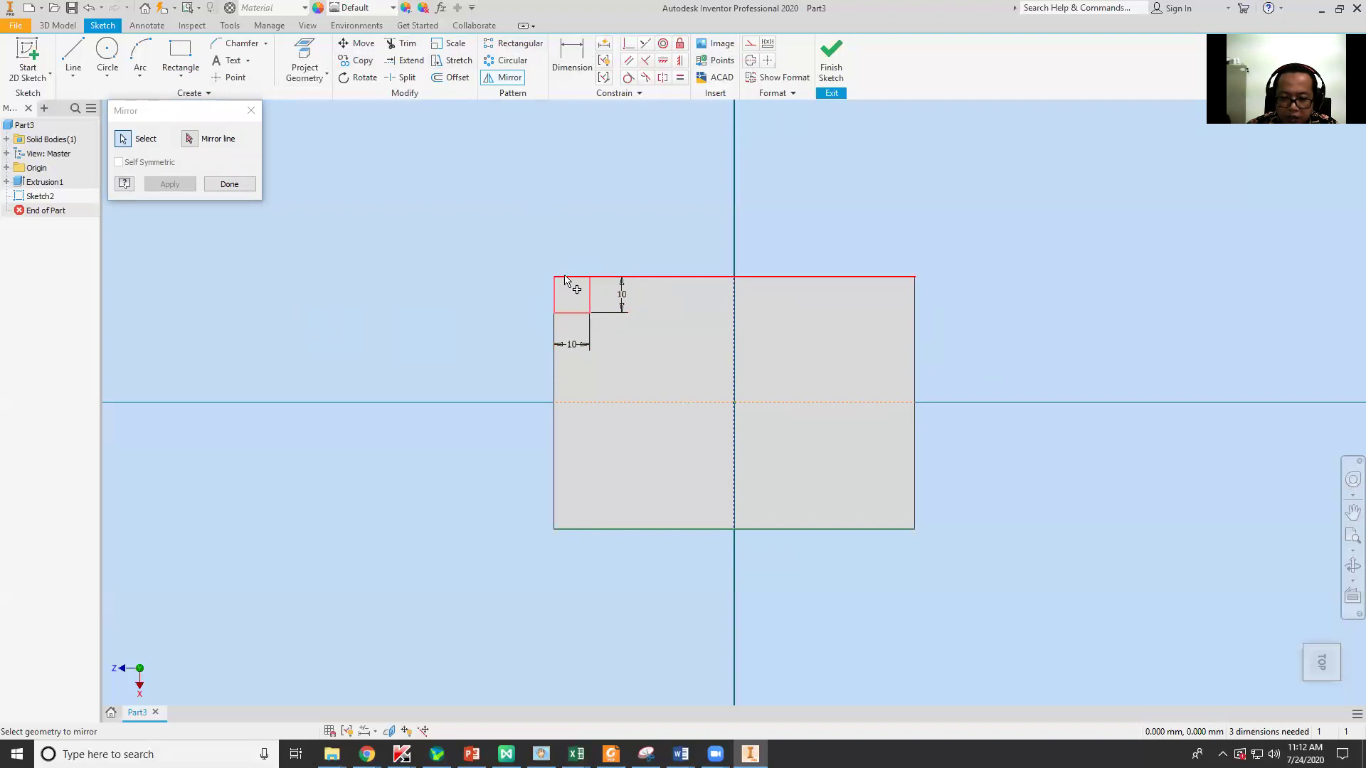
scroll(580, 283, up, 5)
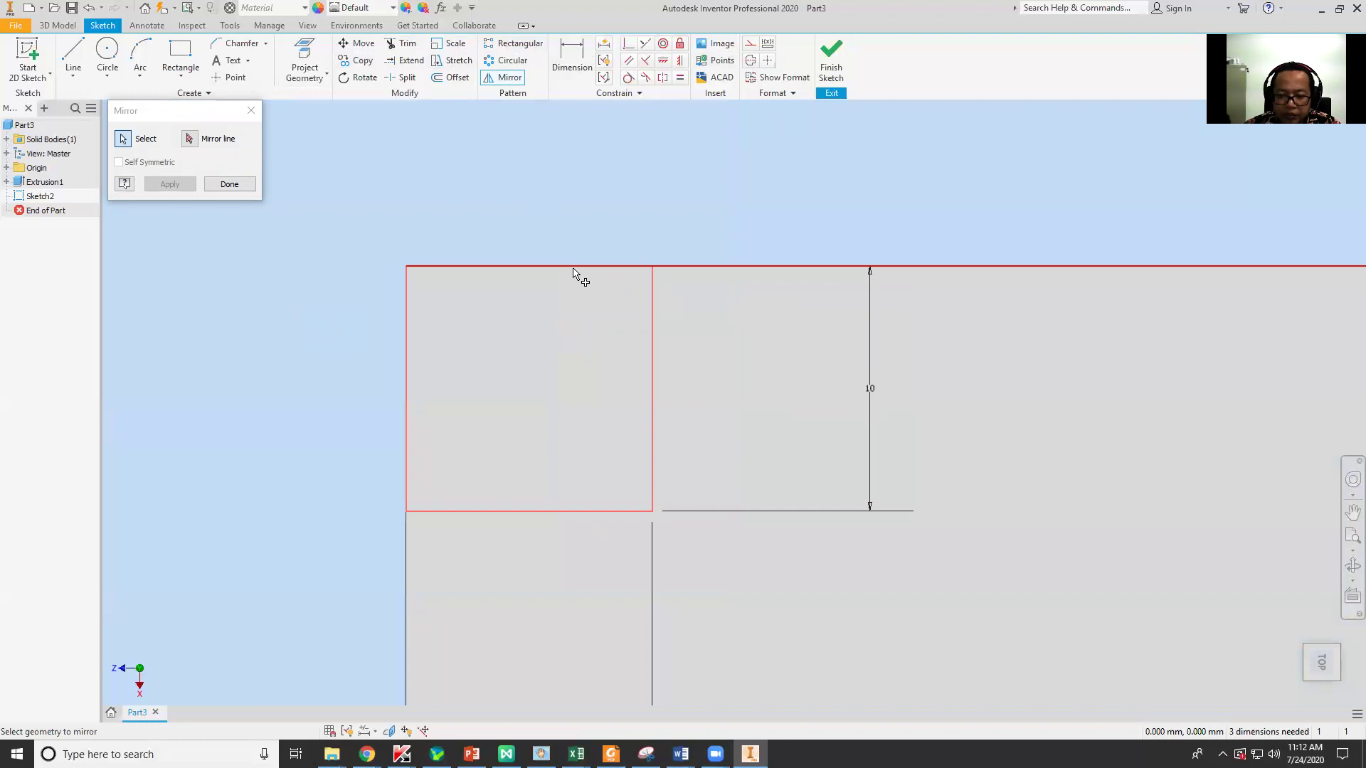
scroll(553, 379, down, 3)
click(553, 362)
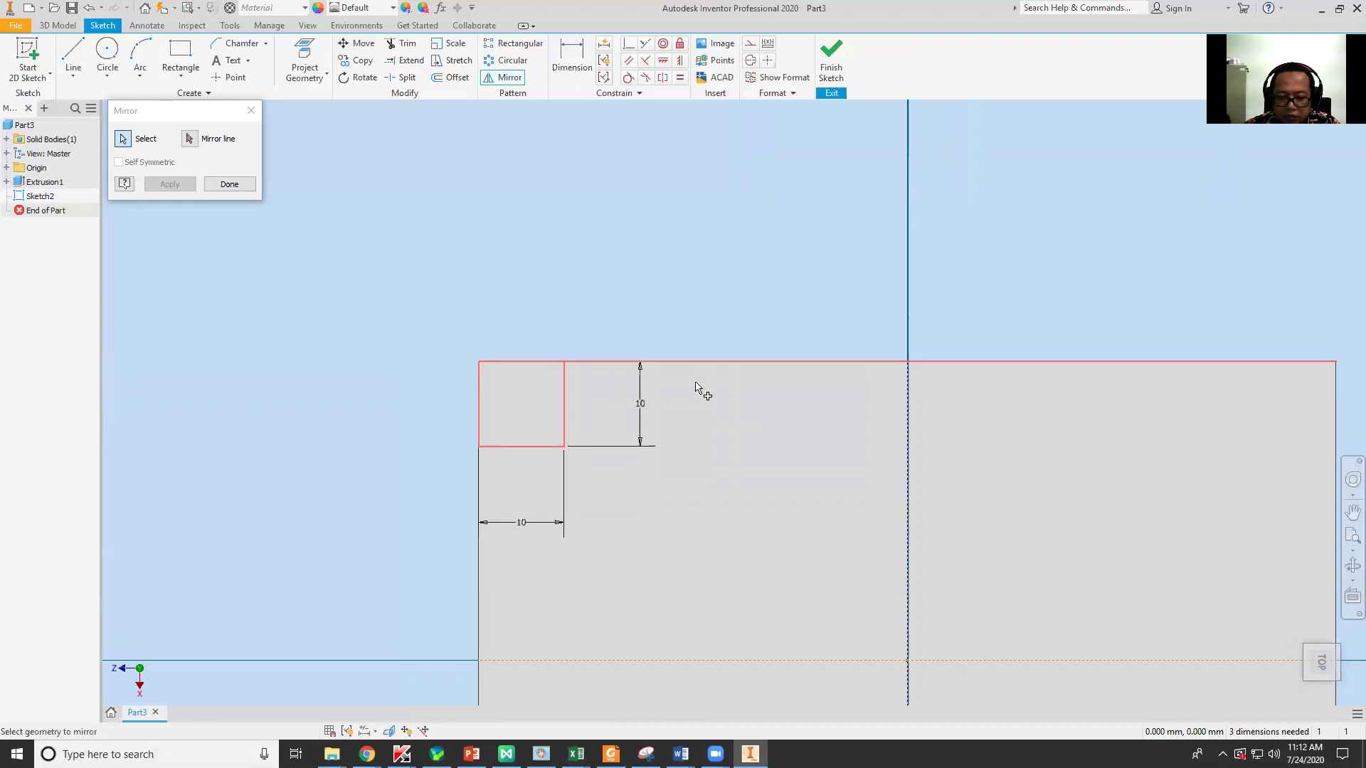
scroll(809, 515, down, 1)
middle_drag(768, 511, 683, 463)
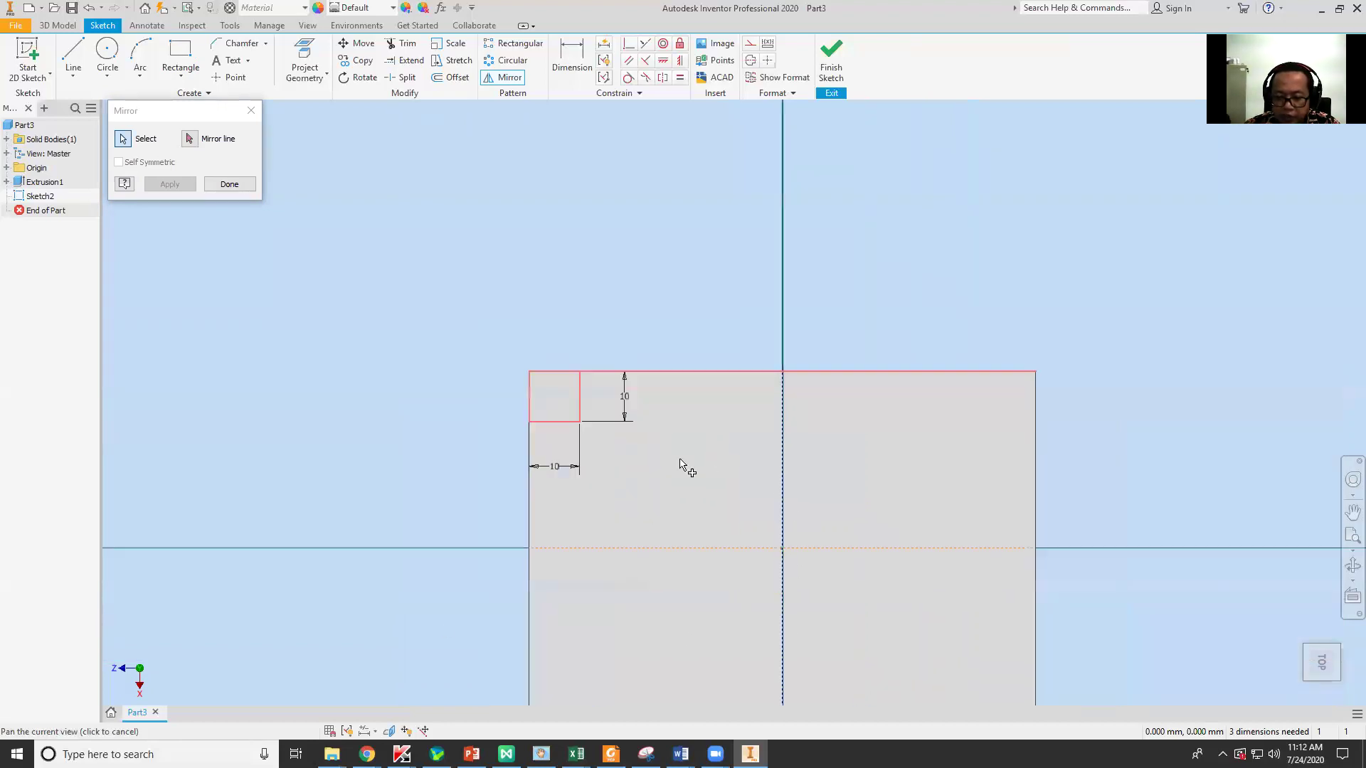
click(189, 138)
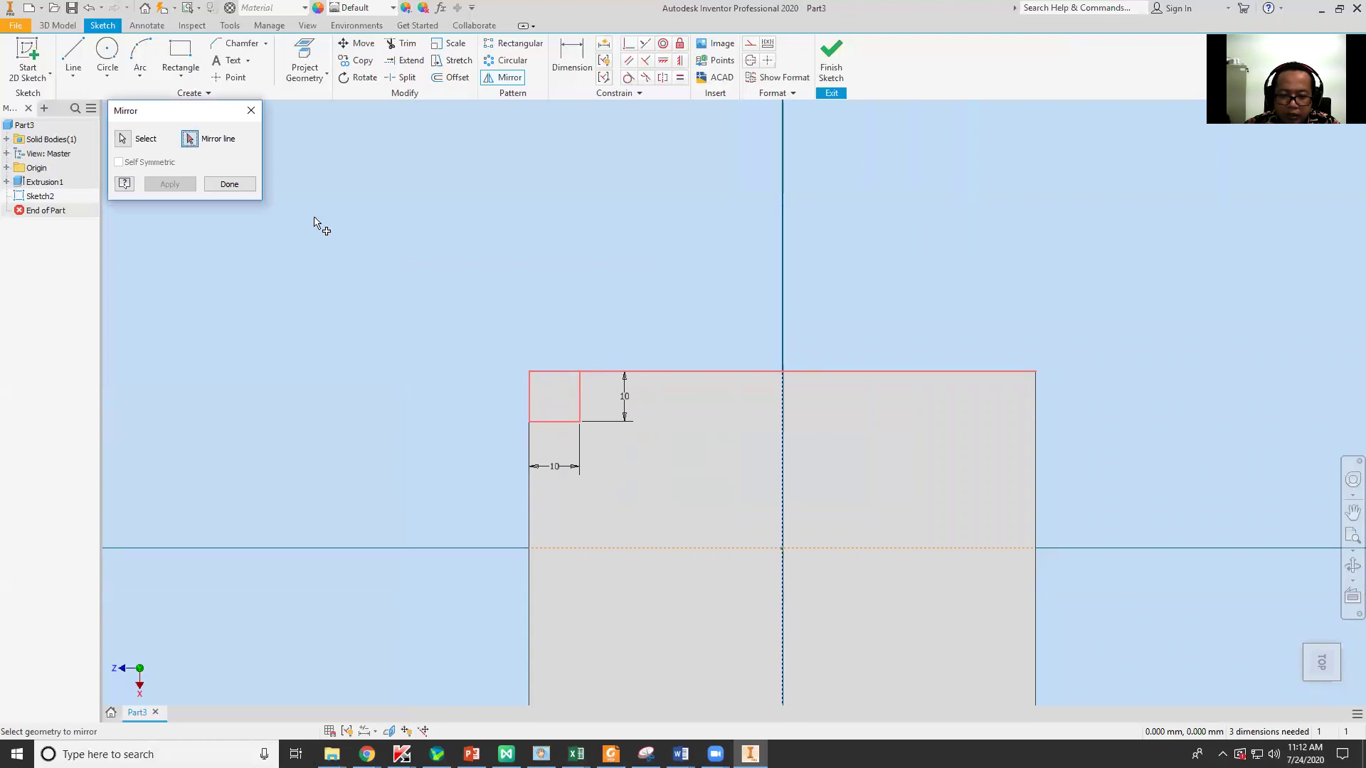
click(783, 476)
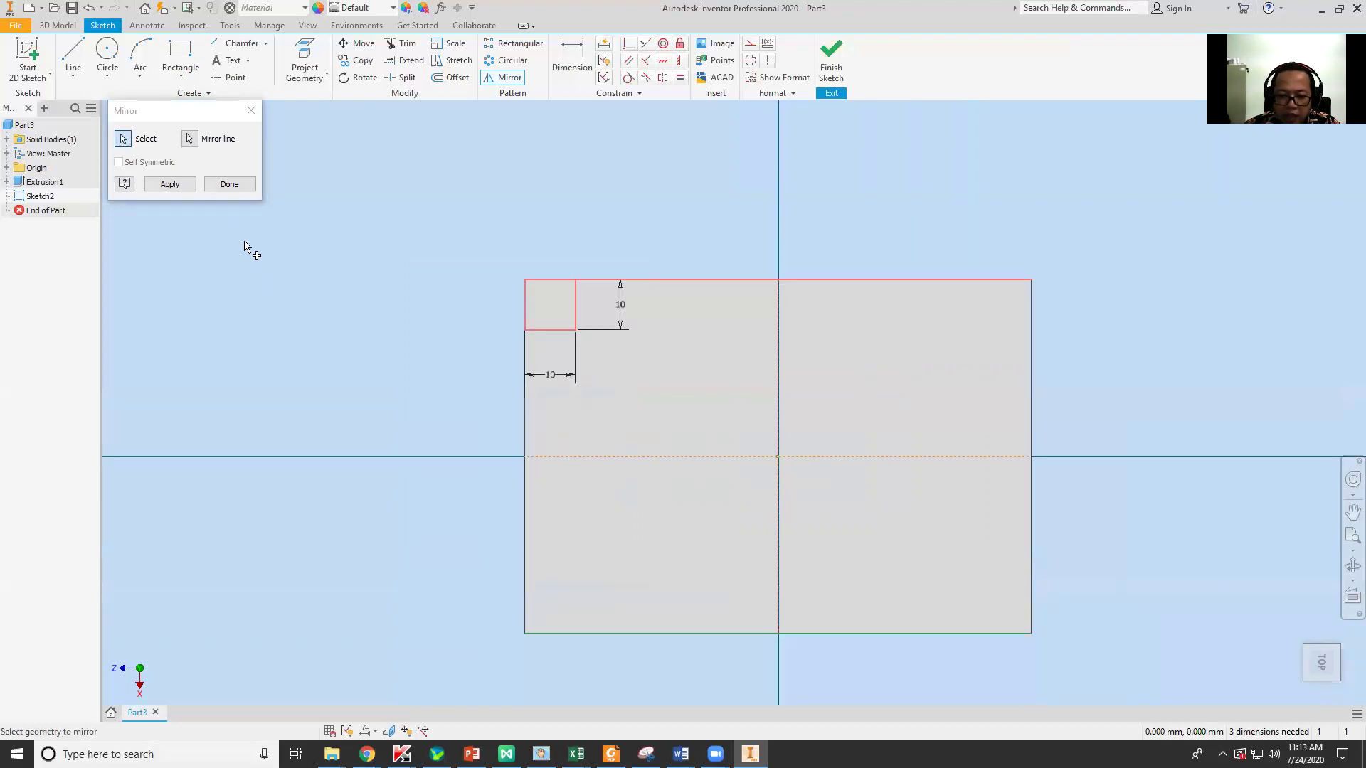
click(175, 187)
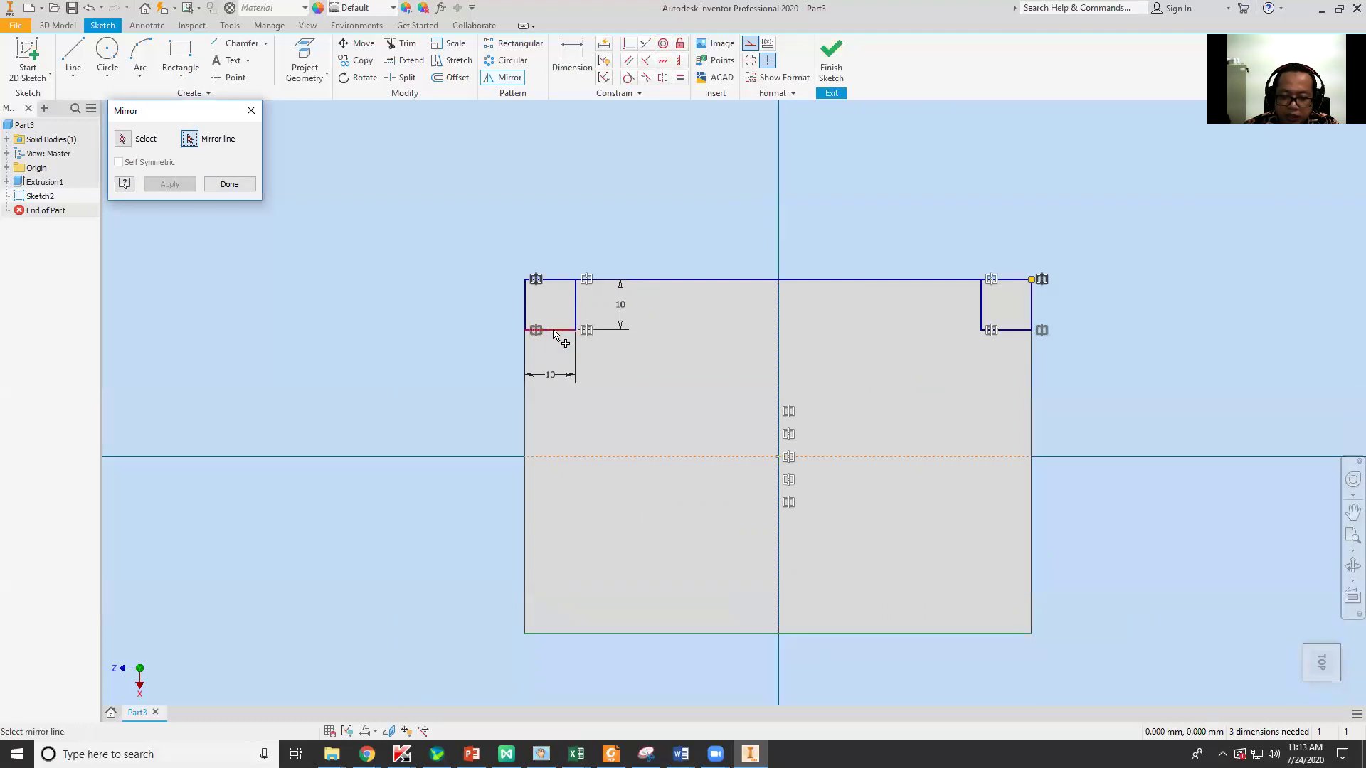
Mirror the two upper corner squares across the horizontal centre line to the plate's lower corners
click(577, 314)
click(527, 306)
click(562, 279)
click(1004, 330)
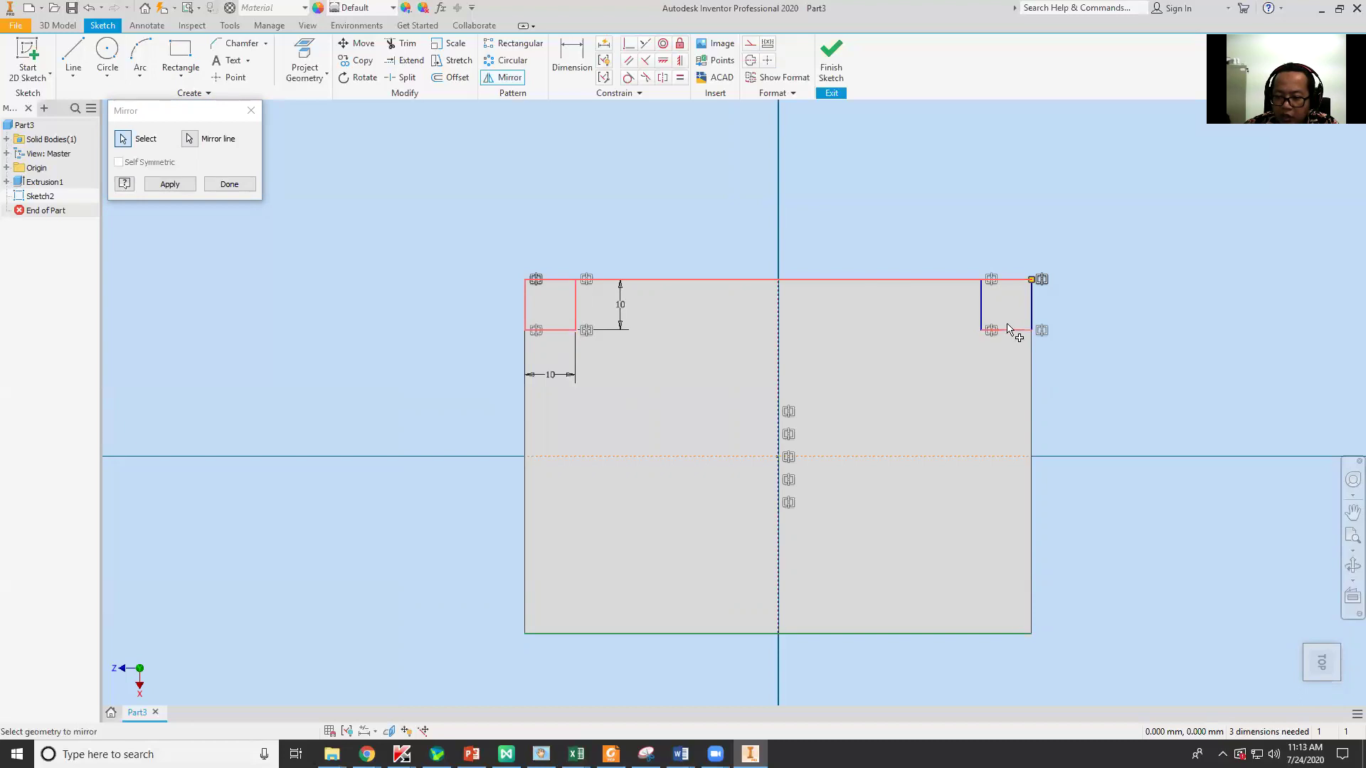
click(1033, 316)
click(982, 312)
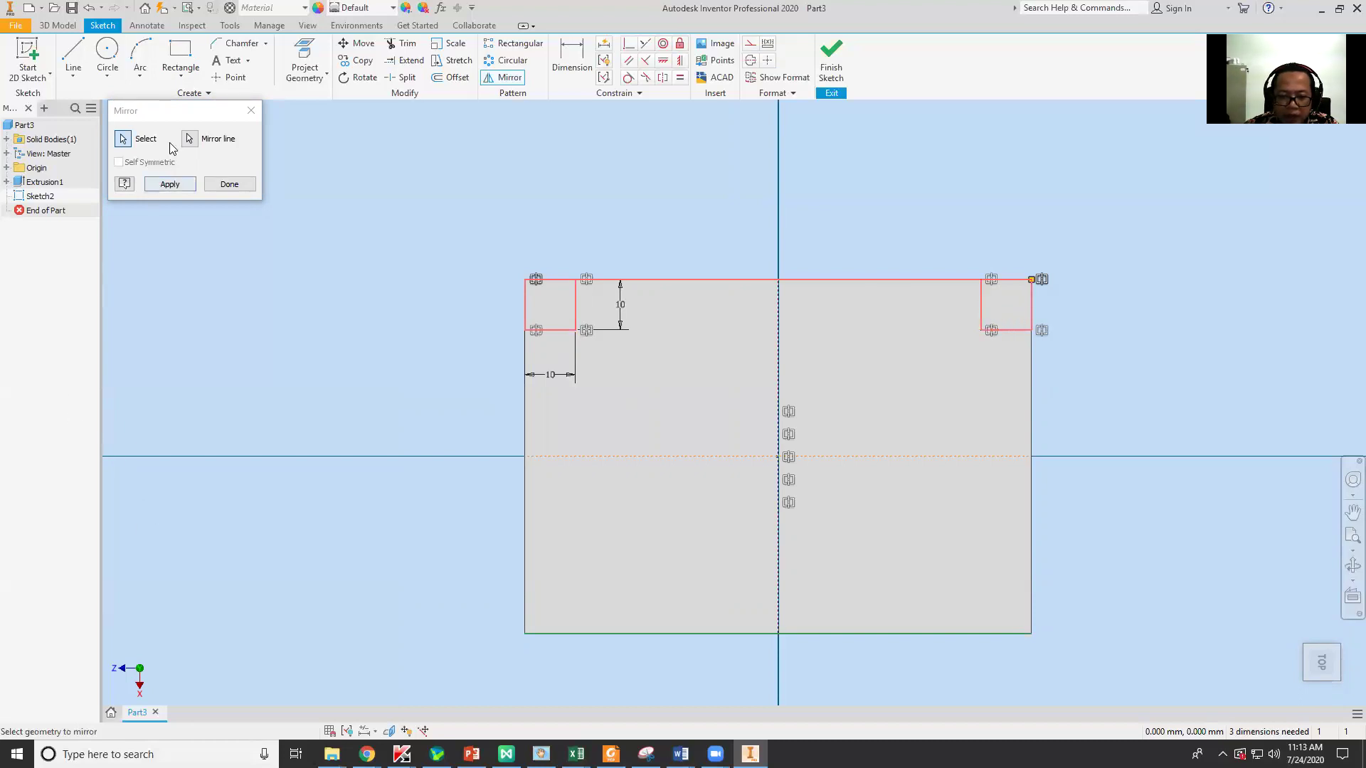
click(190, 141)
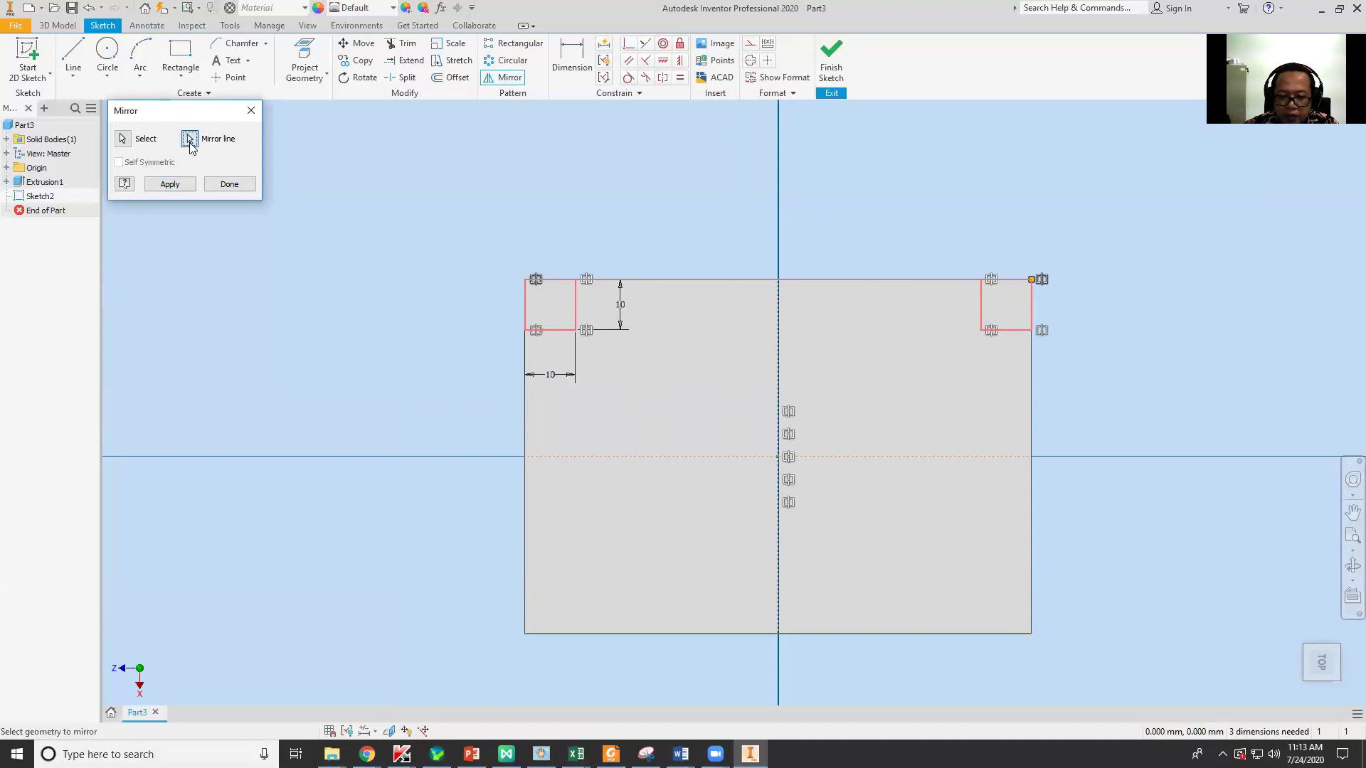
click(682, 459)
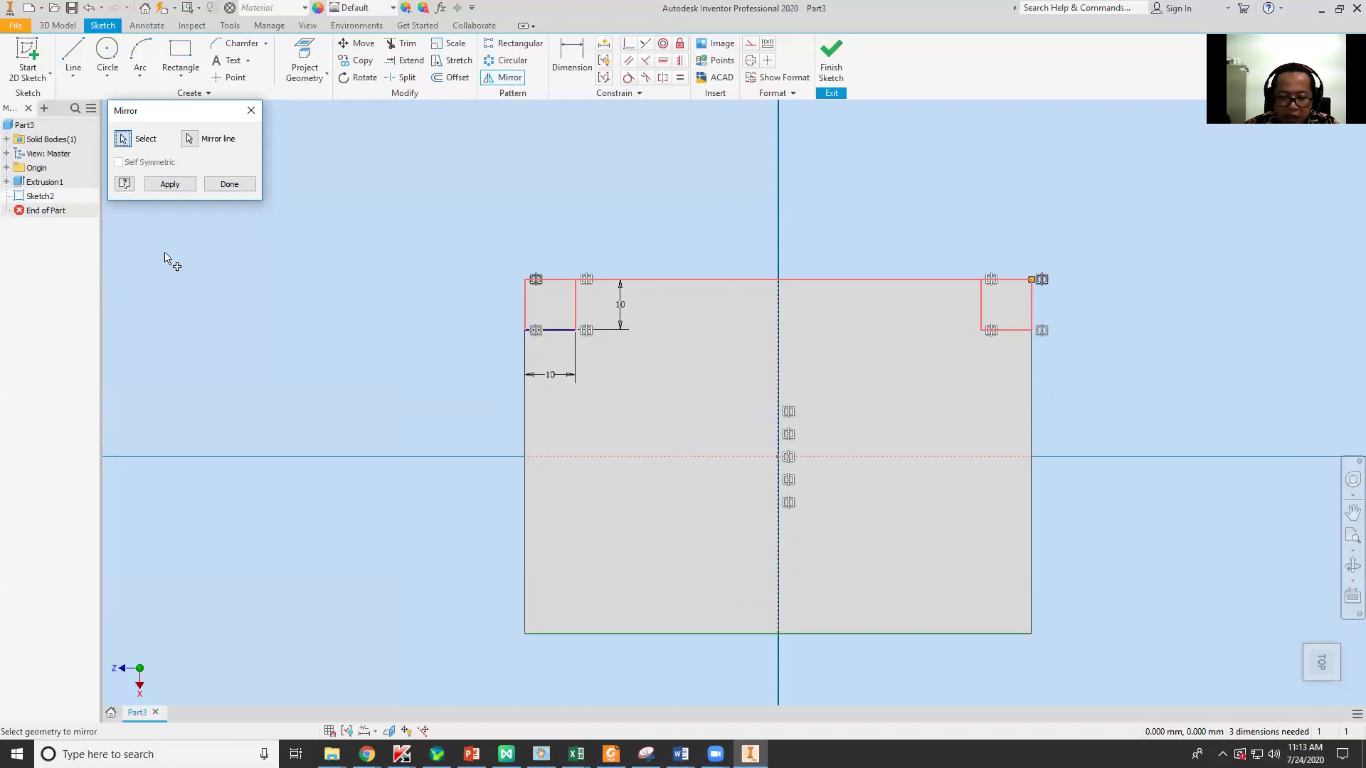
click(170, 185)
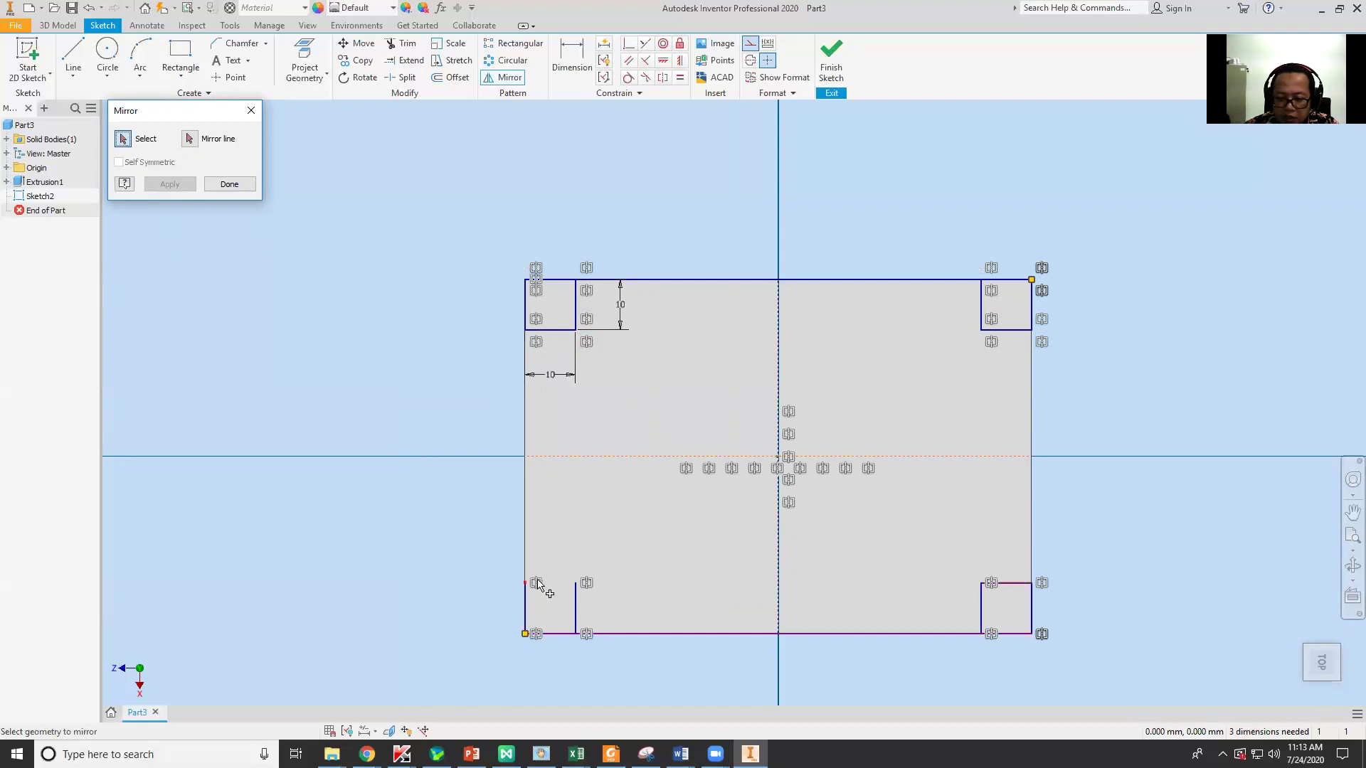
Mirror the lower edge of the upper-left square across the horizontal centre line to close the lower-left square, and end the Mirror command
click(548, 330)
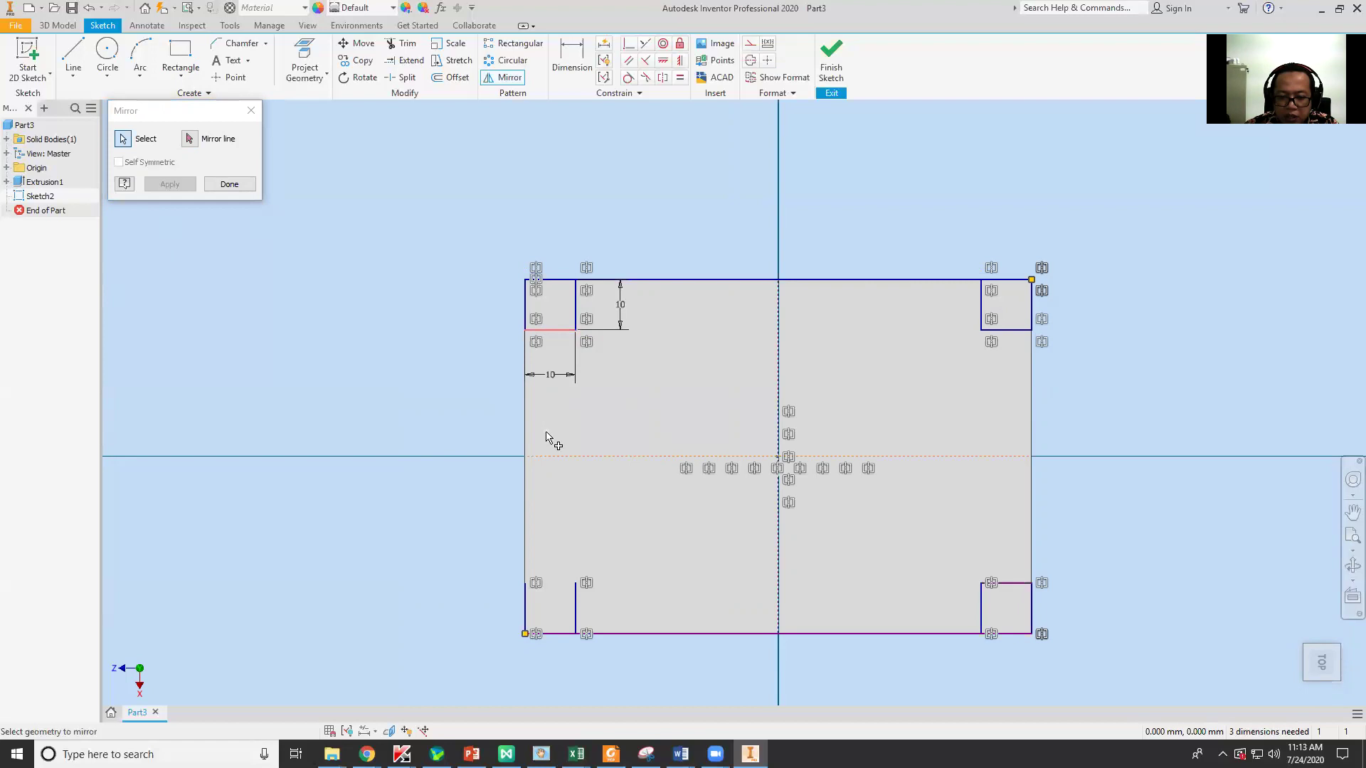
click(191, 140)
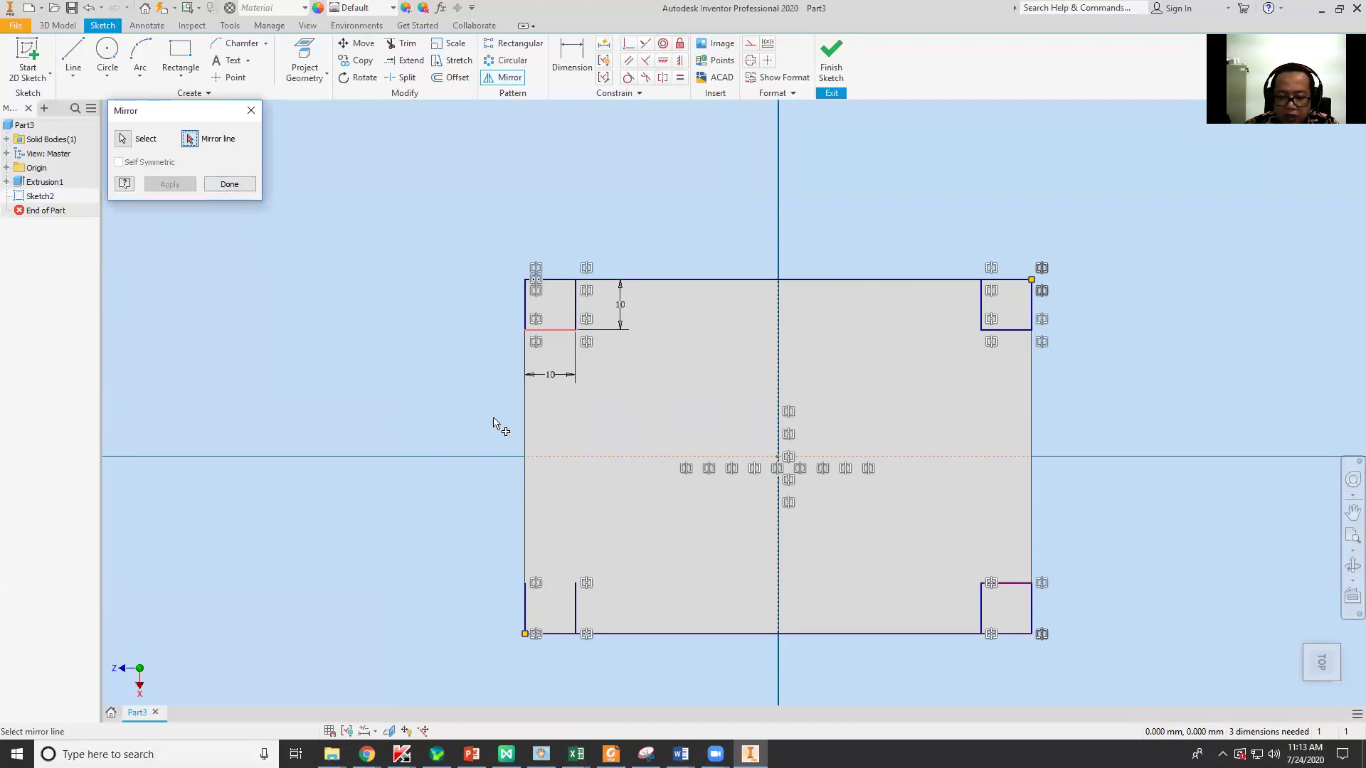
click(554, 458)
click(157, 187)
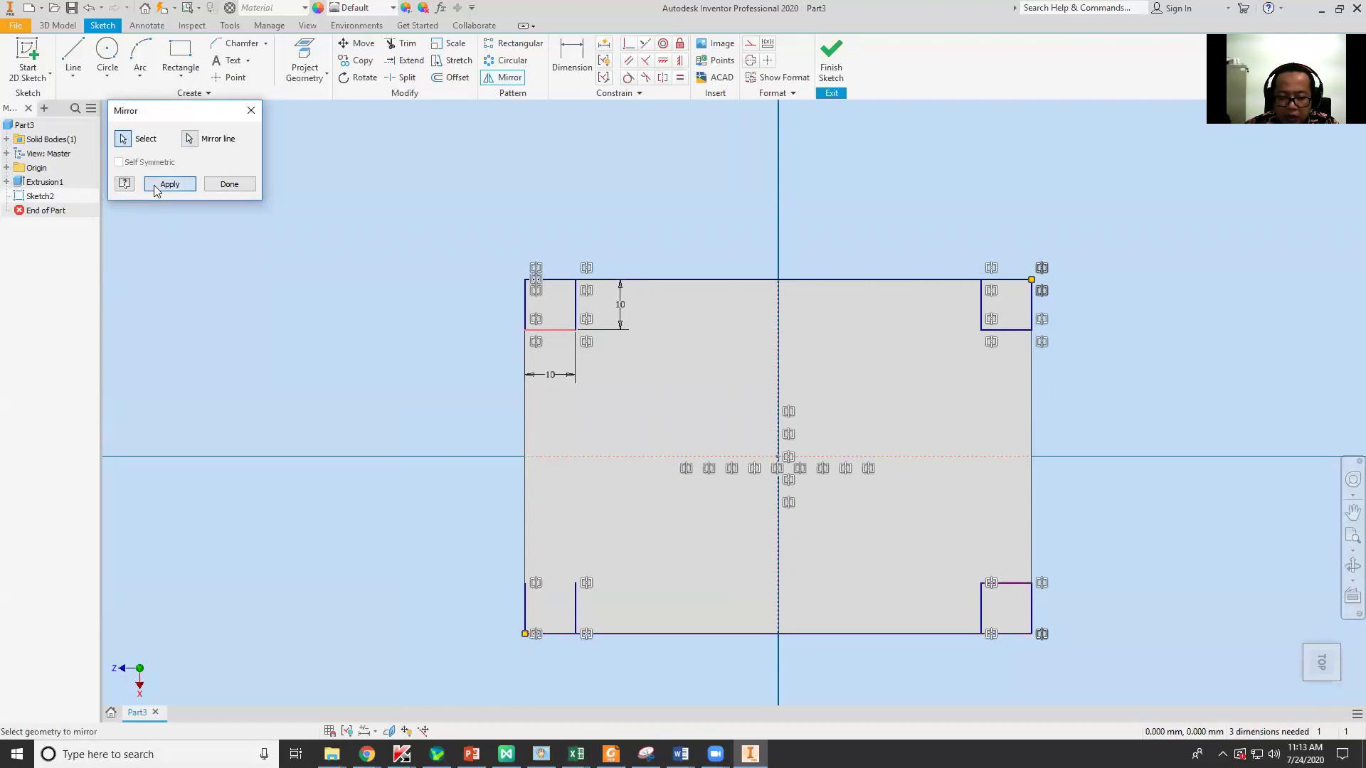
click(231, 185)
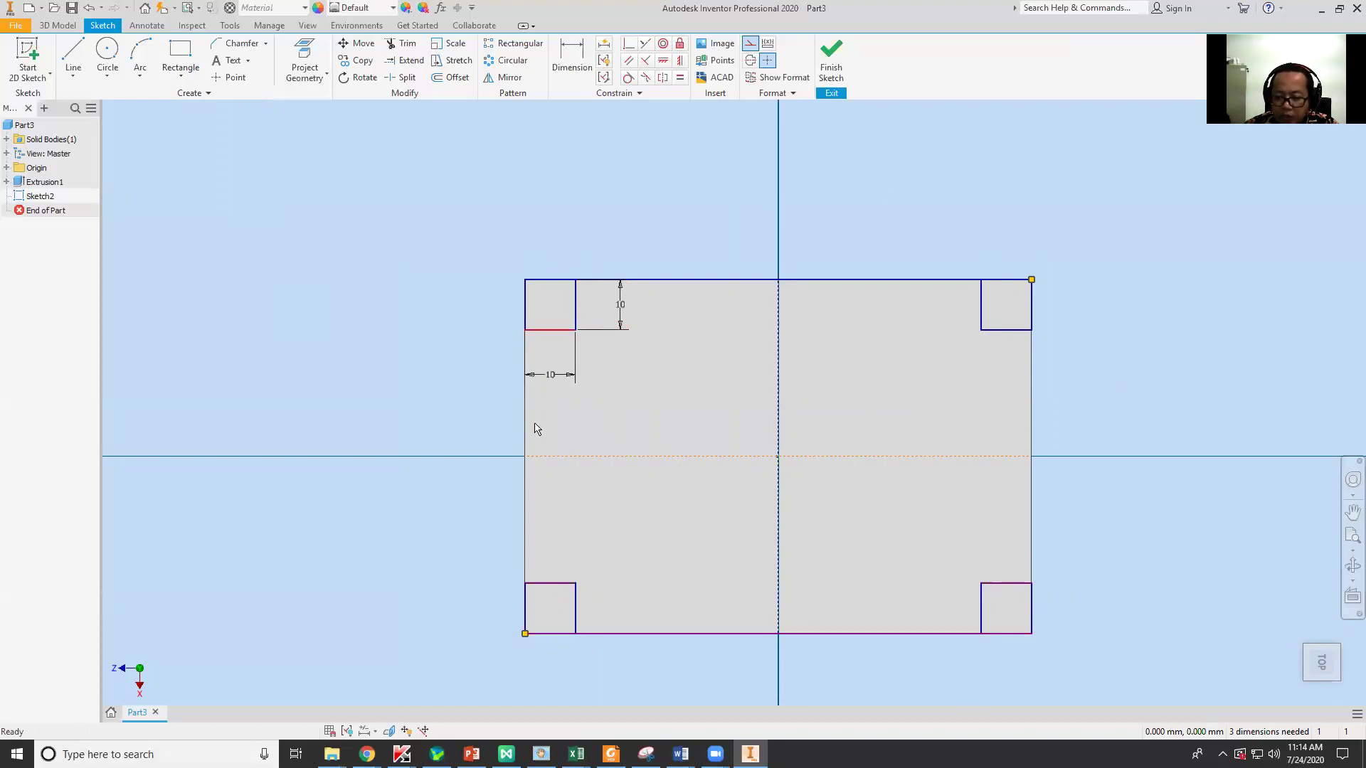
Finish the sketch and start an extrusion with all four corner squares as profiles
click(831, 57)
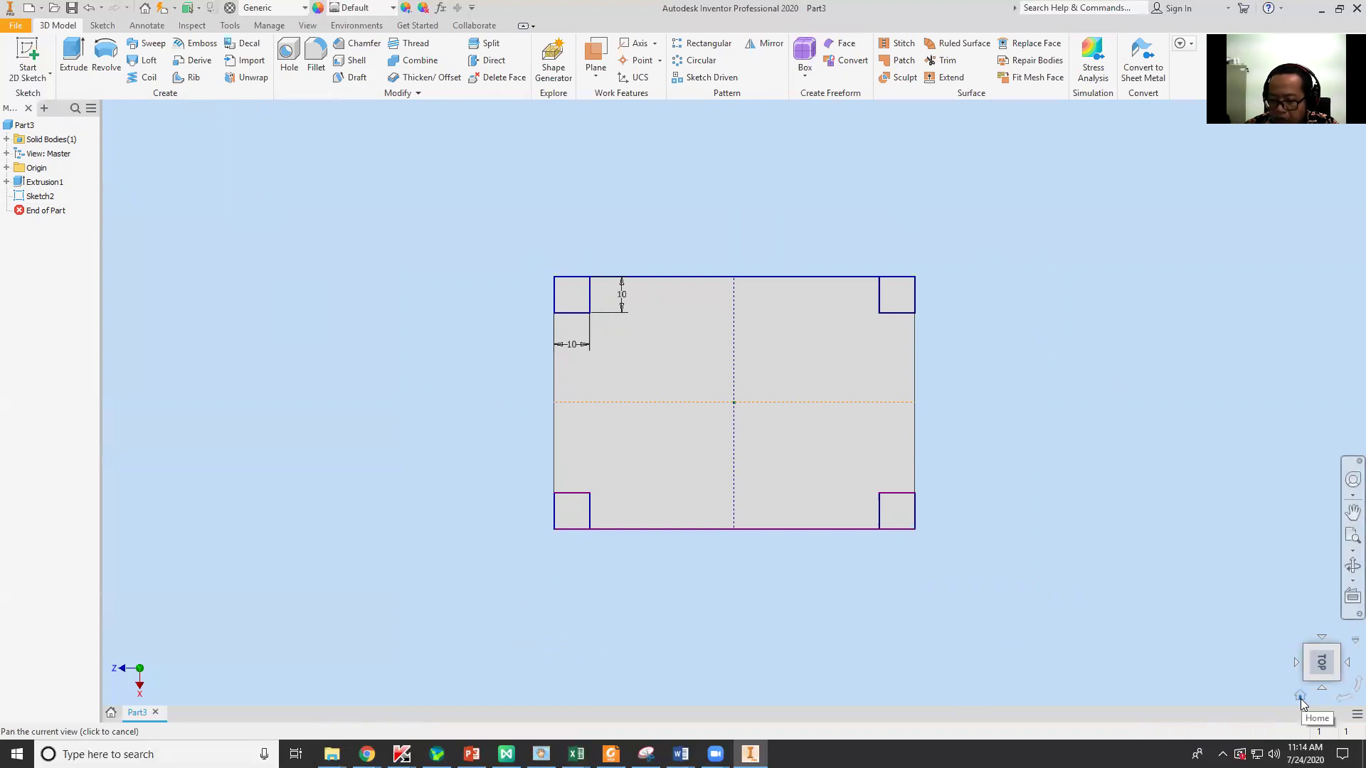
click(73, 48)
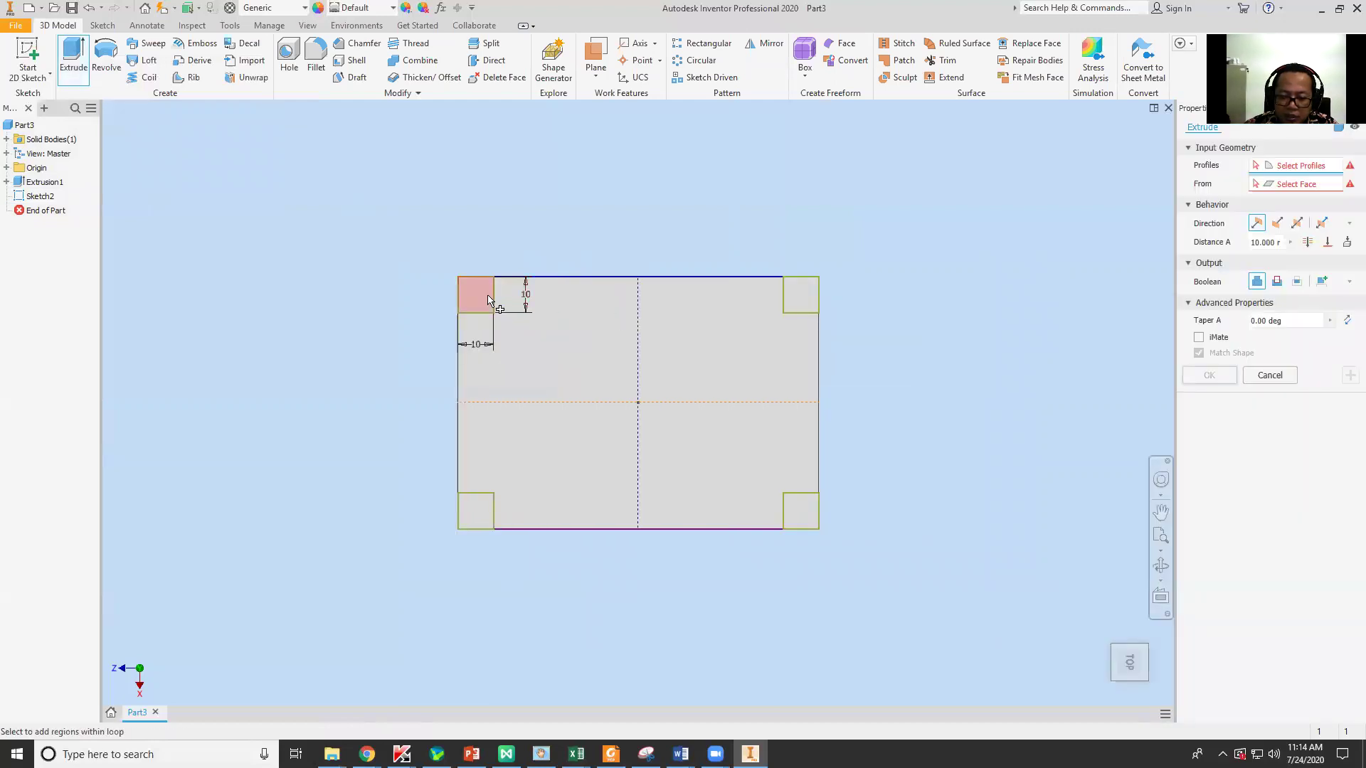
click(488, 299)
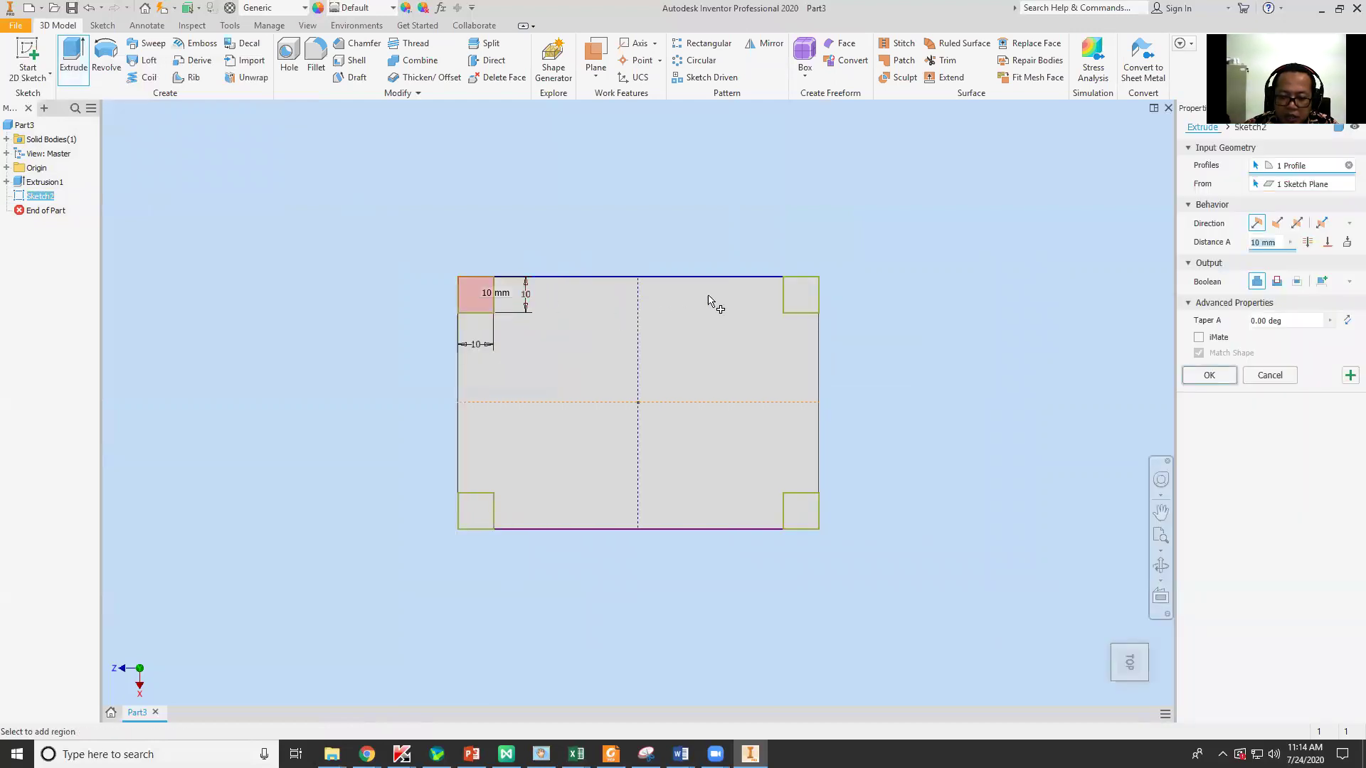
click(811, 297)
click(478, 503)
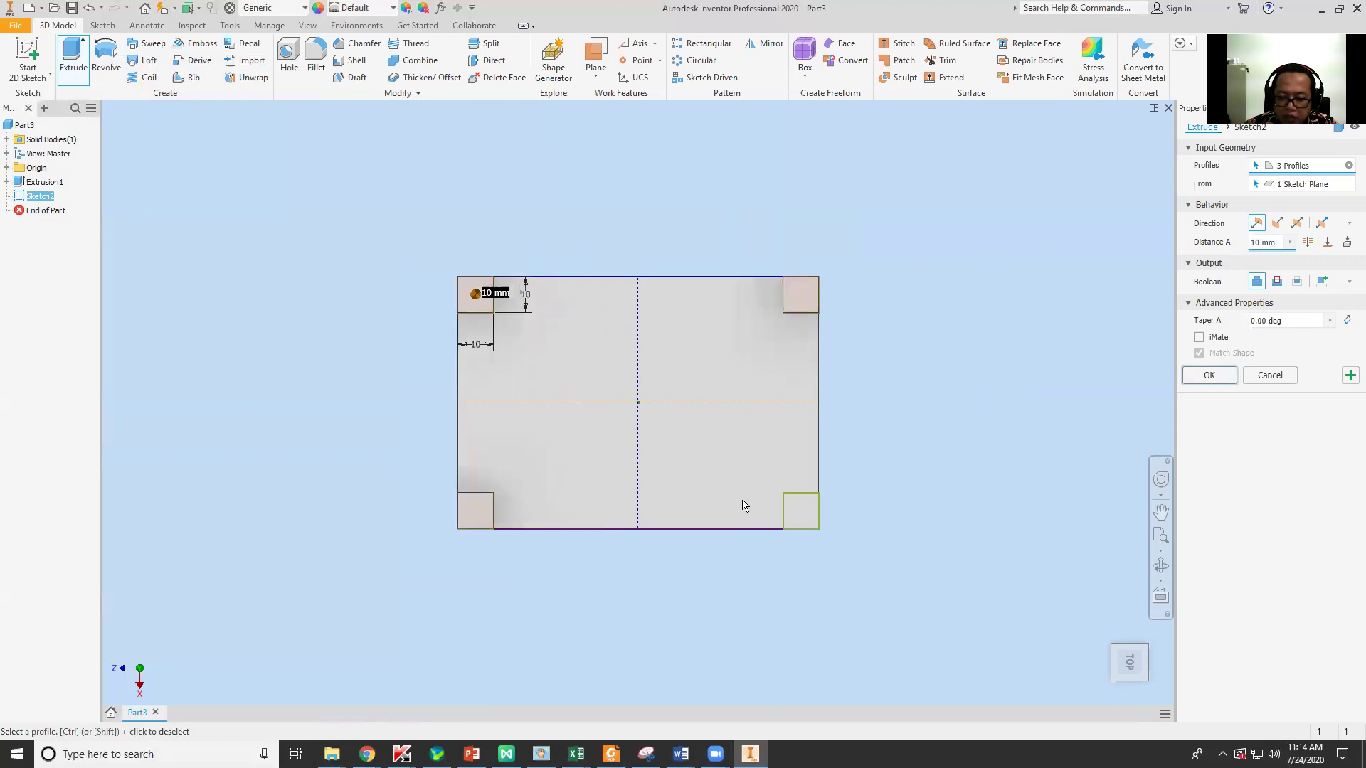
click(800, 510)
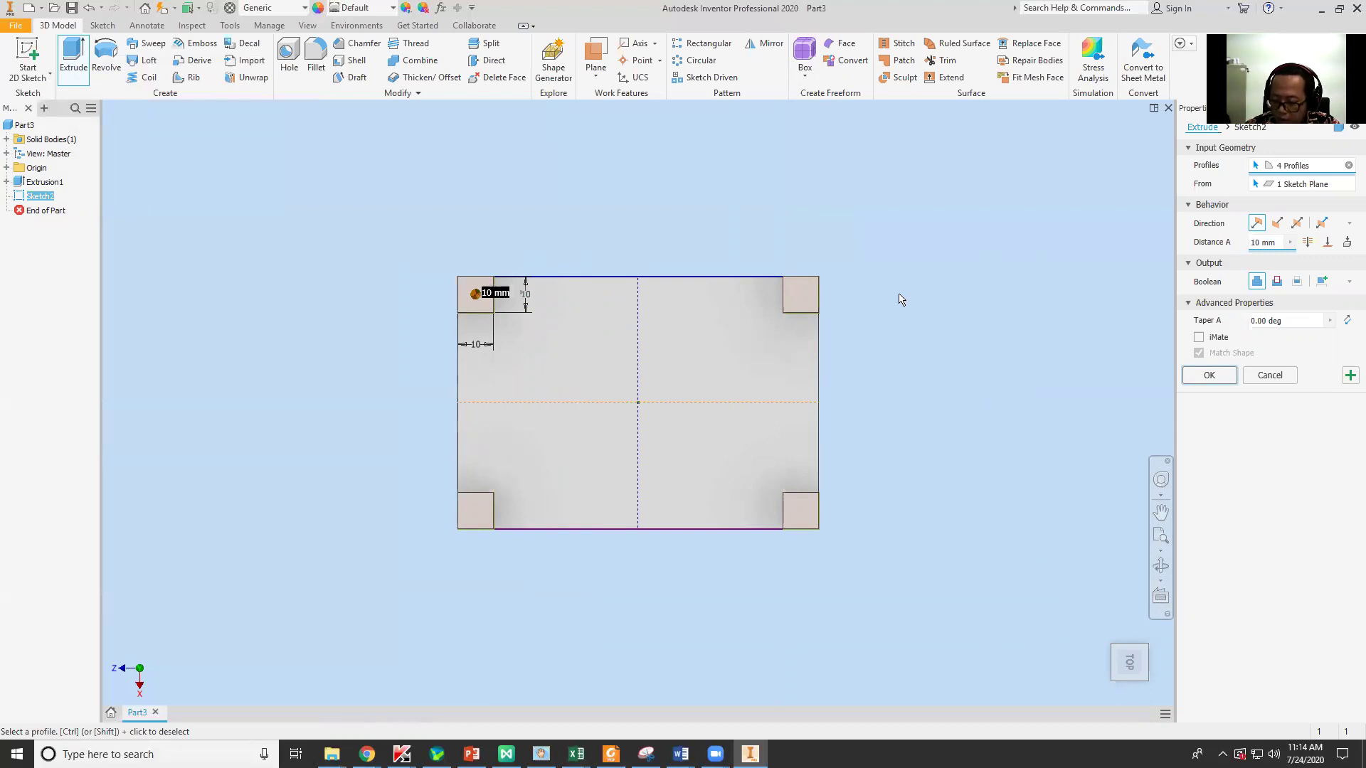
Stretch the extrusion of the four squares to about 37.75 mm away from the plate
key(F4)
mouse_move(894, 293)
mouse_down()
mouse_move(813, 365)
mouse_move(728, 378)
mouse_move(747, 333)
mouse_move(894, 310)
mouse_up()
drag(971, 385, 515, 232)
key(Escape)
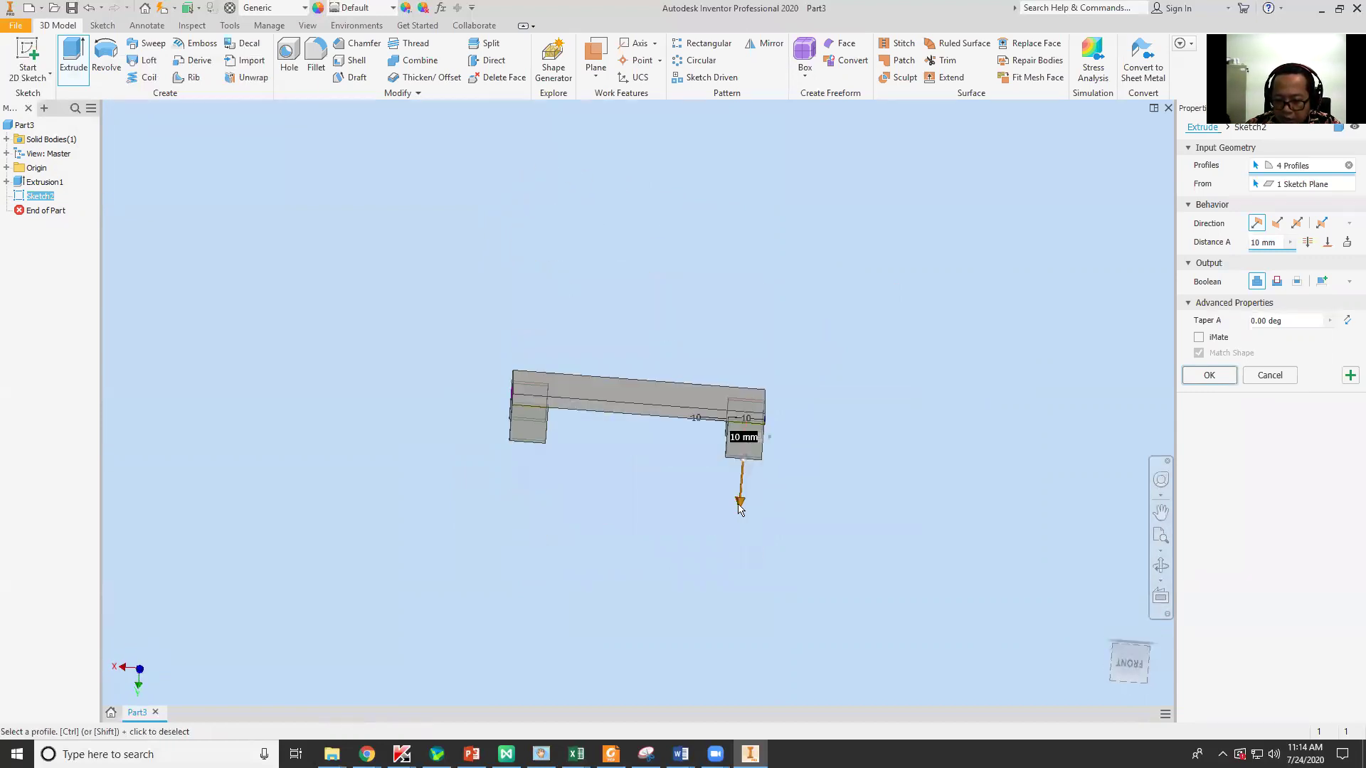
drag(739, 506, 728, 606)
key(F4)
drag(610, 555, 882, 546)
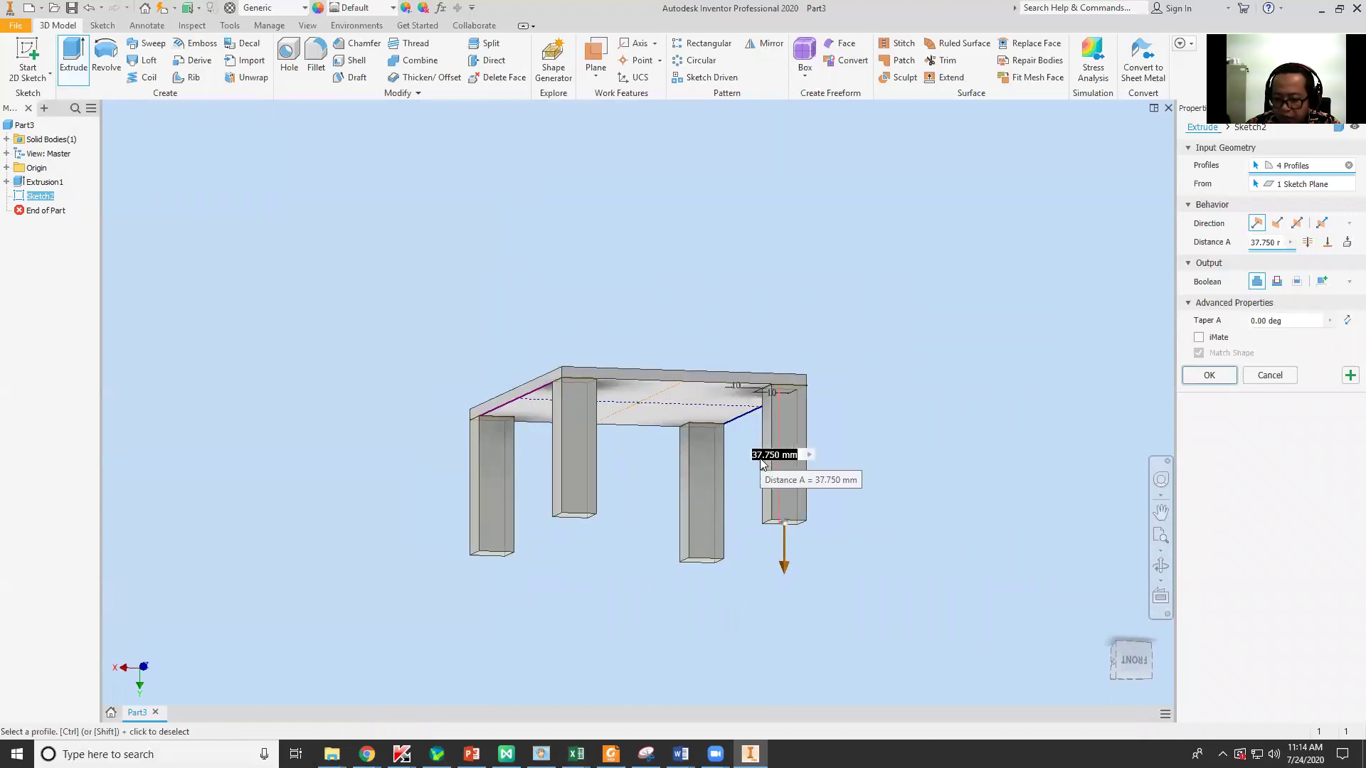
Set the extrusion distance of the four corner squares to 40 mm and complete the table legs
click(1272, 242)
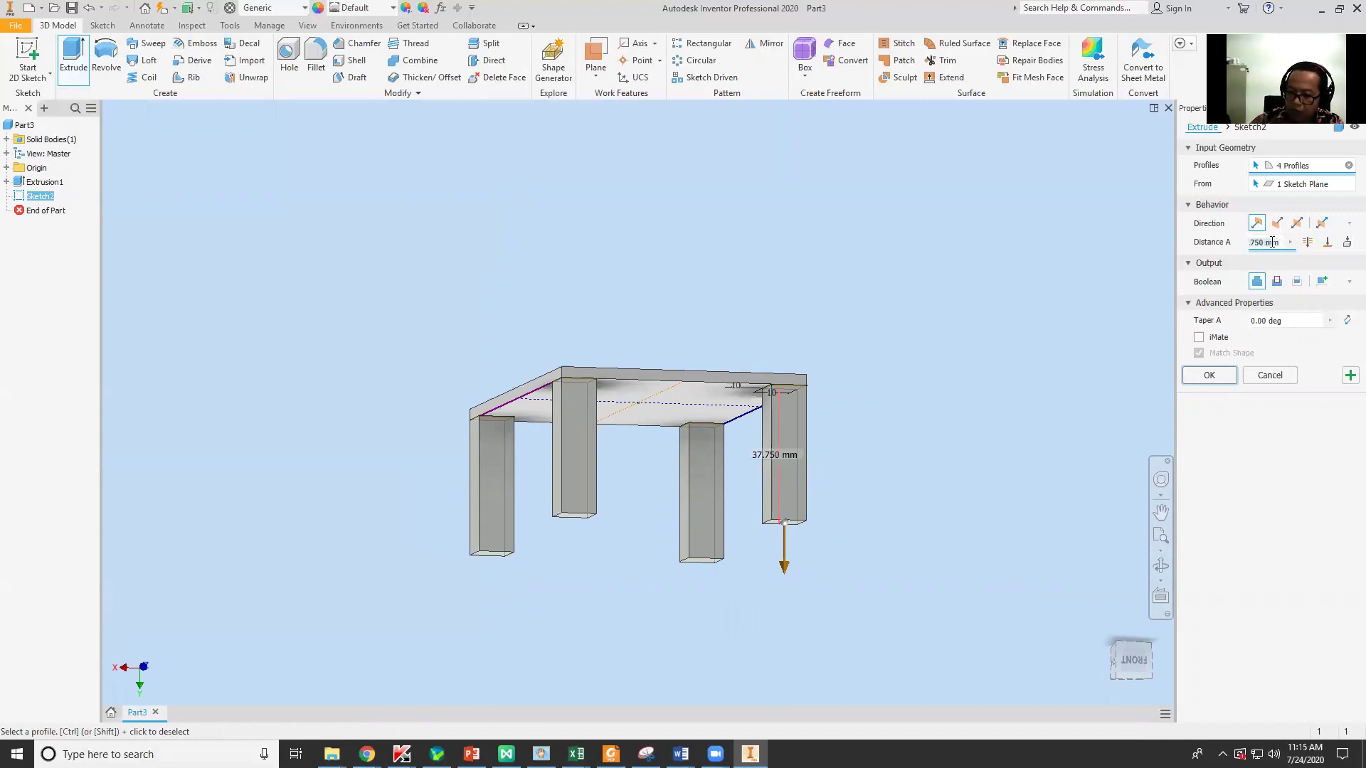
key(ctrl+a)
text(4)
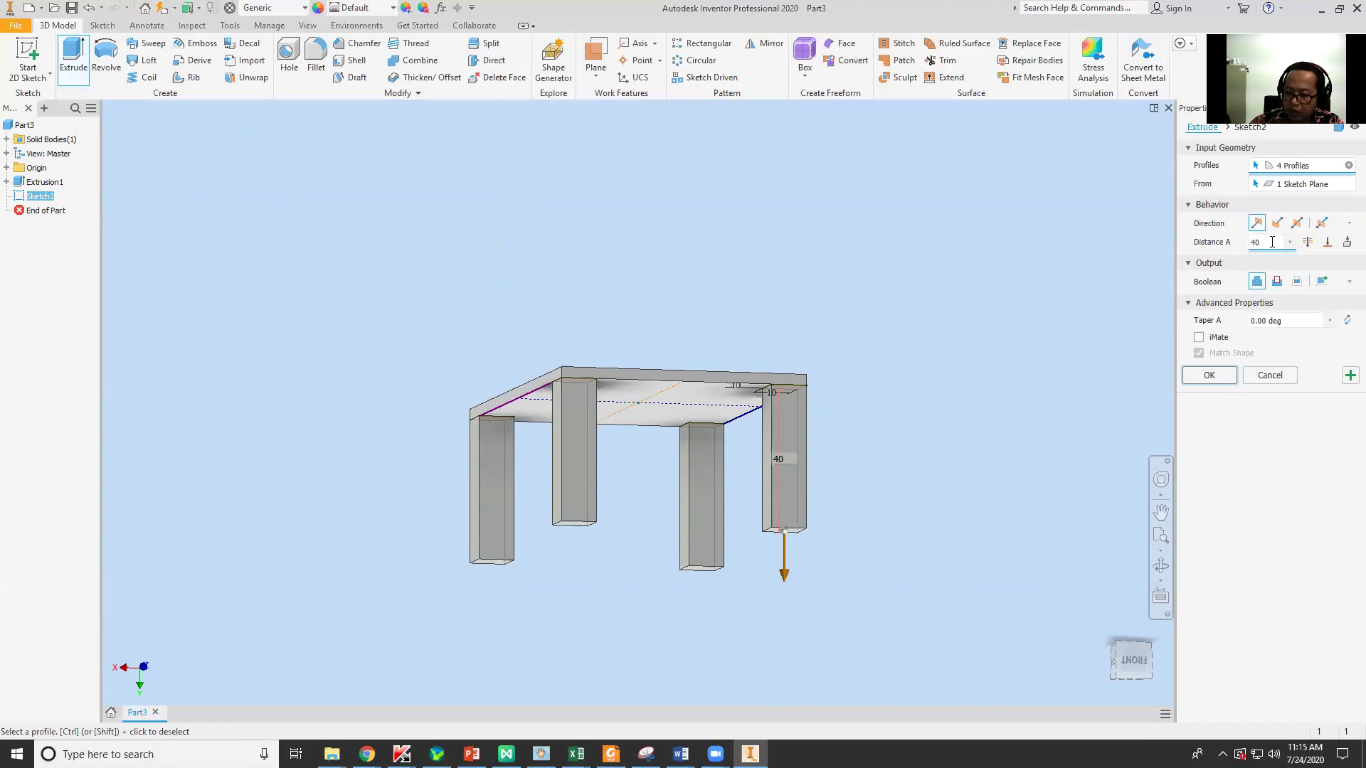
click(1209, 377)
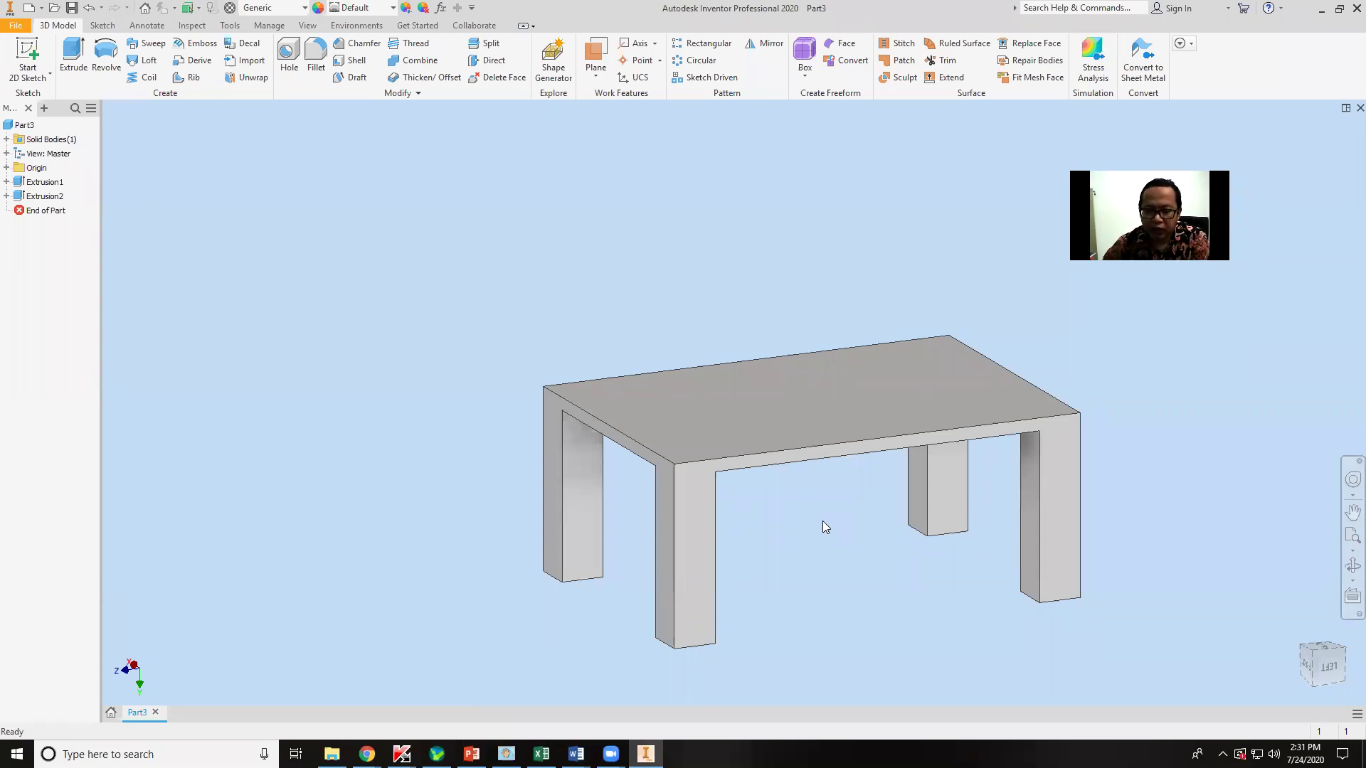
shift+middle_drag(820, 525, 1066, 529)
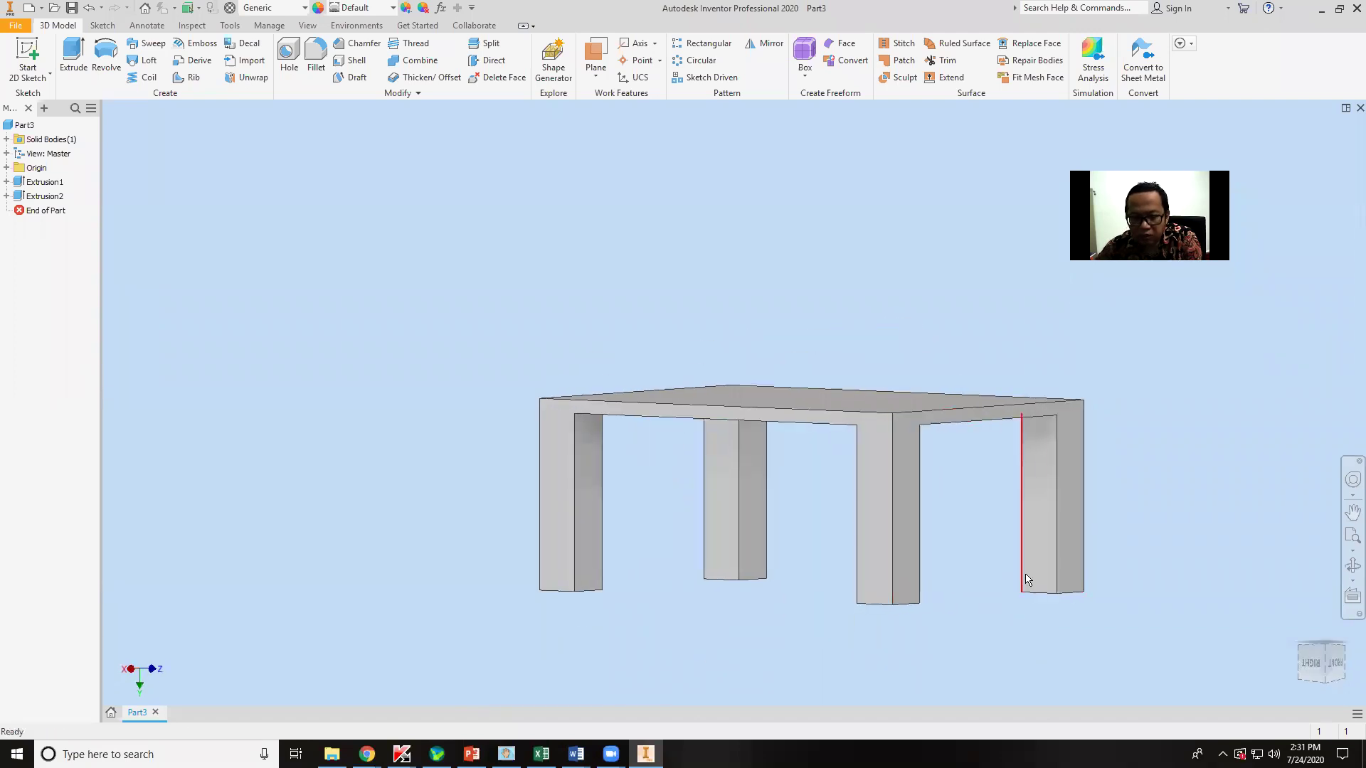
shift+middle_drag(791, 532, 985, 564)
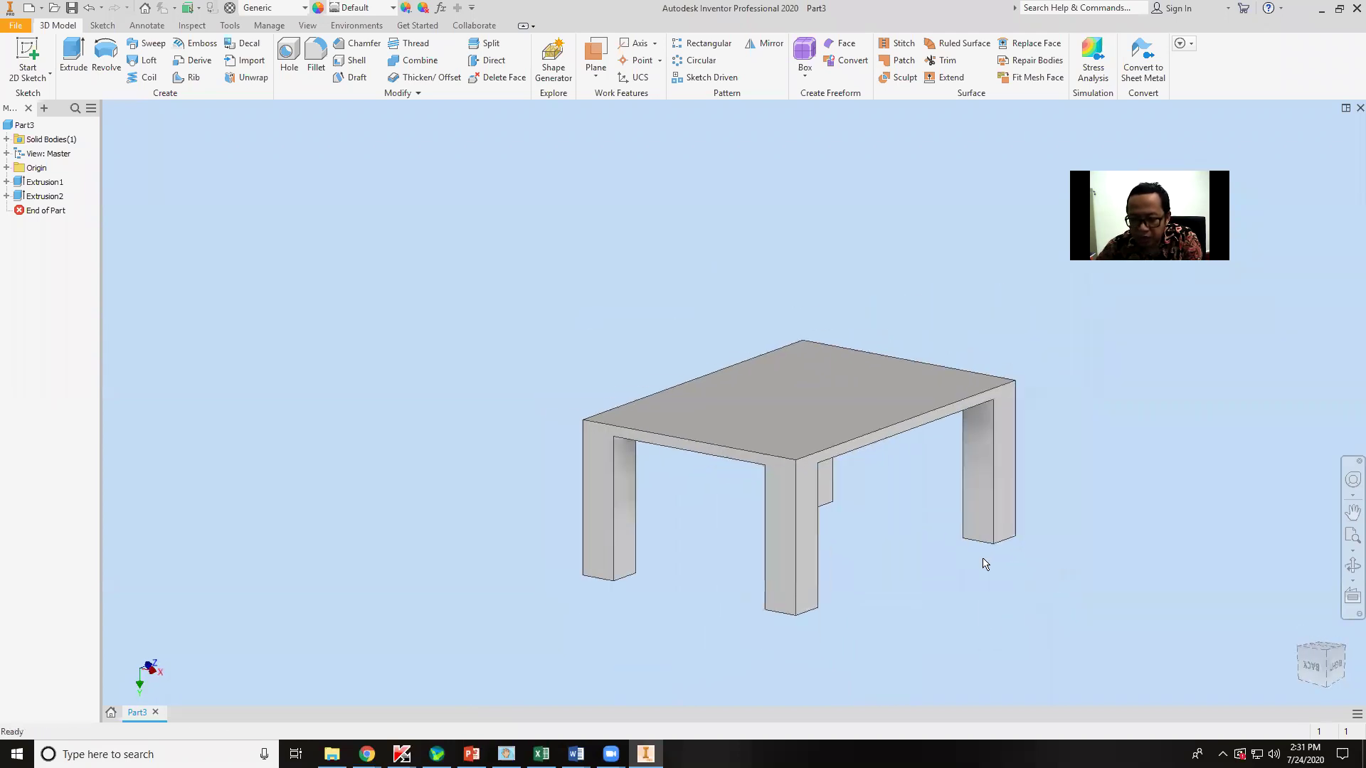
scroll(912, 540, up, 3)
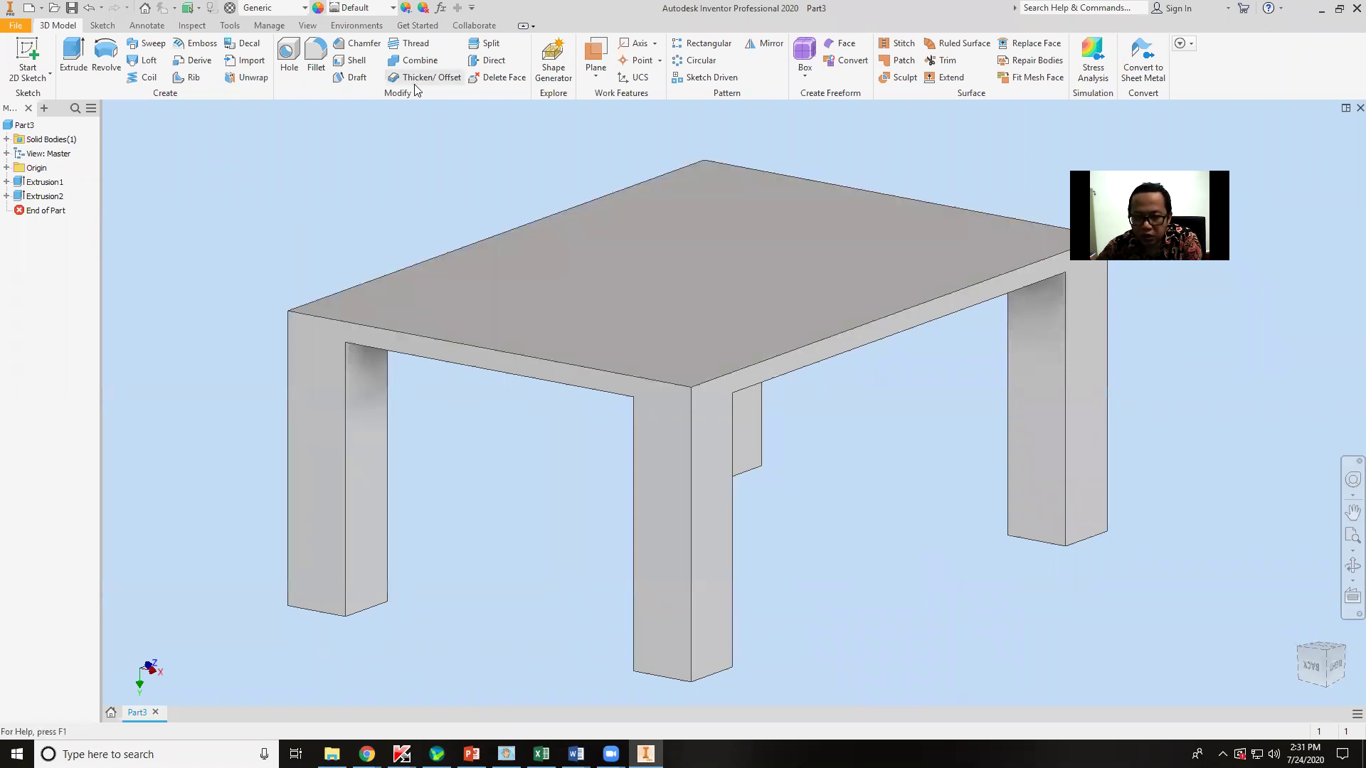
shift+middle_drag(774, 436, 719, 427)
key(F6)
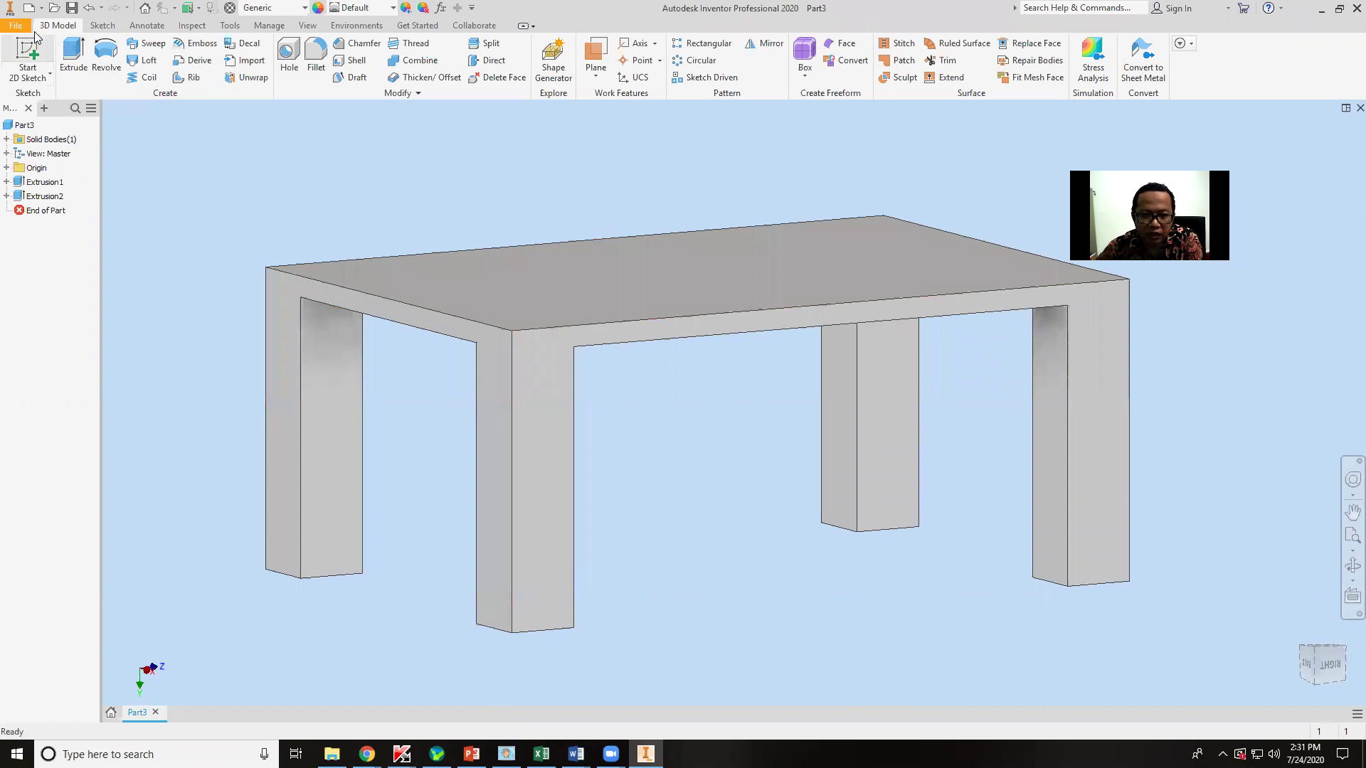
Save the part as TABLE in the TUTORIAL 1 folder
click(74, 9)
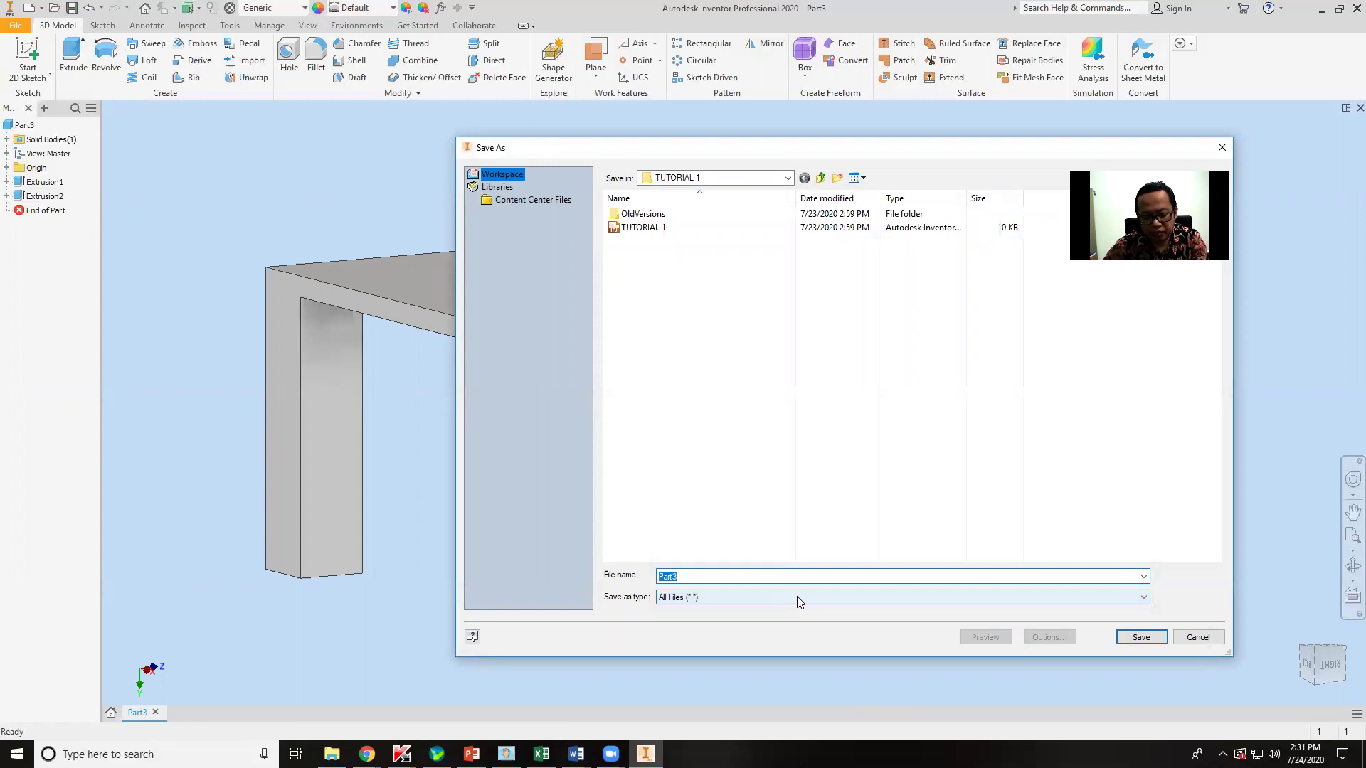
text(TABLE)
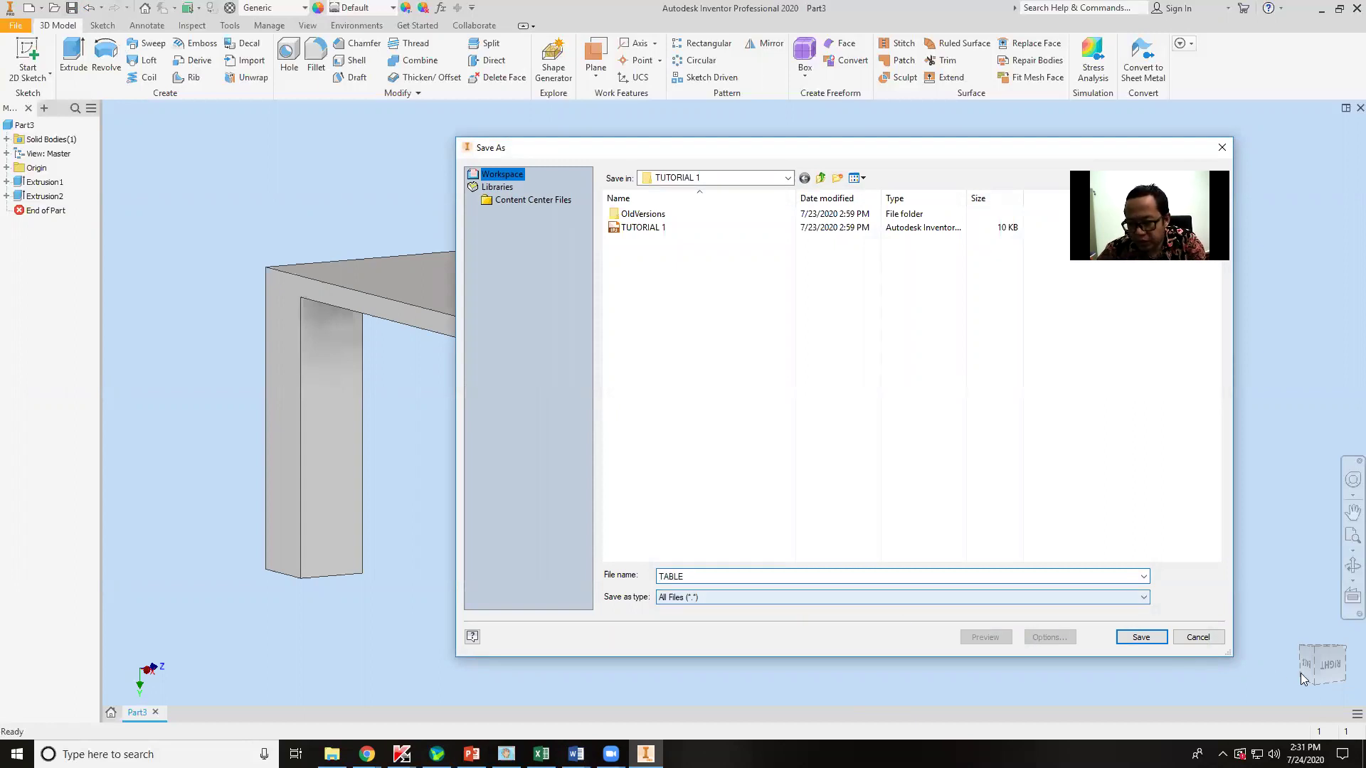
click(1135, 638)
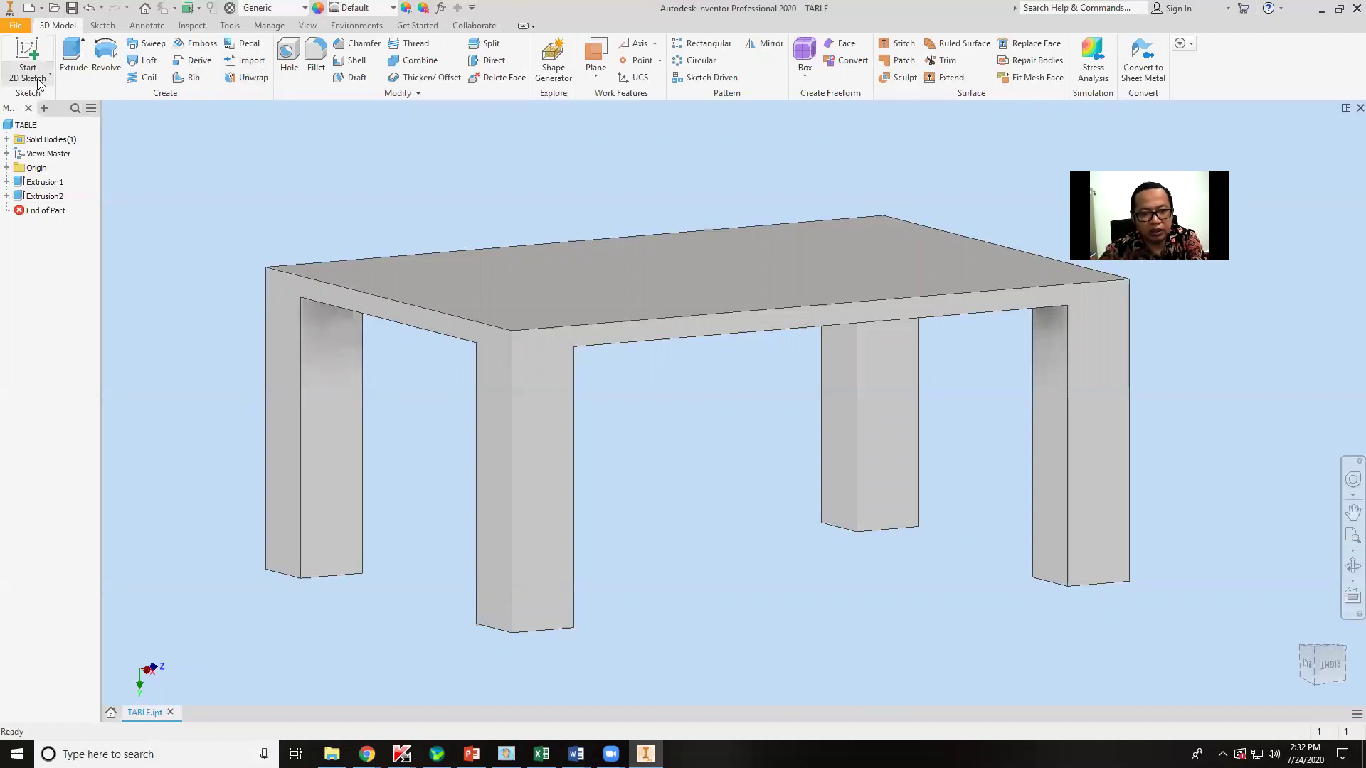
Create a new part from the metric Standard (mm).ipt template and start a 2D sketch on the XZ plane
click(29, 8)
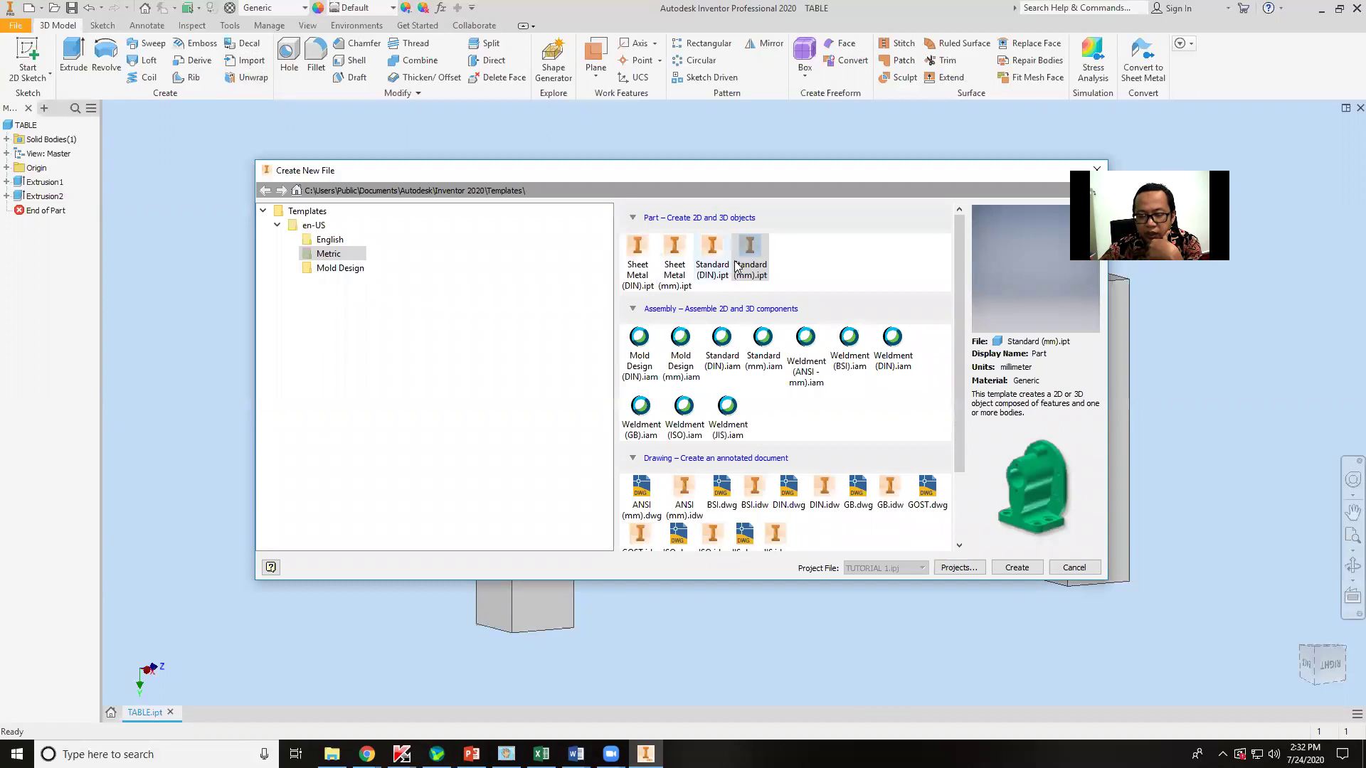
key(Escape)
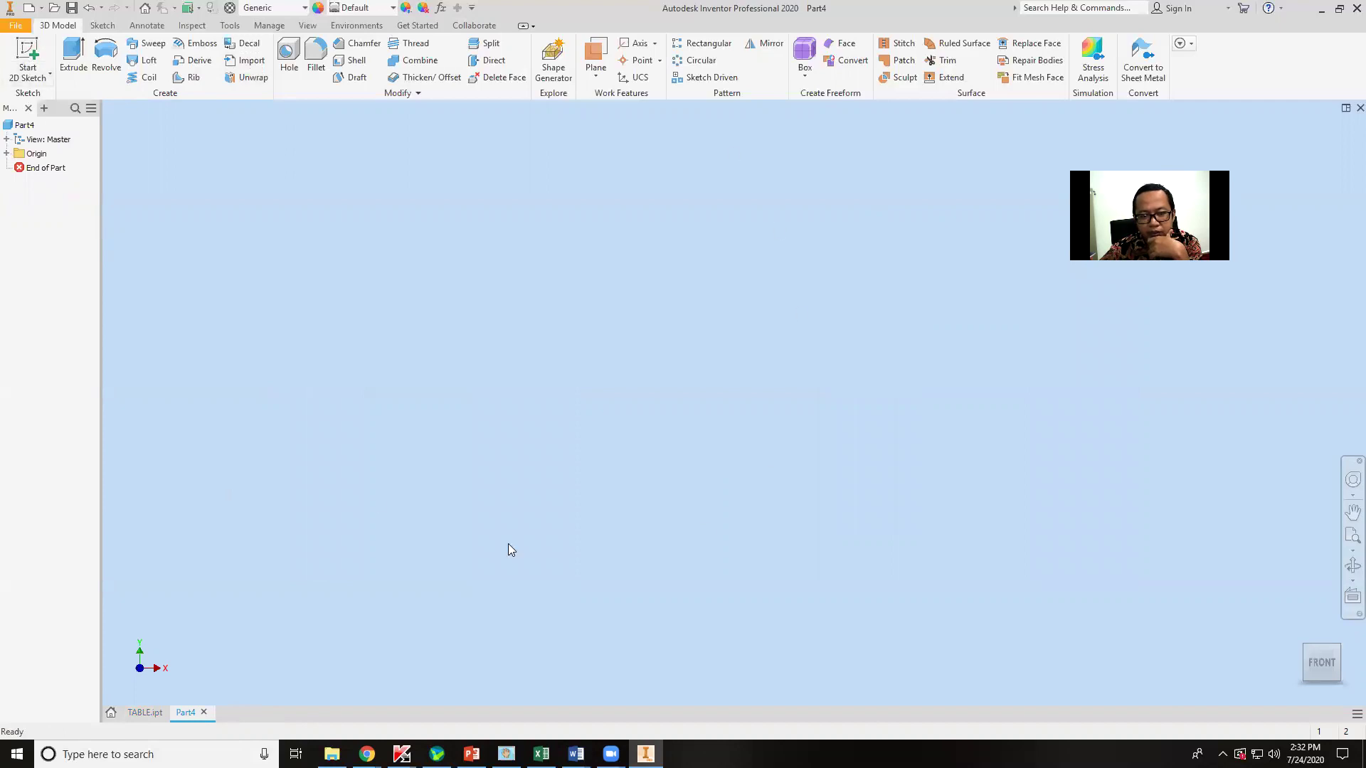
click(25, 48)
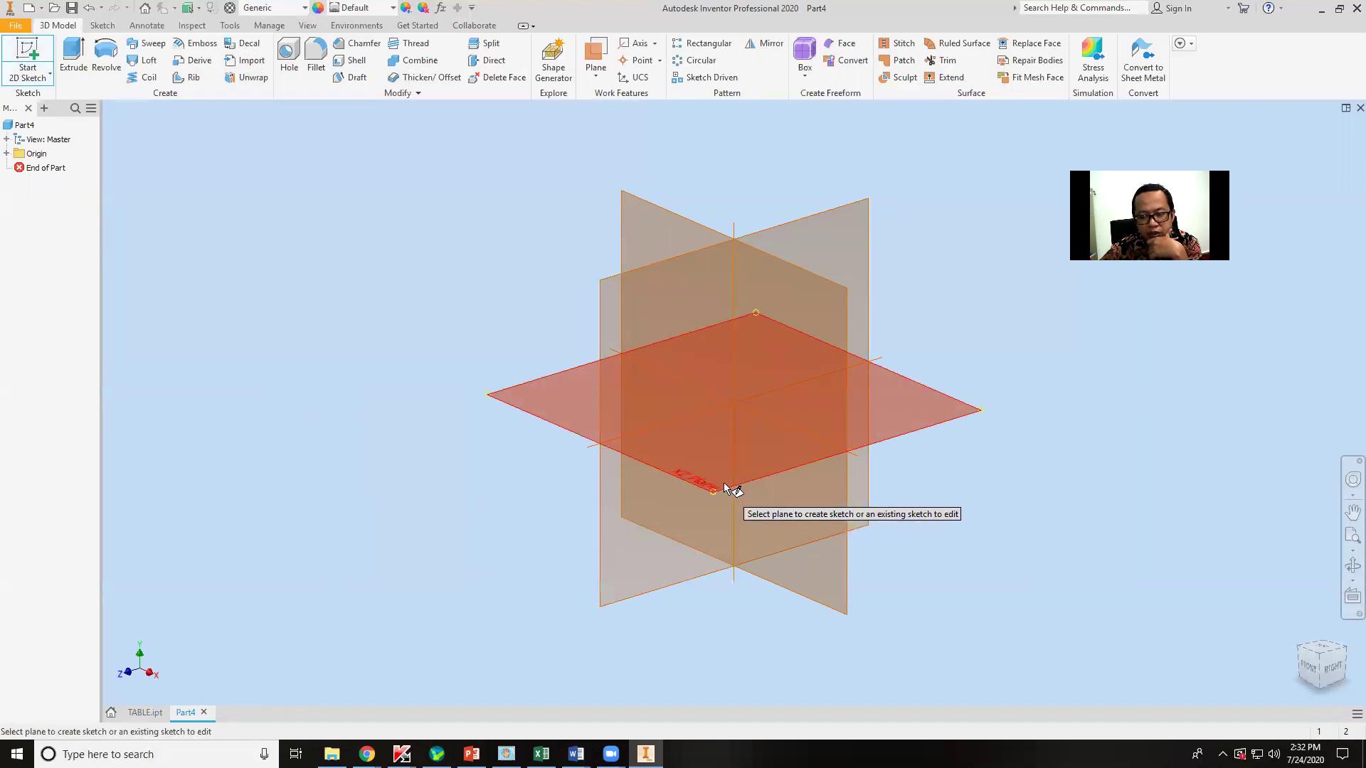
mouse_move(727, 491)
click(730, 446)
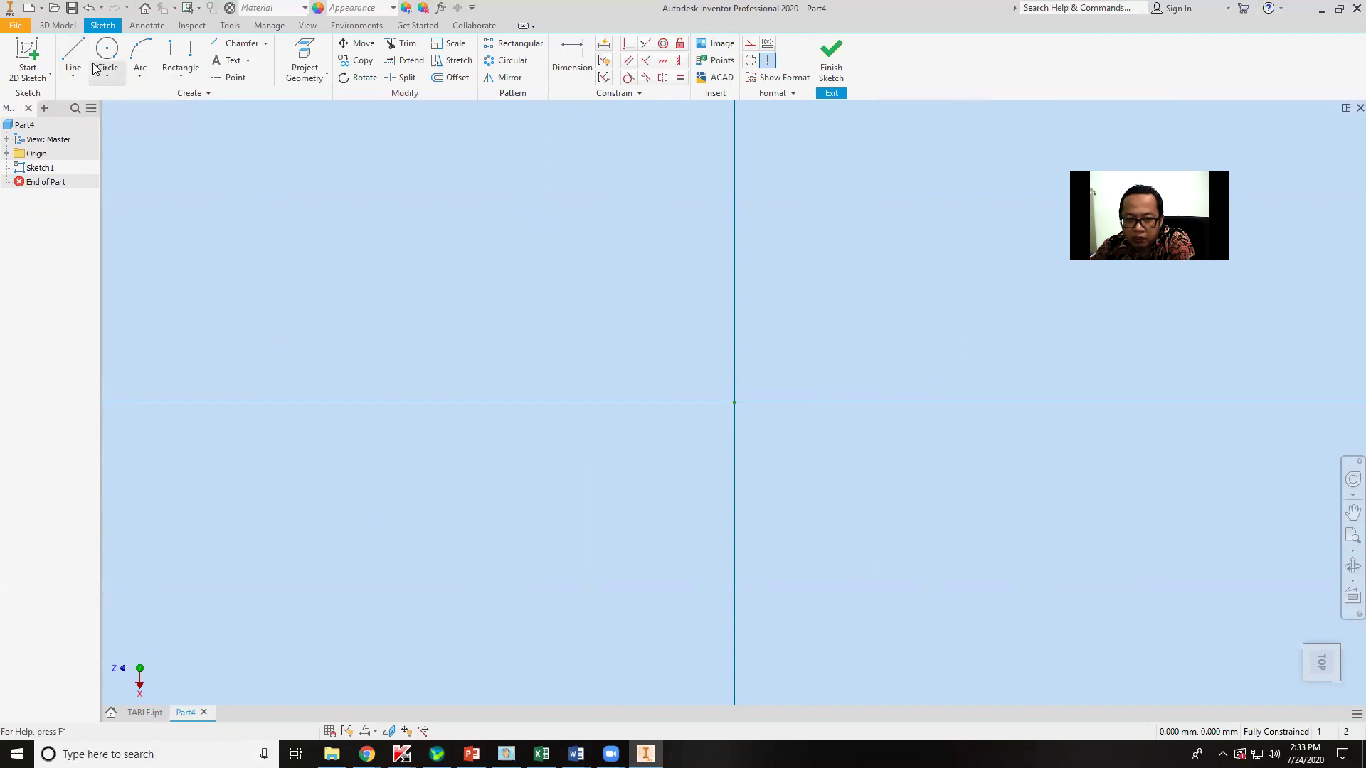
Sketch a closed L-shaped line profile from the origin, about 24 mm high and 27 mm wide, with an upright about 10.7 mm wide and a foot 9.2 mm high
click(71, 51)
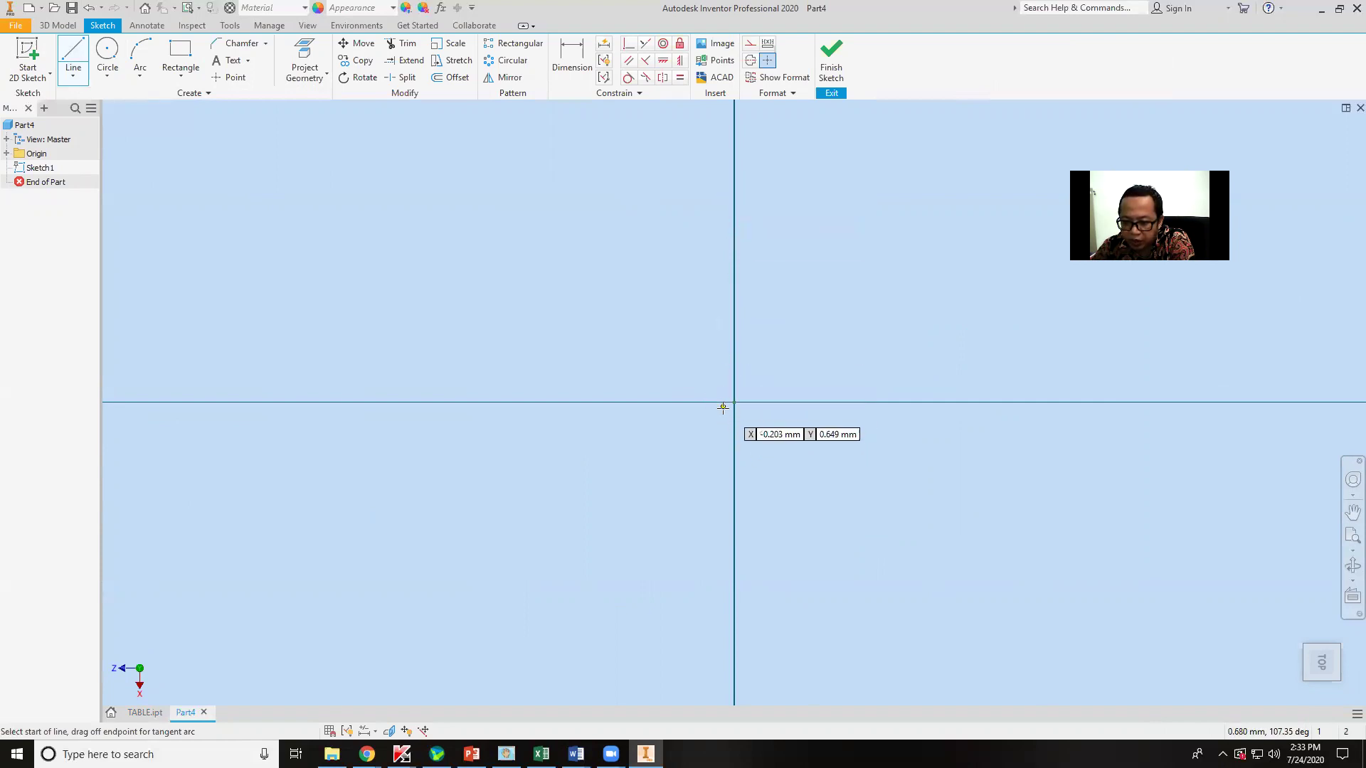
click(734, 403)
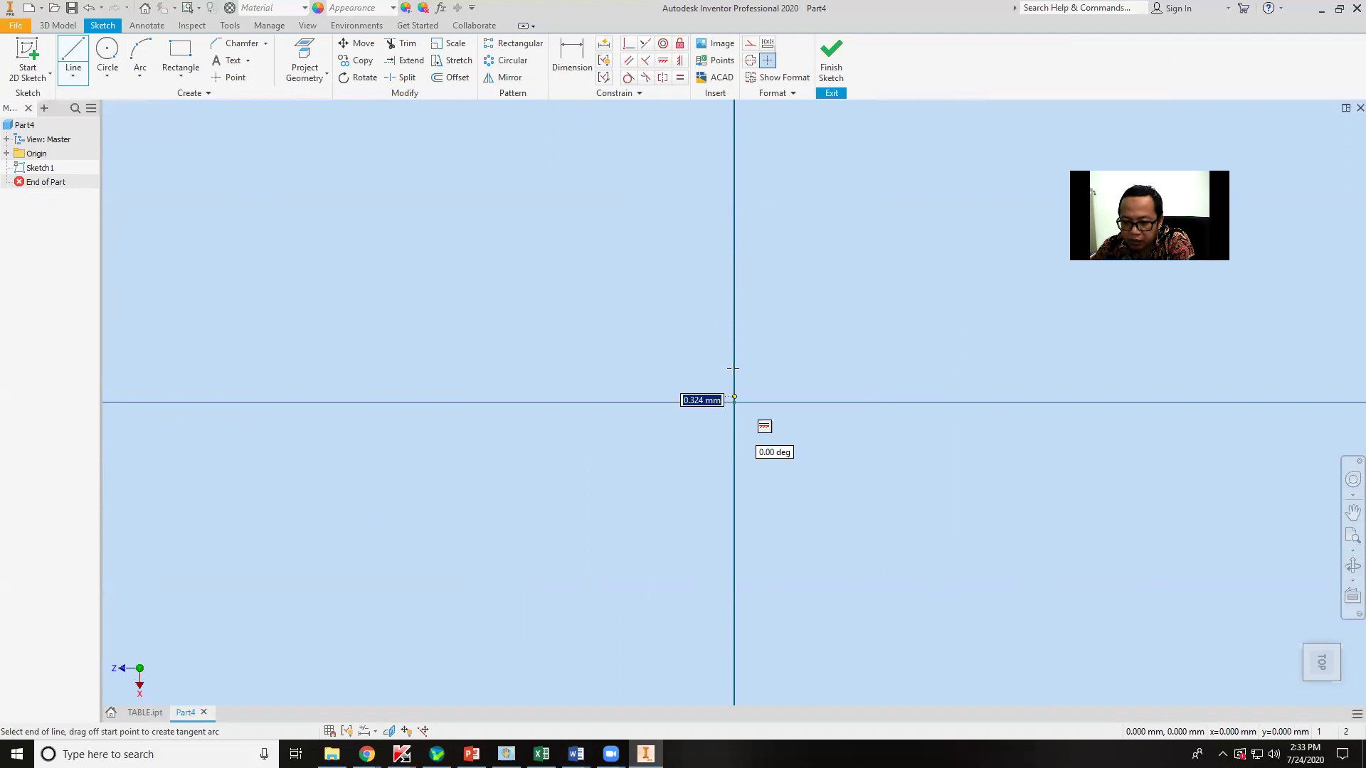
mouse_move(734, 167)
middle_down()
mouse_move(750, 235)
mouse_move(742, 392)
middle_up()
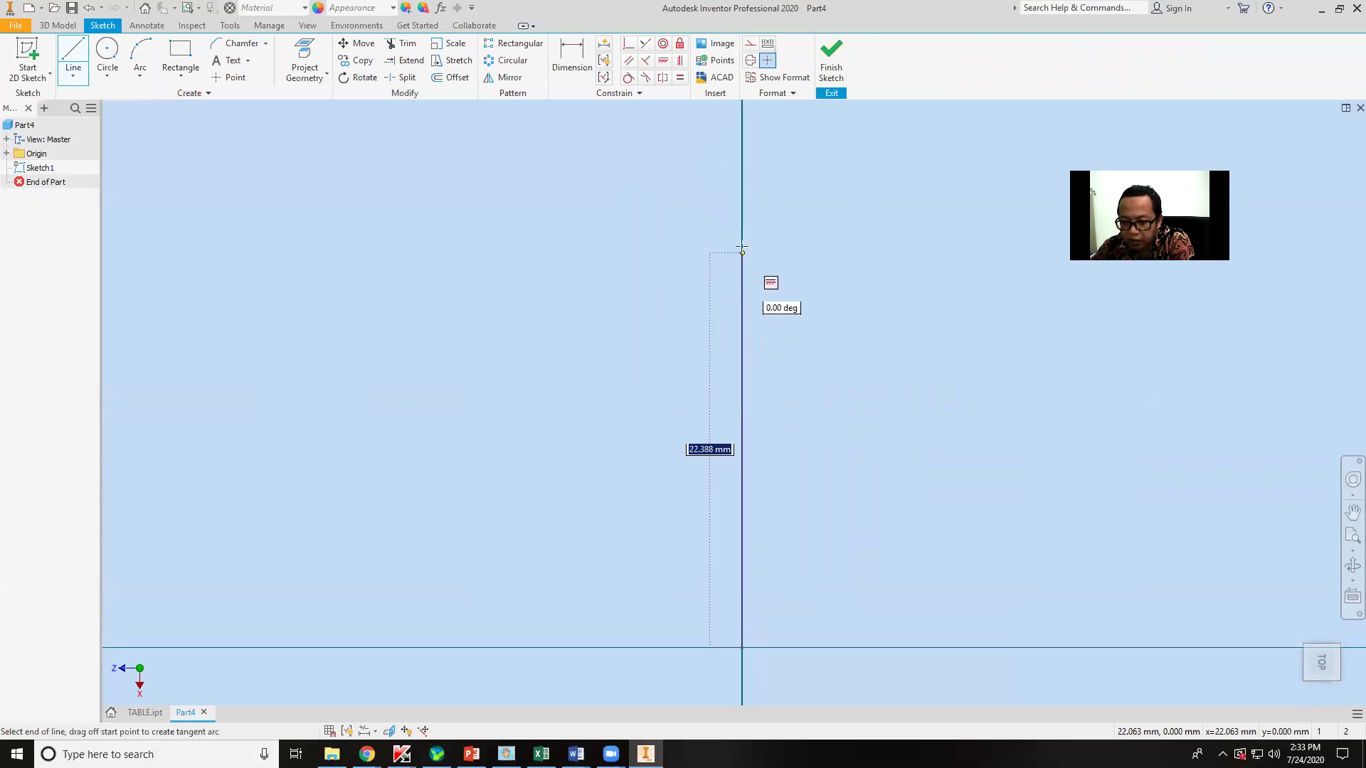
click(774, 223)
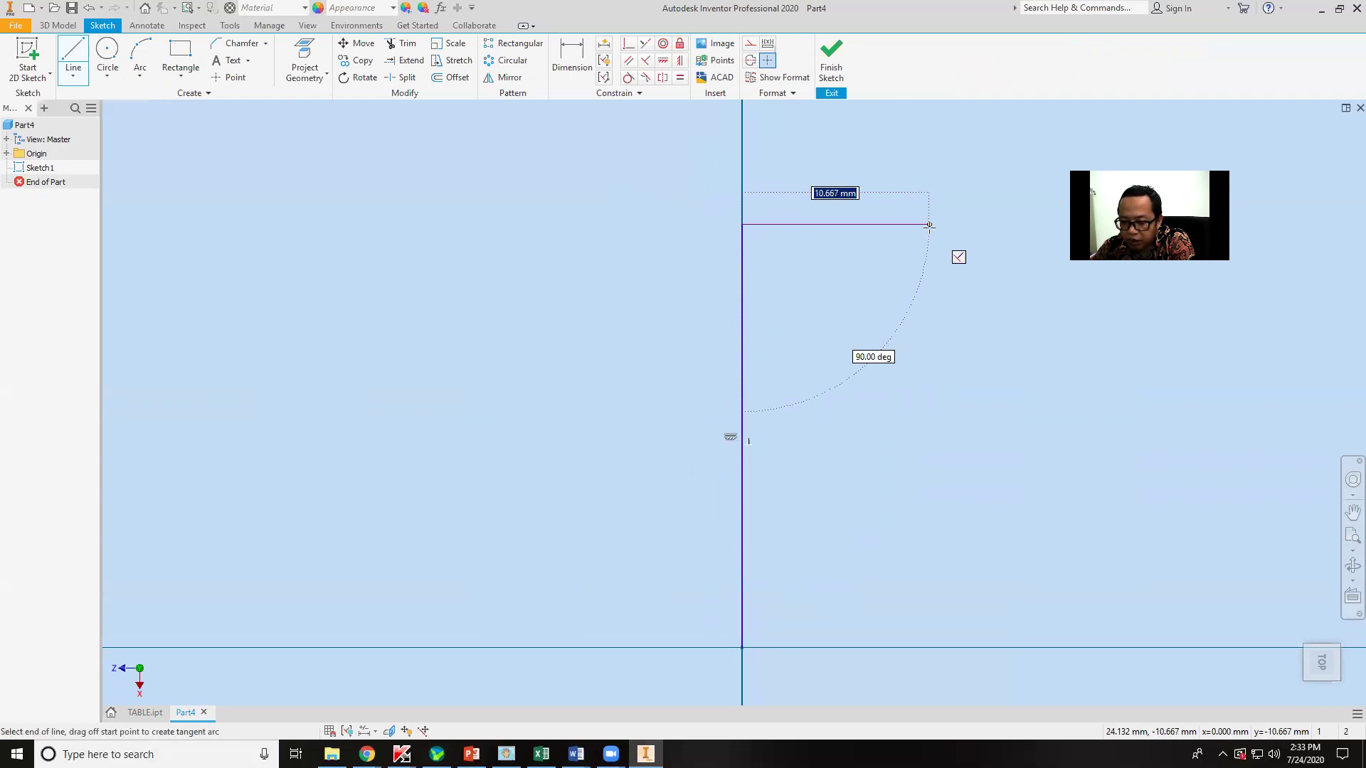
click(929, 226)
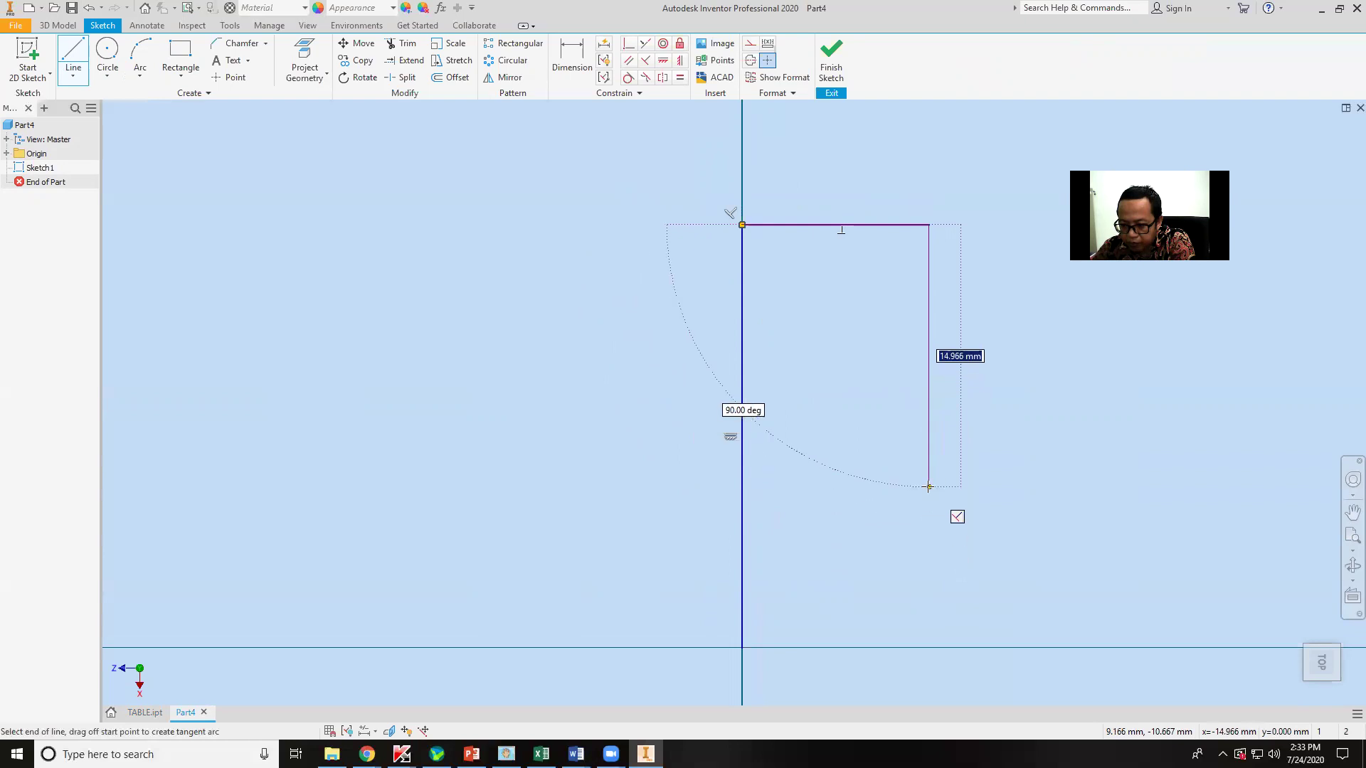
click(928, 487)
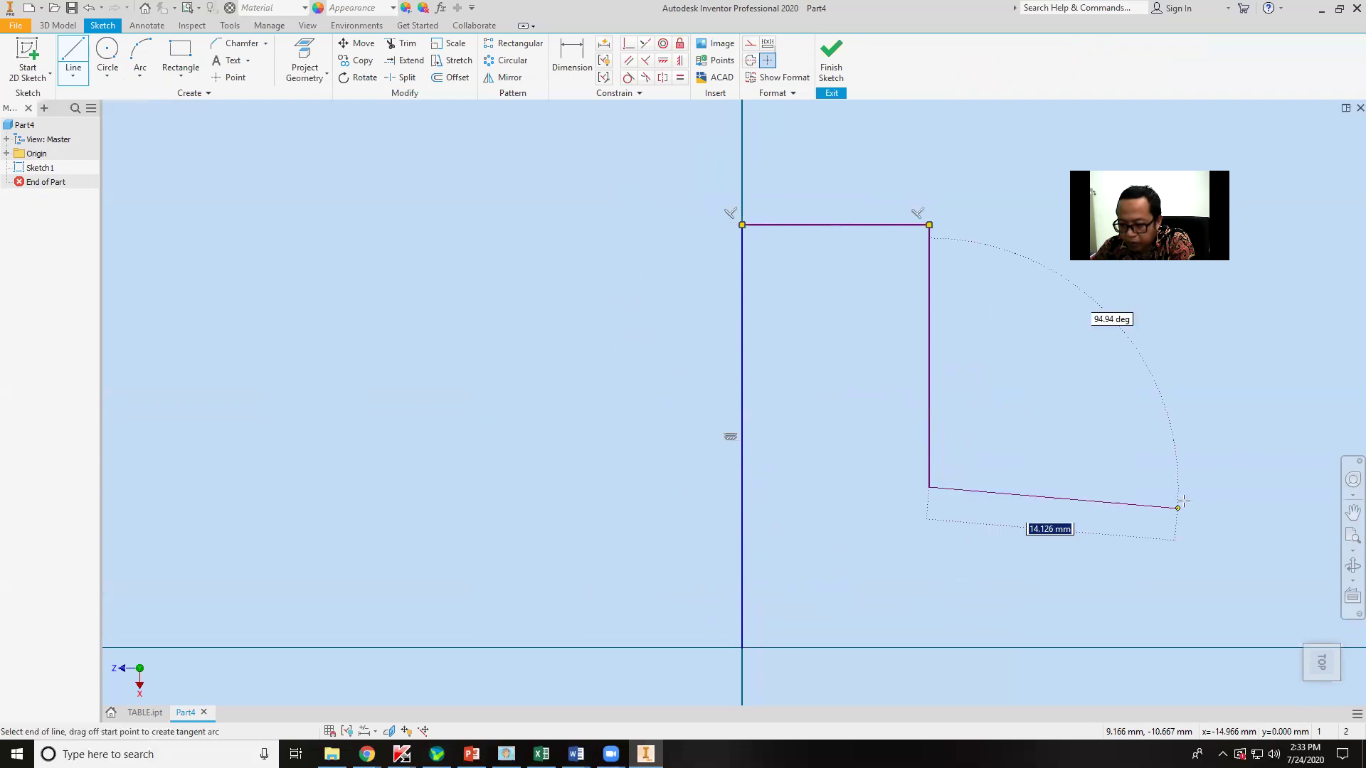
click(1217, 487)
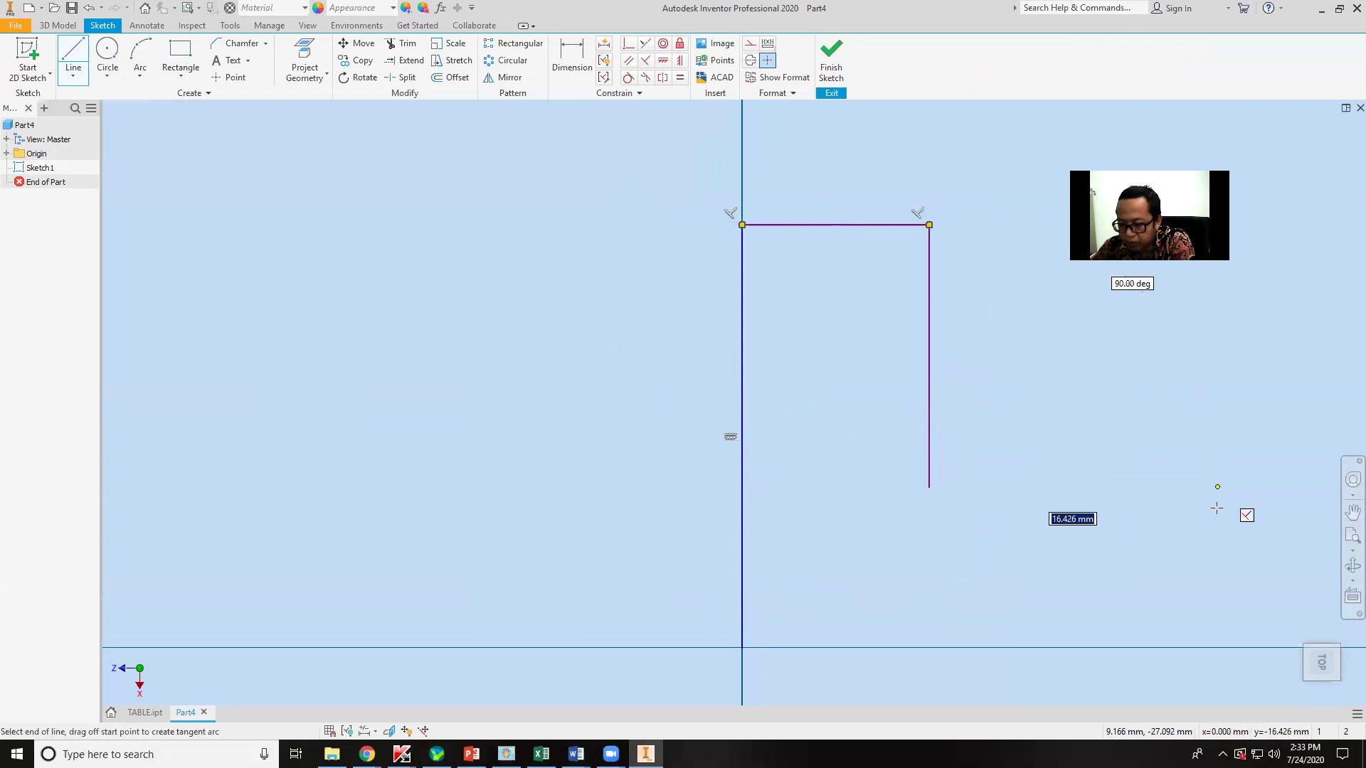
click(1217, 649)
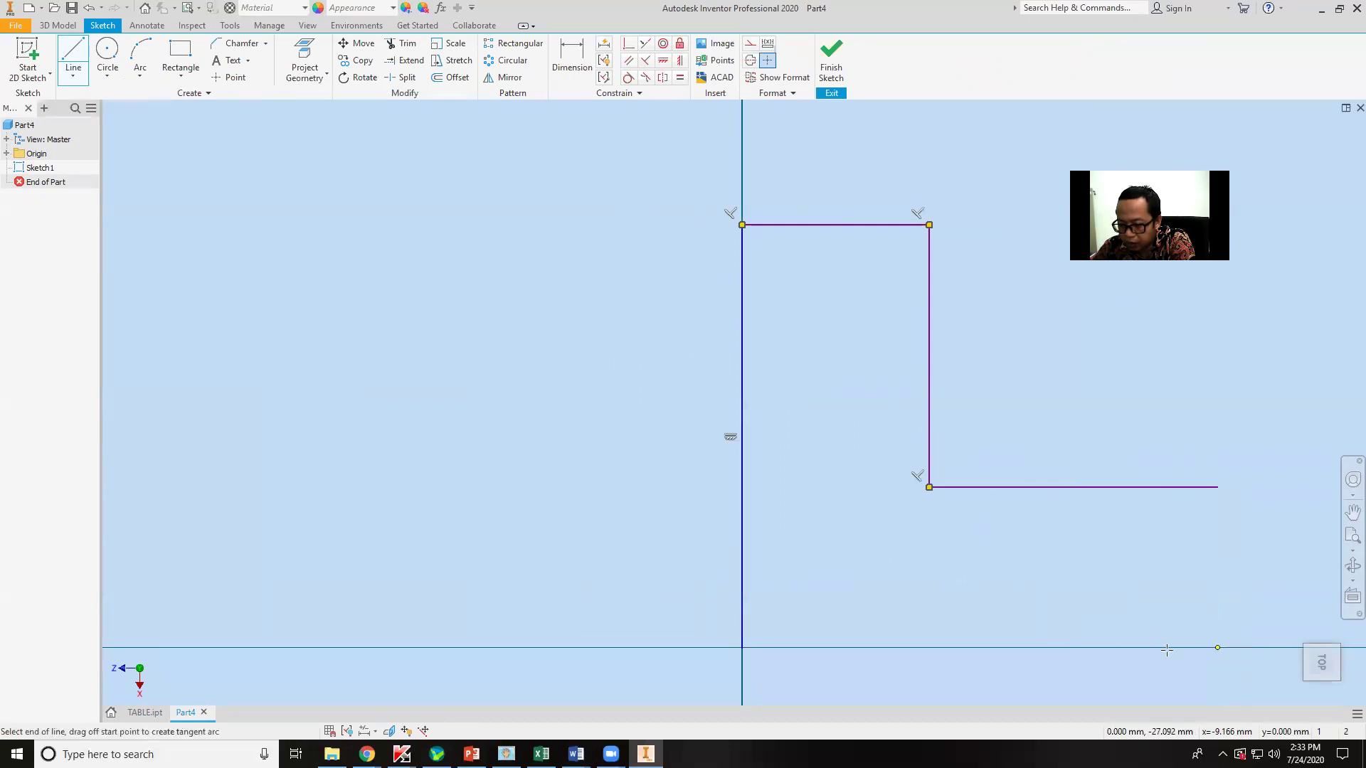
click(740, 649)
middle_drag(1063, 419, 924, 411)
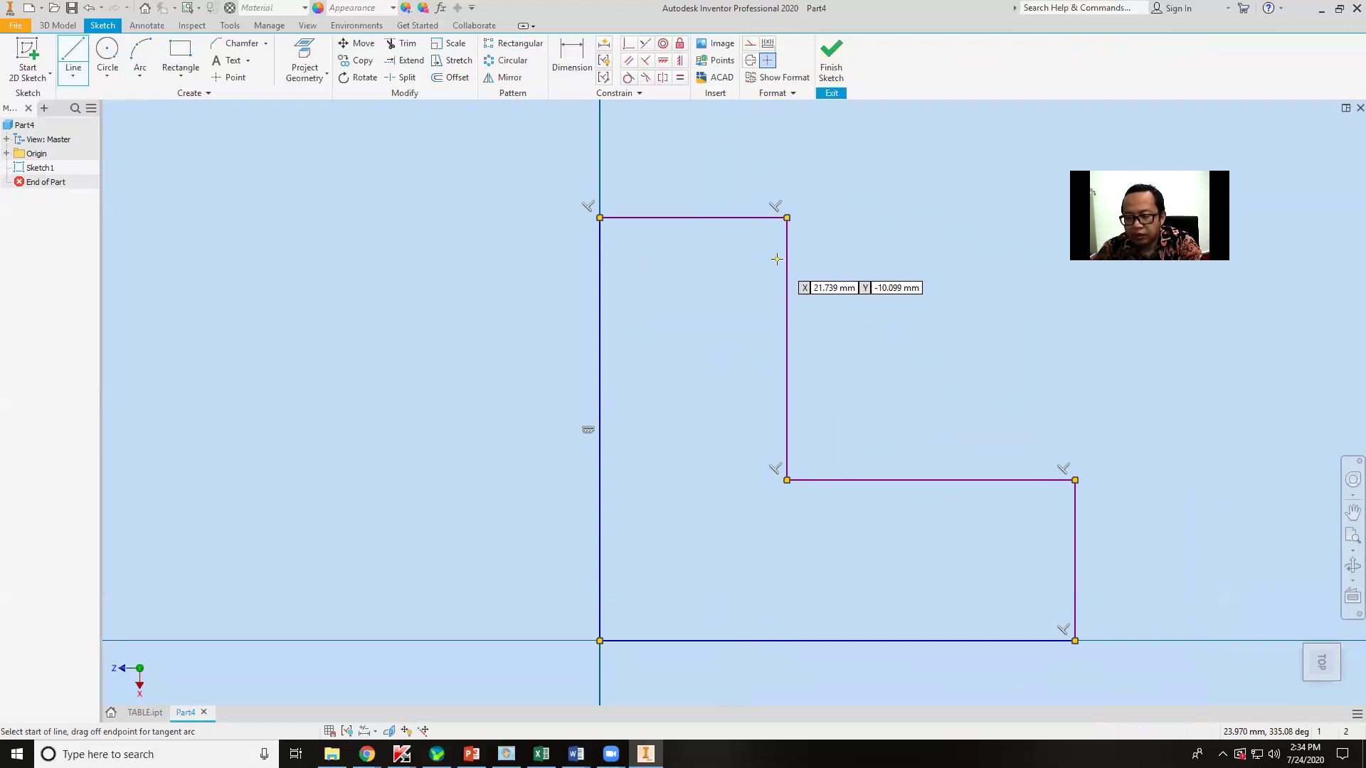
Finish the sketch and start a Revolve of the L-shaped profile about its long upright edge through the origin
click(835, 54)
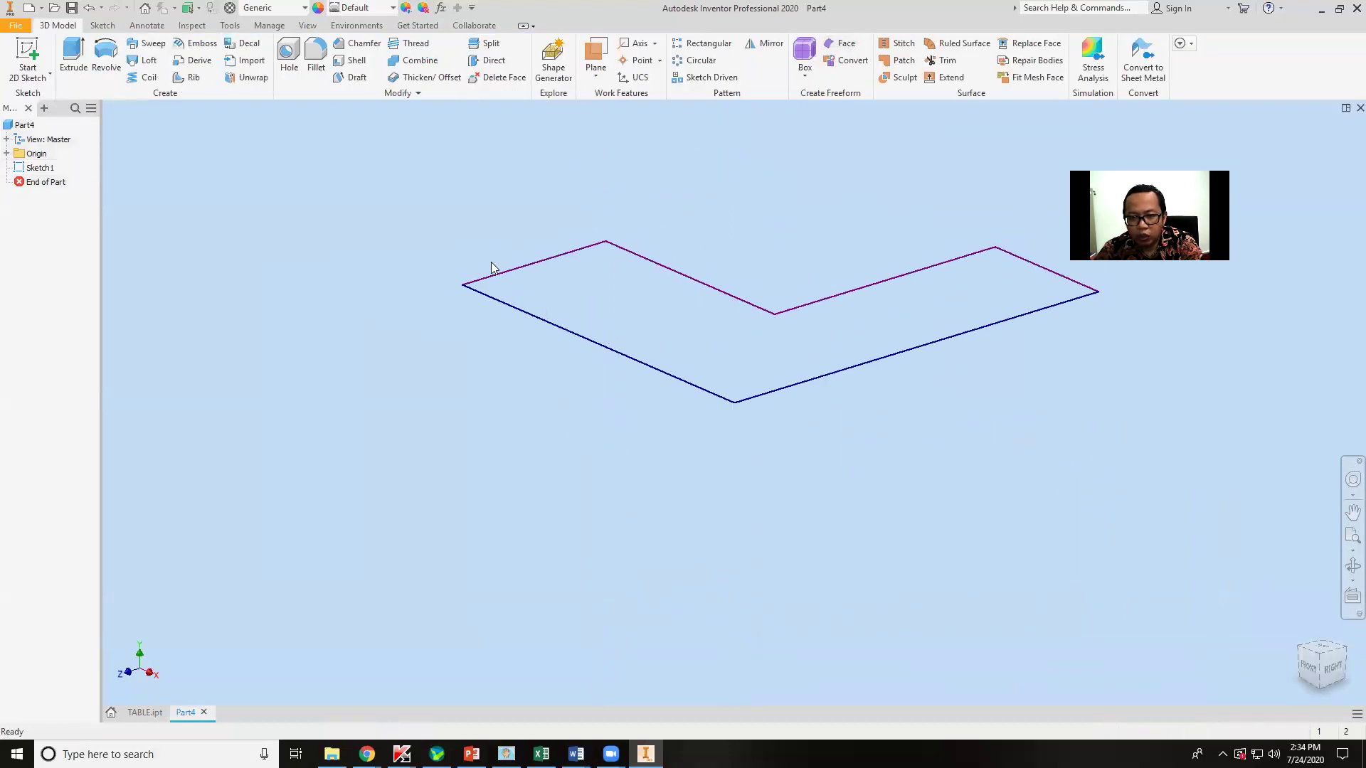
click(107, 54)
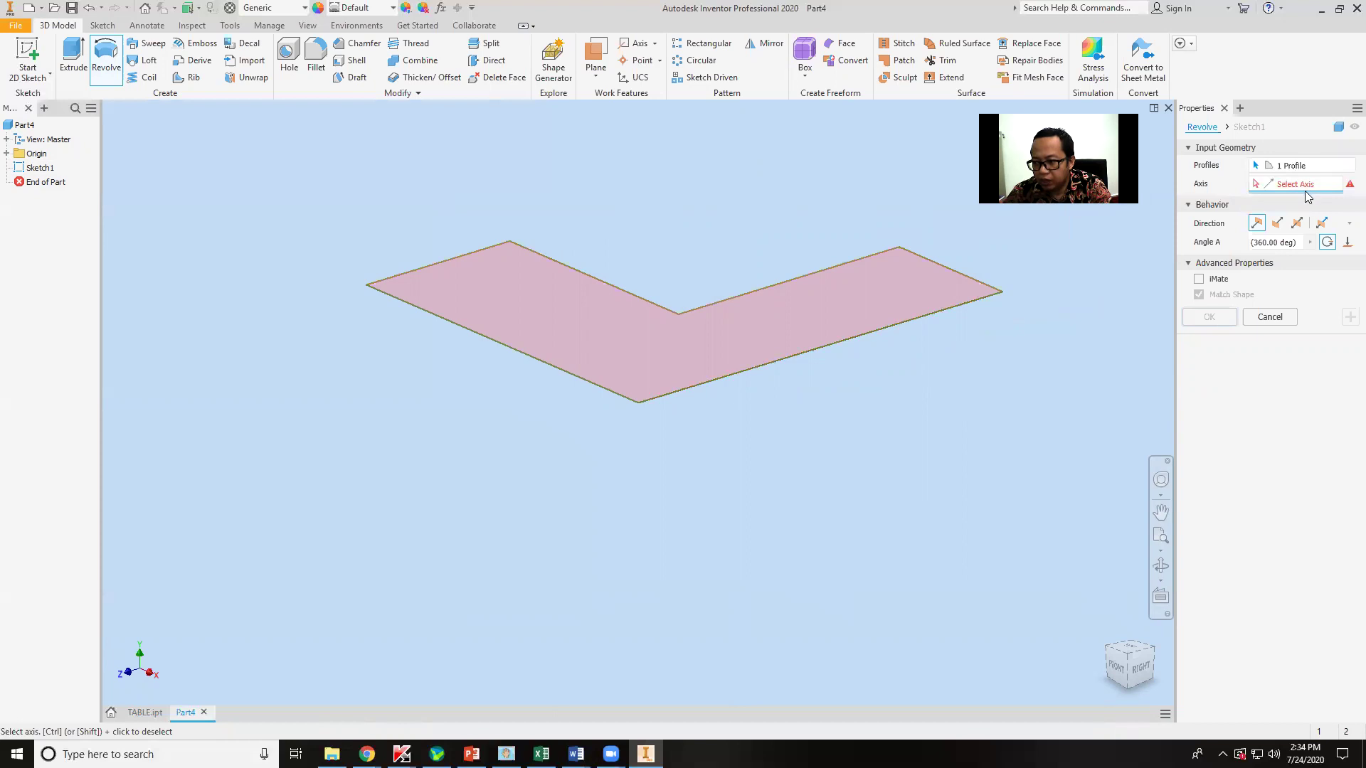
click(545, 365)
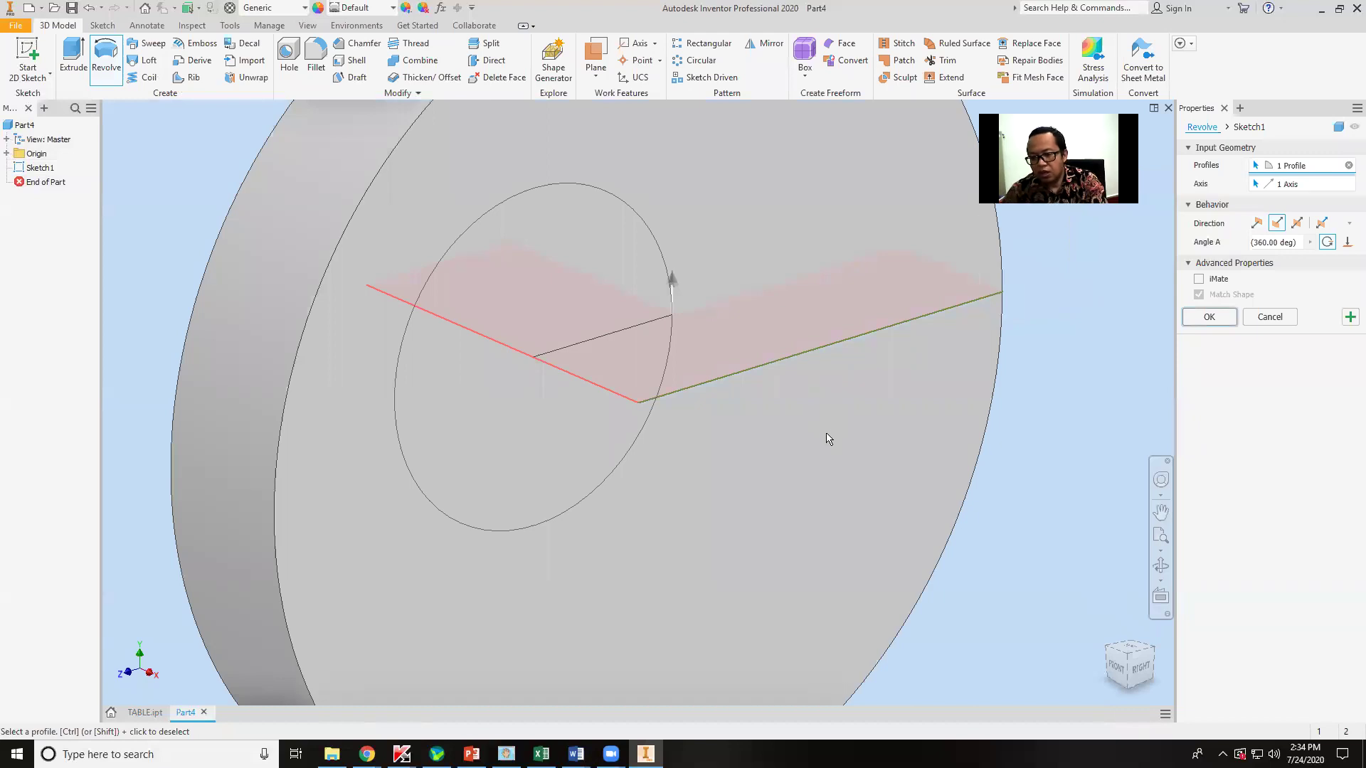
scroll(827, 435, up, 5)
shift+middle_drag(689, 453, 681, 503)
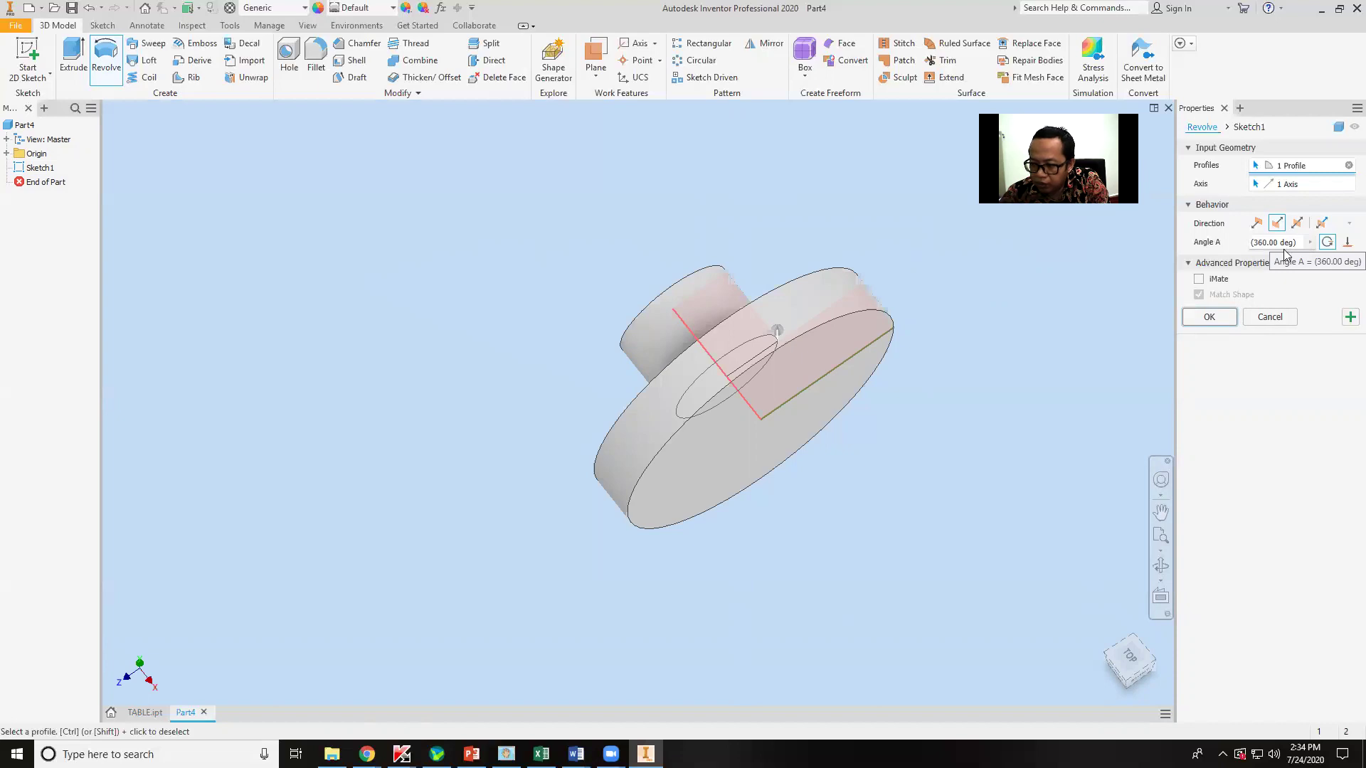
Try a revolve angle of 180 degrees for the L-shaped profile
click(1253, 243)
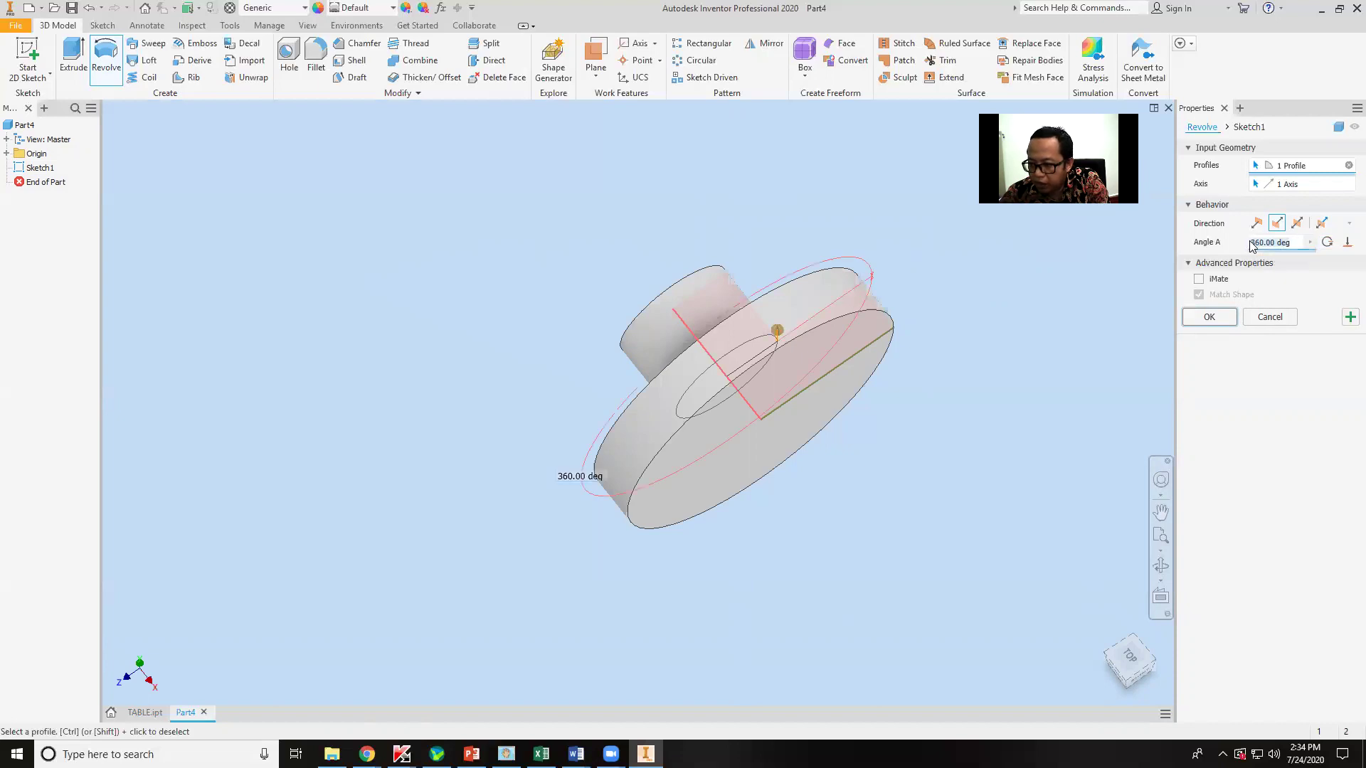
text(180)
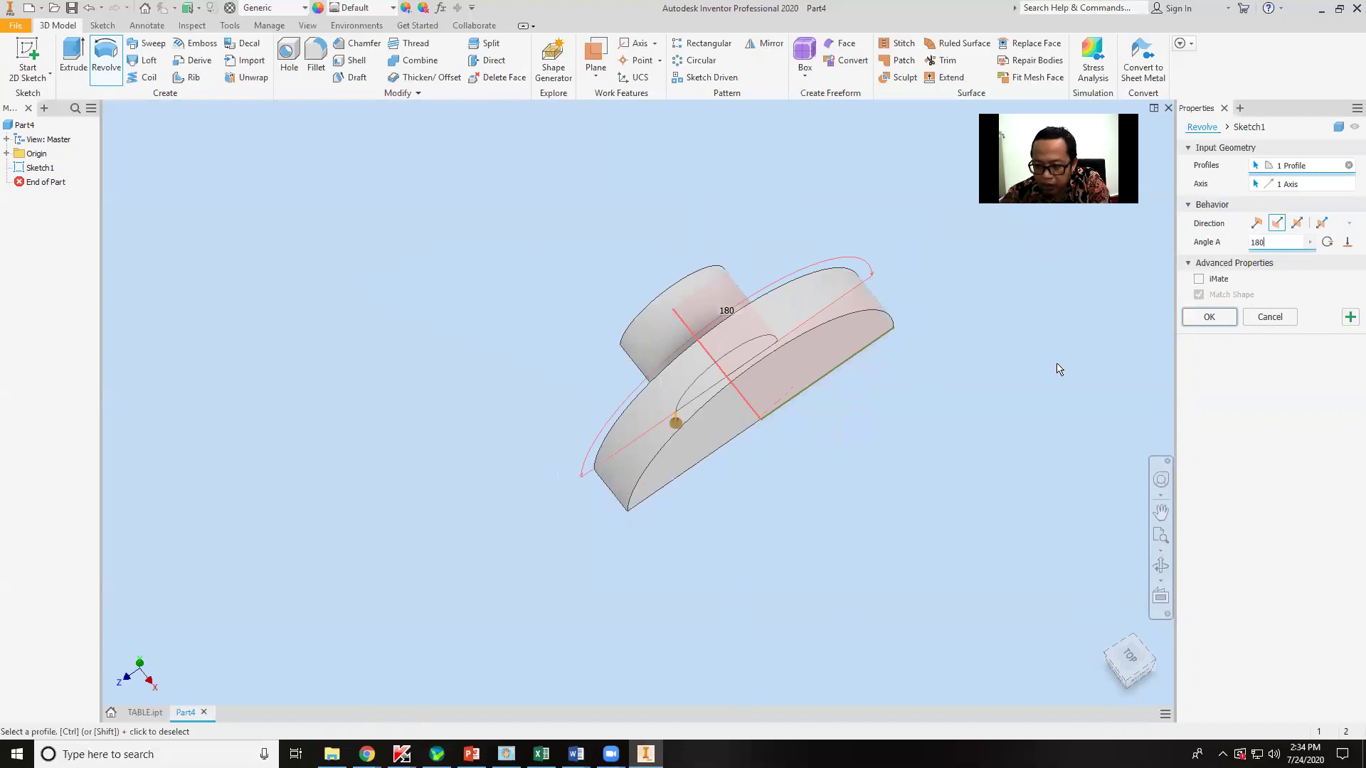
shift+middle_drag(818, 423, 737, 455)
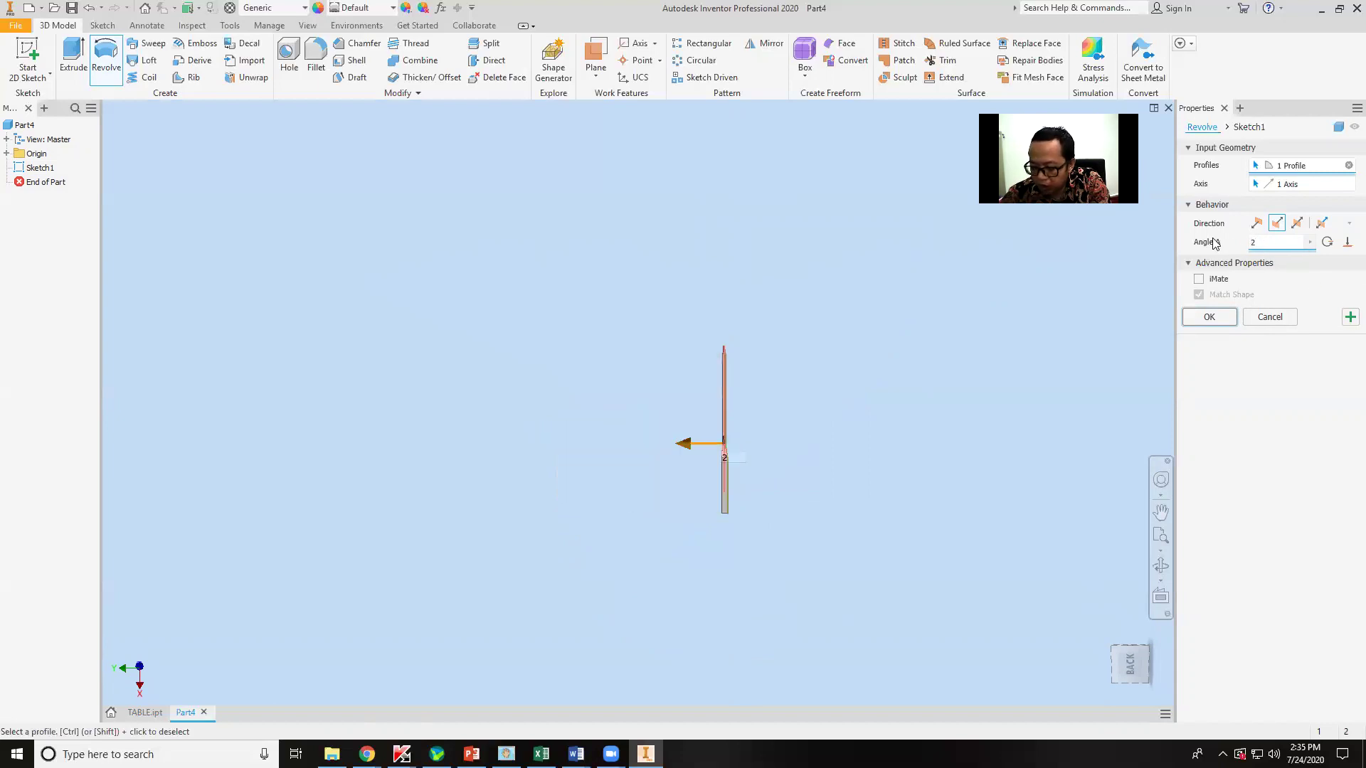
Set the revolve angle to 360 degrees and complete the revolved solid
mouse_move(753, 510)
shift+middle_down()
mouse_move(634, 427)
mouse_move(659, 387)
mouse_move(640, 473)
mouse_move(784, 517)
mouse_move(754, 509)
shift+middle_up()
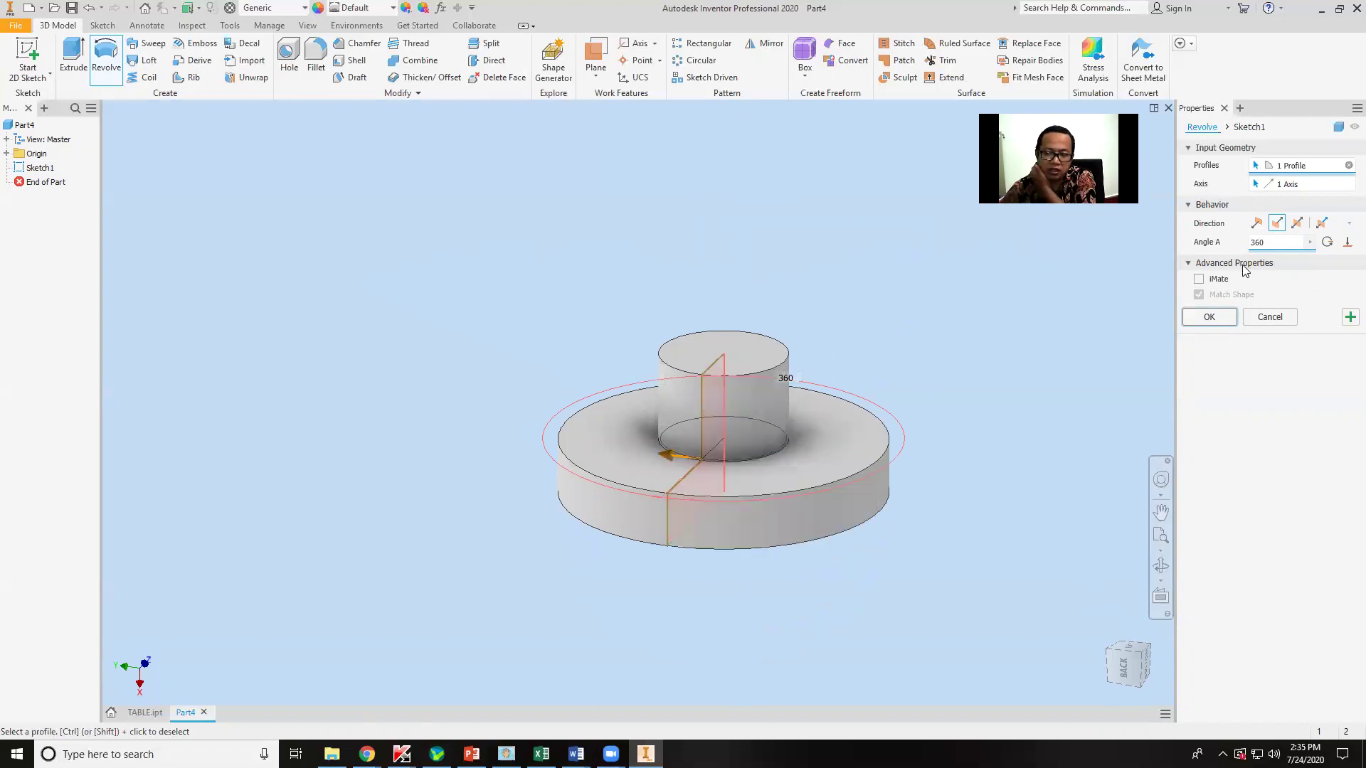
click(1212, 317)
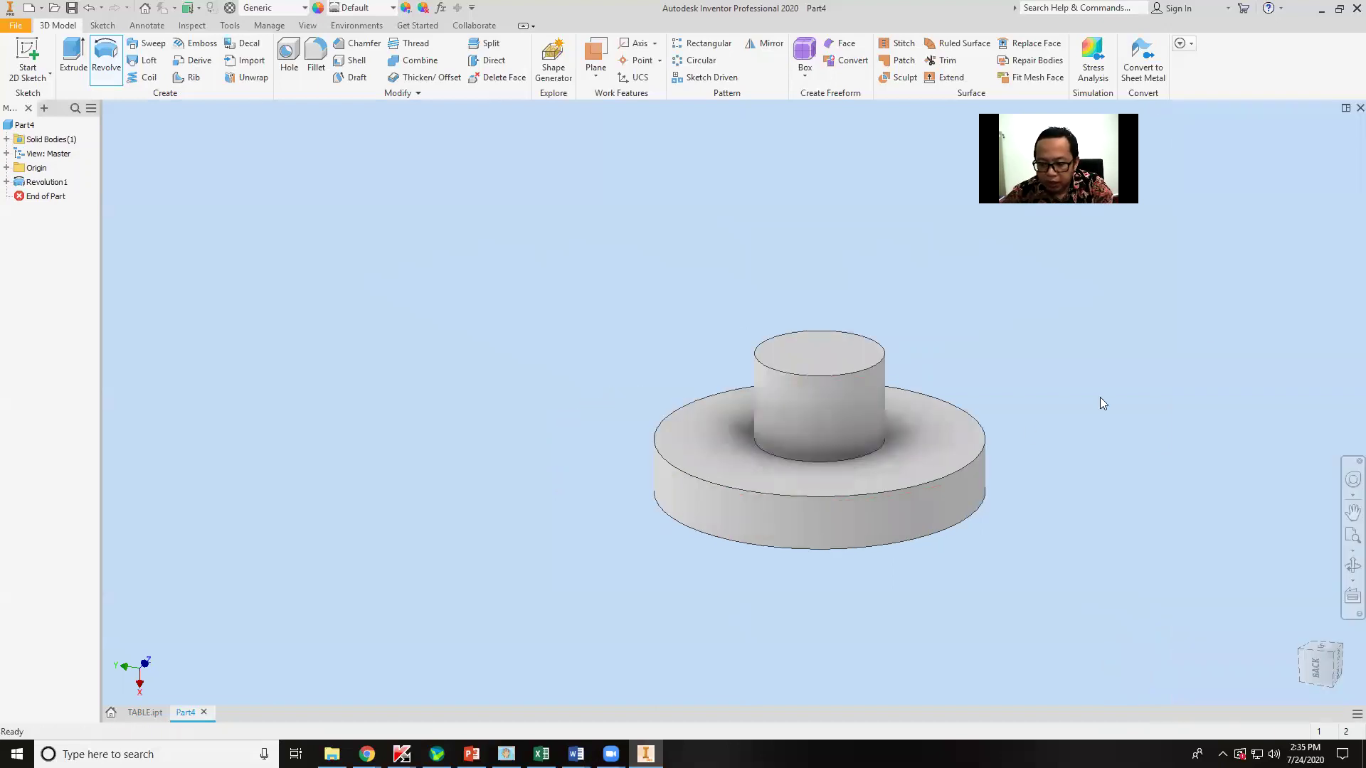
shift+middle_drag(818, 596, 842, 548)
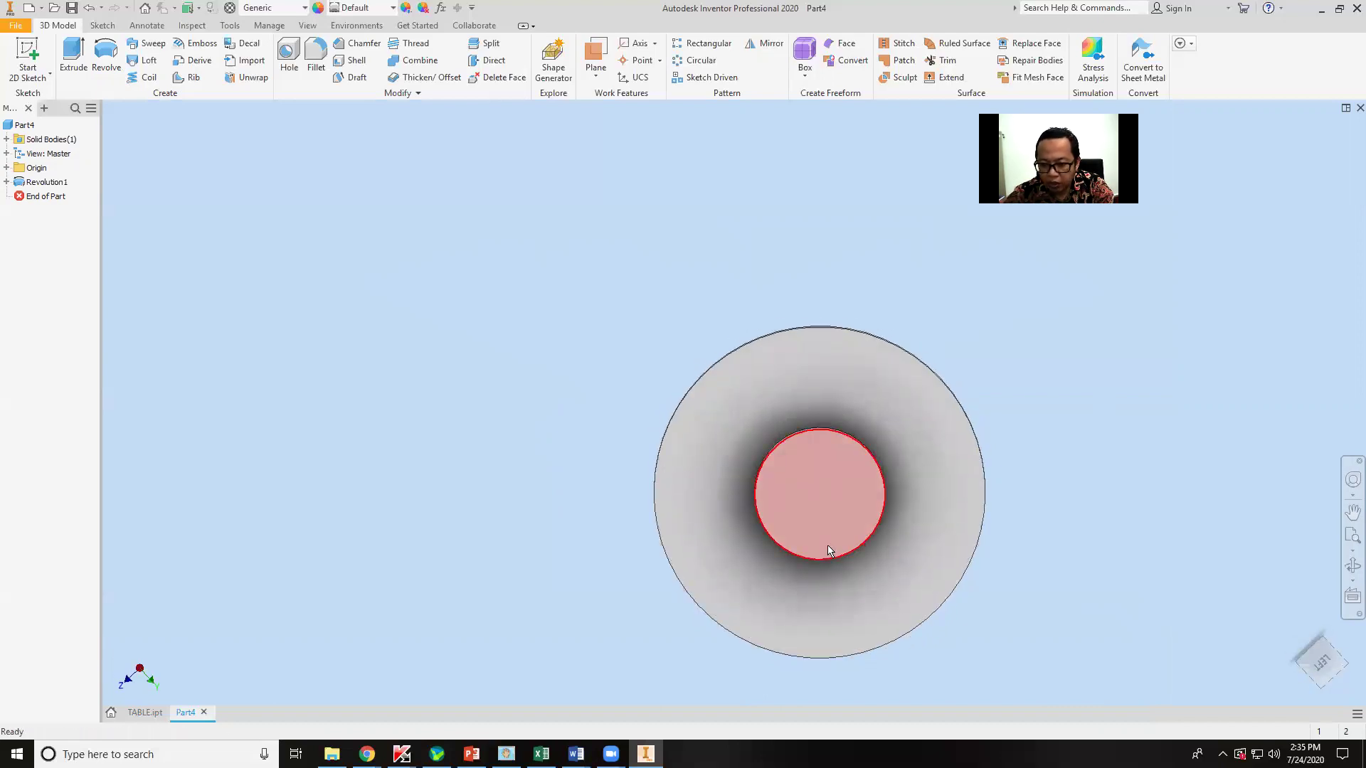
shift+middle_drag(805, 473, 851, 387)
middle_drag(770, 451, 649, 417)
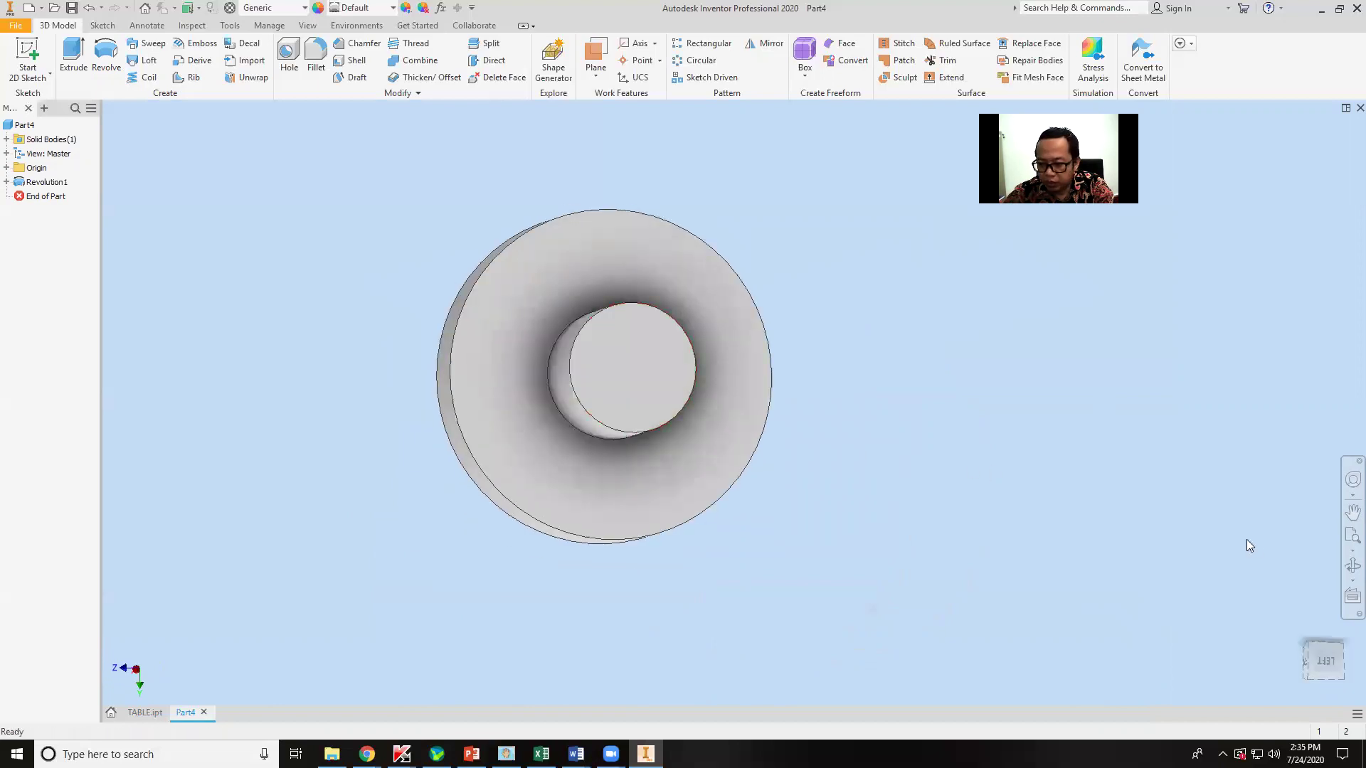
shift+middle_drag(579, 335, 609, 389)
scroll(609, 390, up, 3)
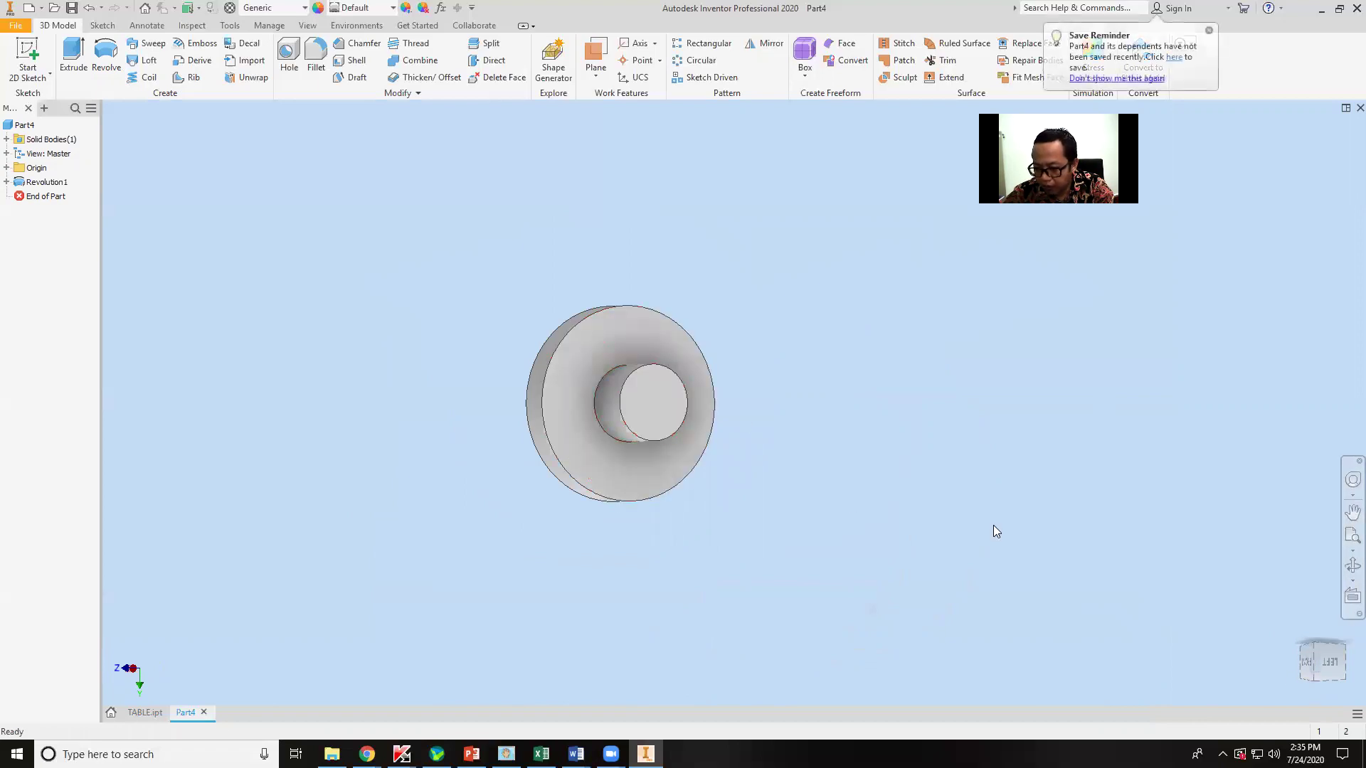
click(1348, 597)
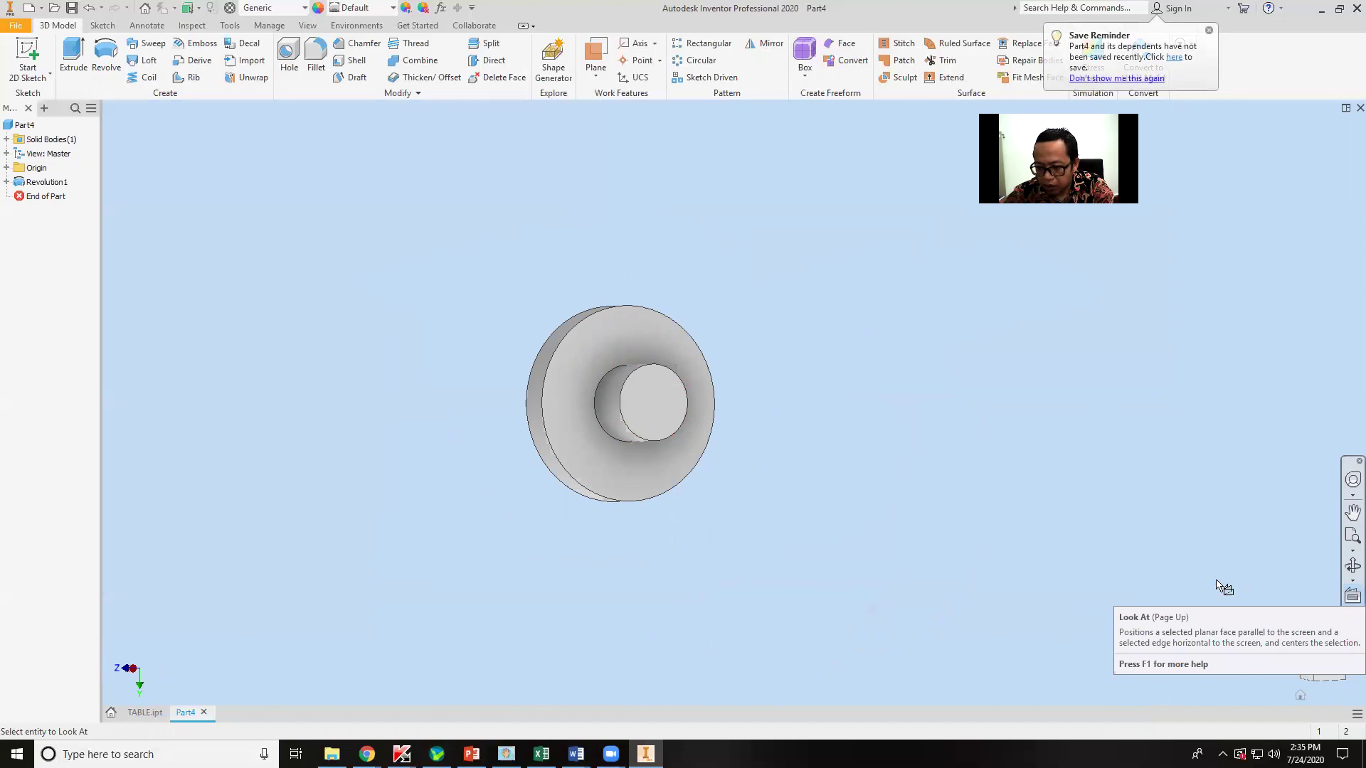
click(656, 403)
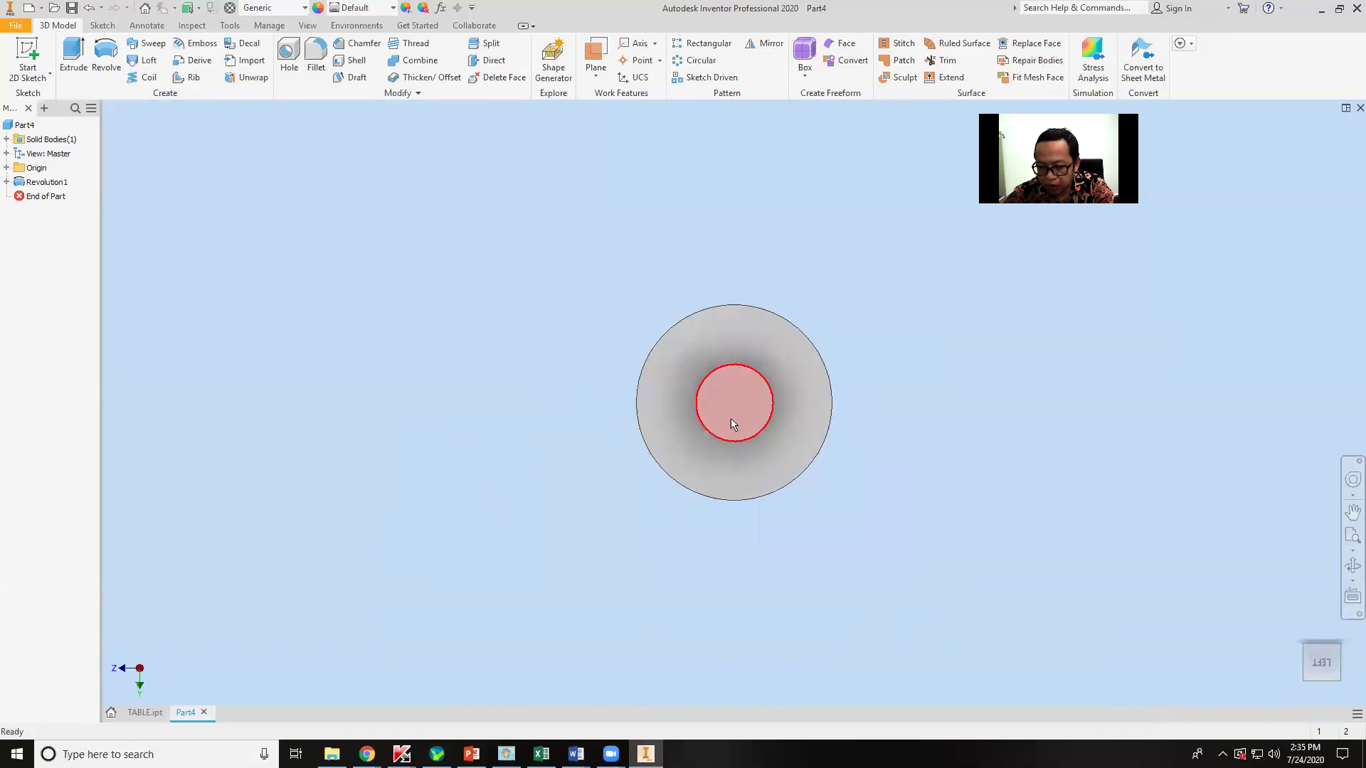
scroll(712, 521, down, 6)
middle_drag(710, 500, 652, 400)
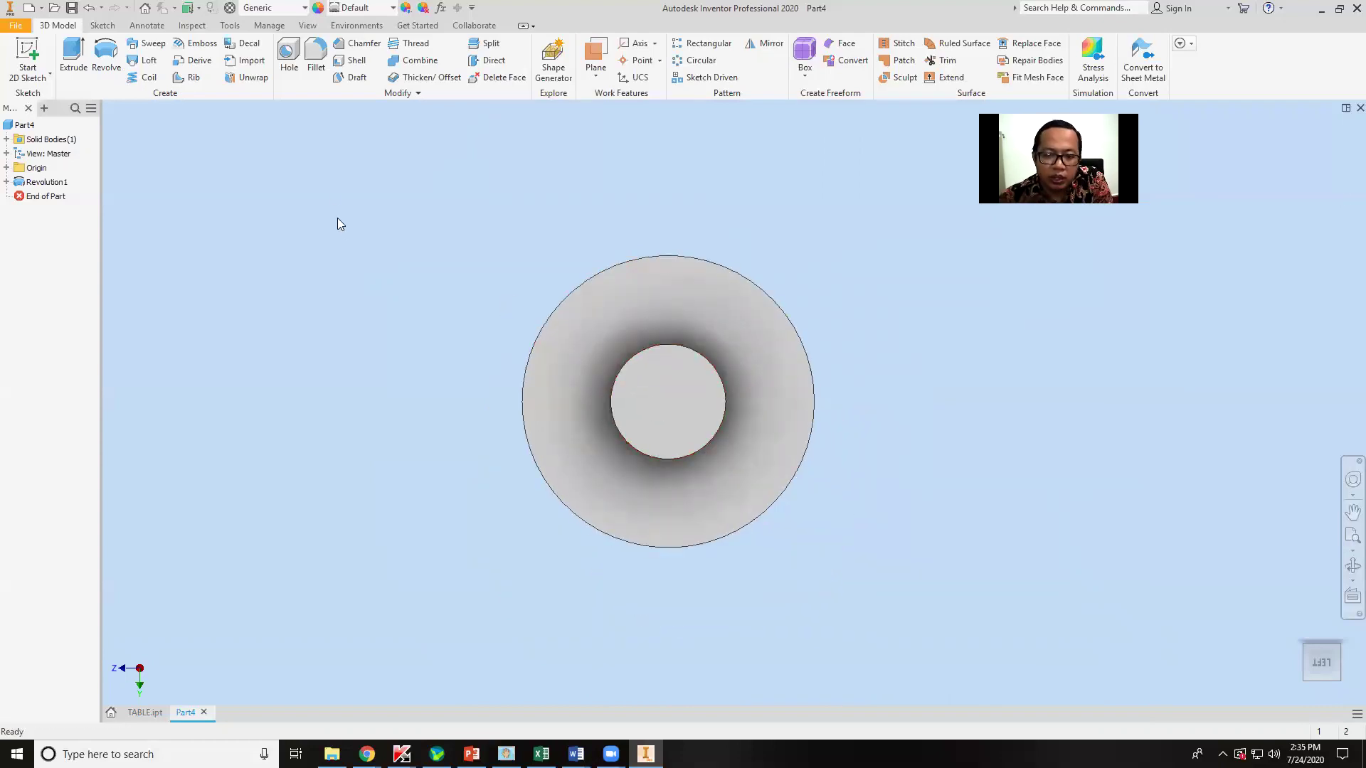
click(288, 54)
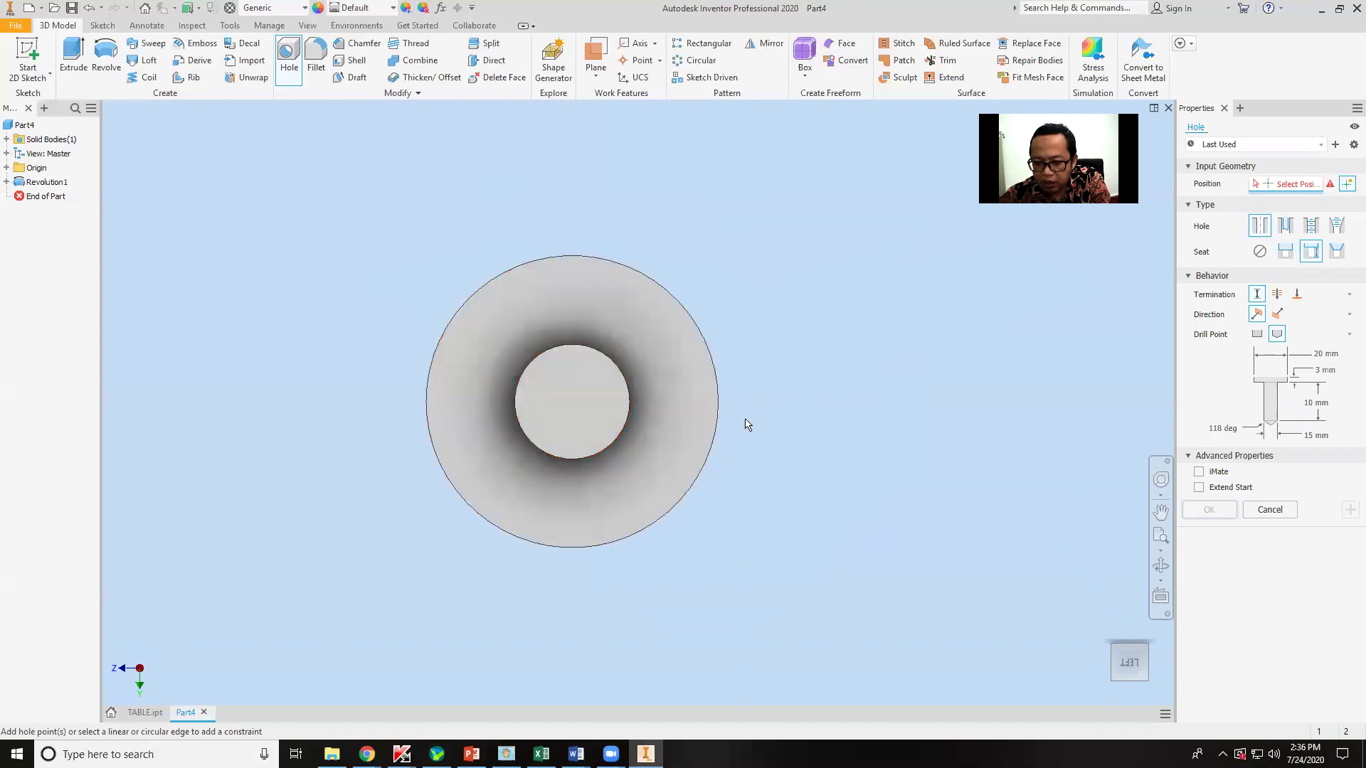
scroll(759, 409, up, 3)
shift+middle_drag(771, 400, 811, 375)
shift+middle_drag(653, 368, 640, 398)
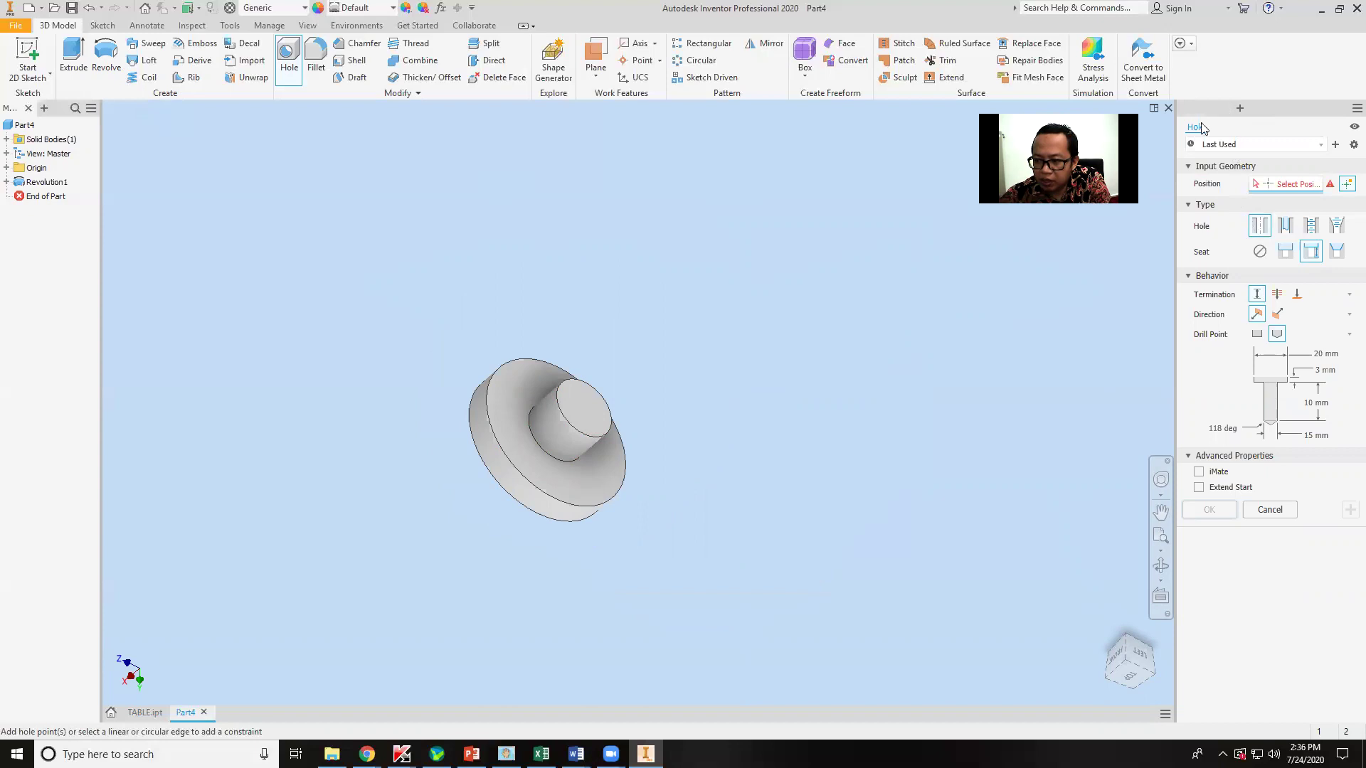
key(Escape)
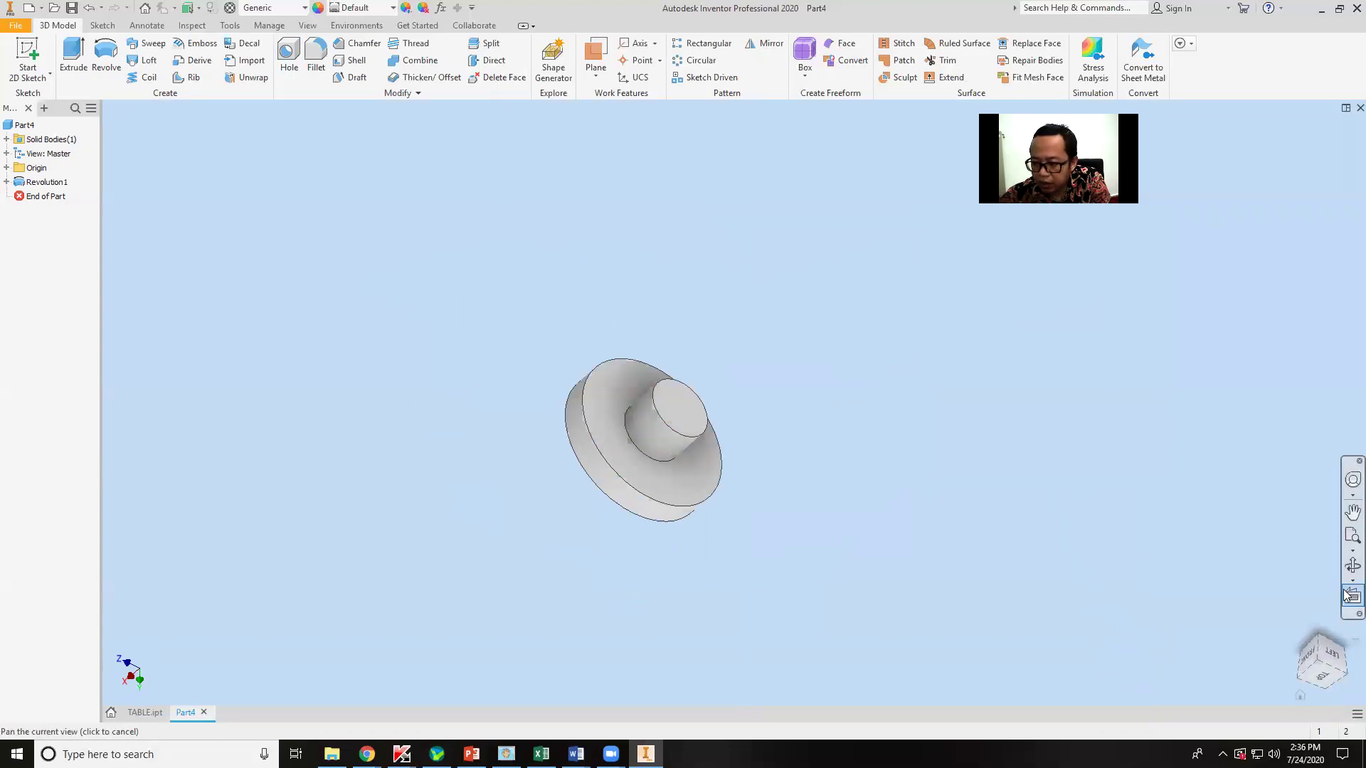
Sketch a single point at the centre of the small cylinder's end face and finish the sketch
click(1346, 599)
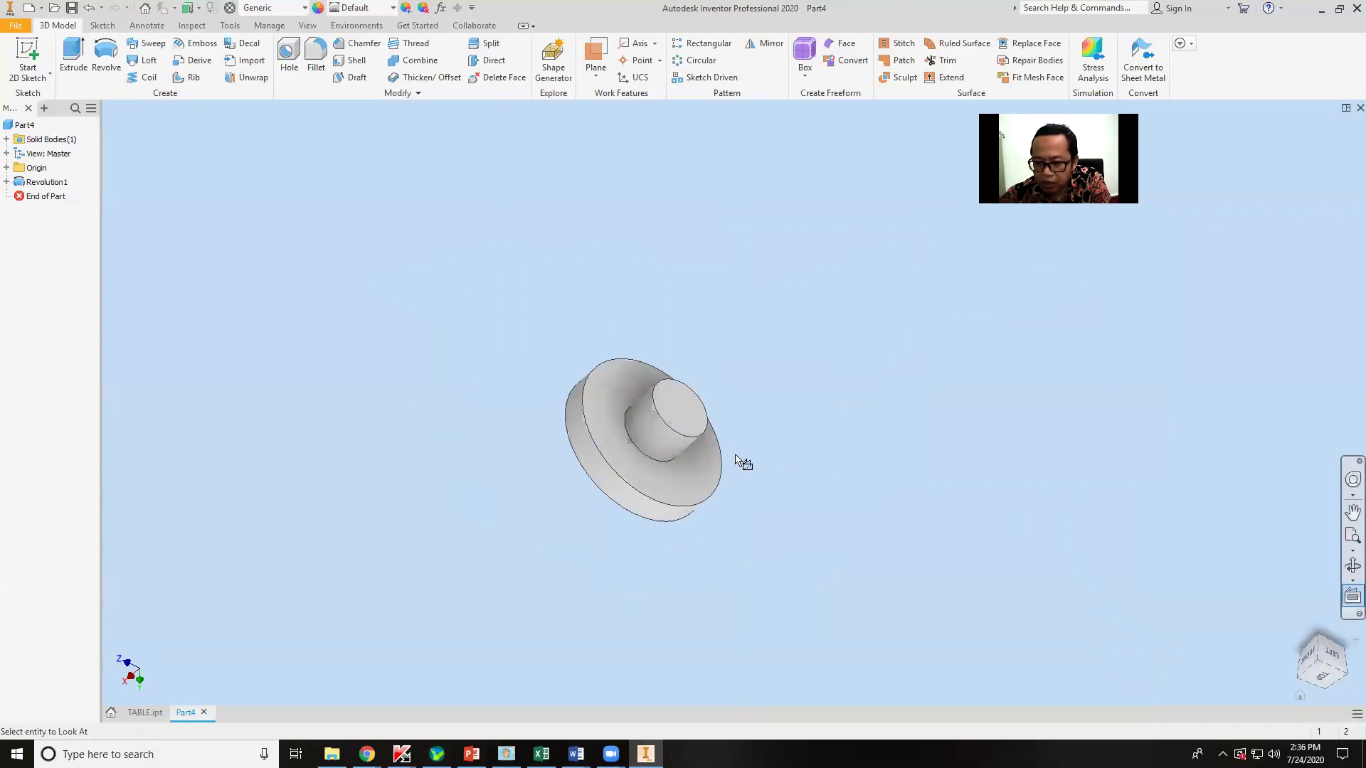
click(699, 420)
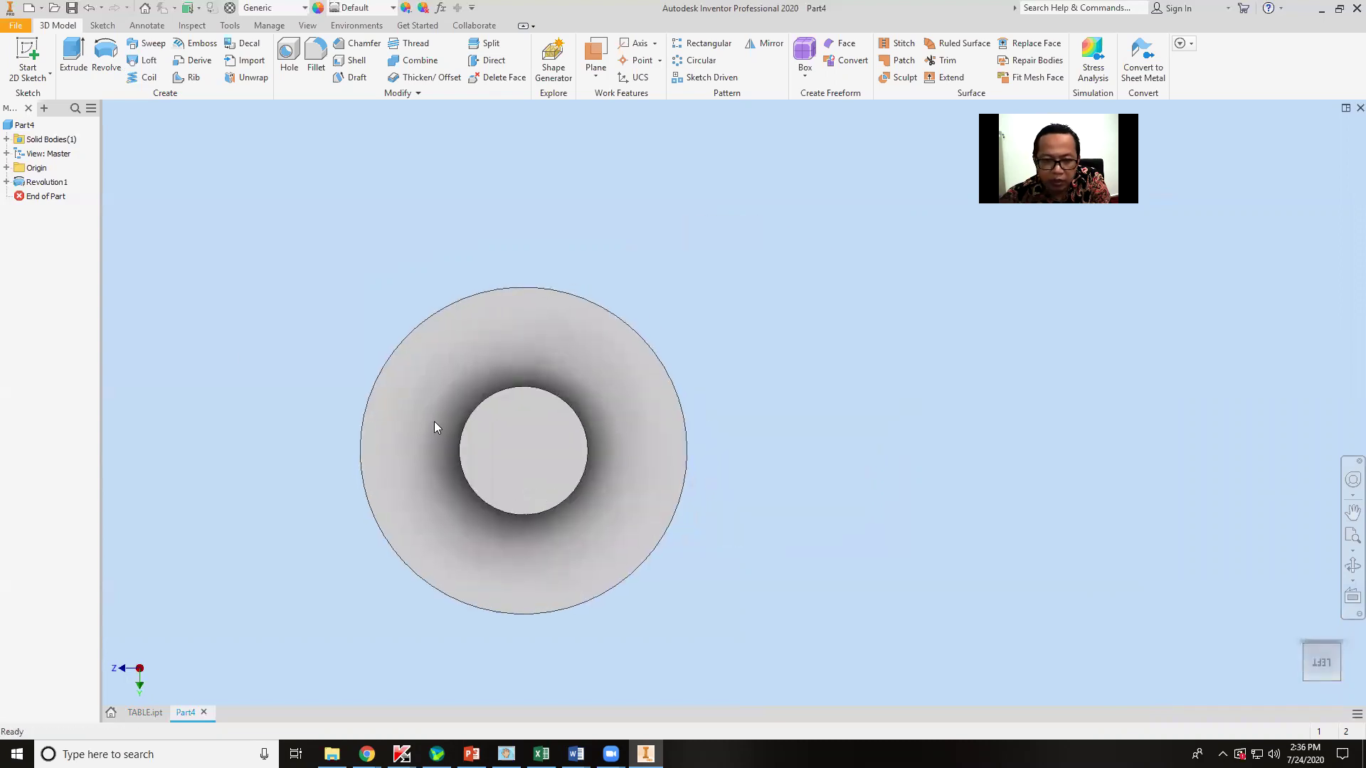
click(27, 49)
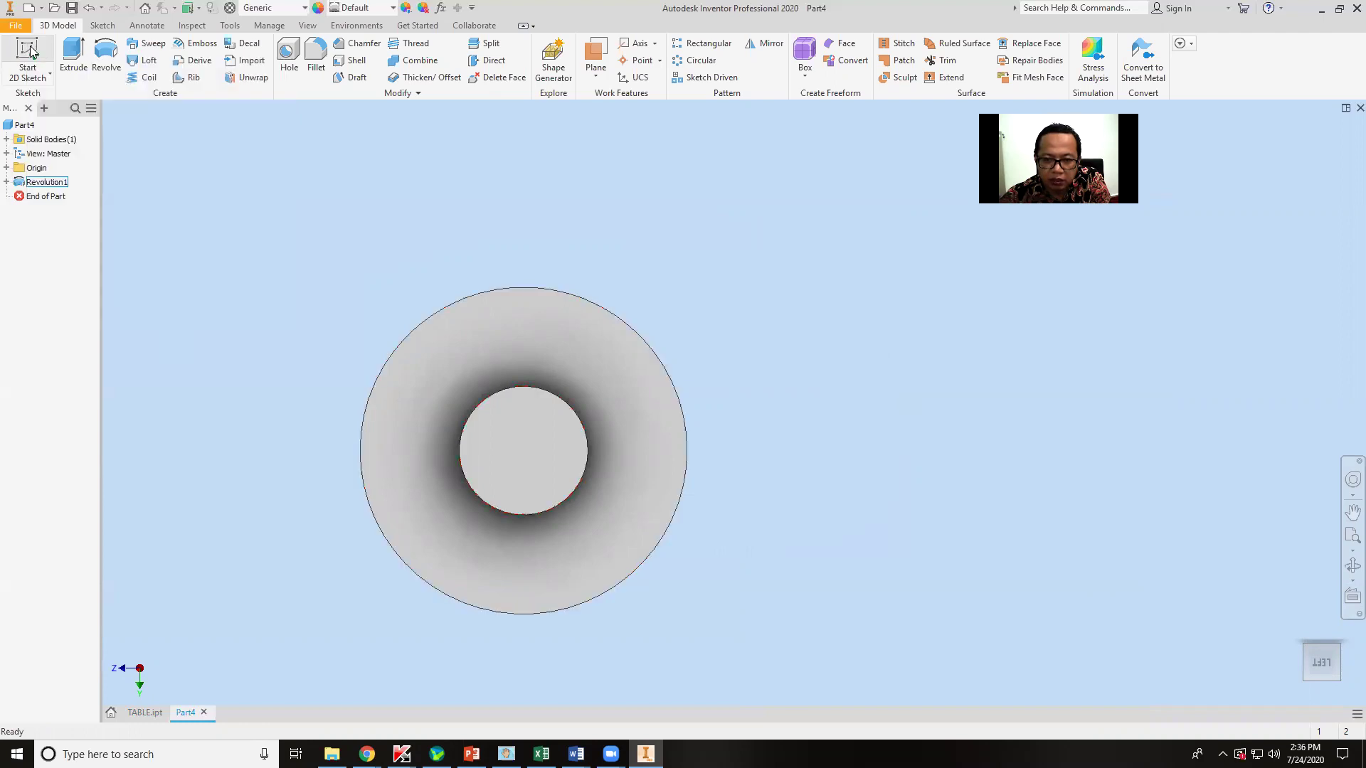
click(525, 452)
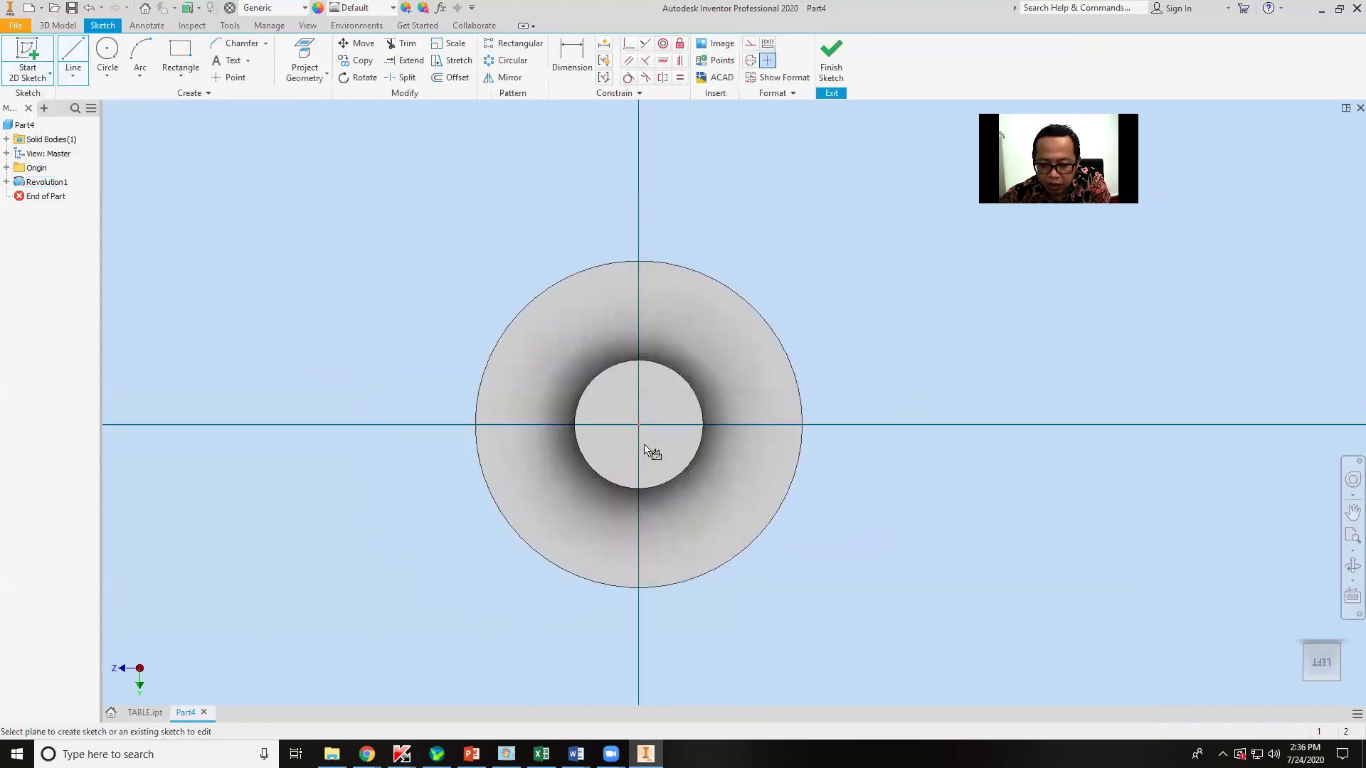
shift+middle_drag(734, 460, 690, 372)
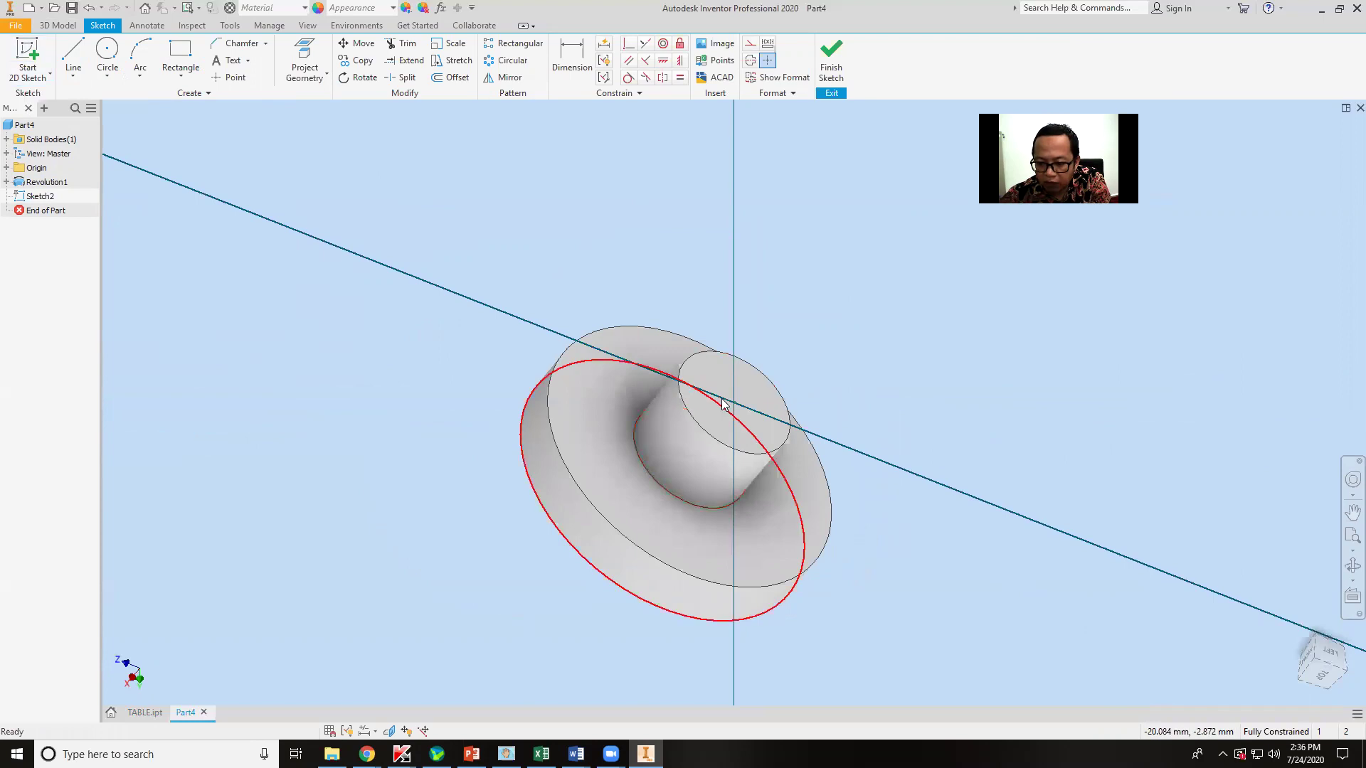
shift+middle_drag(732, 426, 705, 384)
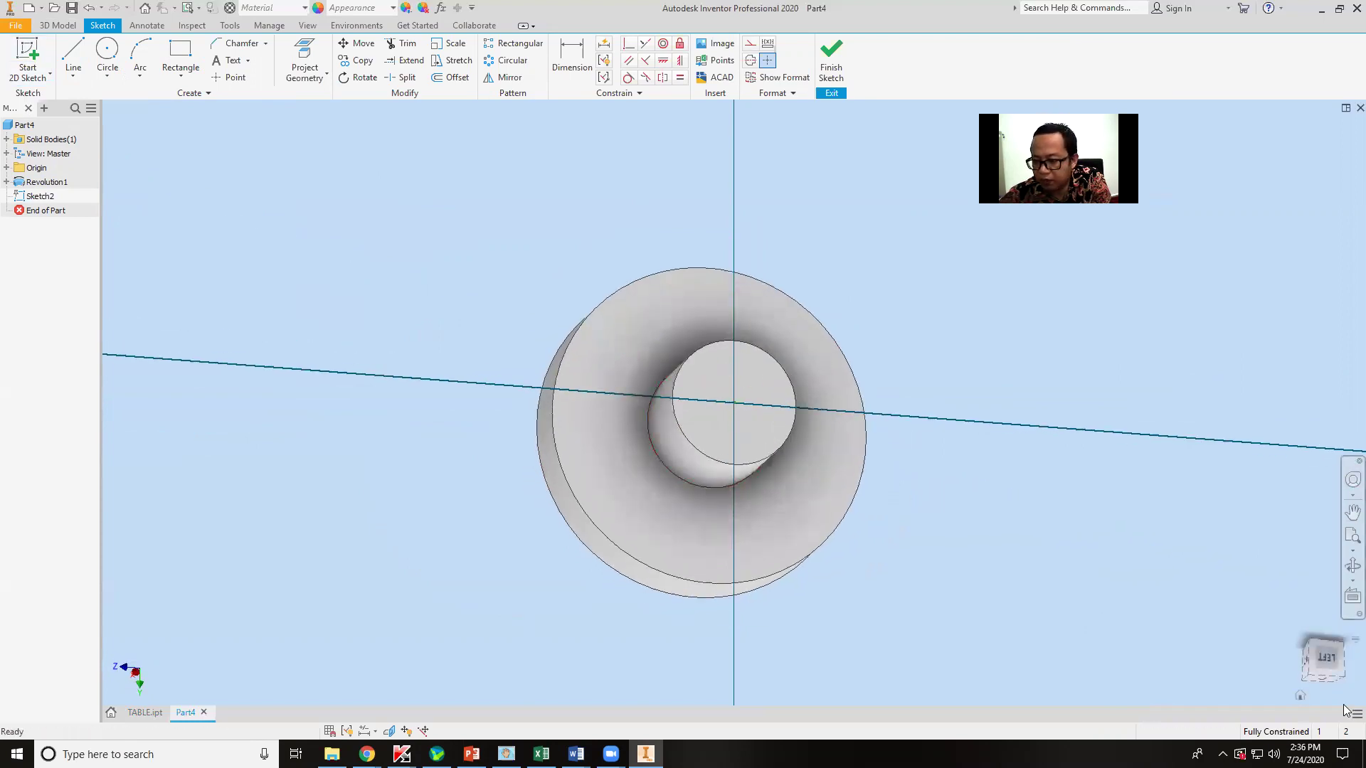
click(1346, 601)
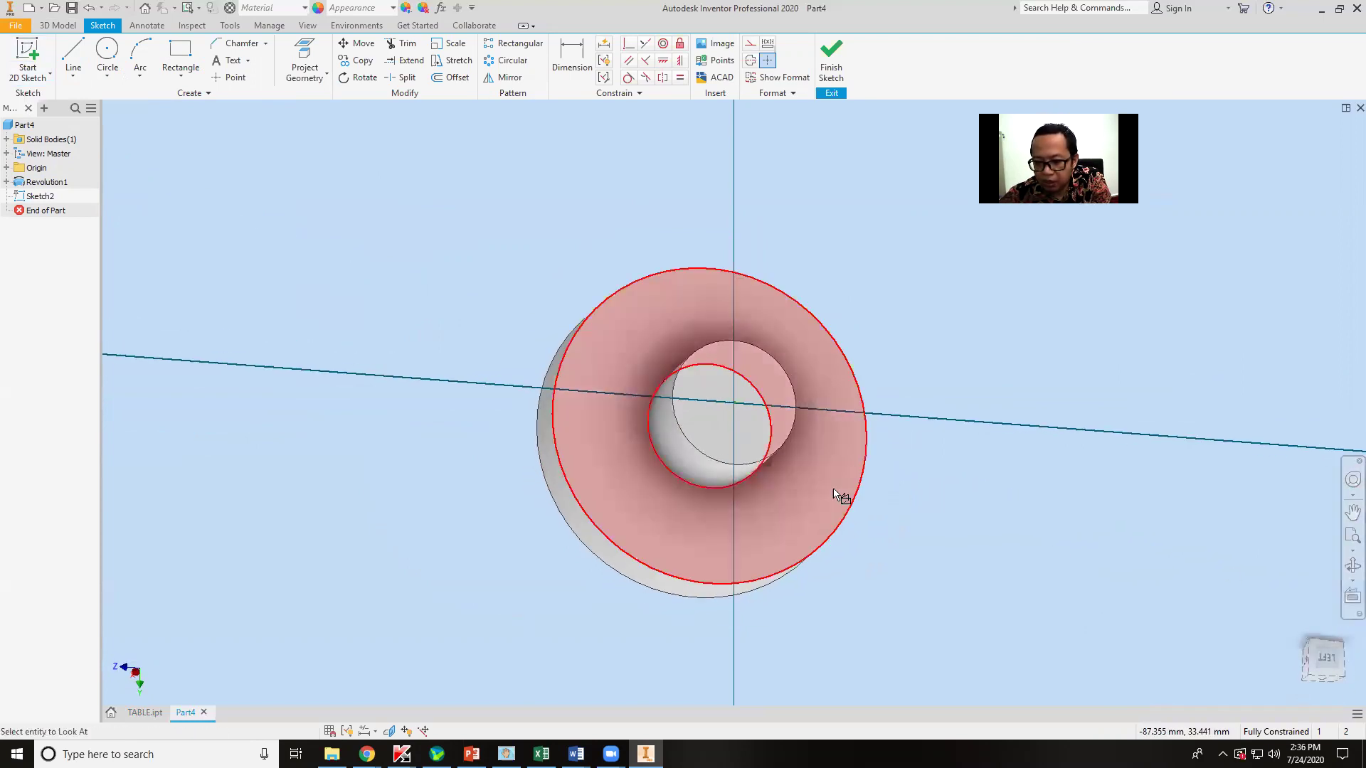
click(773, 398)
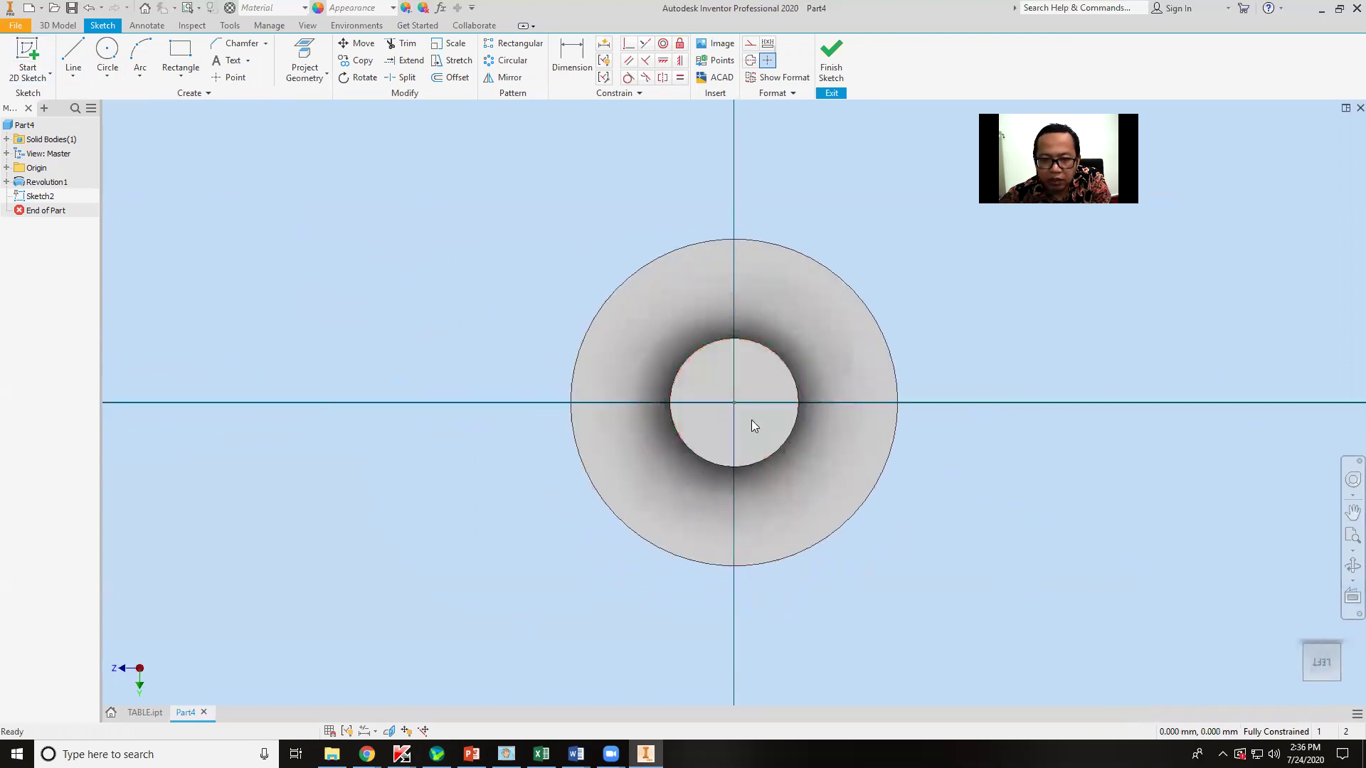
click(232, 79)
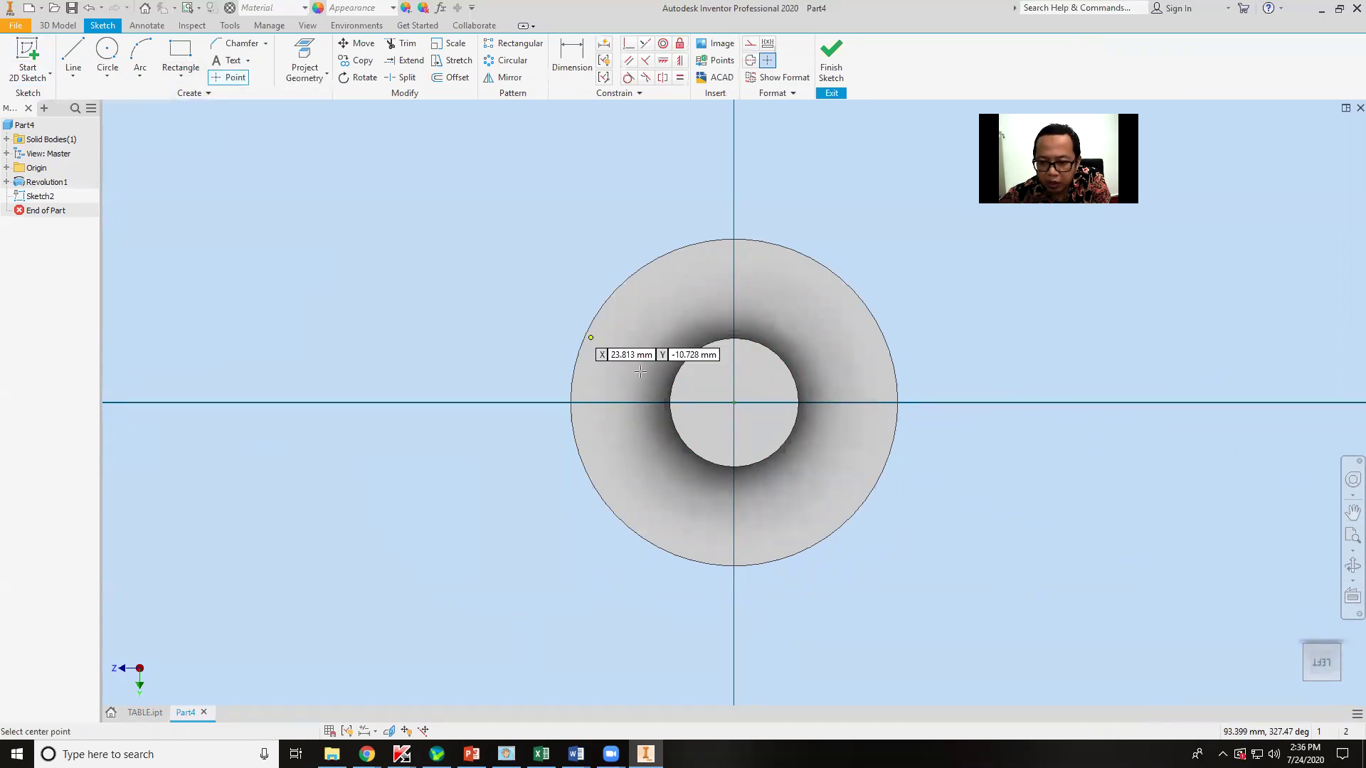
click(734, 403)
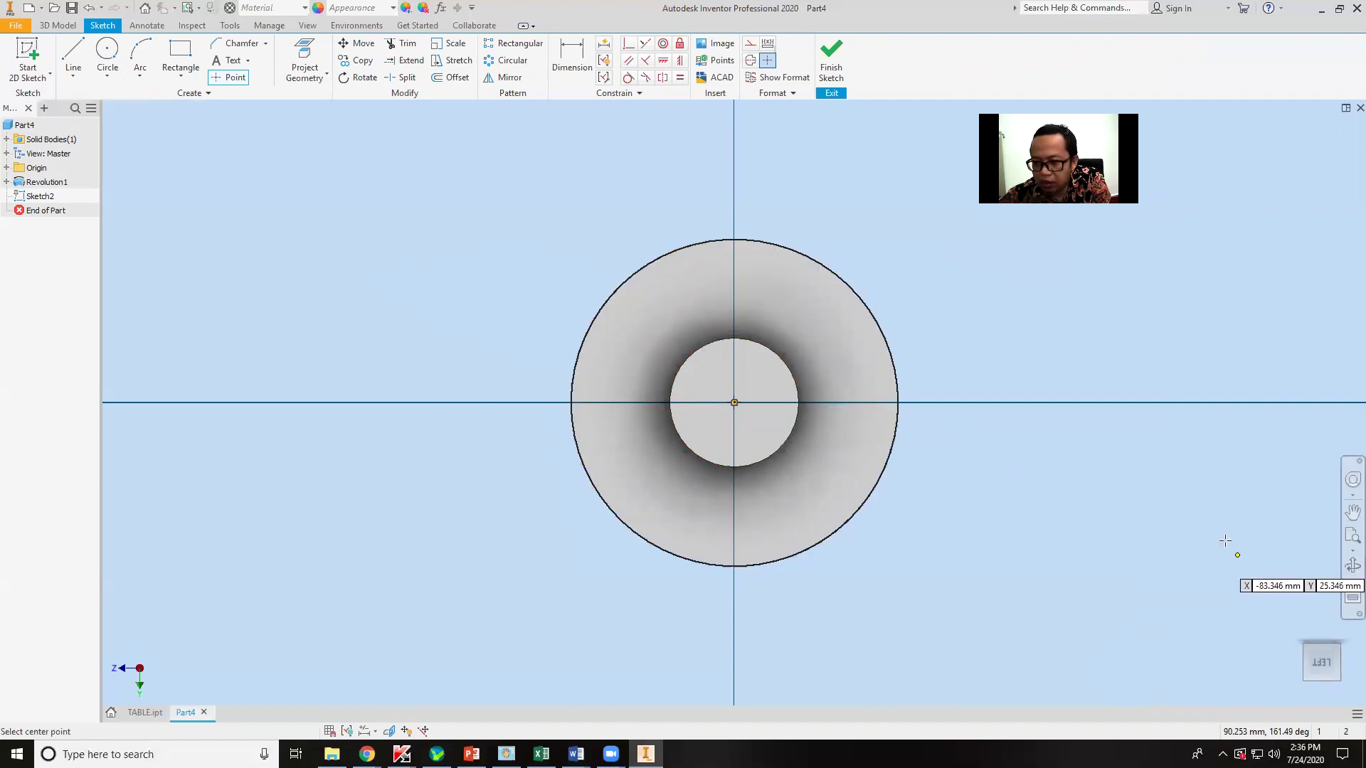
click(831, 57)
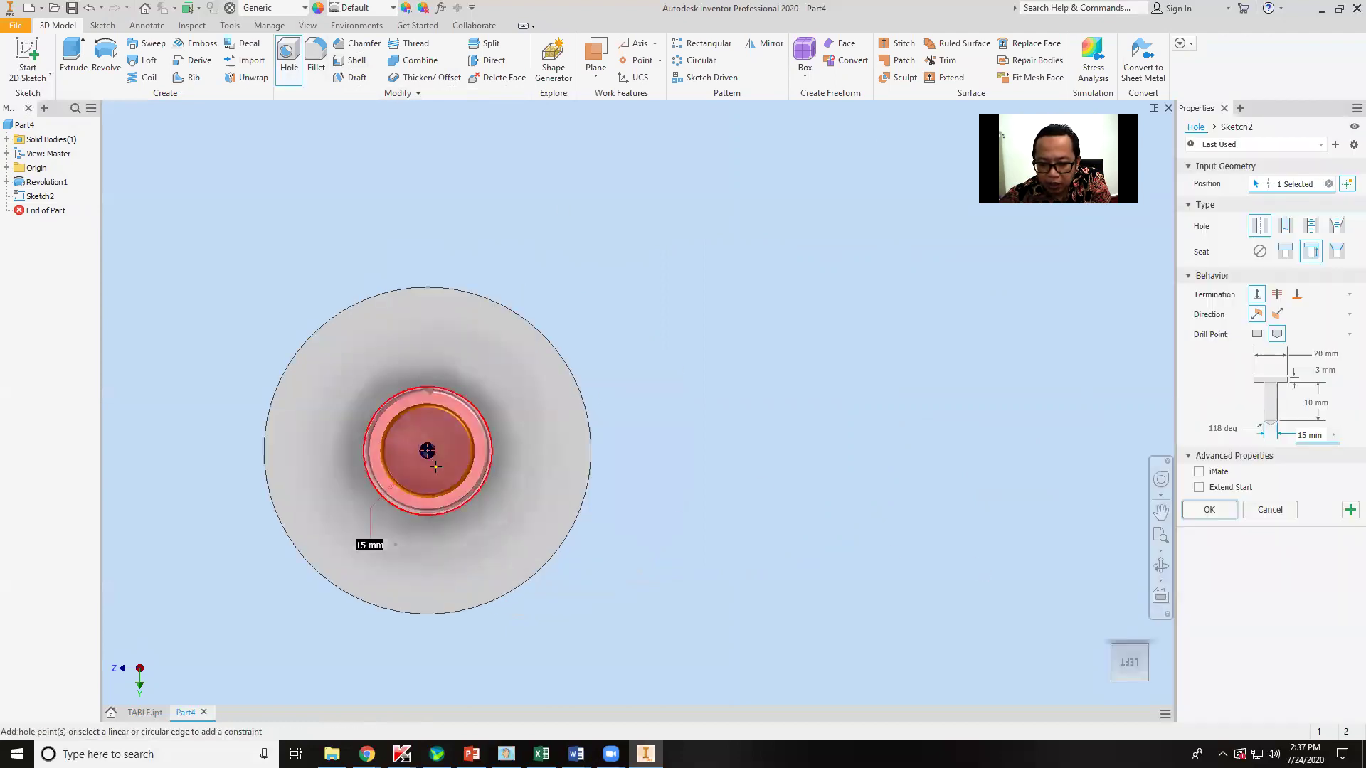
Set the hole at the sketched centre point to Through All termination and check its path from both sides
shift+middle_drag(506, 457, 402, 422)
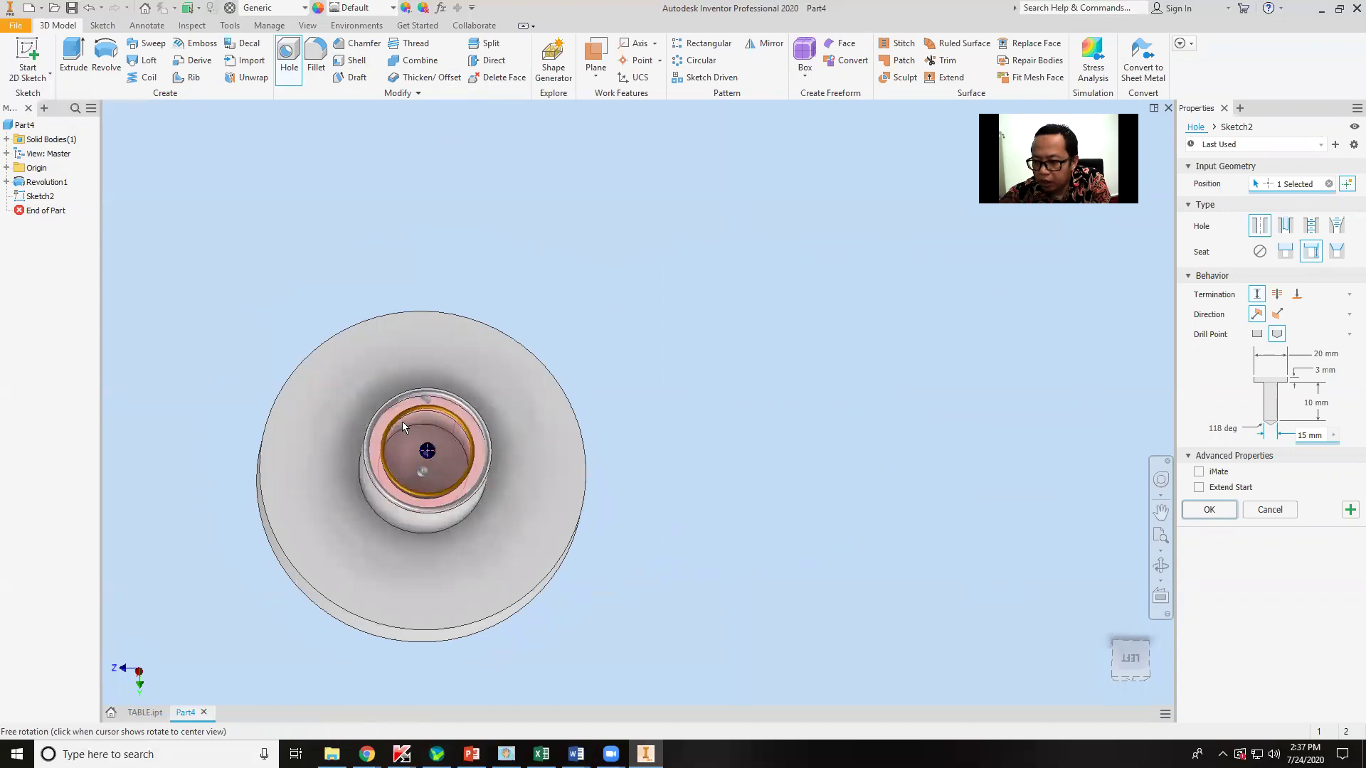
click(1277, 295)
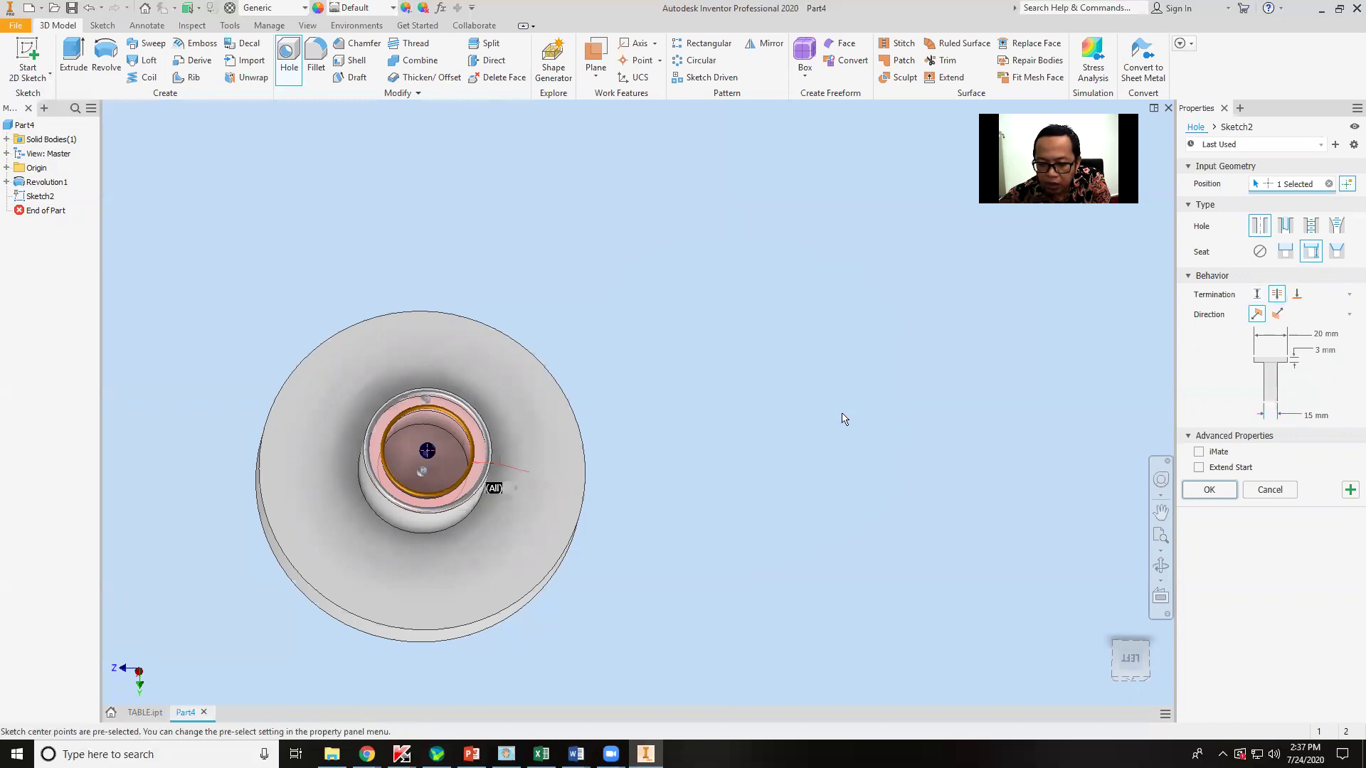
drag(787, 463, 583, 510)
key(Escape)
key(F6)
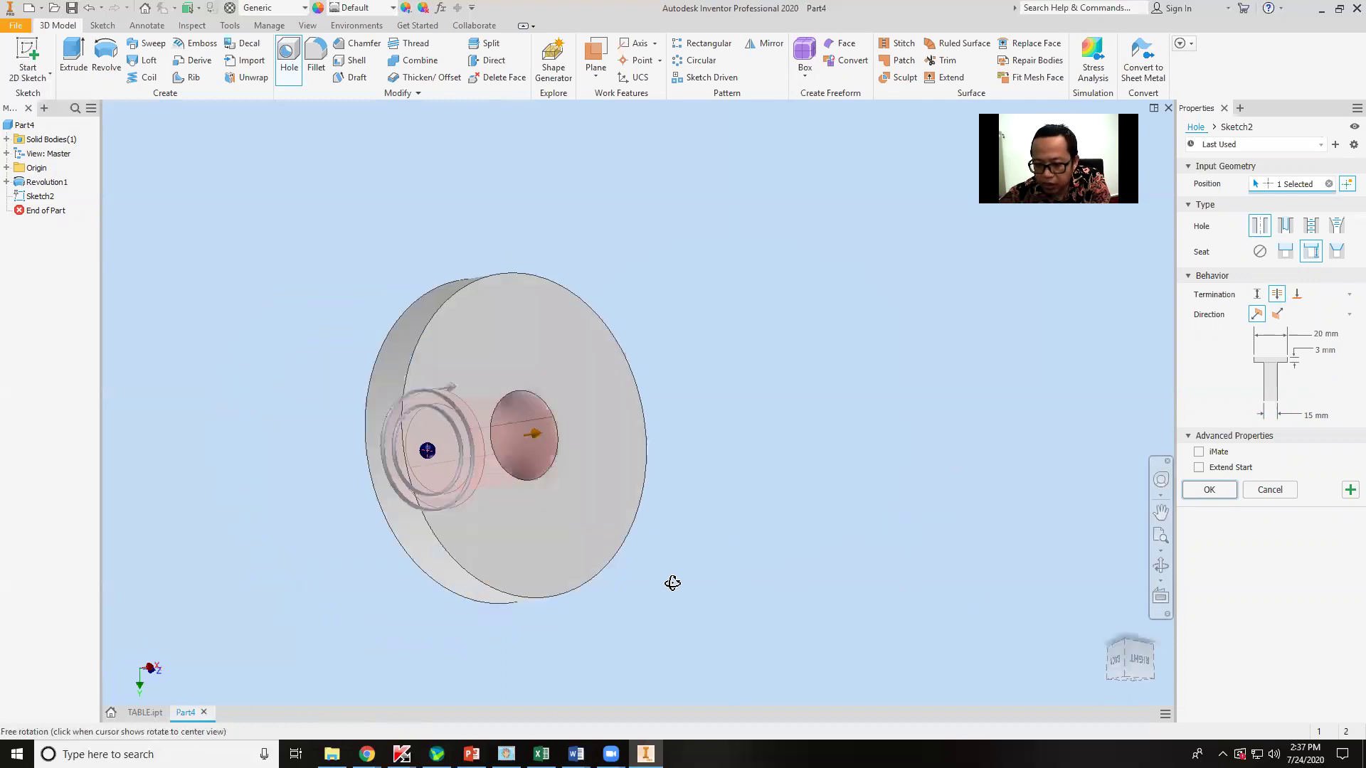
key(F4)
drag(676, 467, 954, 461)
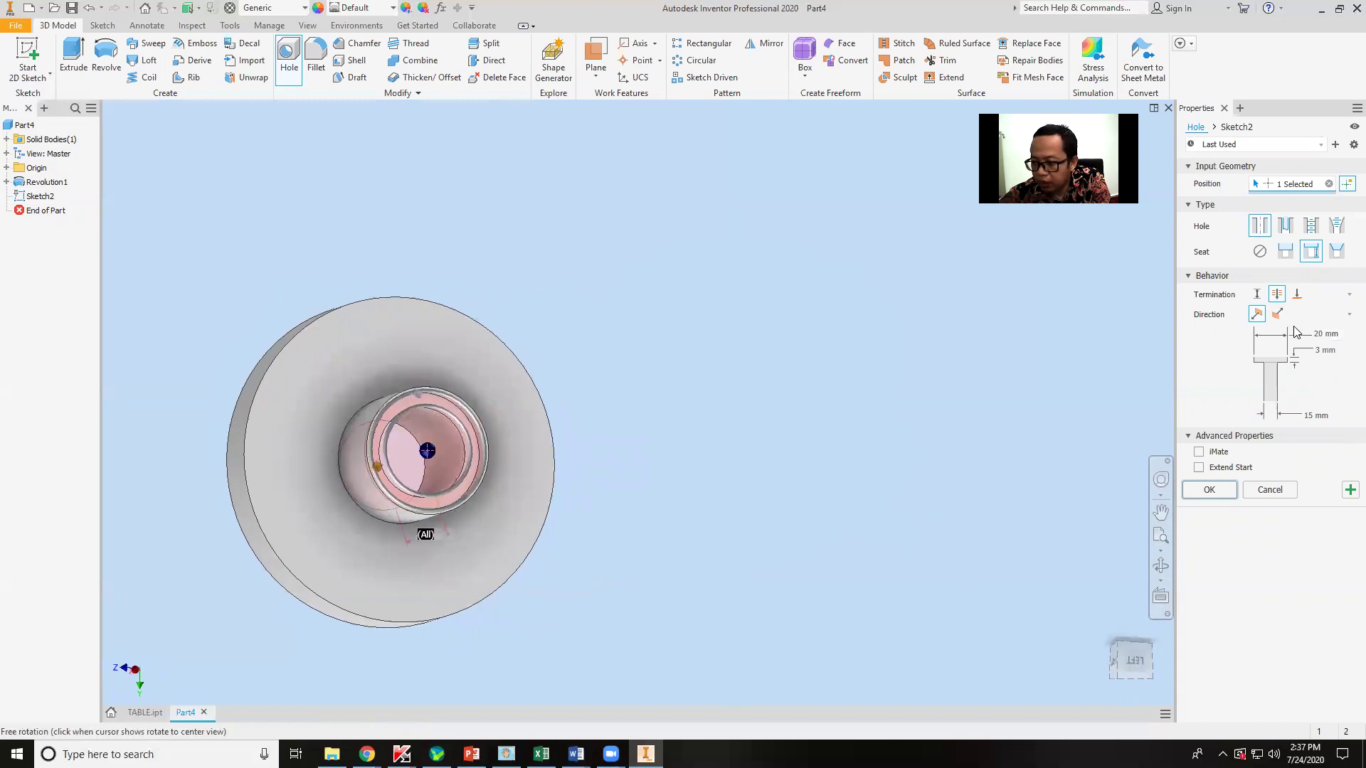
Set the hole's seat diameter to 20 mm, seat depth to 5 mm and hole diameter to 10 mm, and create it
click(1322, 334)
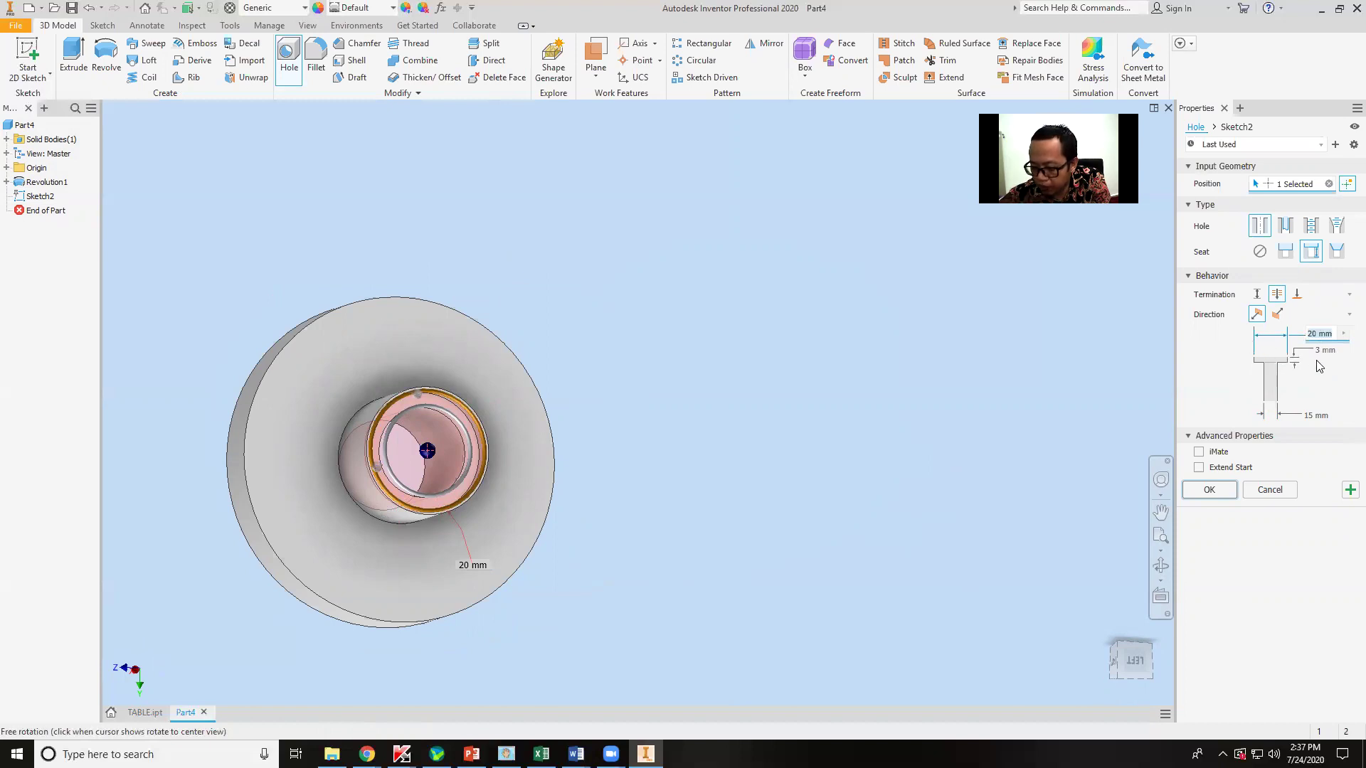
text(1)
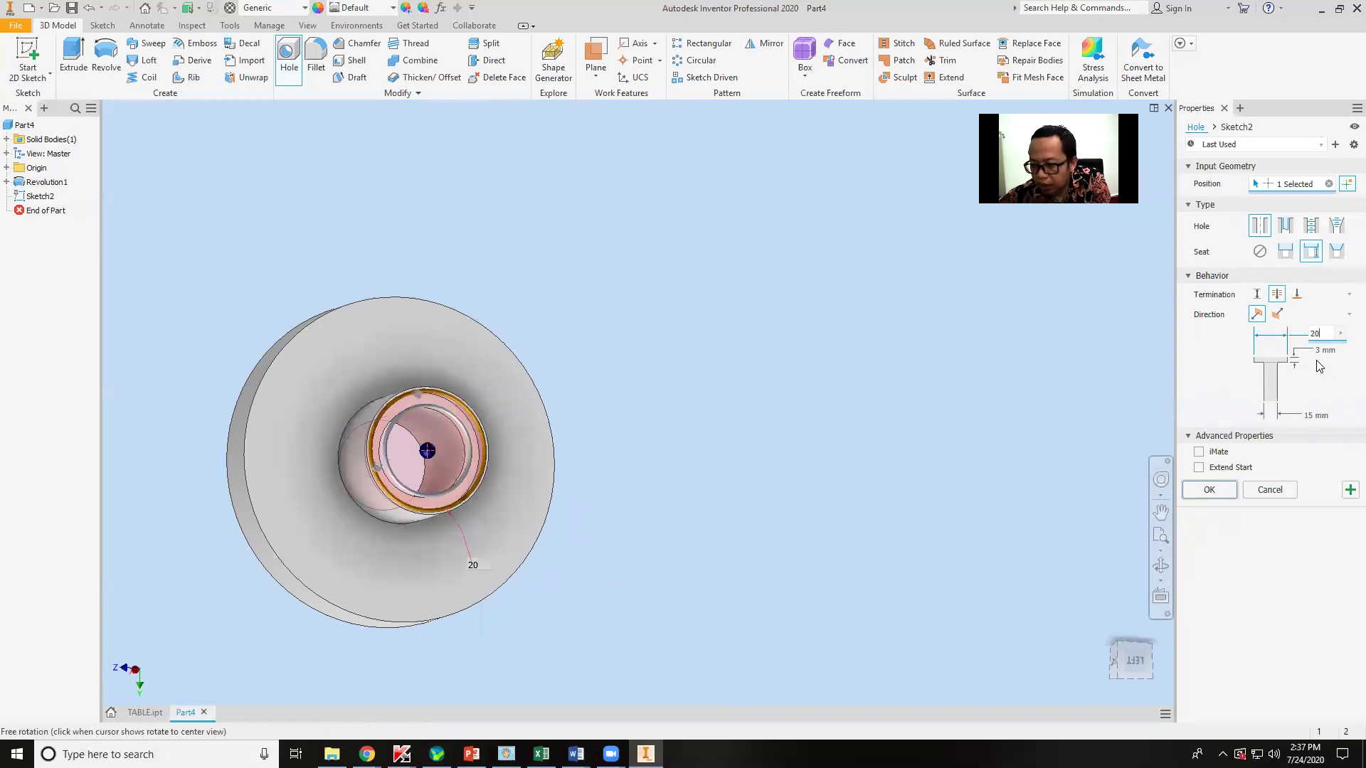
click(1321, 356)
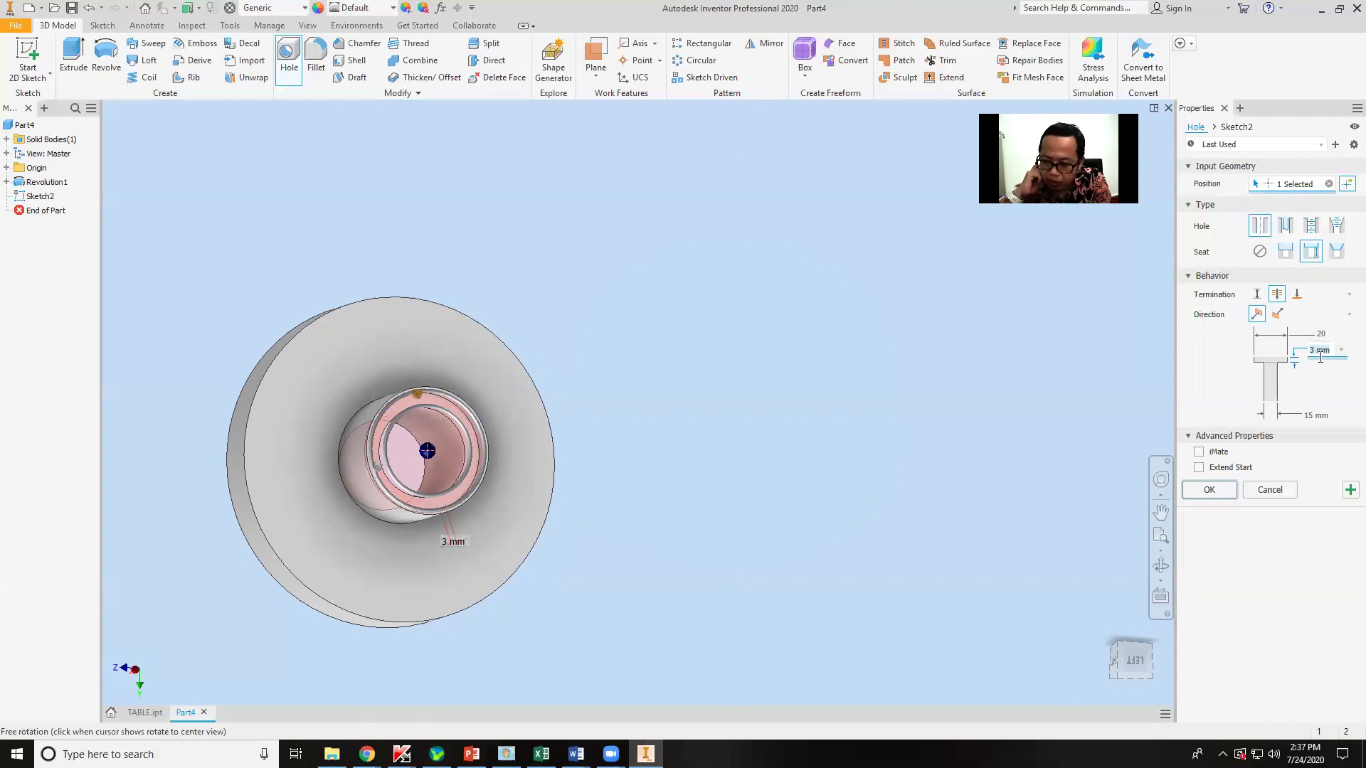
text(5)
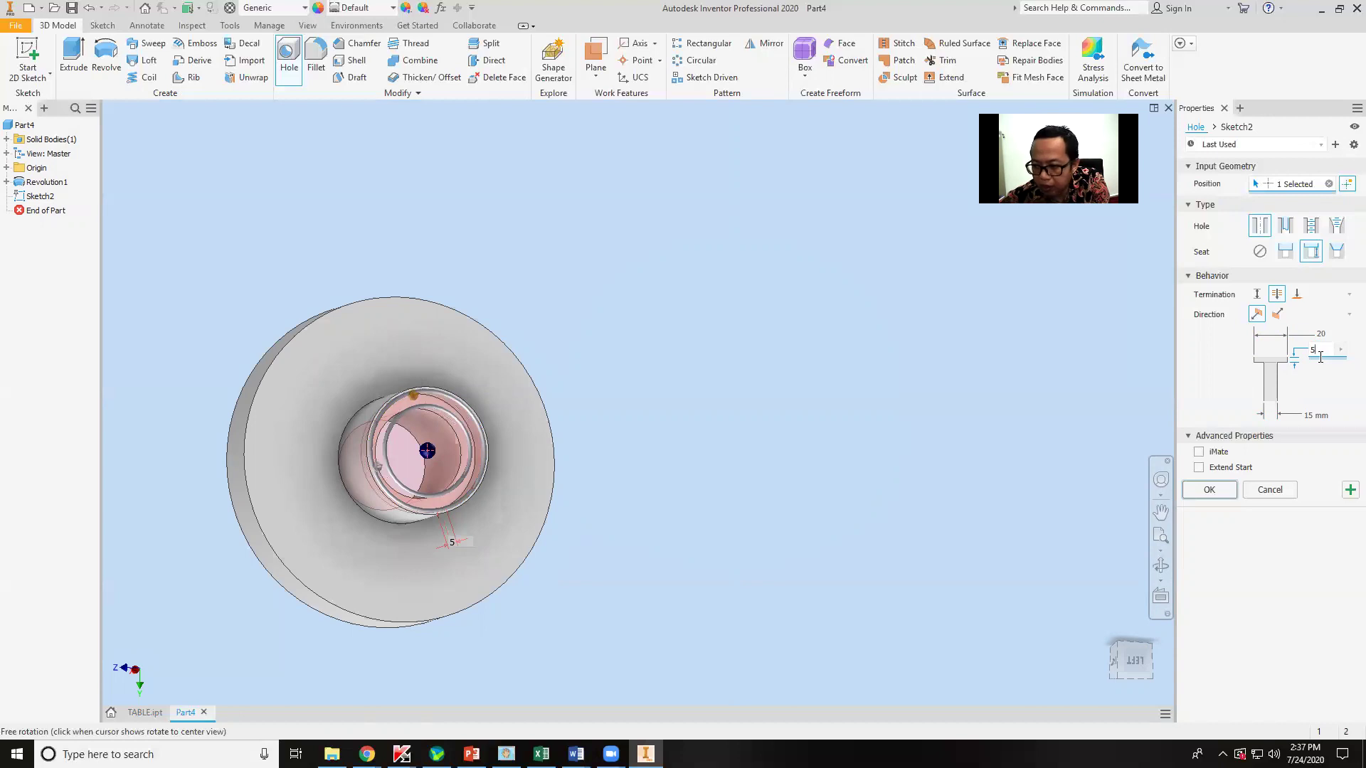
click(1314, 420)
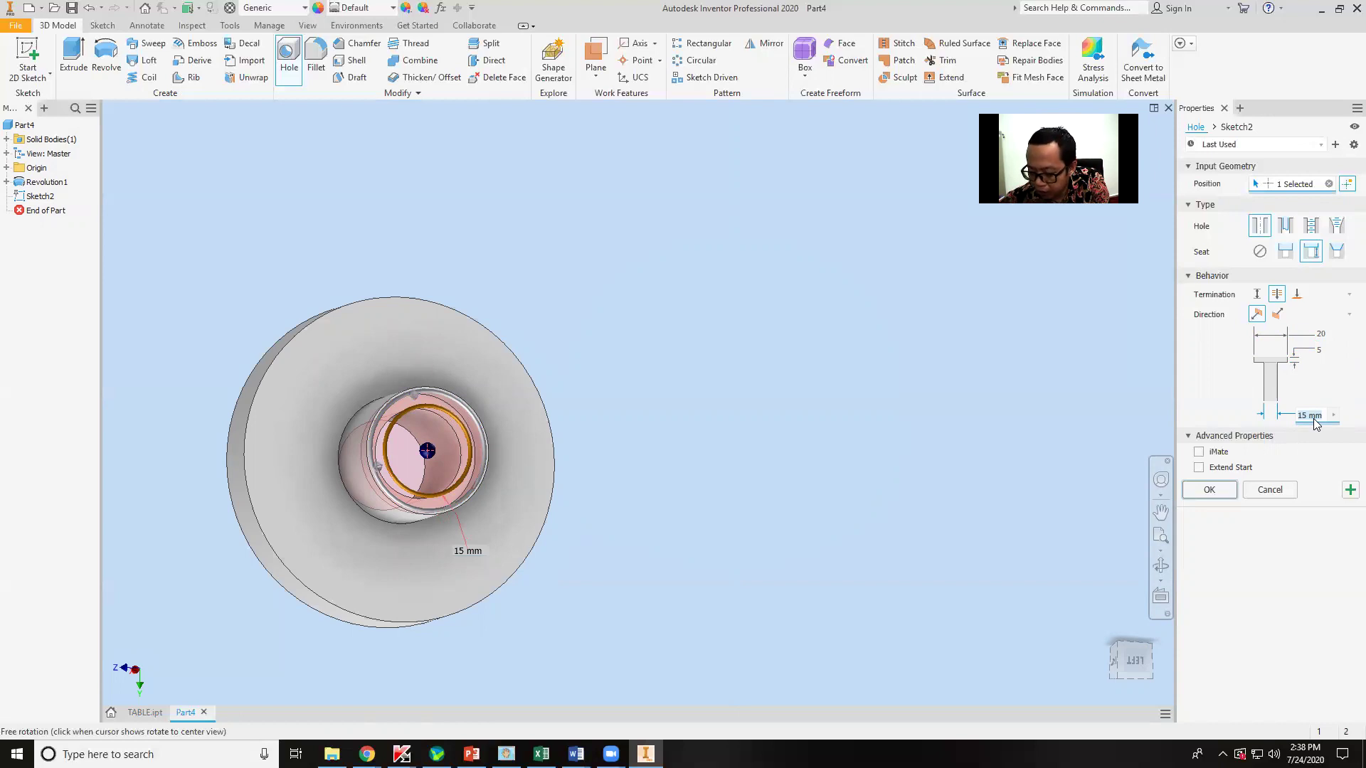
text(10)
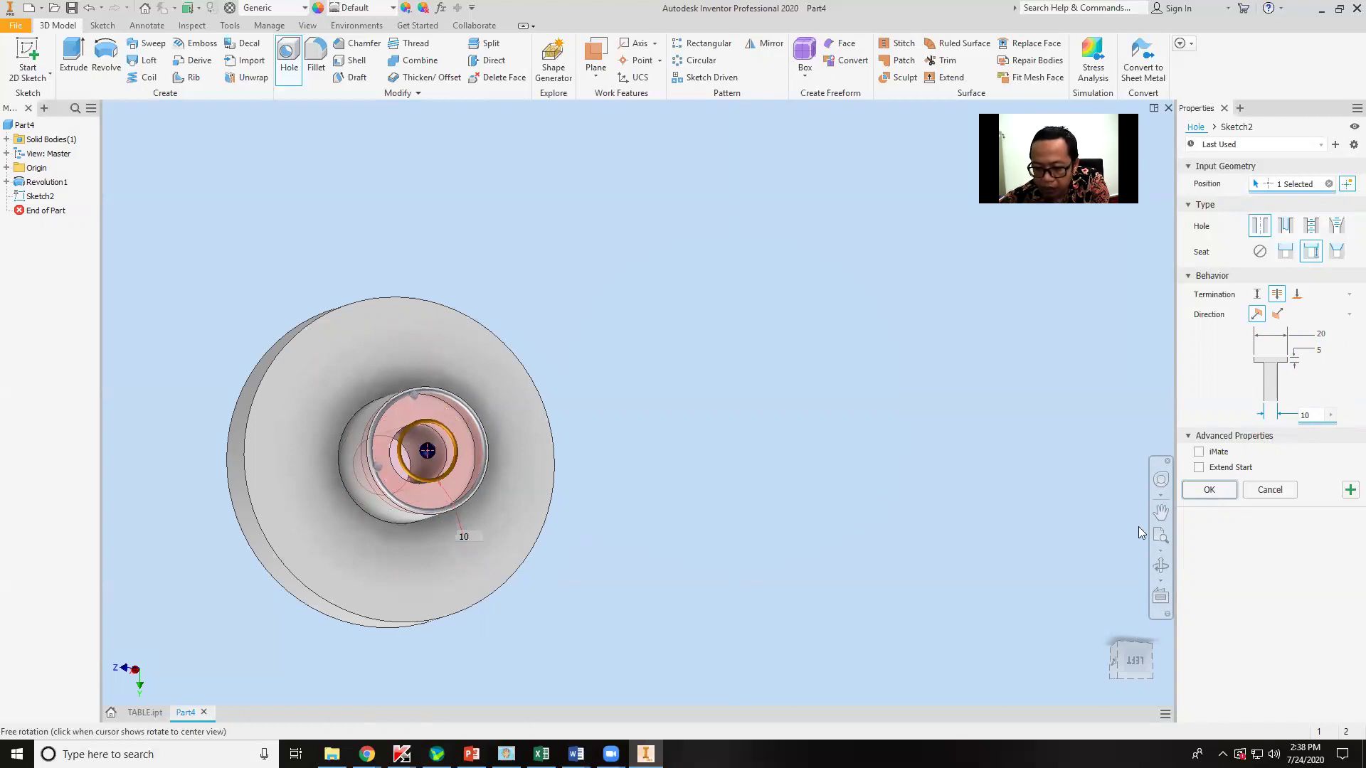
key(Return)
Start a new sketch on the large disc's flat back face
drag(669, 652, 577, 449)
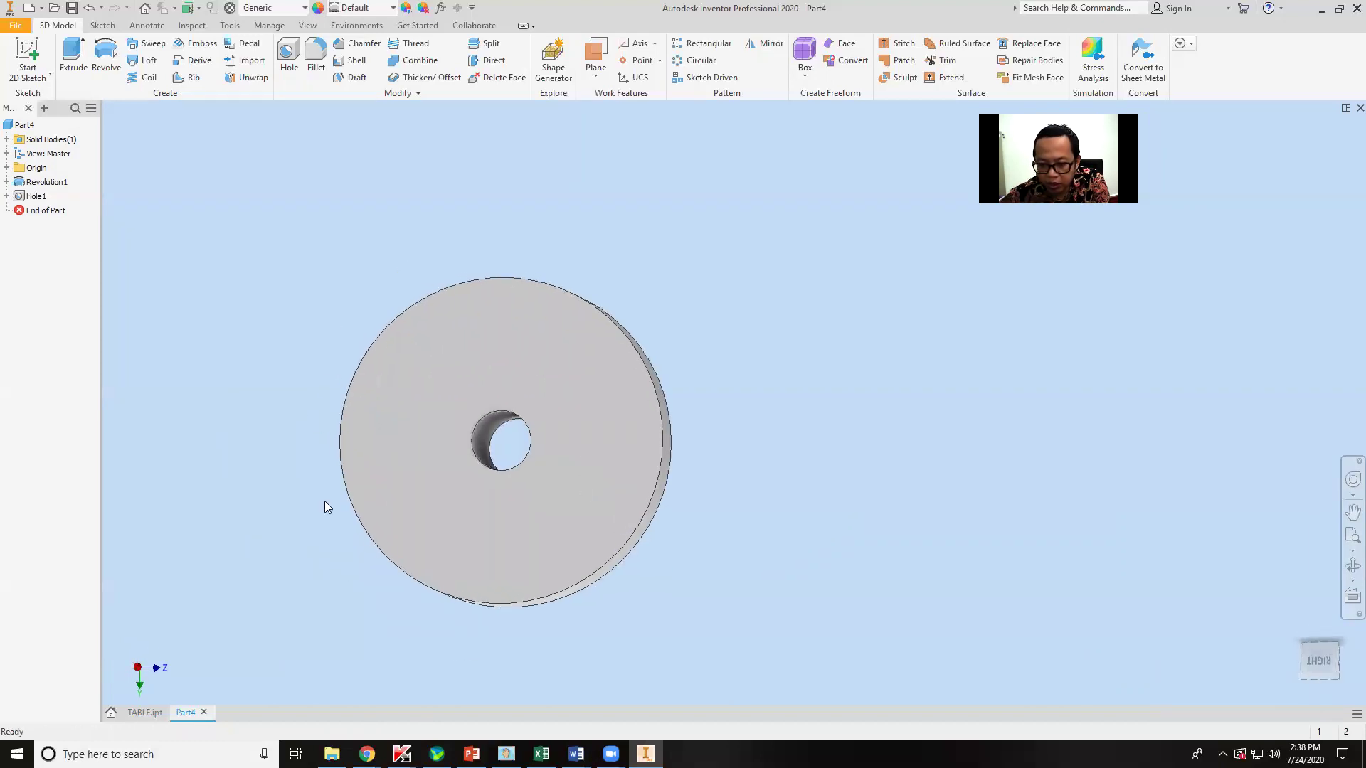
shift+middle_drag(510, 473, 523, 503)
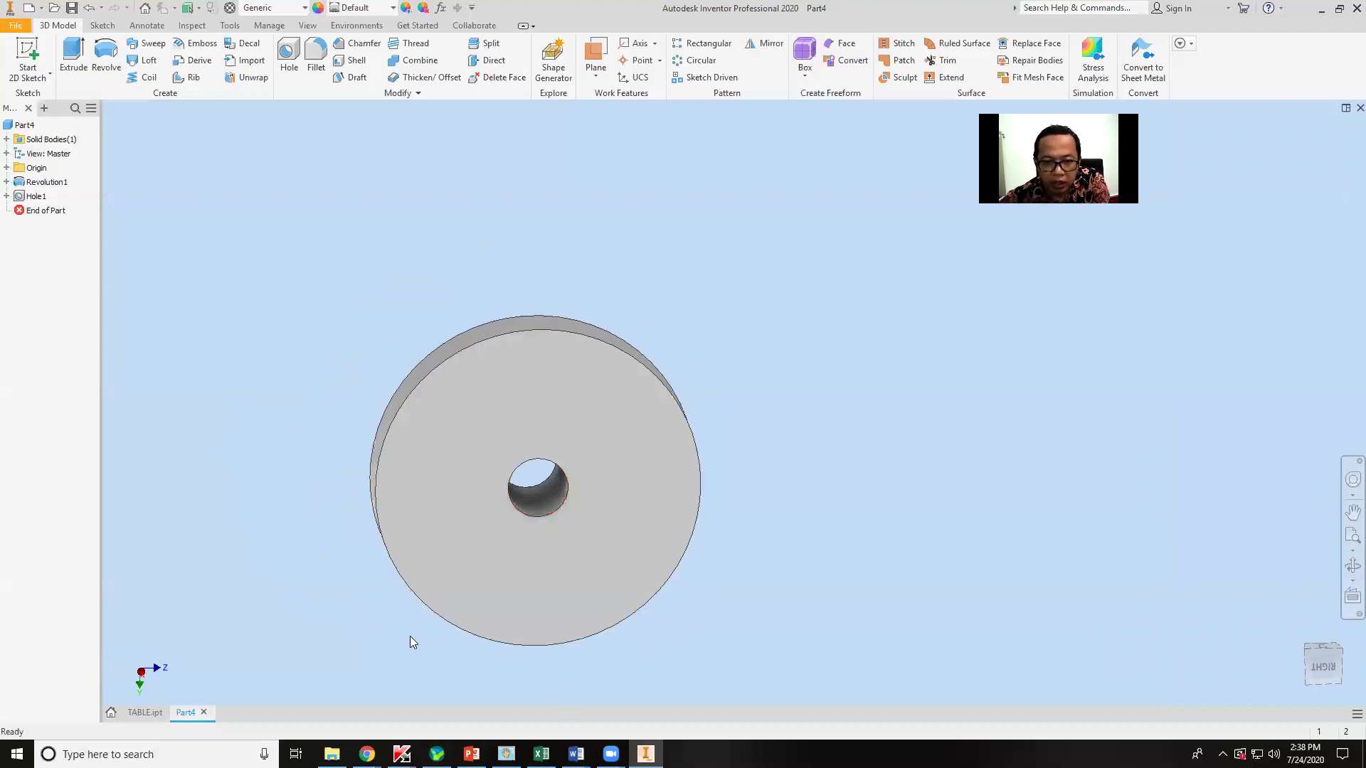
click(28, 55)
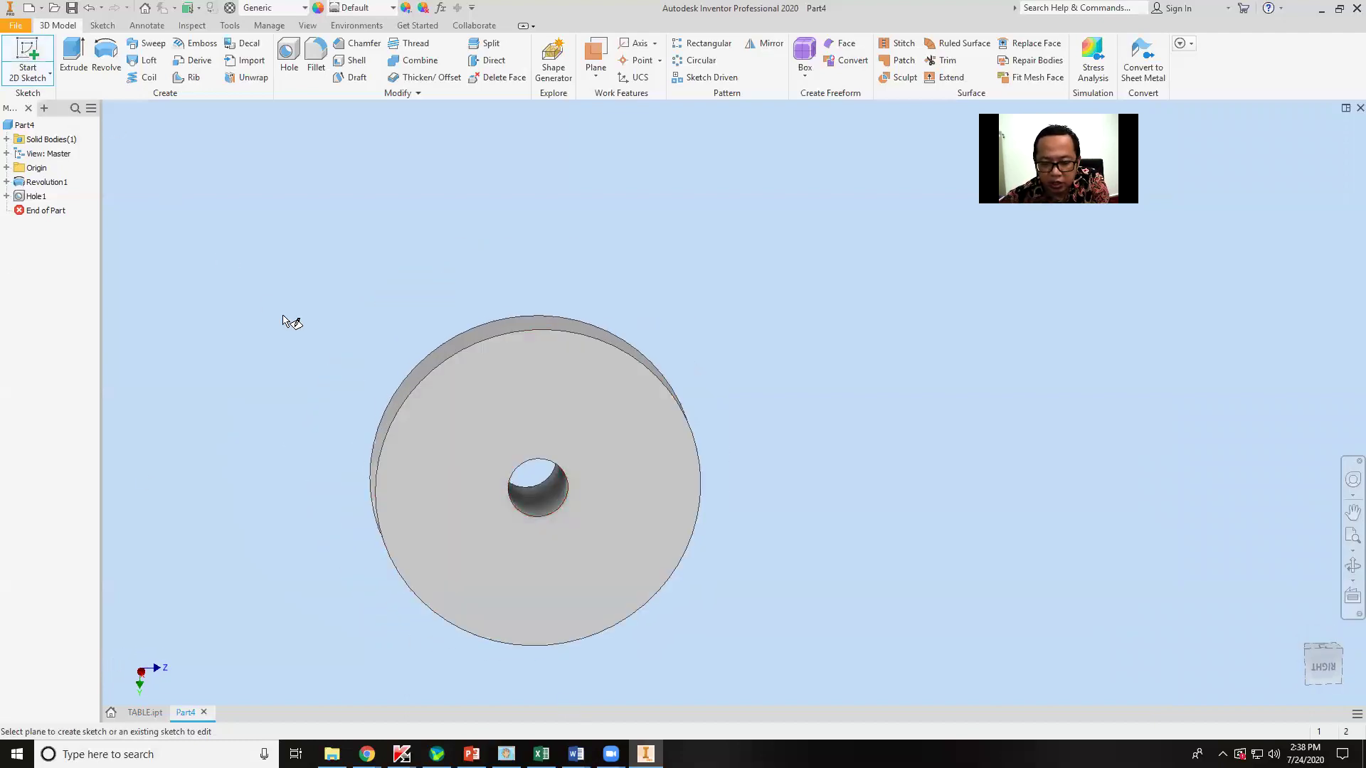
click(572, 408)
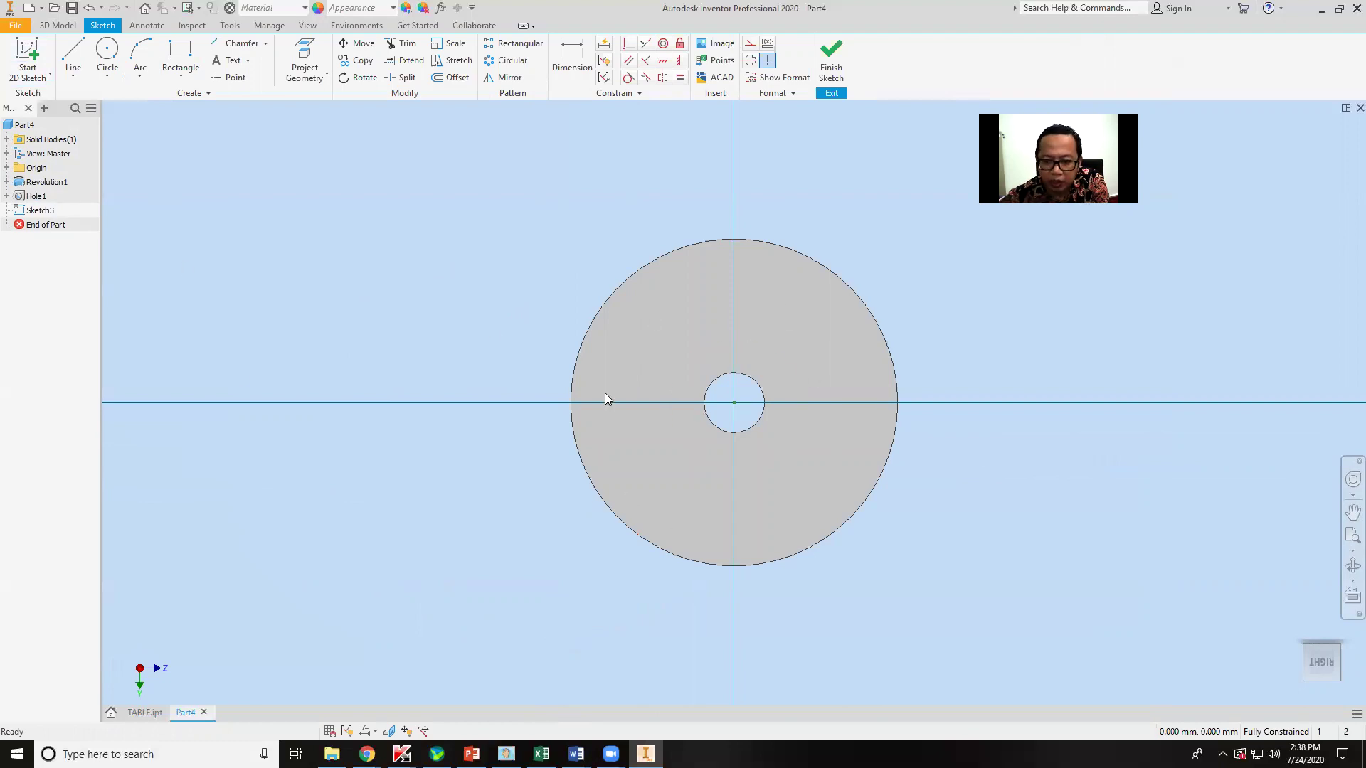
Sketch a vertical construction line from the disc's centre up to its outer edge
click(24, 124)
click(72, 56)
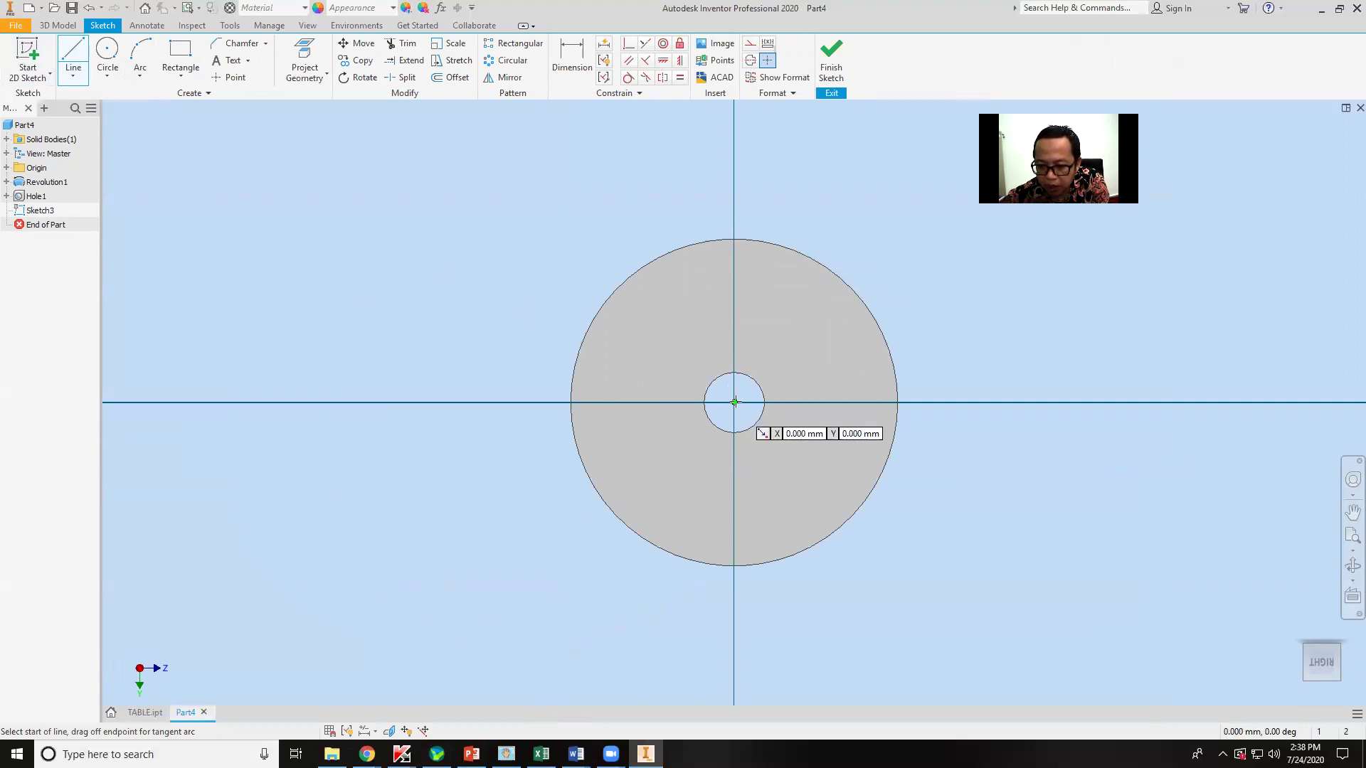
click(72, 72)
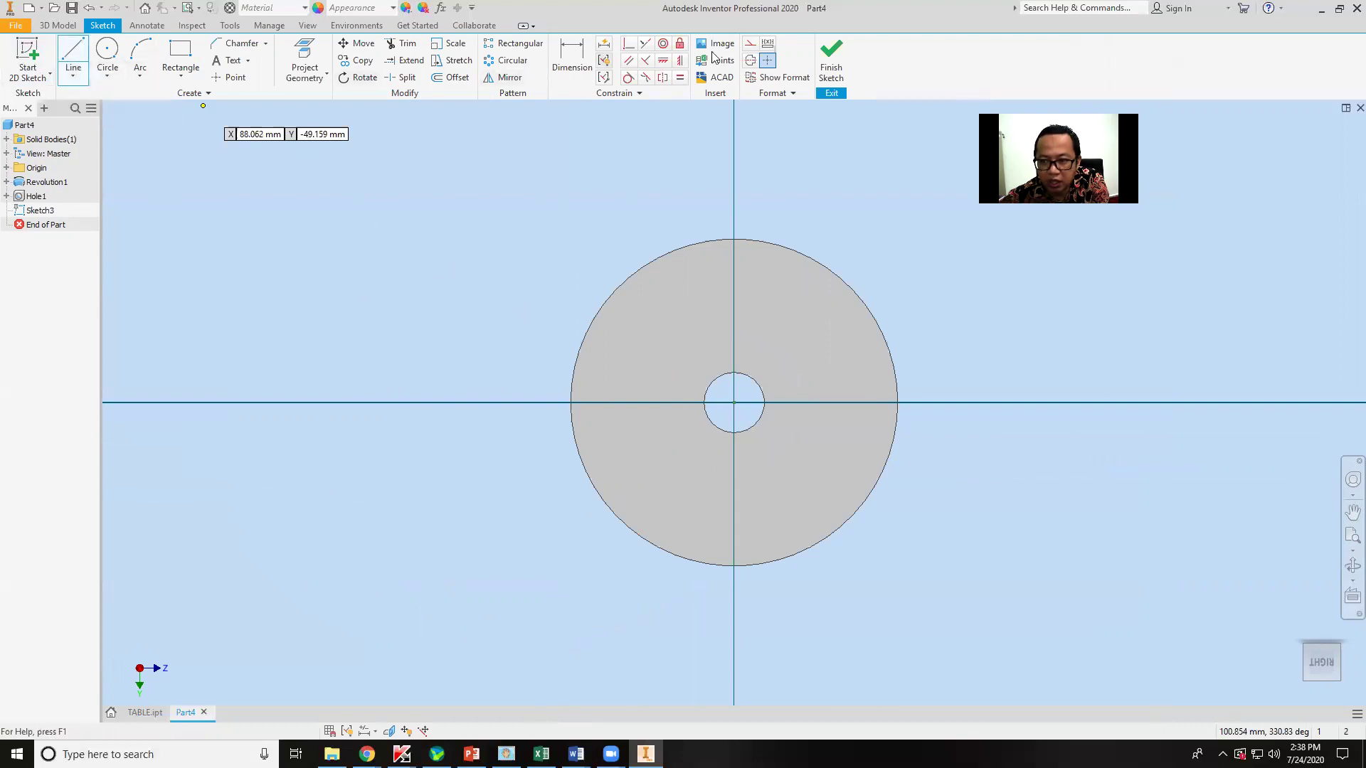
click(751, 46)
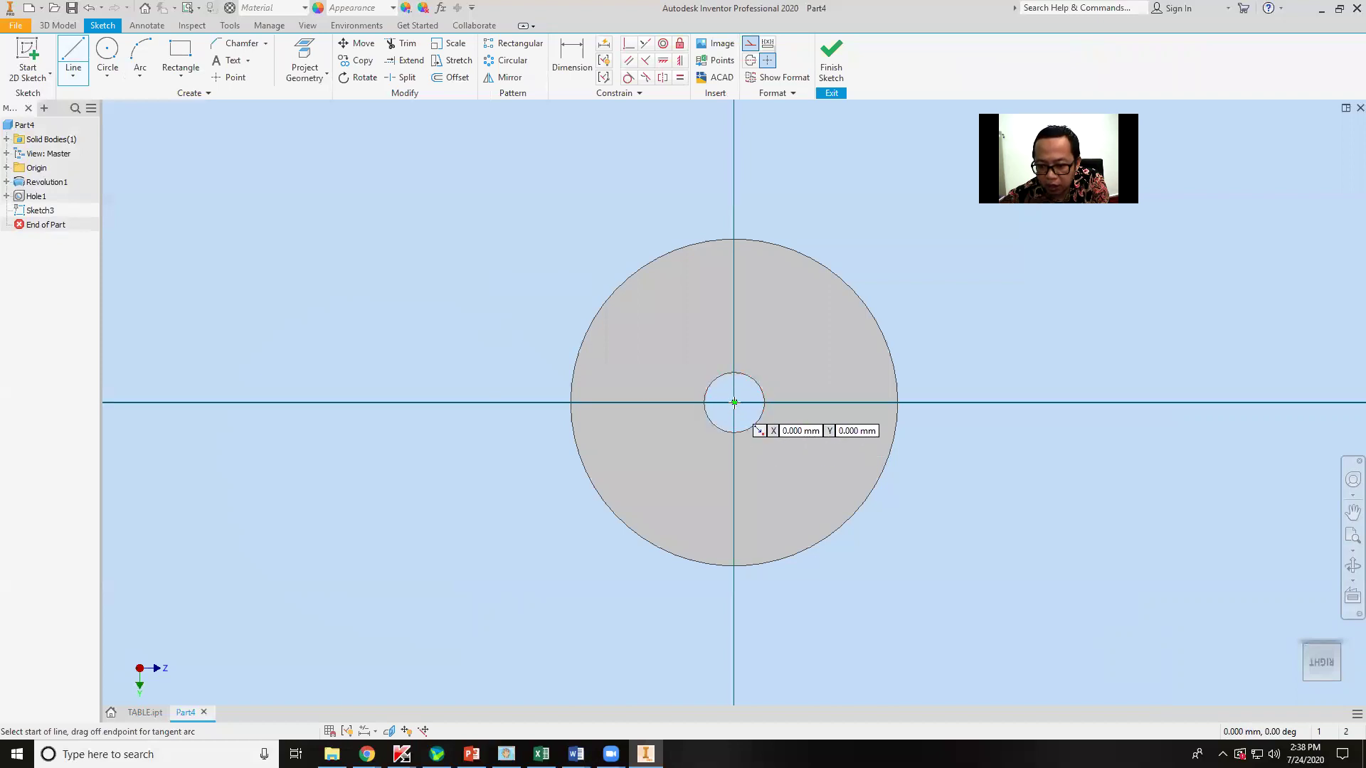
click(734, 387)
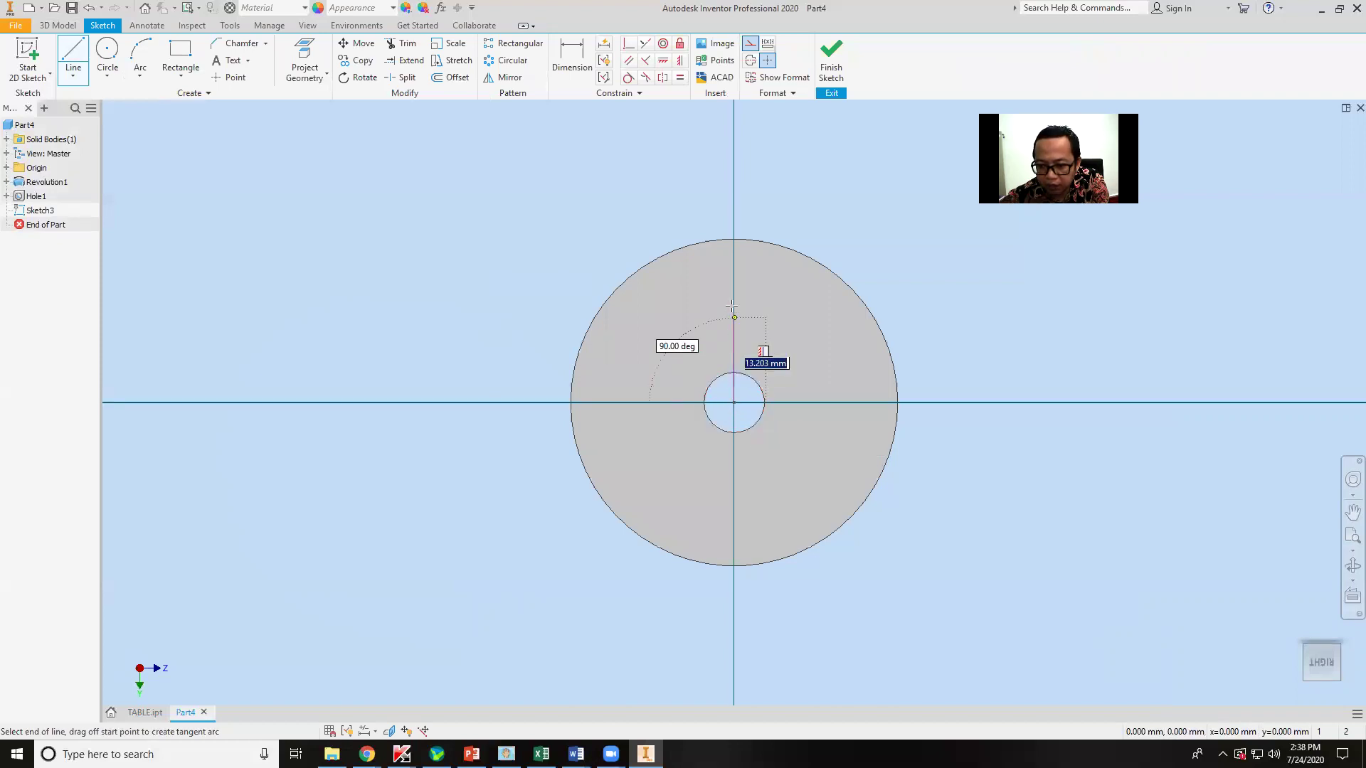
click(734, 239)
key(Escape)
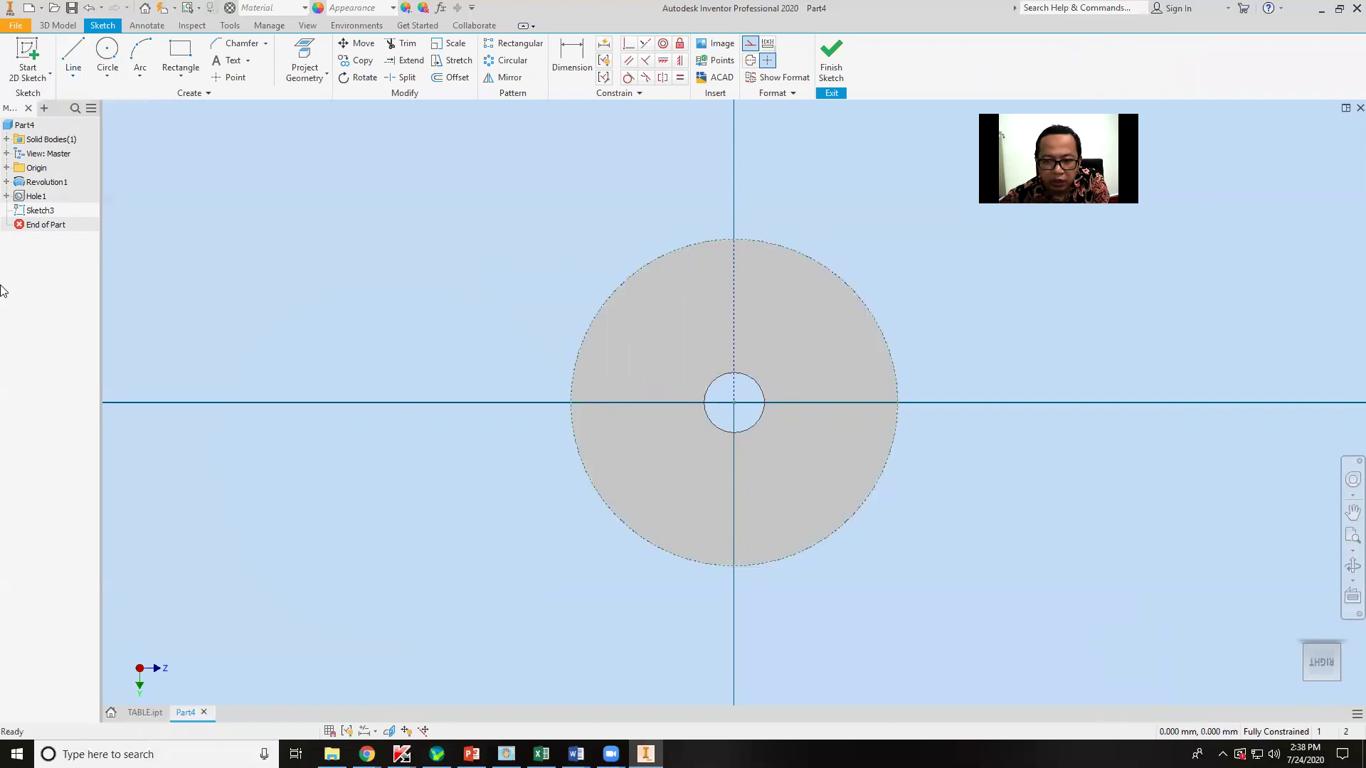
Place a point on the construction line, dimension it 15 mm from the disc's centre, and finish the sketch
click(229, 77)
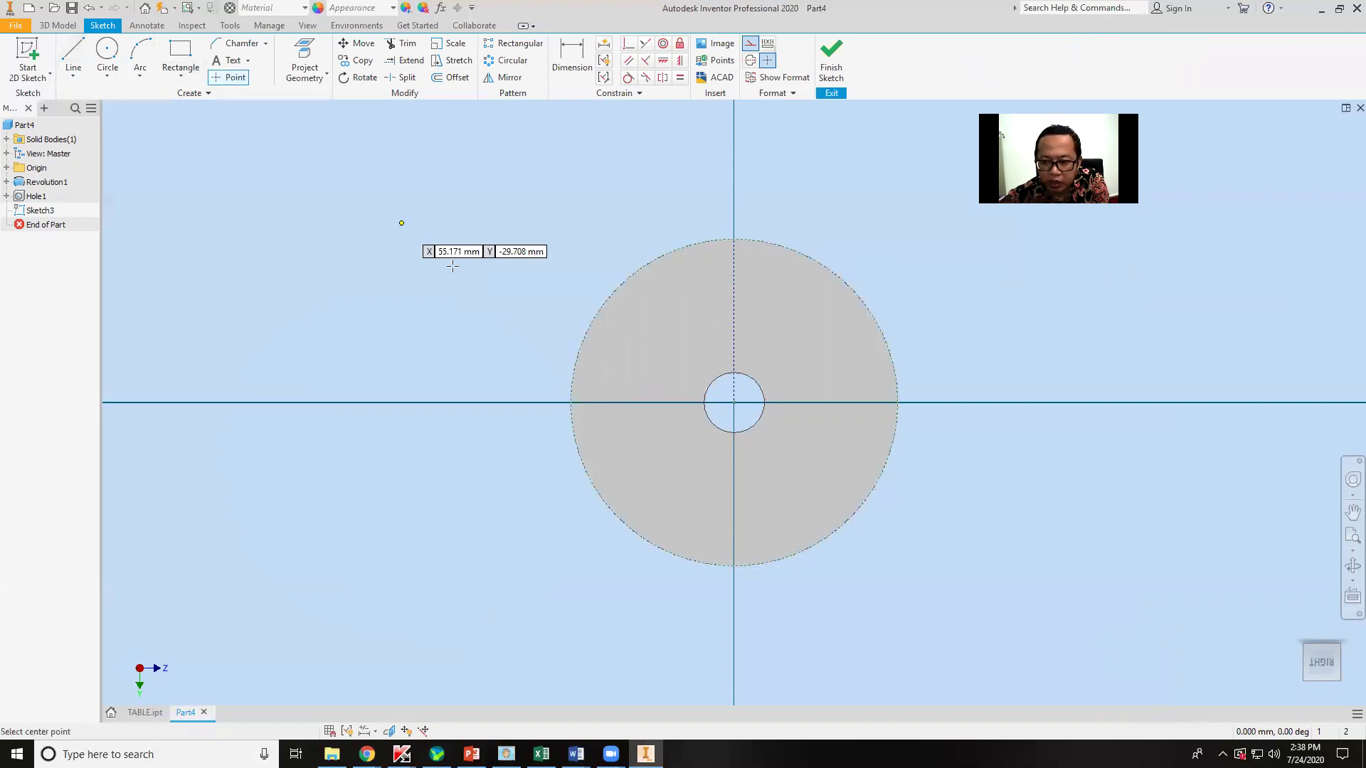
click(733, 277)
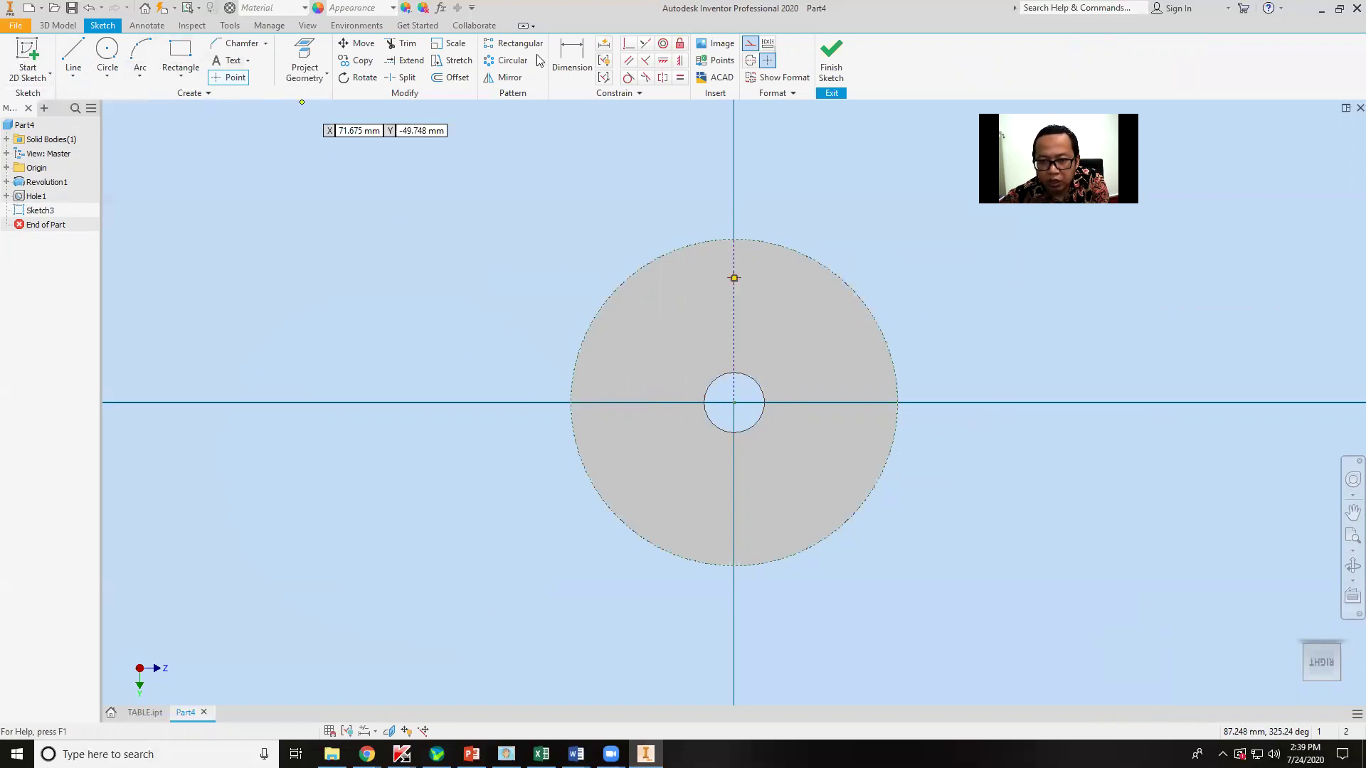
click(560, 59)
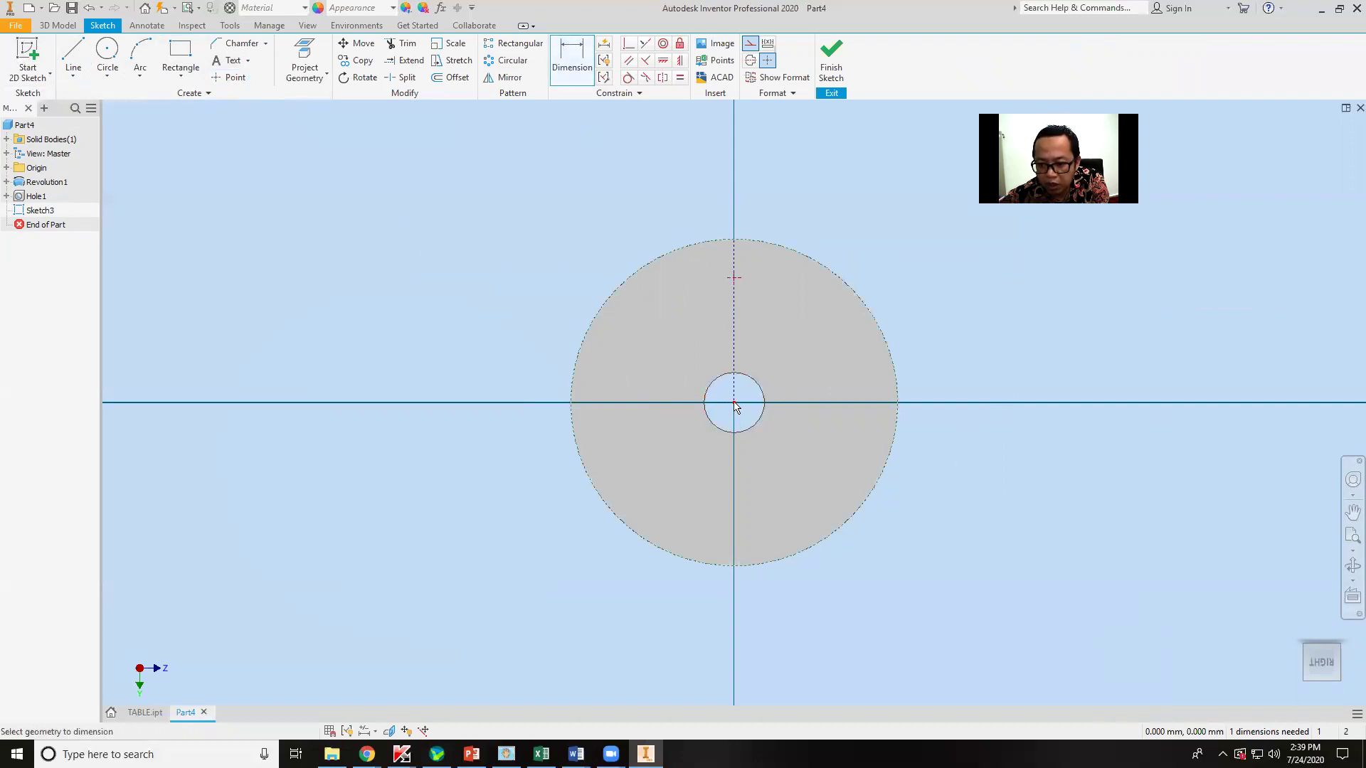
click(733, 279)
click(927, 335)
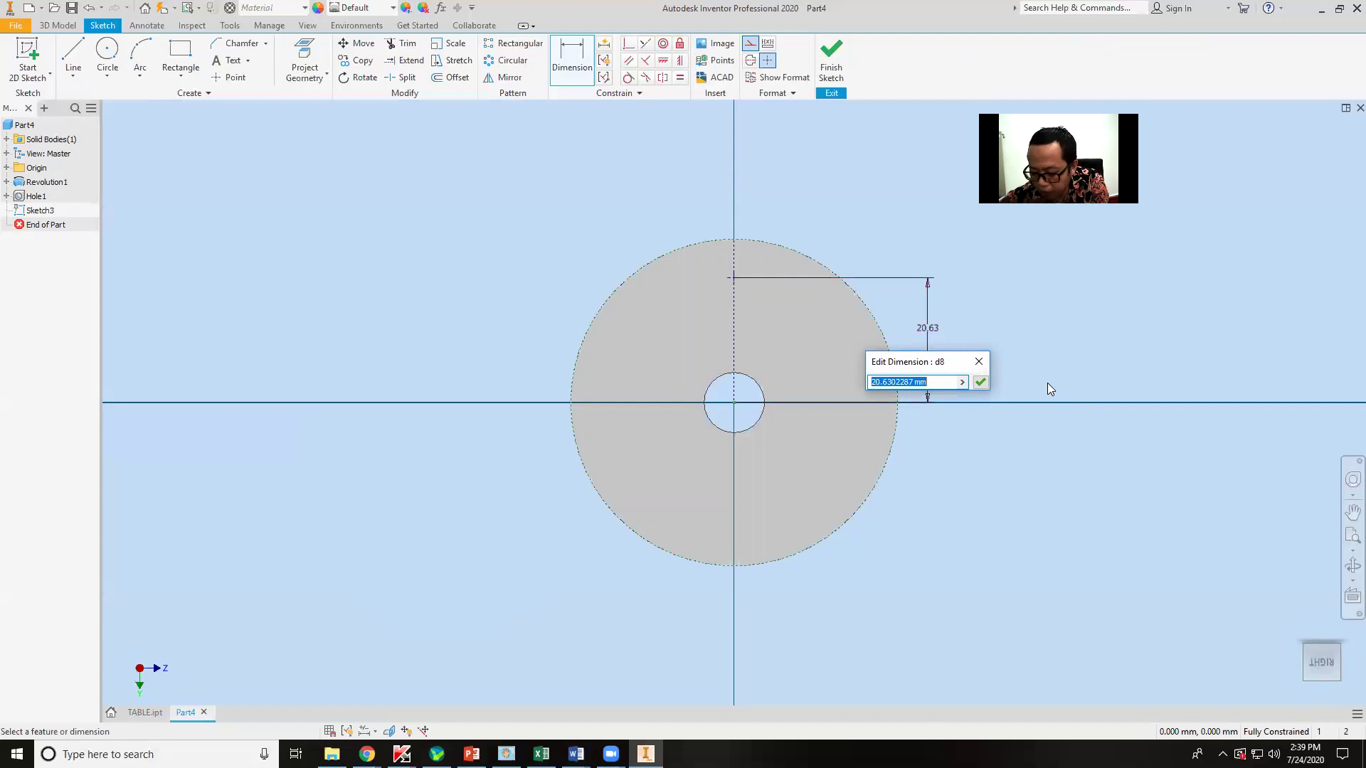
text(25)
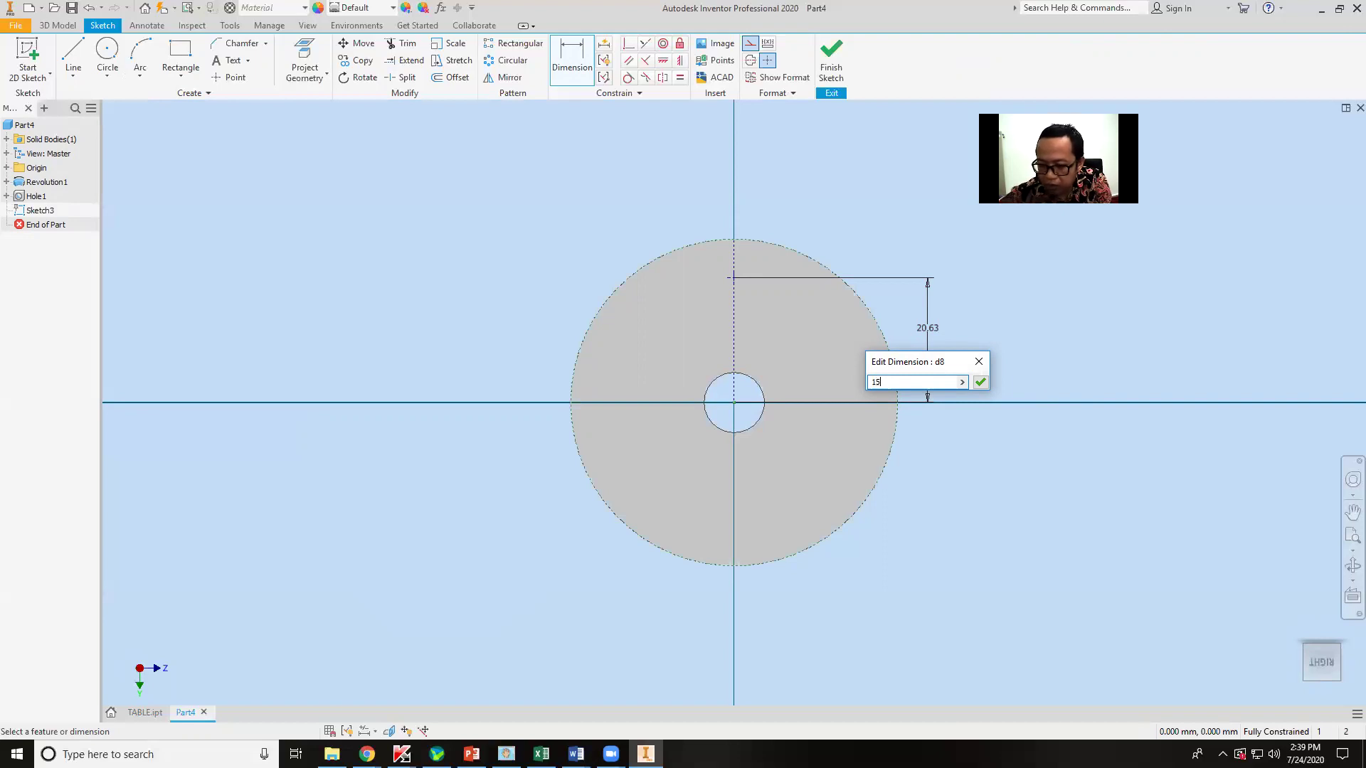
key(Return)
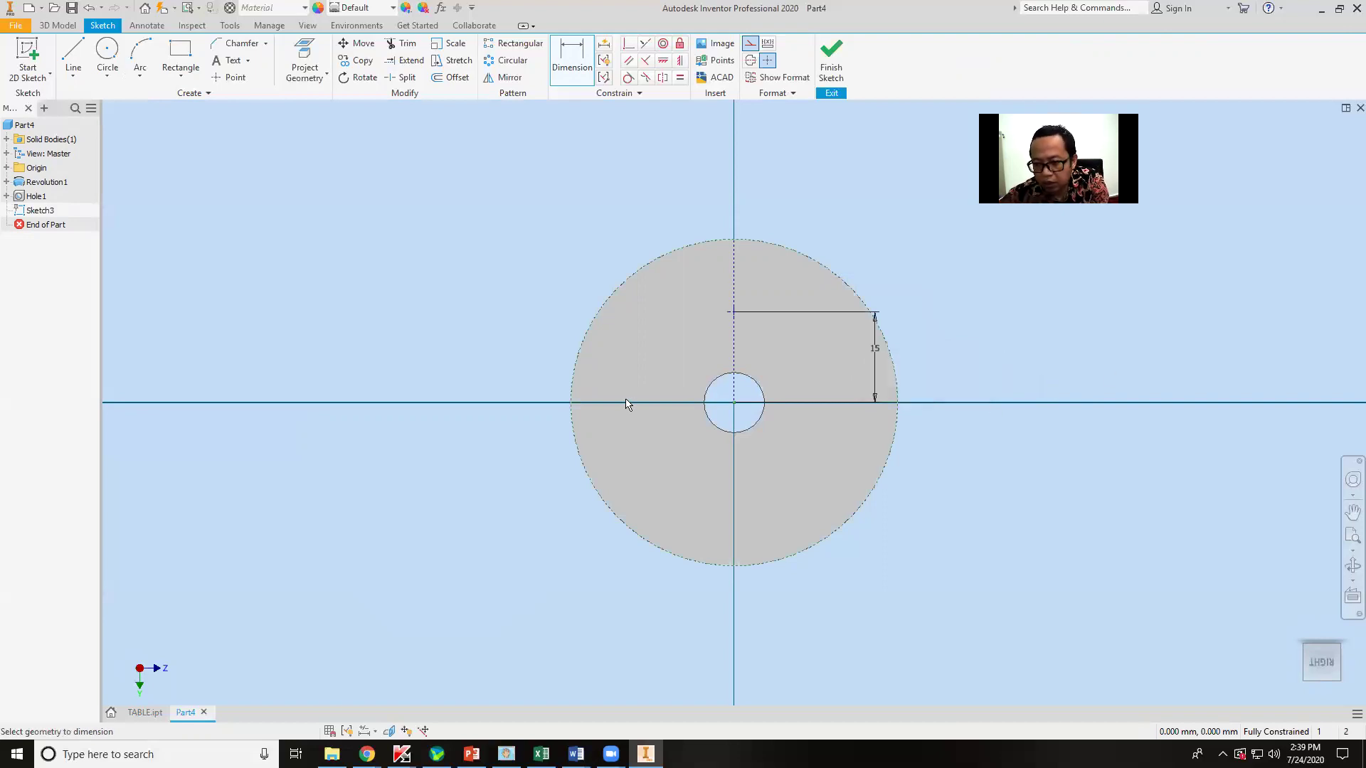
mouse_move(767, 409)
shift+middle_down()
mouse_move(762, 382)
mouse_move(685, 395)
shift+middle_up()
key(F5)
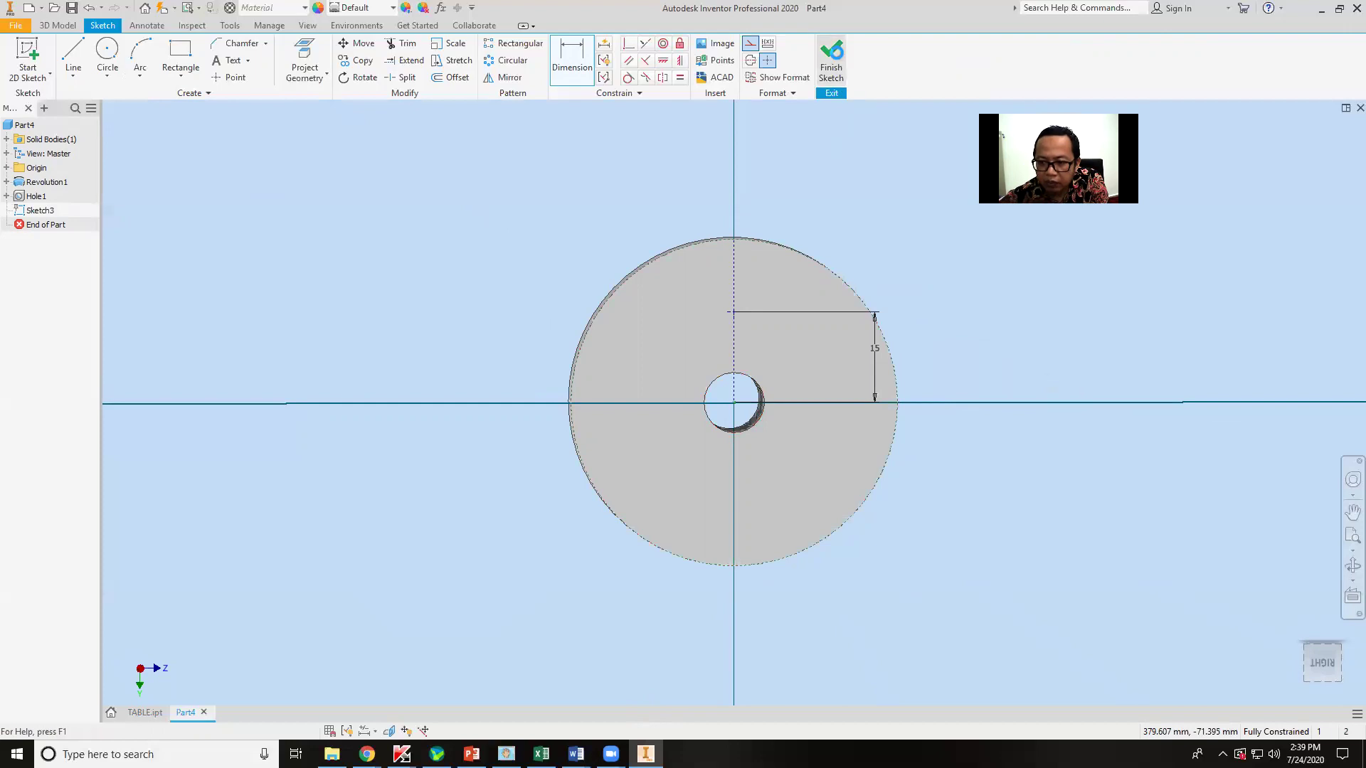
click(837, 58)
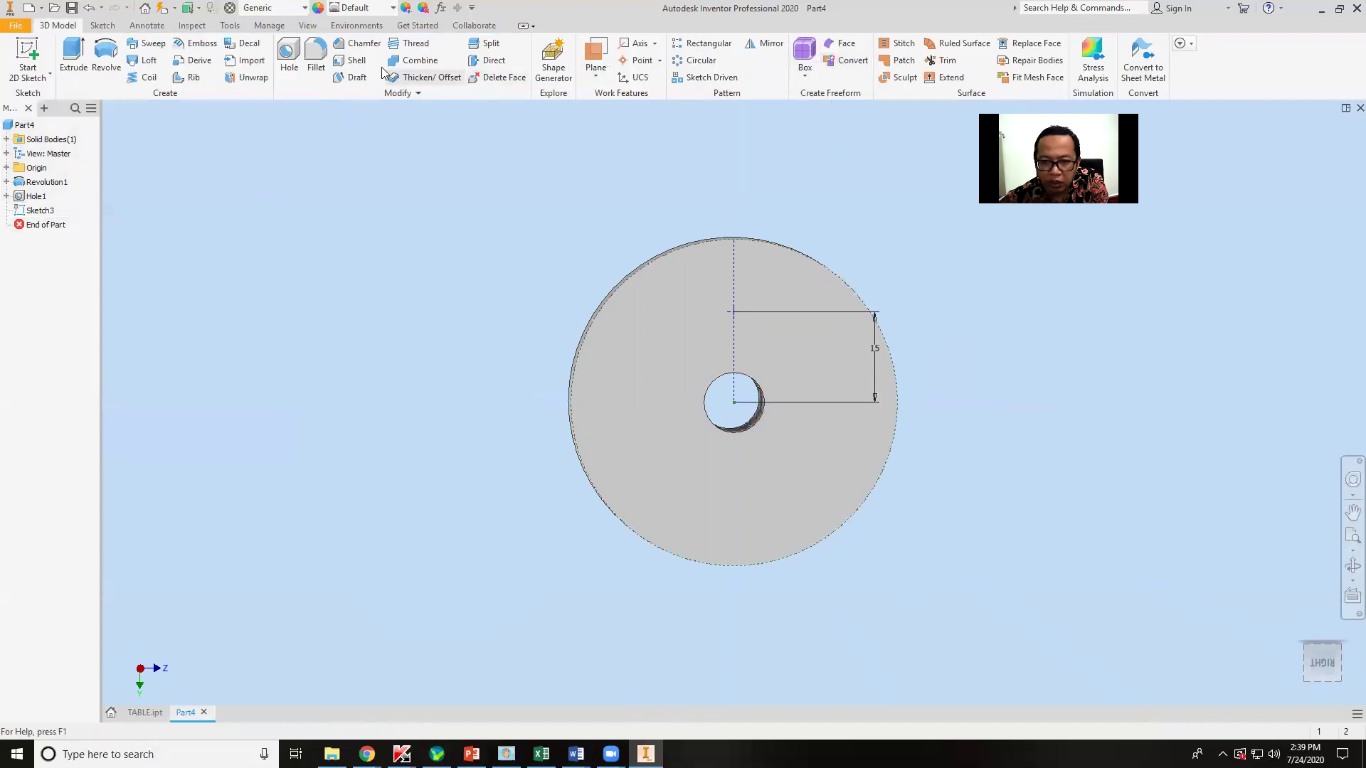
Start a hole at the sketched point with a 5 mm diameter, 2 mm seat depth and 8 mm seat diameter
key(h)
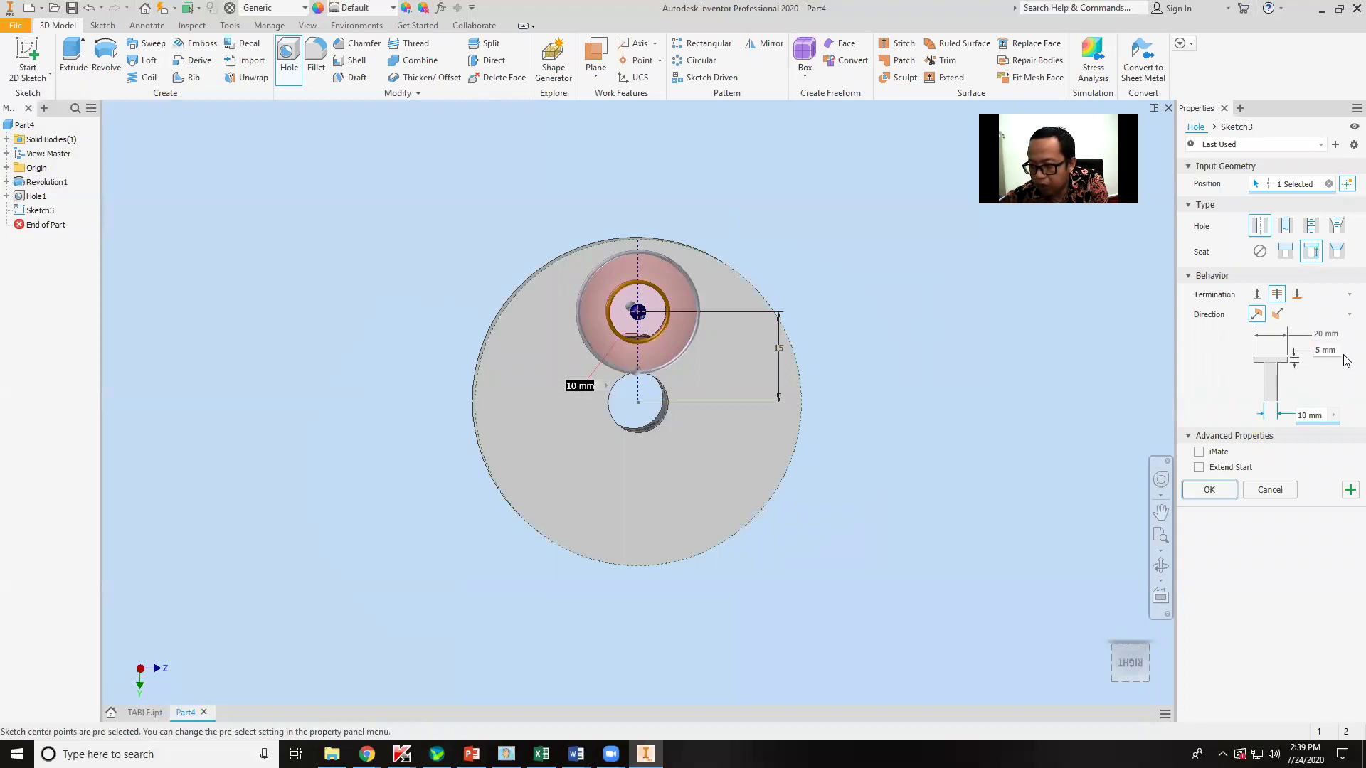
click(1307, 418)
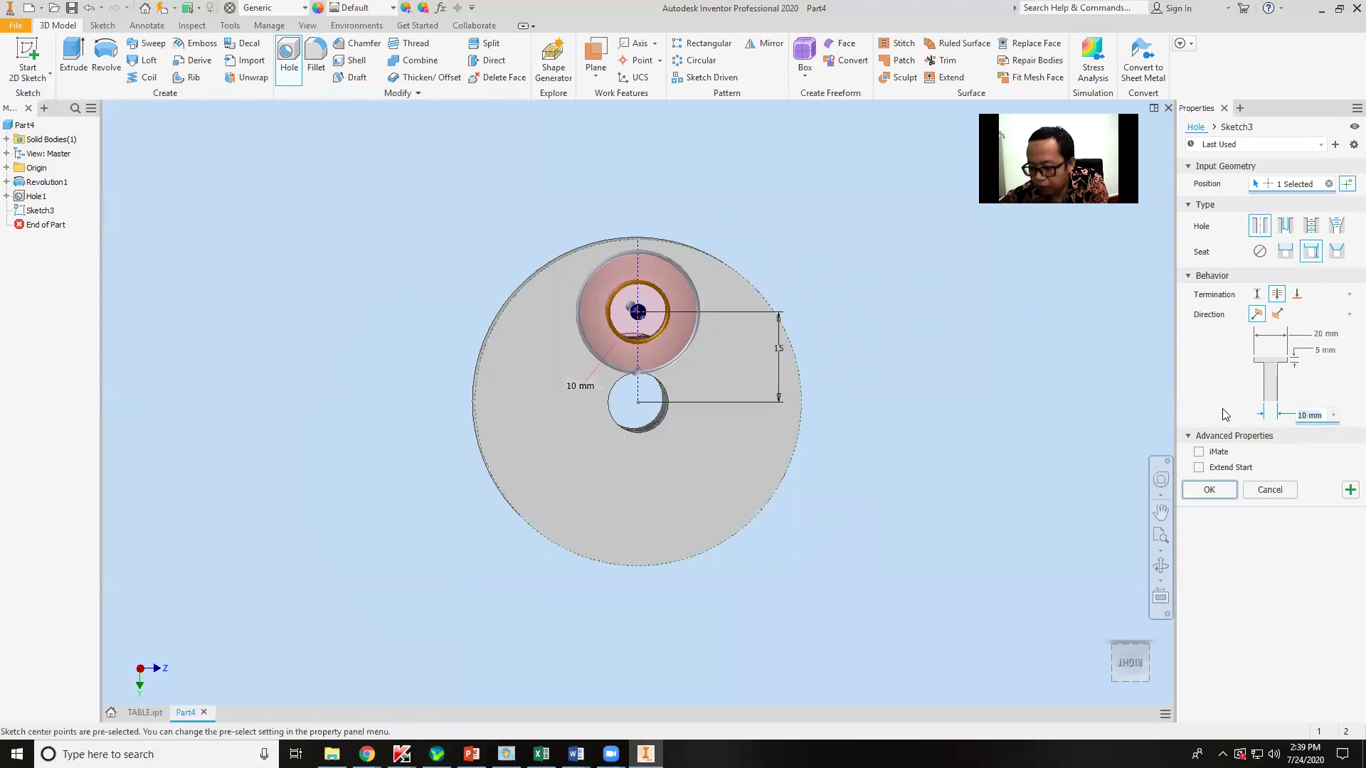
text(5)
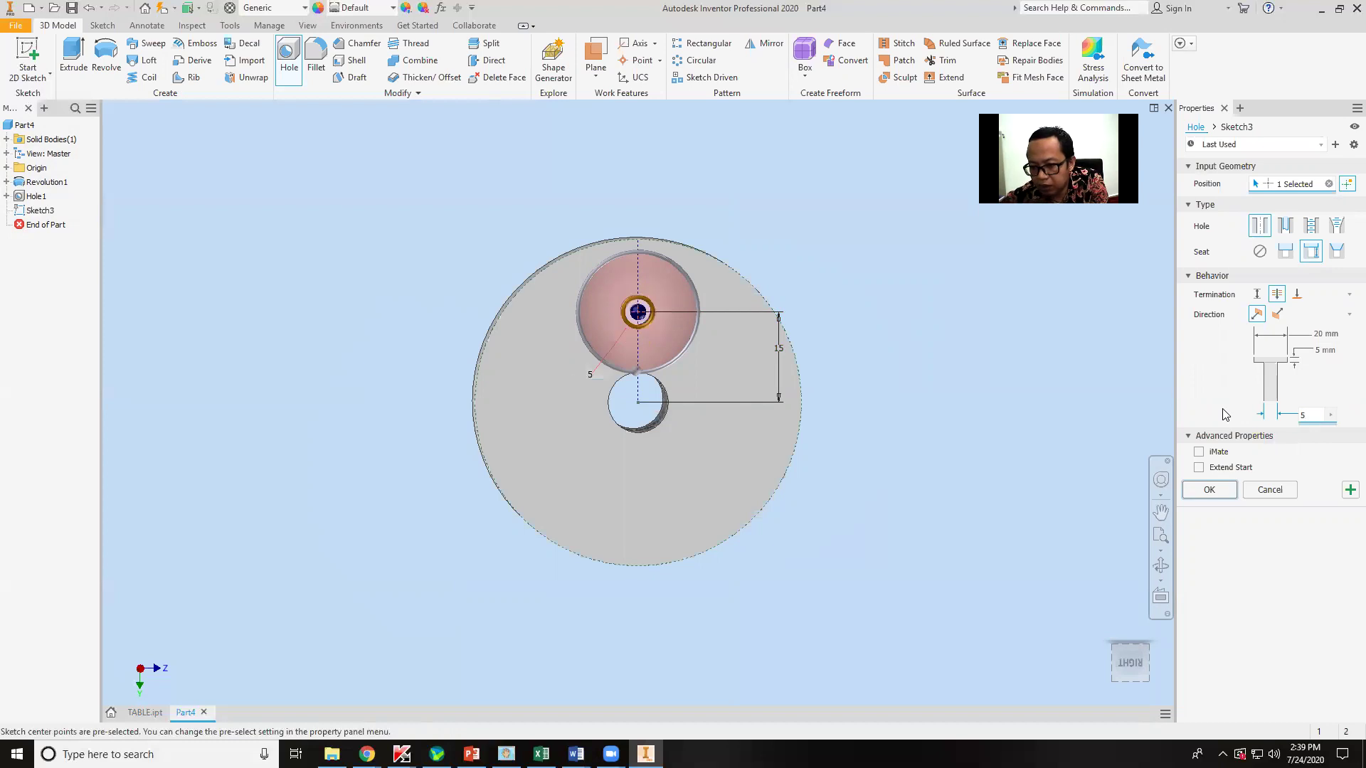
click(1328, 351)
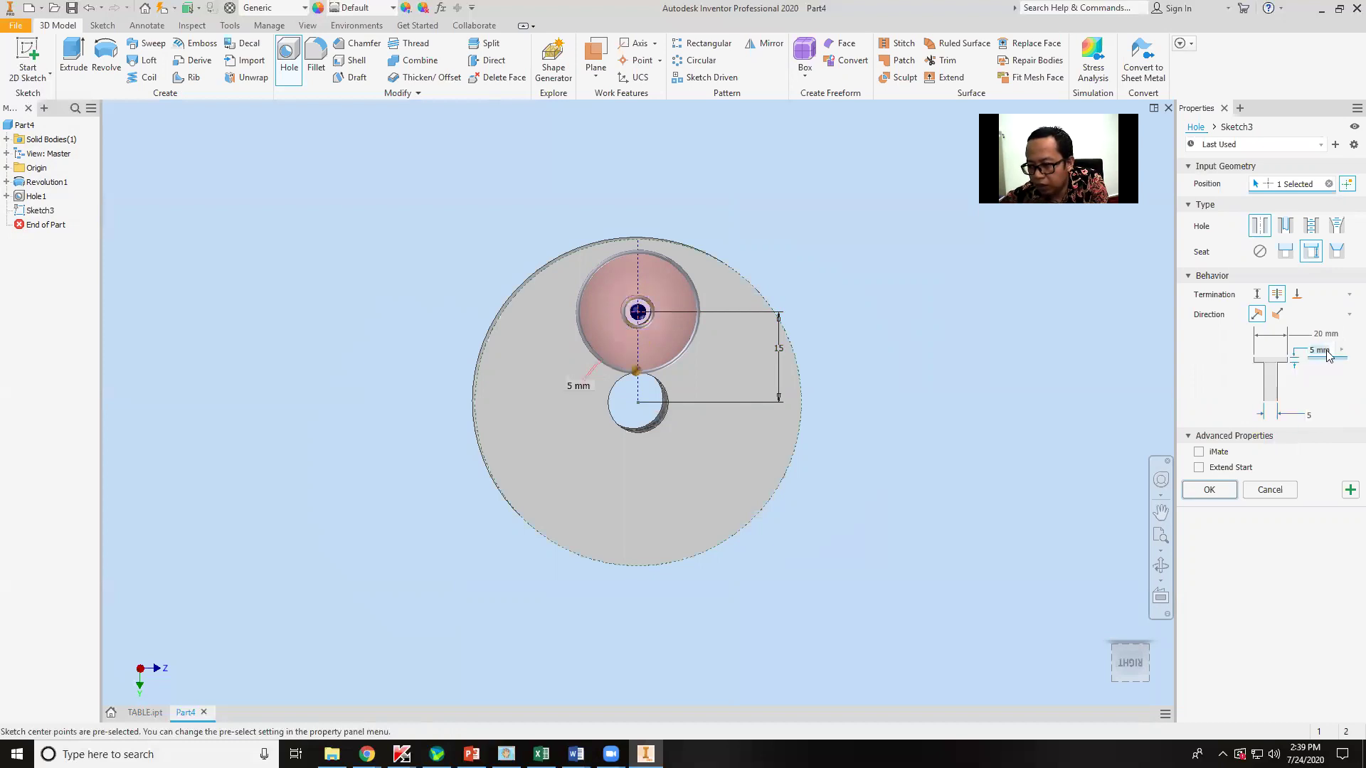
text(2)
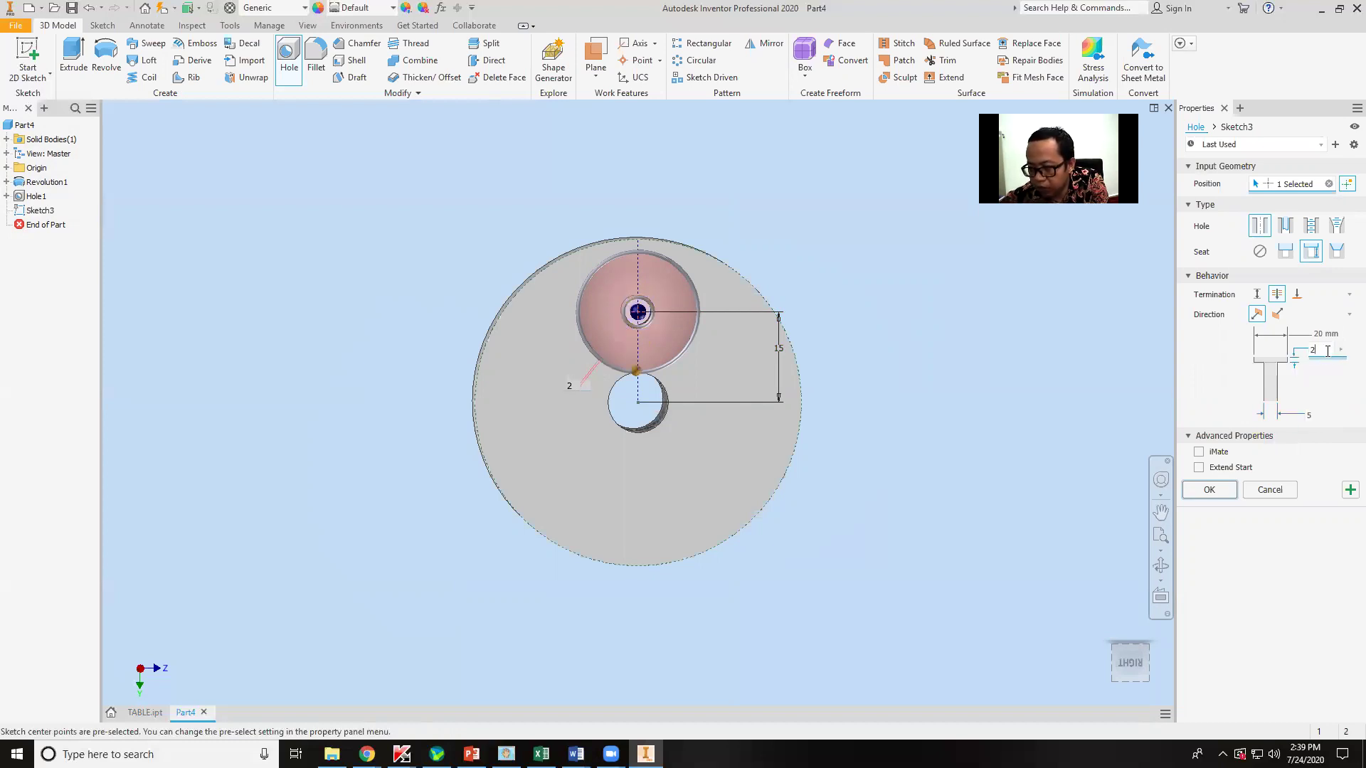
click(1325, 335)
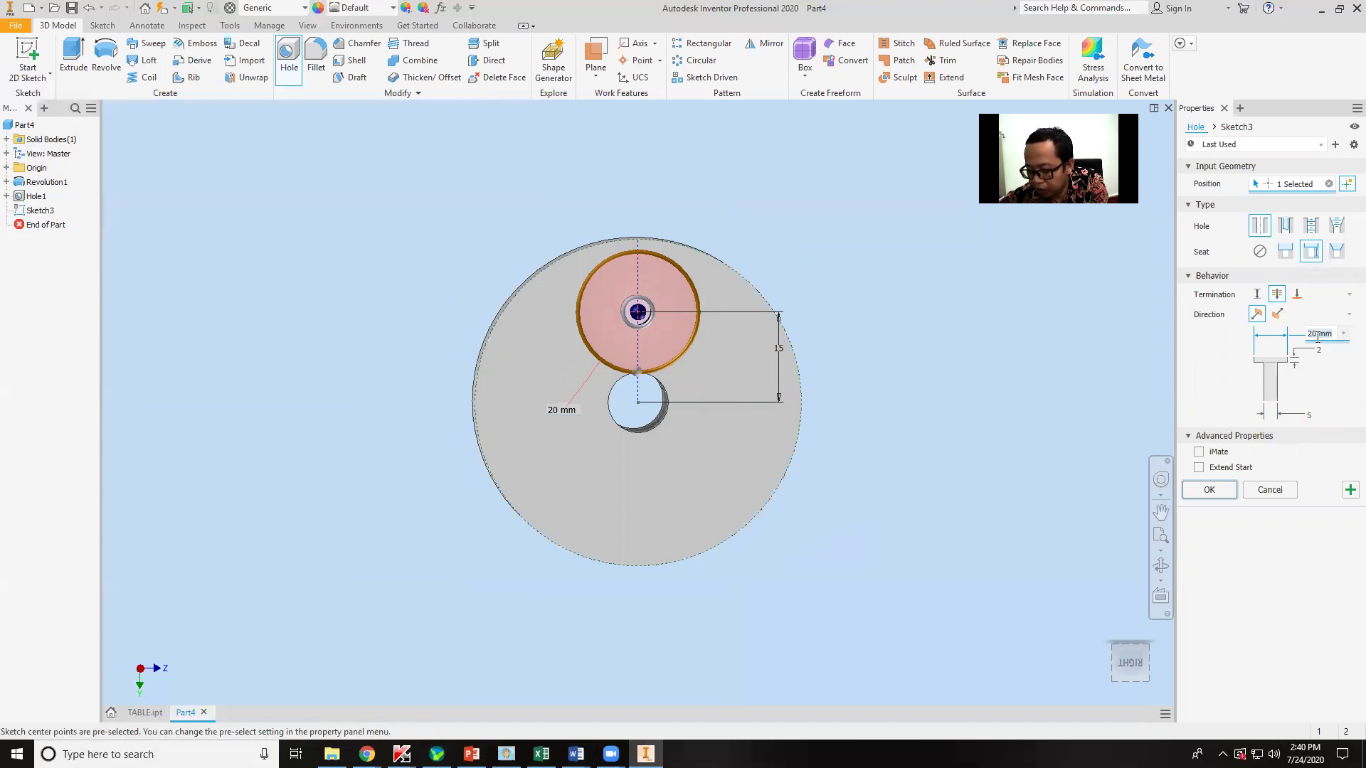
text(15)
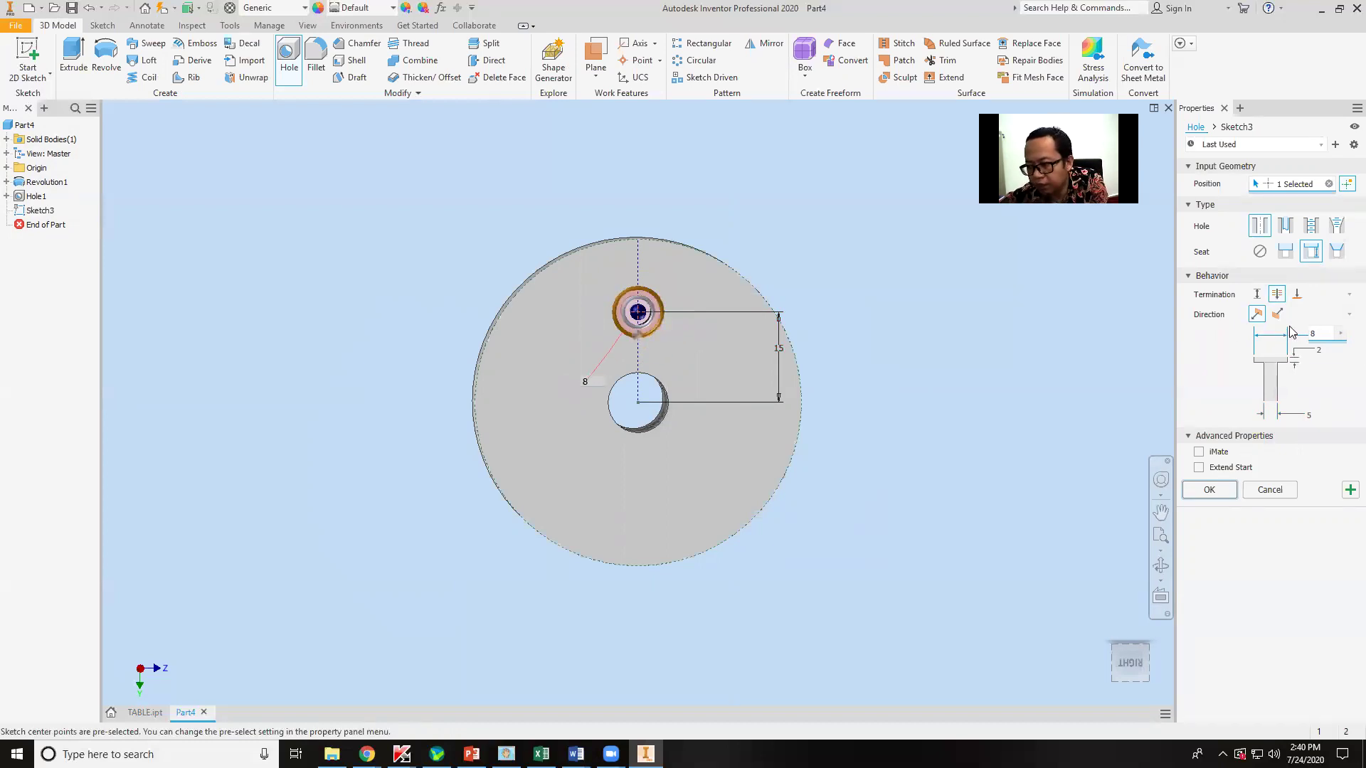
Try the counterbore, spotface and countersink seats with simple and clearance holes, and create a simple hole with a countersink seat
click(1337, 250)
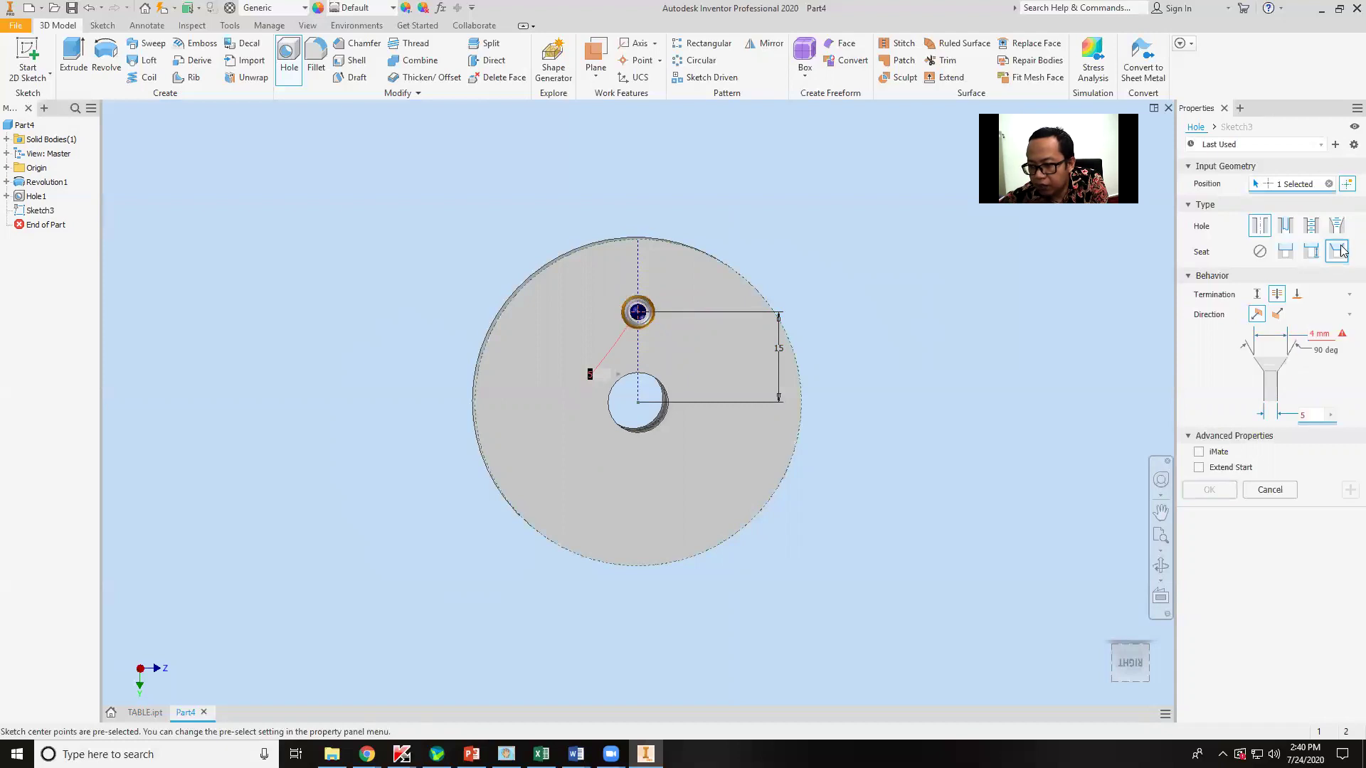
click(1311, 250)
click(1284, 250)
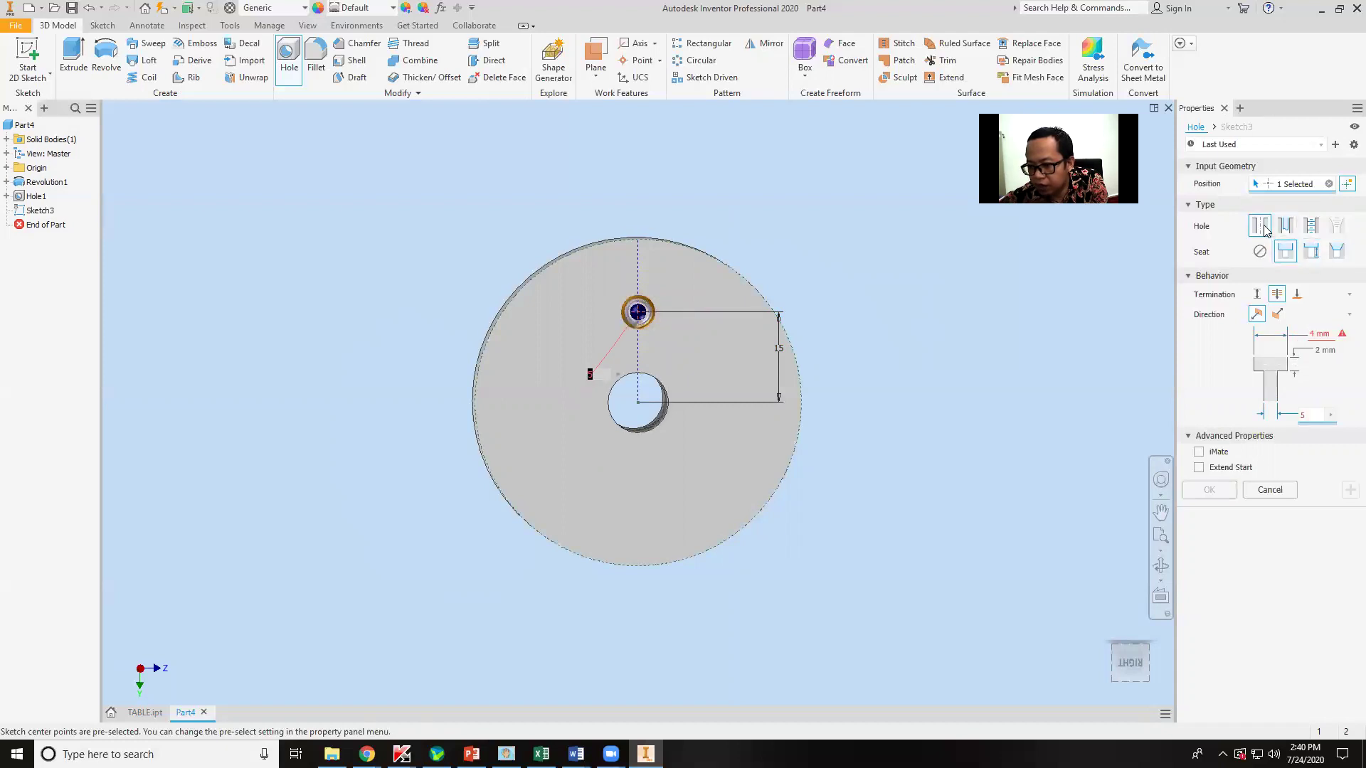
click(1285, 226)
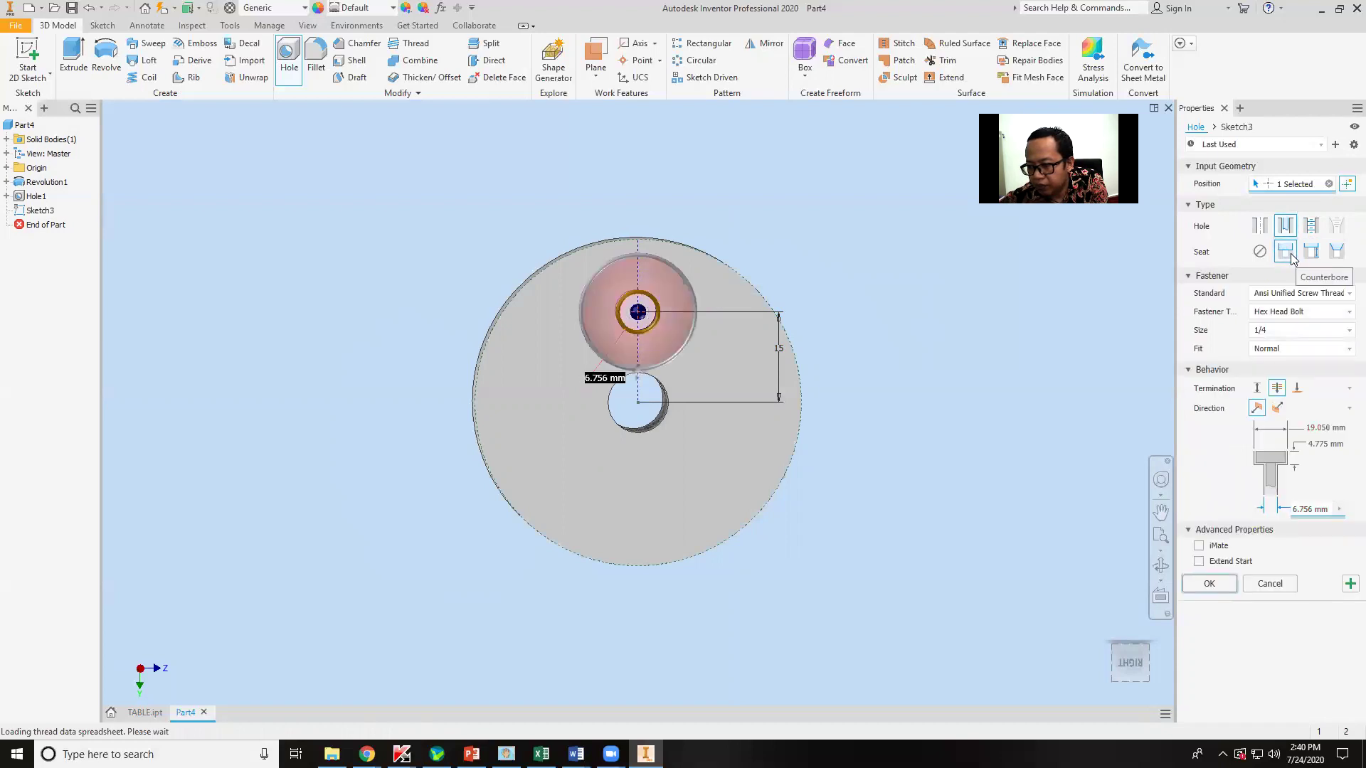
click(1311, 251)
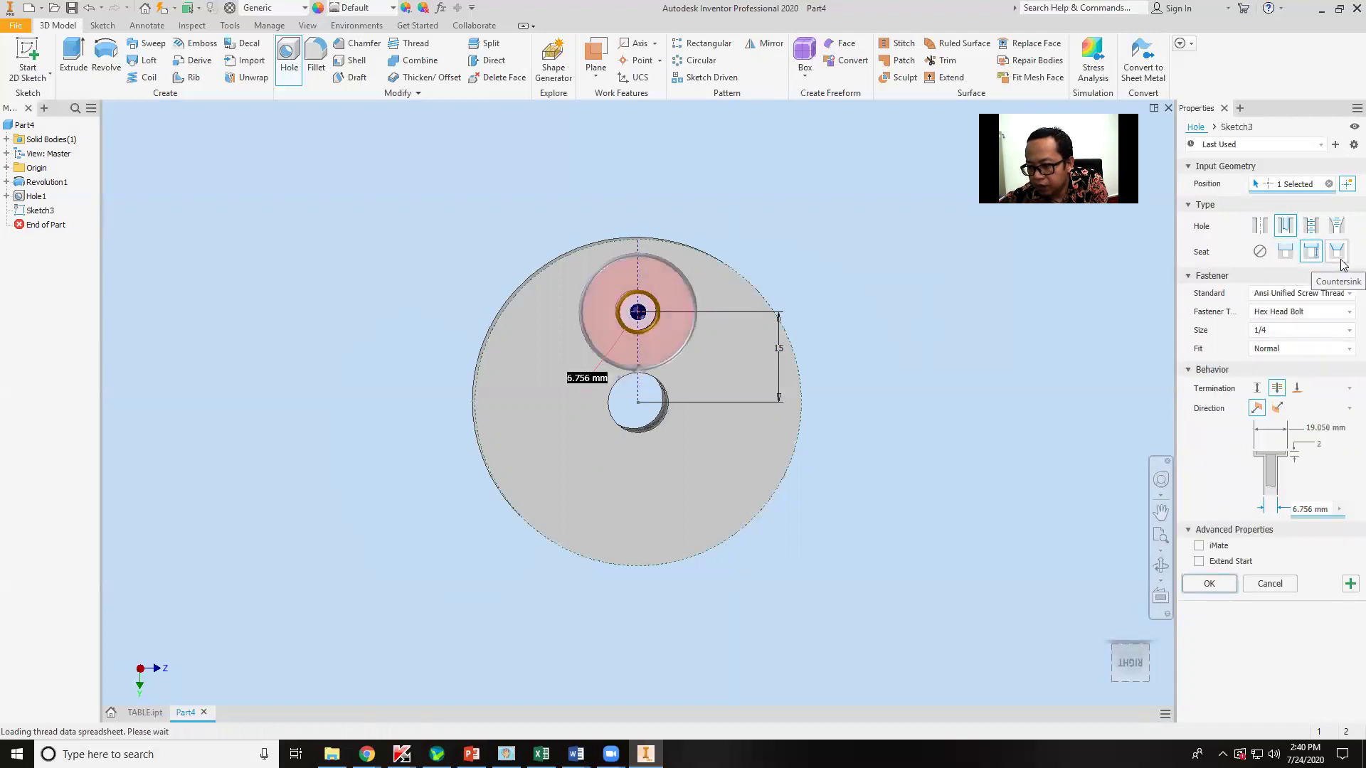
click(1340, 259)
click(1265, 229)
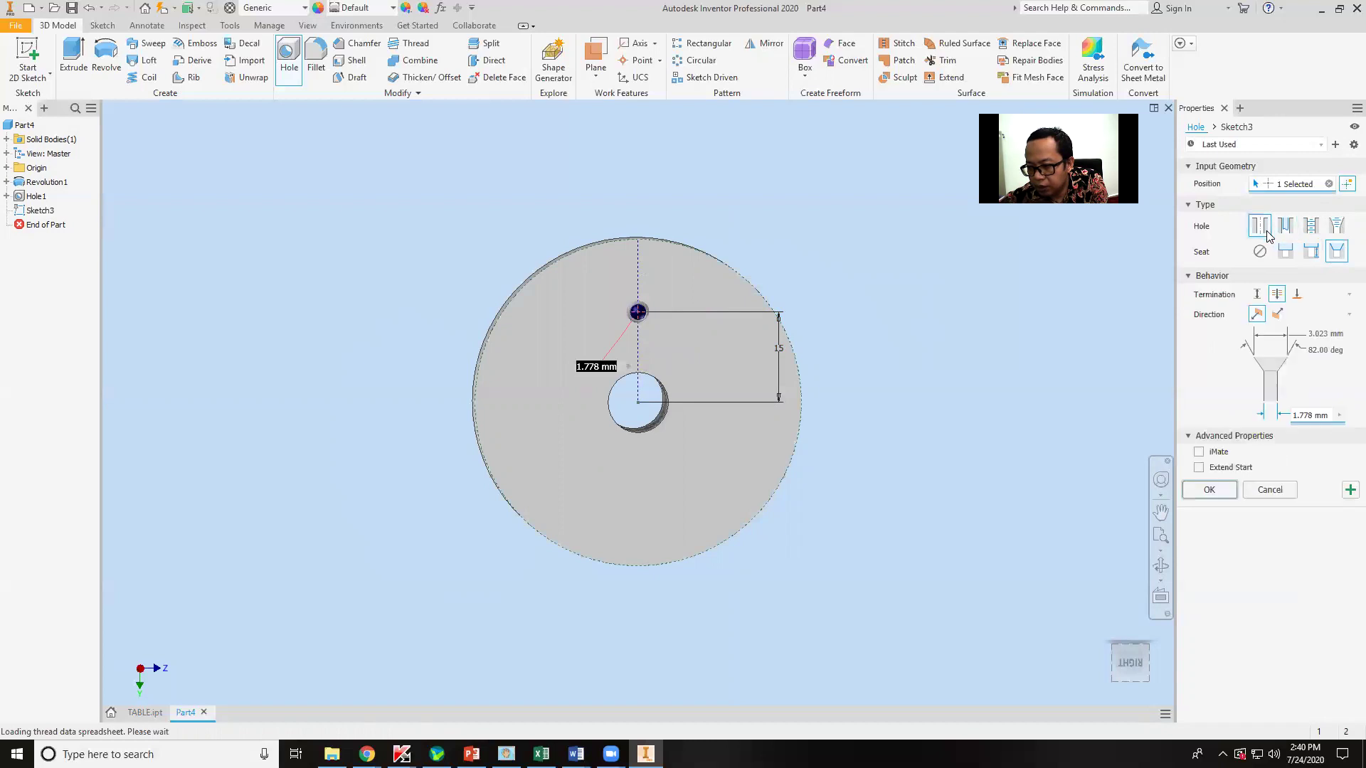
click(1209, 489)
Examine the new countersunk hole on the disc up close and from several angles
shift+middle_drag(790, 335, 792, 378)
scroll(732, 387, up, 5)
scroll(896, 380, down, 5)
scroll(791, 378, down, 3)
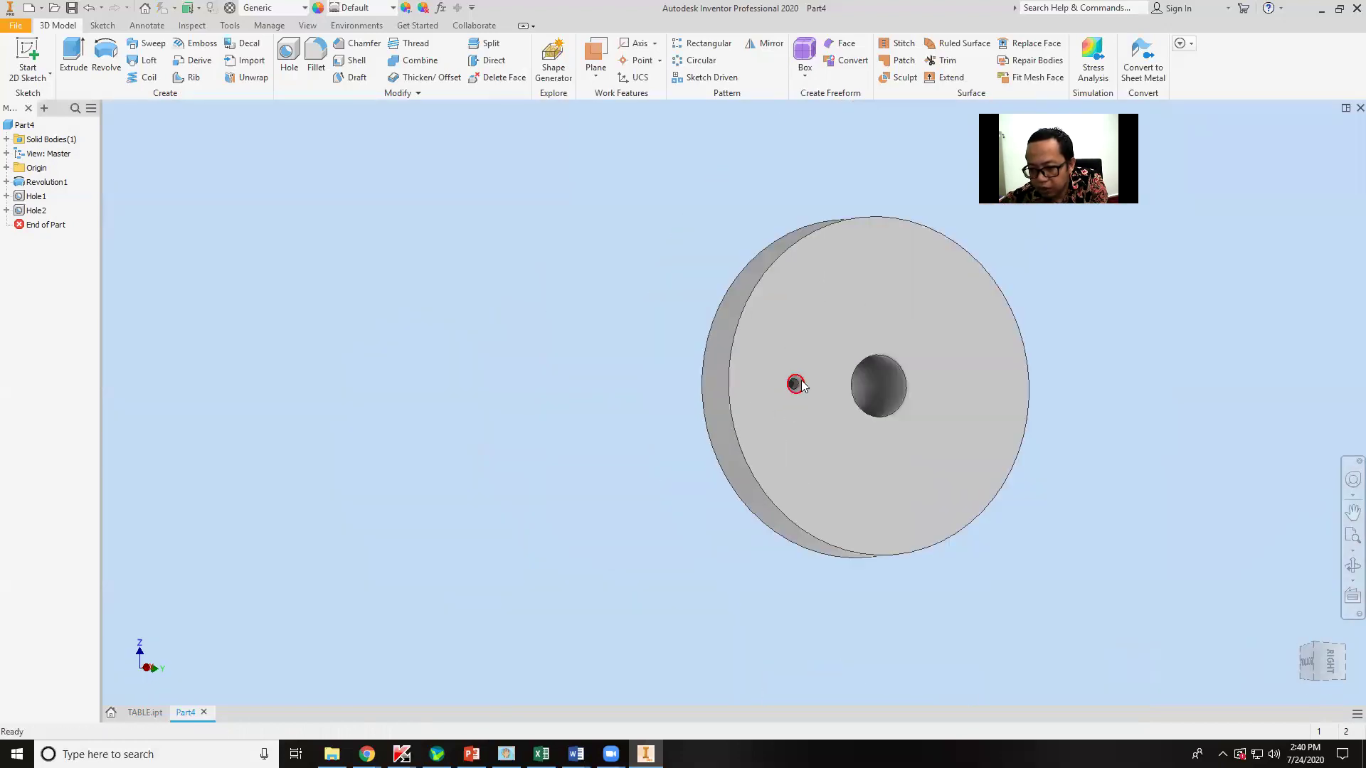
scroll(791, 379, up, 4)
shift+middle_drag(878, 427, 1143, 419)
drag(983, 441, 842, 424)
key(Escape)
scroll(845, 427, down, 5)
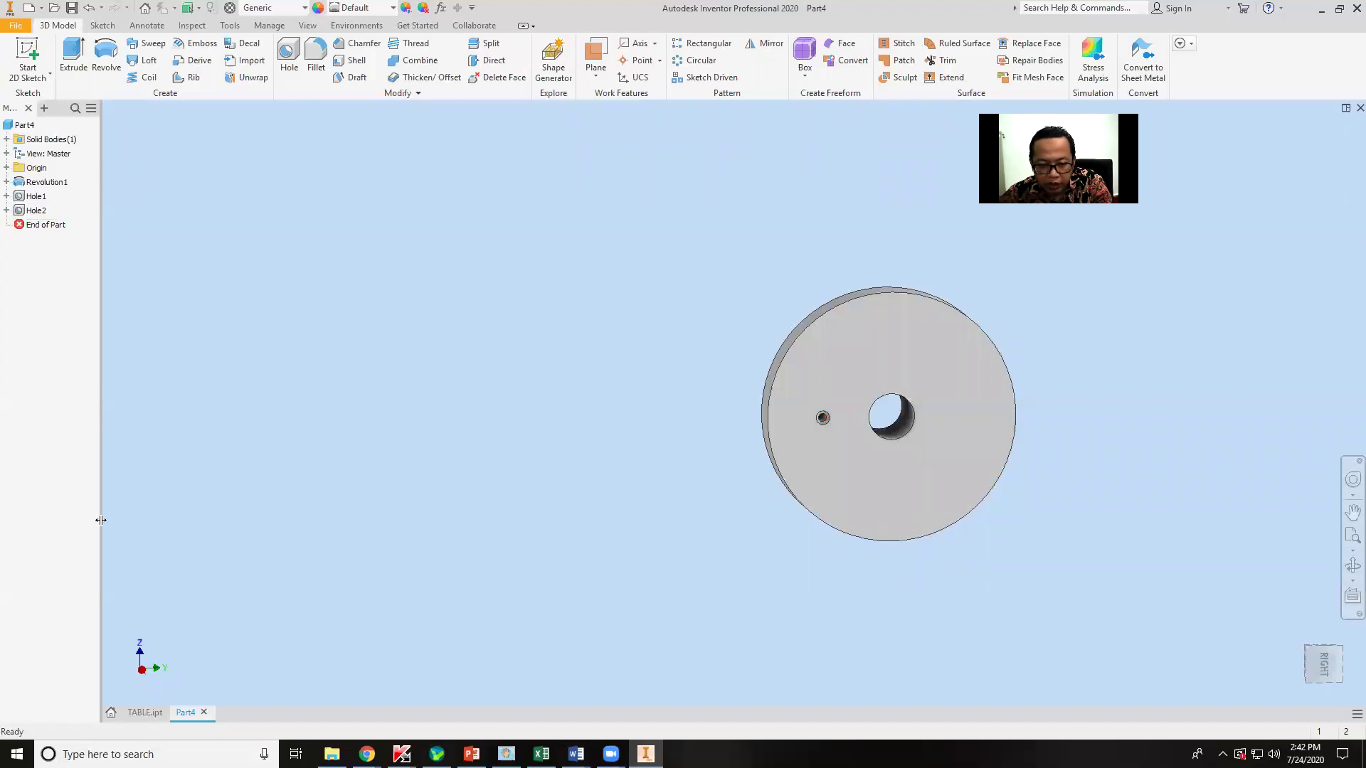
click(21, 212)
click(37, 212)
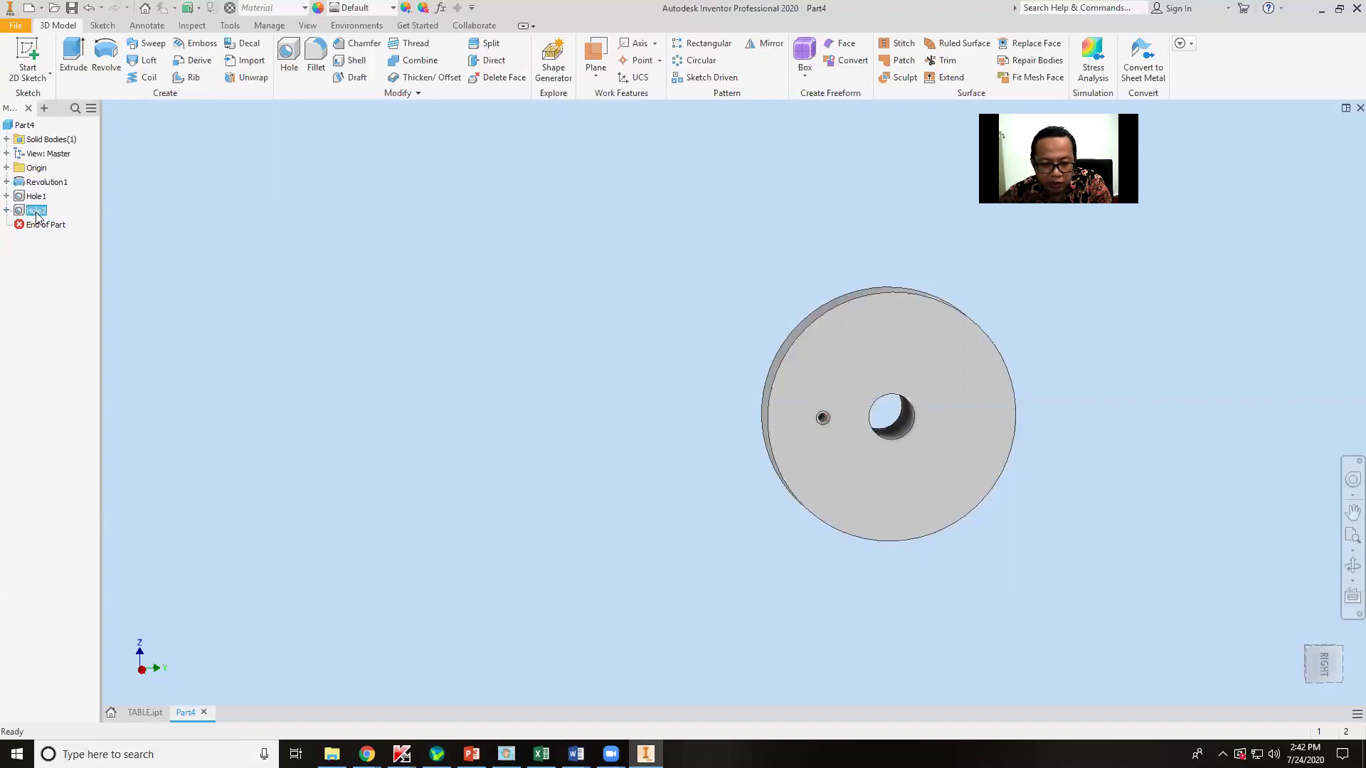
right_click(37, 213)
click(10, 287)
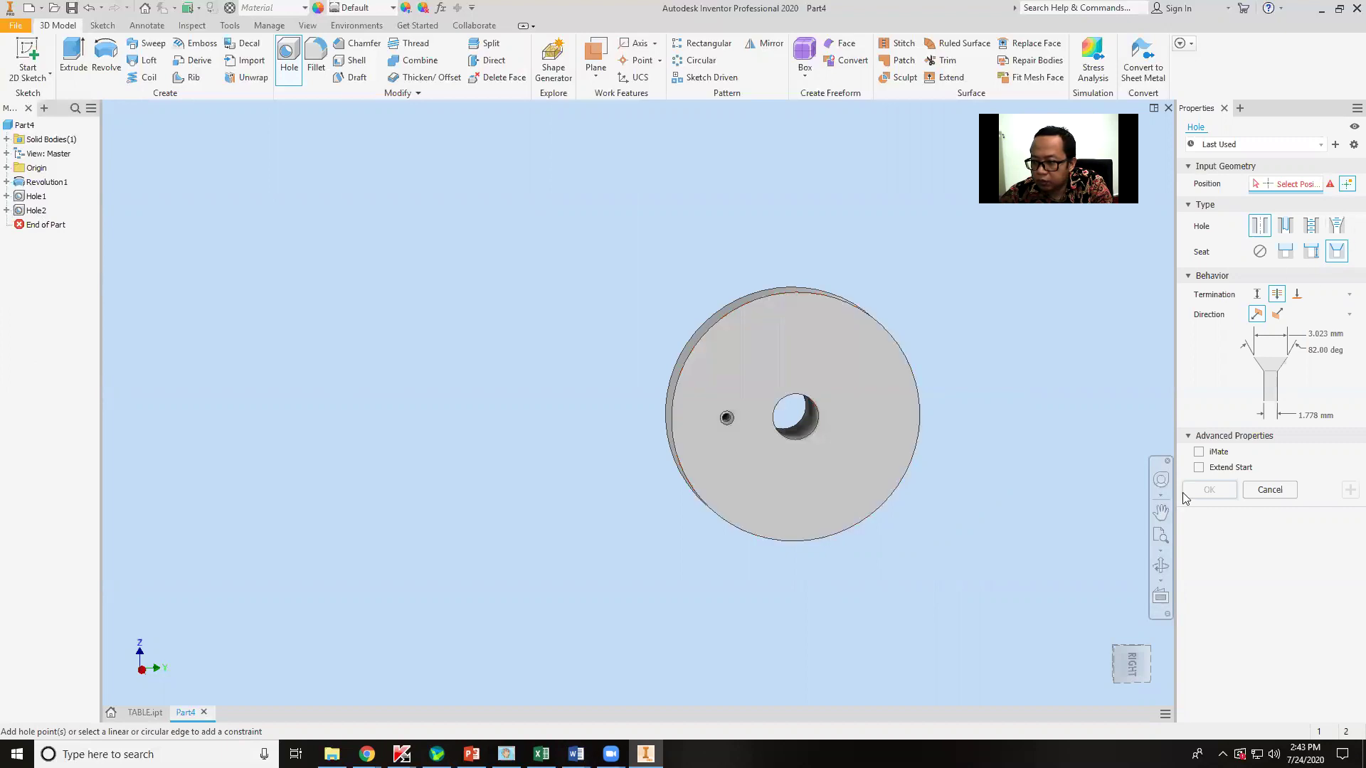
shift+middle_drag(991, 494, 942, 481)
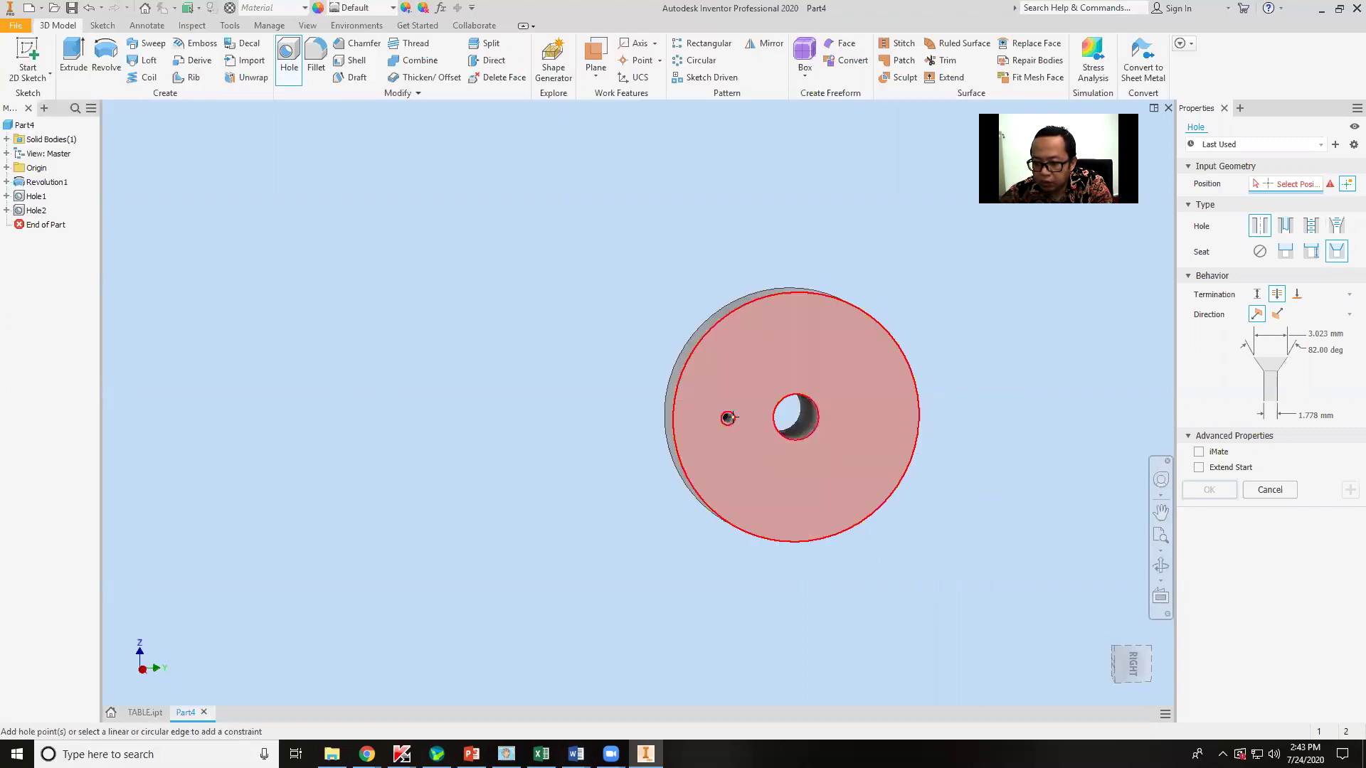
key(Escape)
Reopen the off-centre hole feature for editing and change its seat type to spotface
click(34, 211)
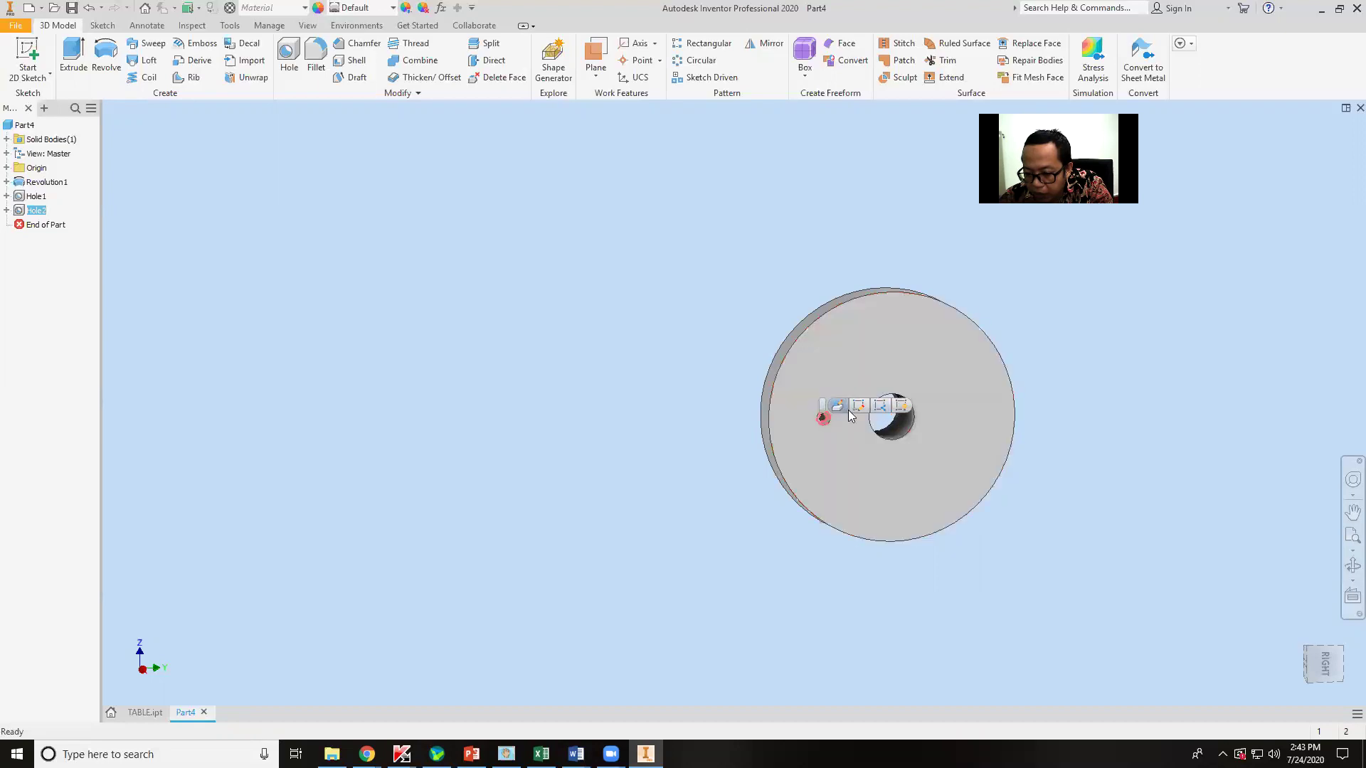
right_click(33, 212)
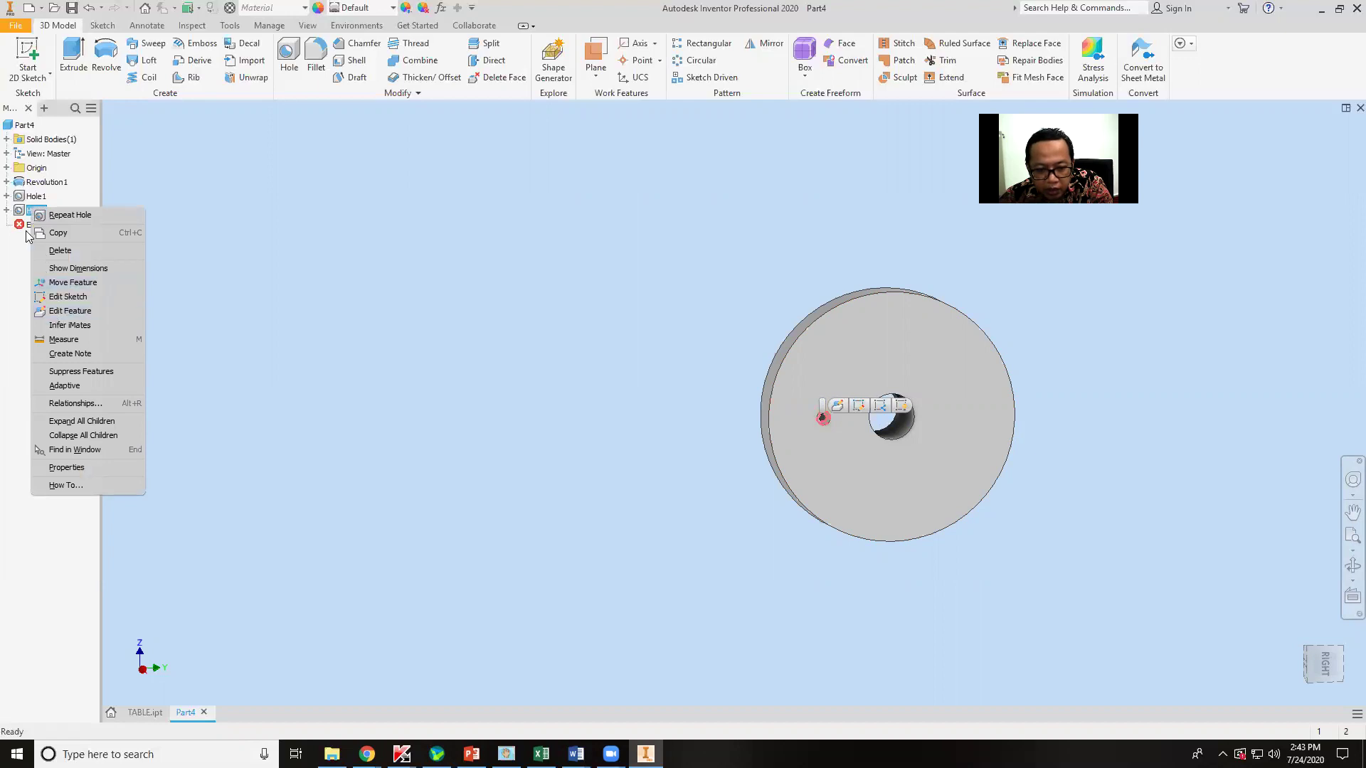
click(79, 313)
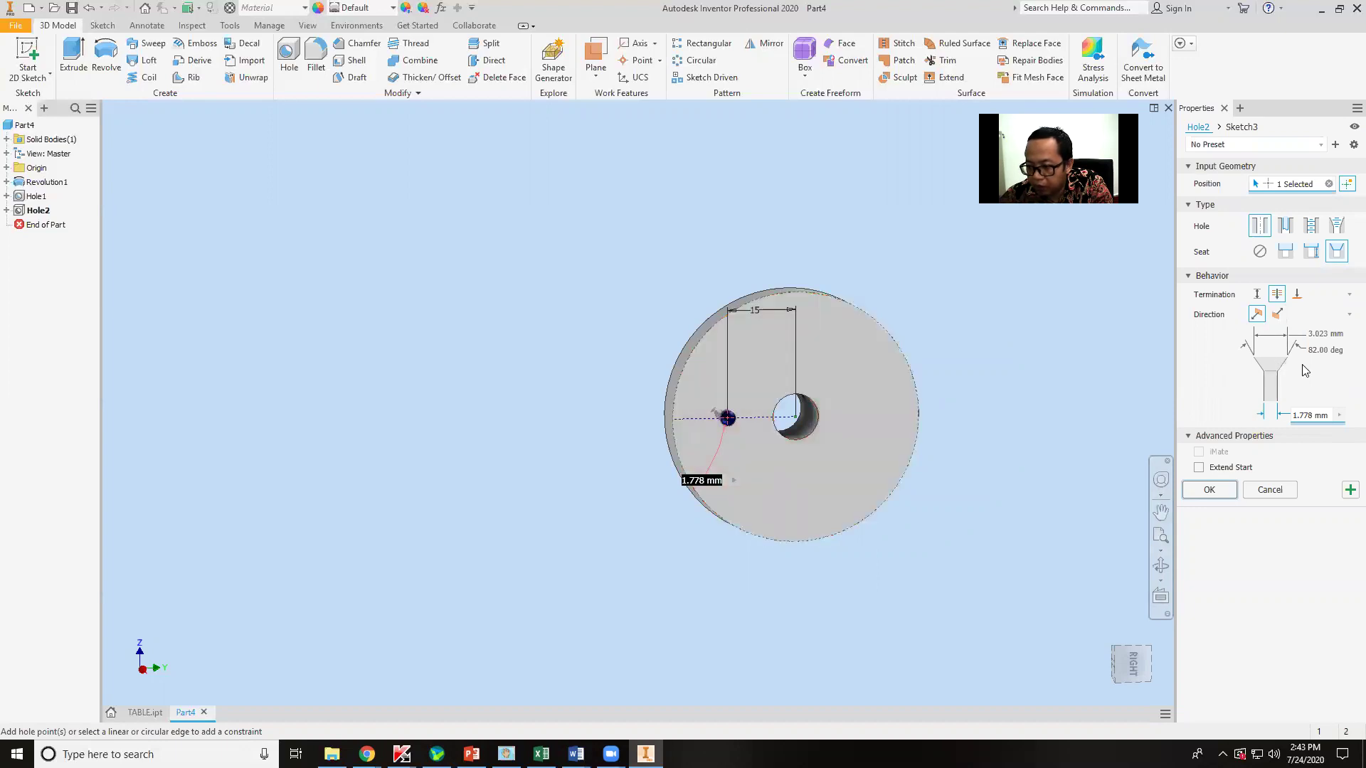
mouse_move(854, 473)
shift+middle_down()
mouse_move(828, 481)
mouse_move(854, 482)
shift+middle_up()
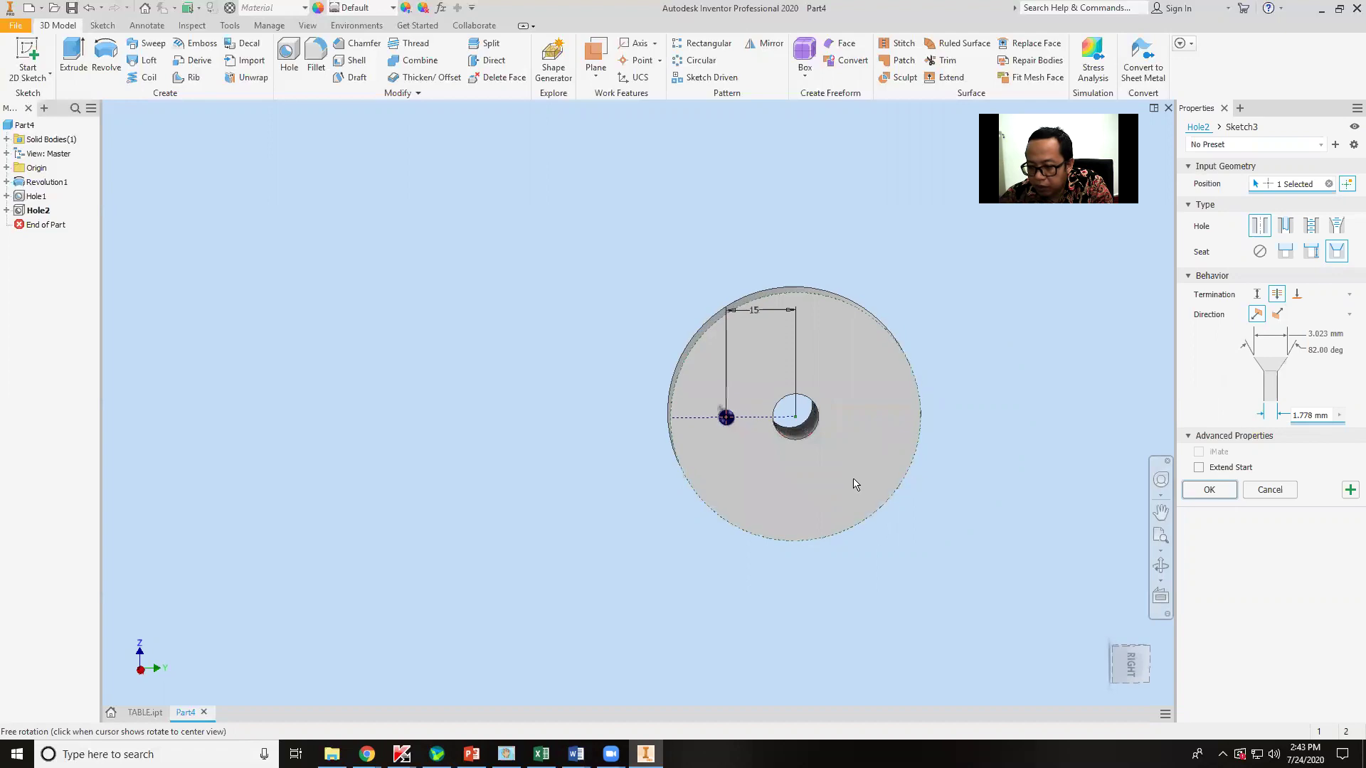
click(1328, 334)
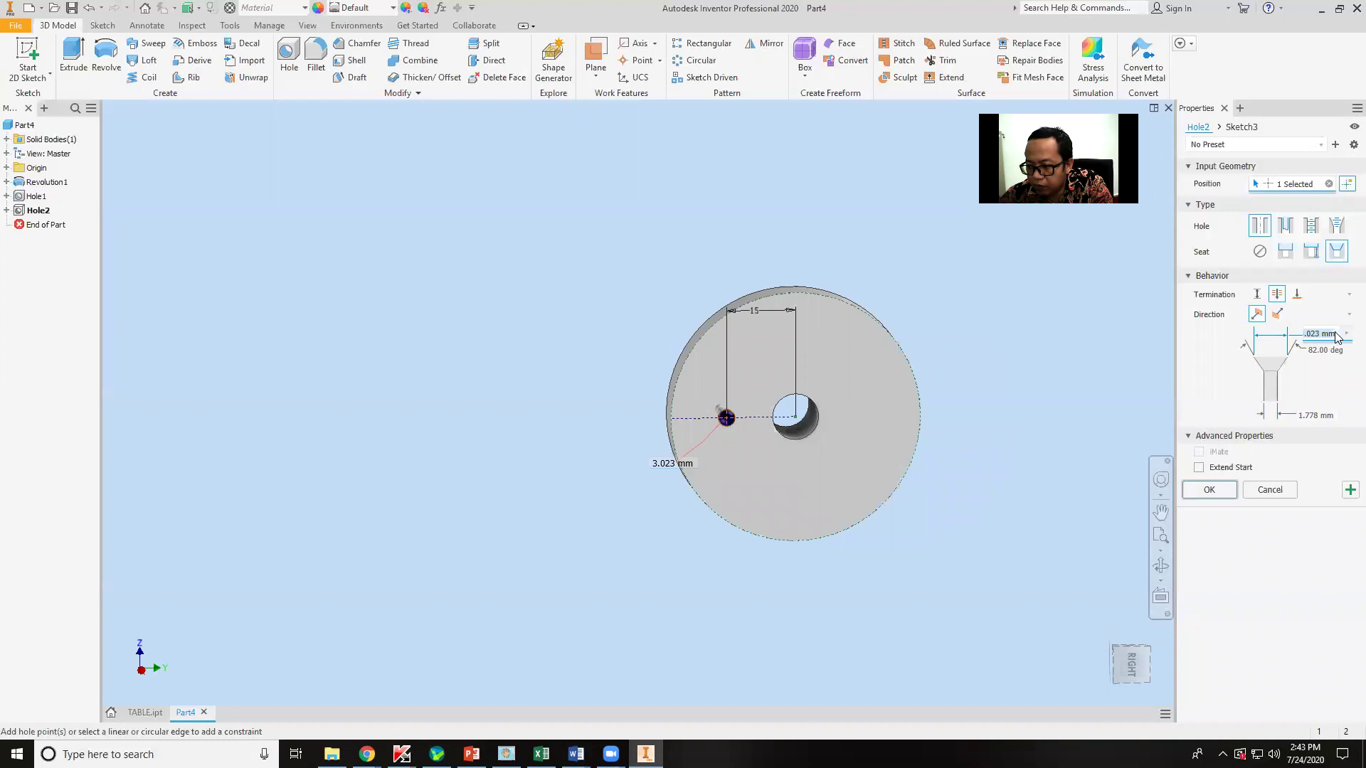
click(1313, 253)
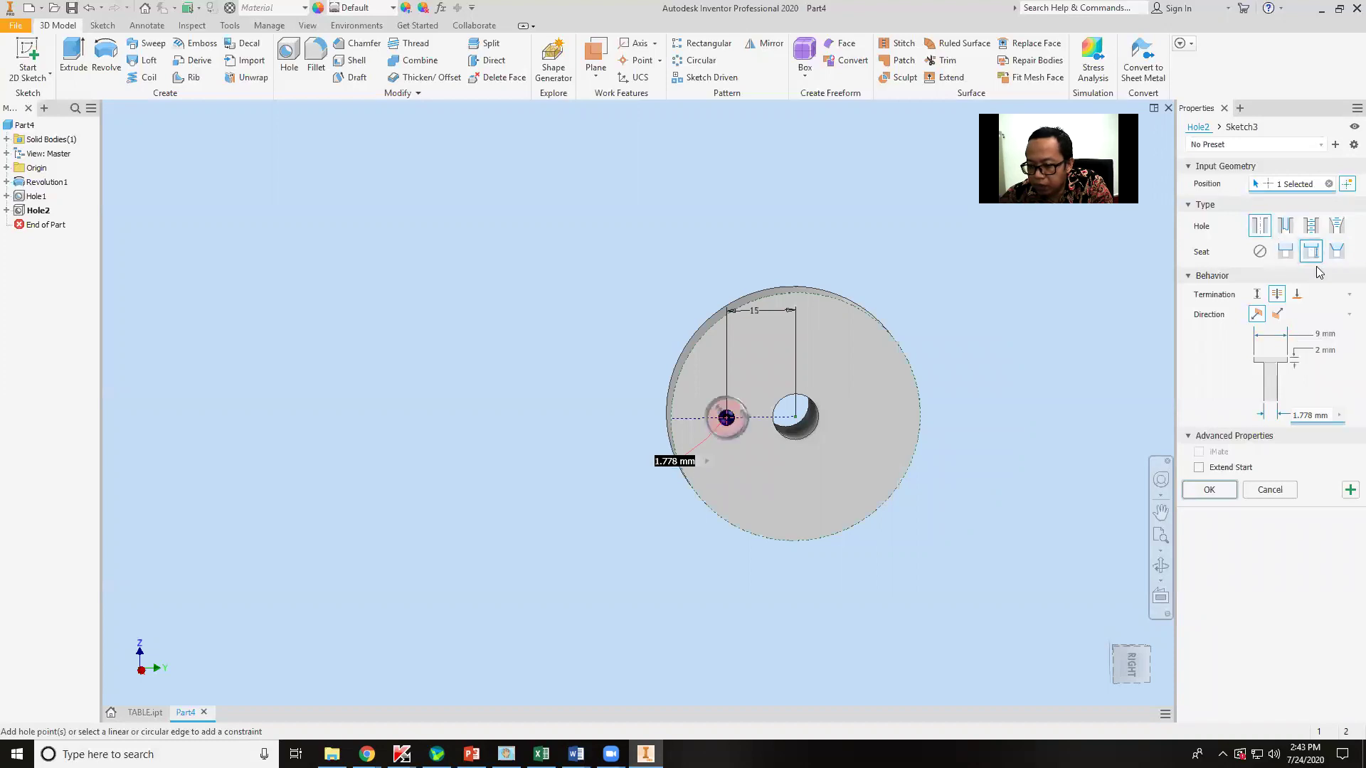
Set the spotface diameter to 10 mm, its depth to 3 mm and the hole diameter to 6 mm, and apply the edit
text(10)
click(1328, 349)
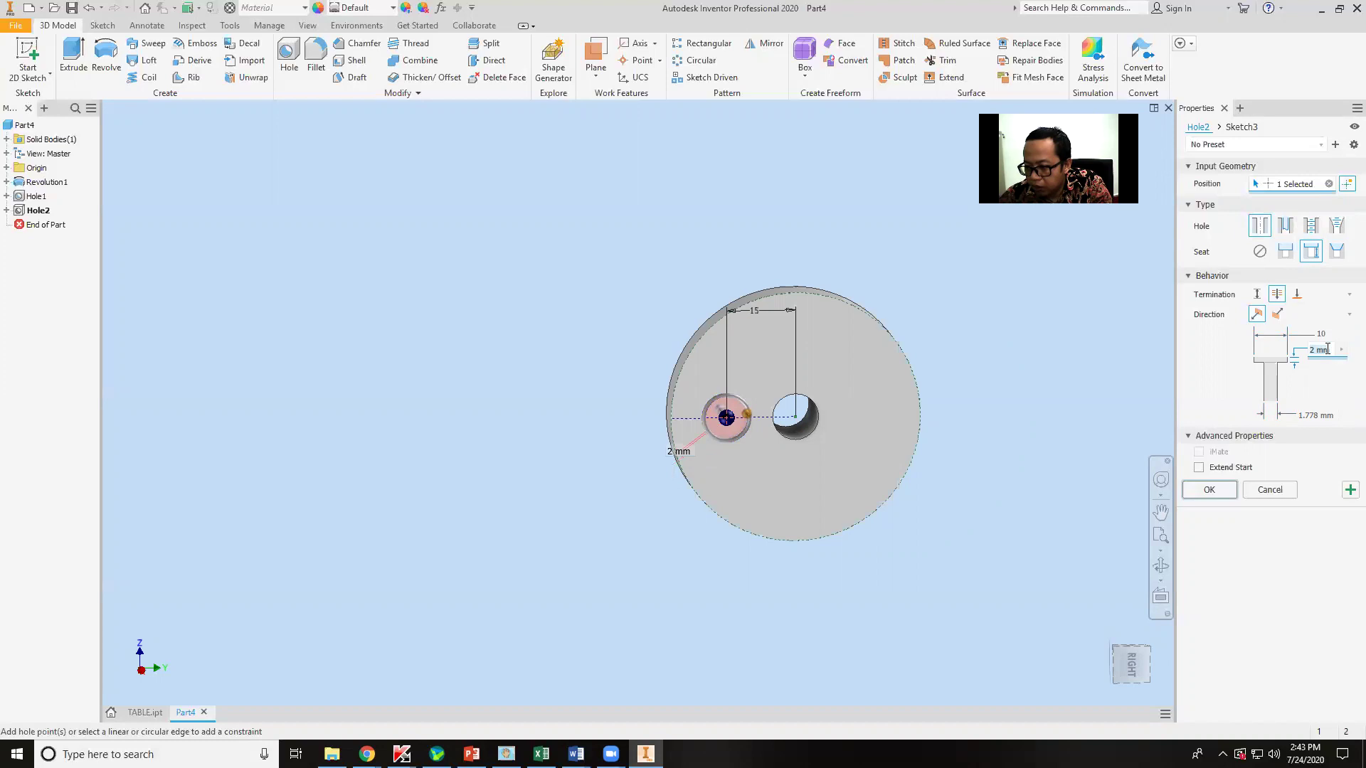
text(3)
click(1314, 416)
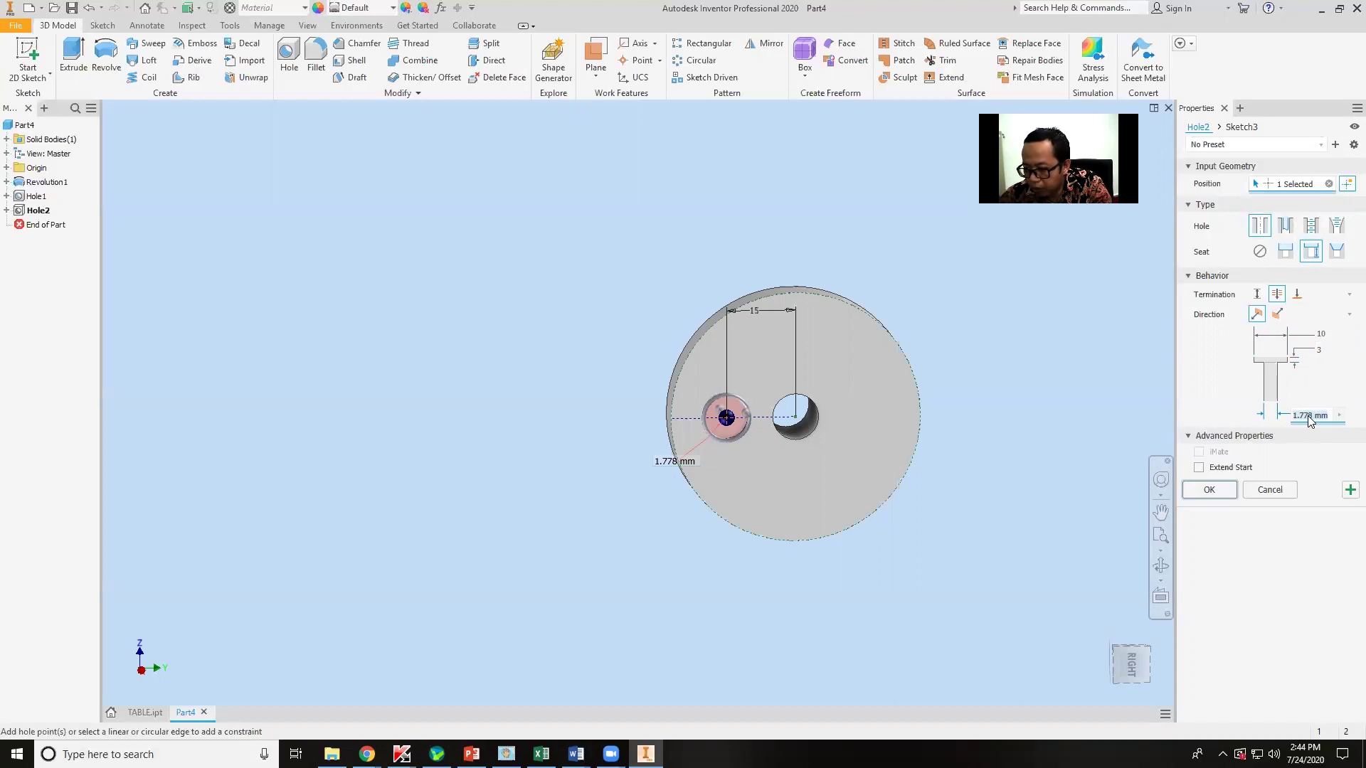
text(6)
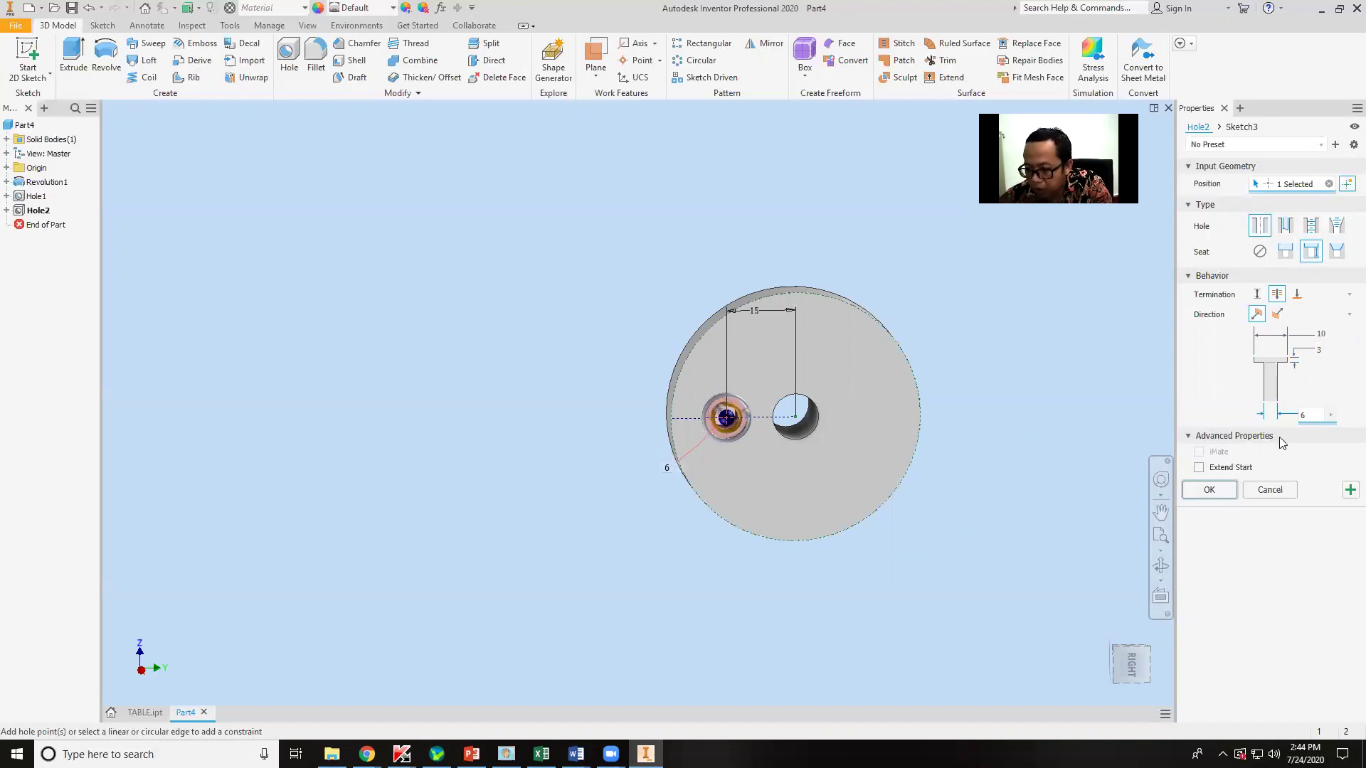
click(1210, 490)
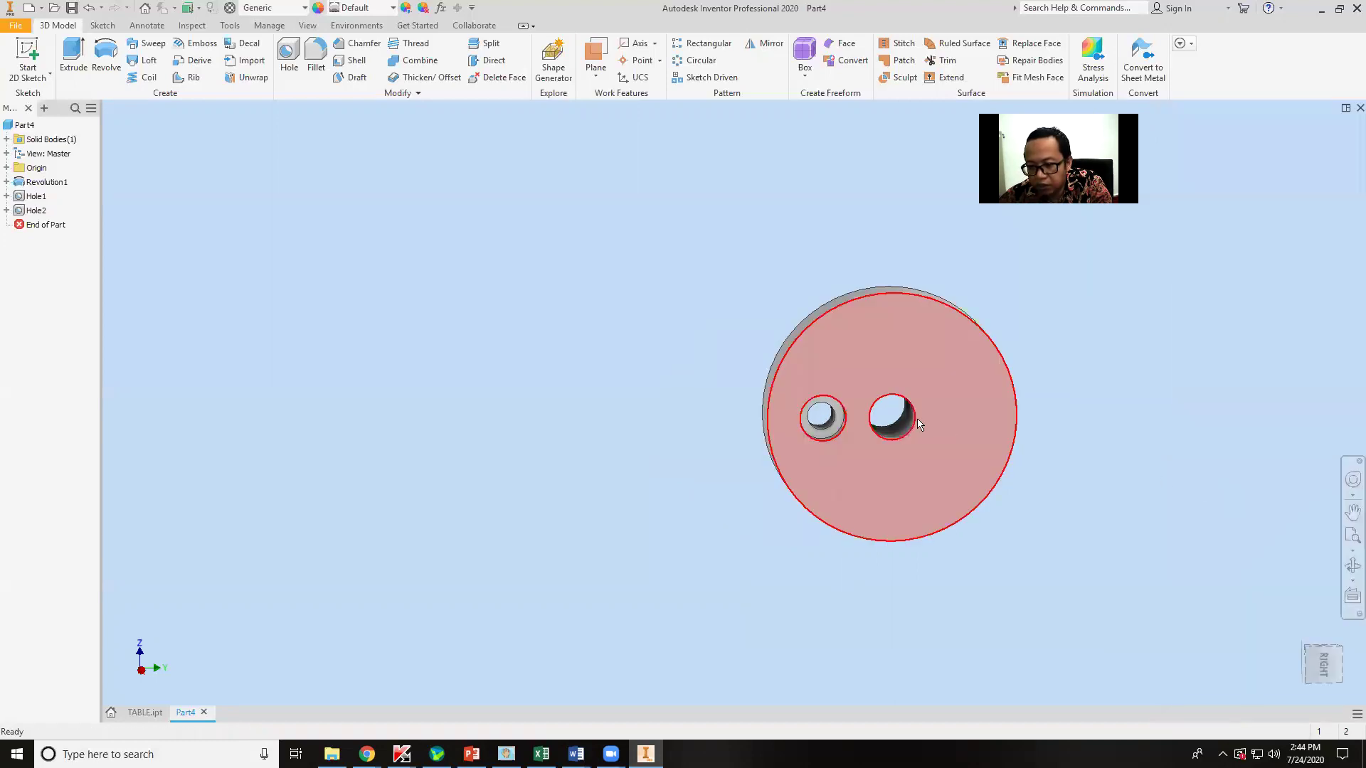
Start a circular pattern with the off-centre spotface hole as the feature to repeat
shift+middle_drag(918, 424, 855, 383)
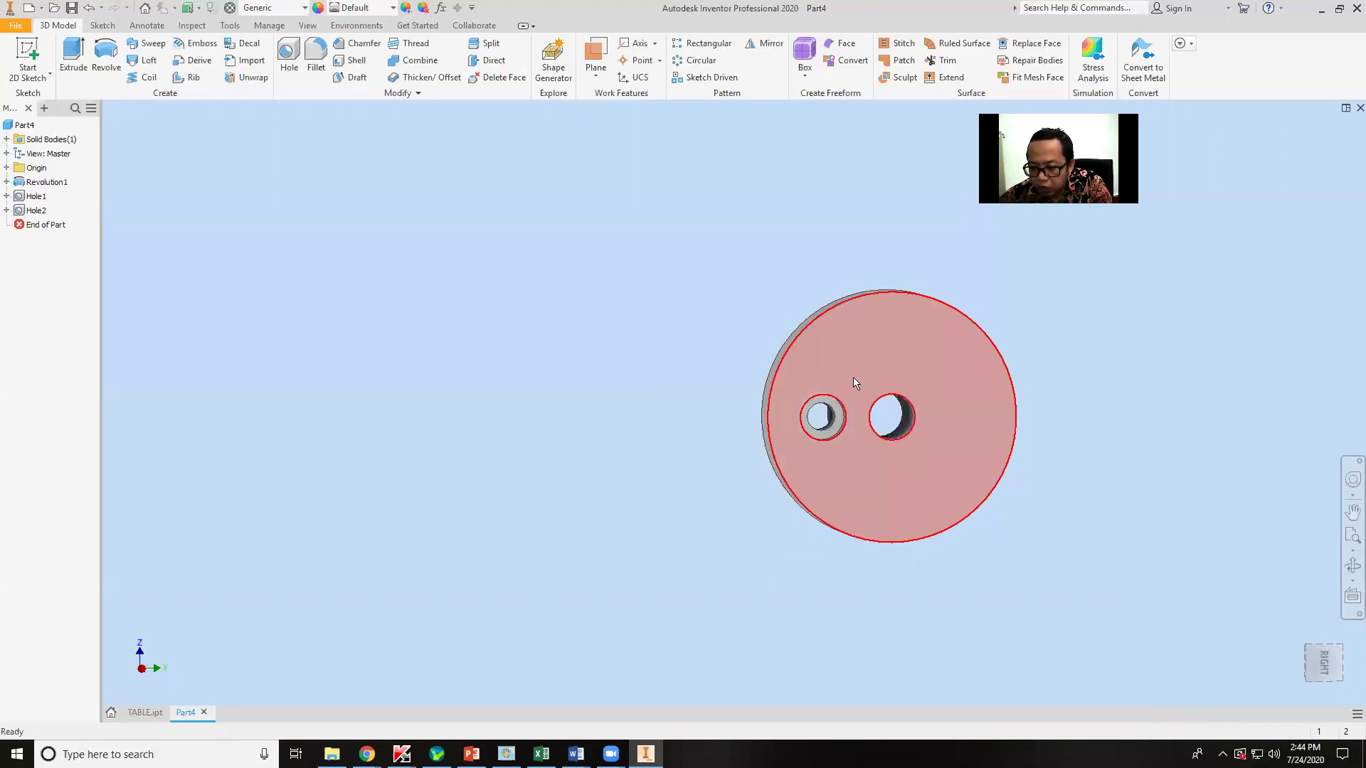
click(1347, 600)
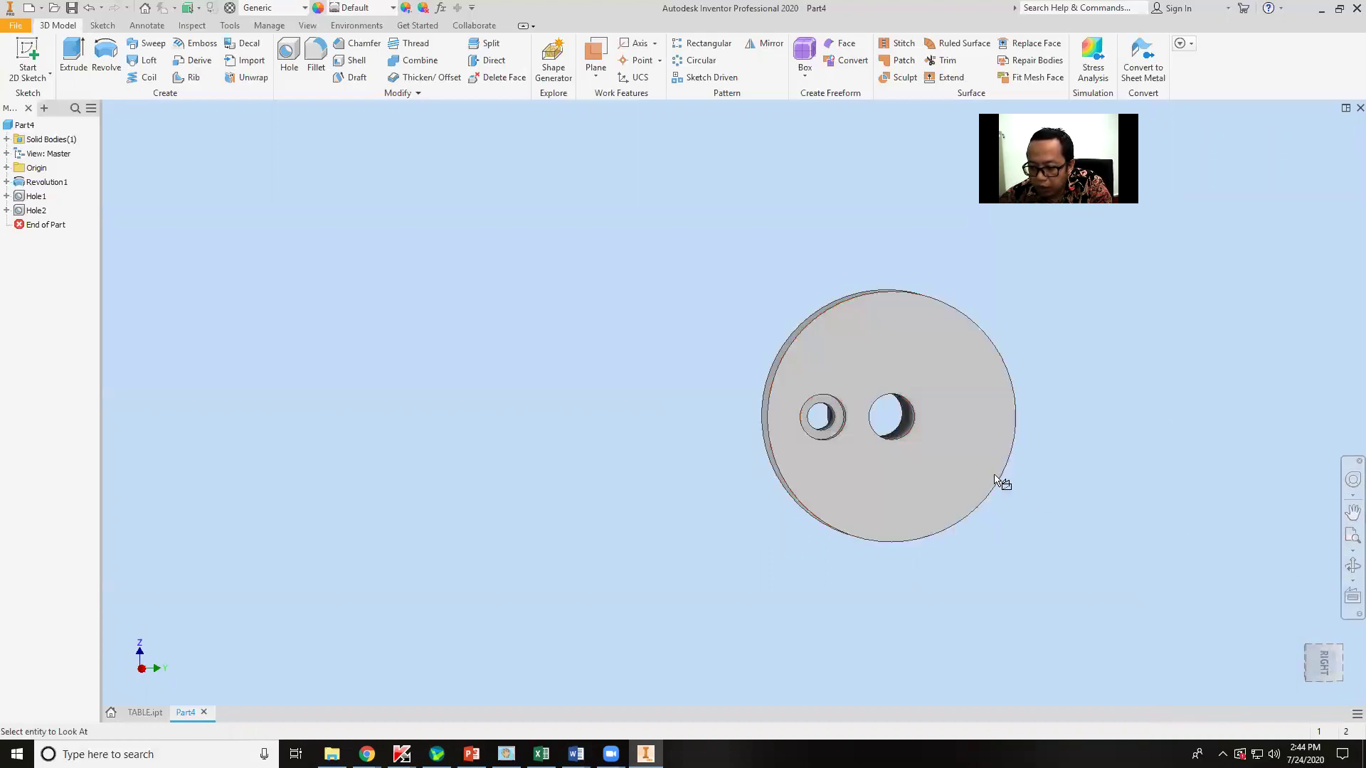
click(953, 456)
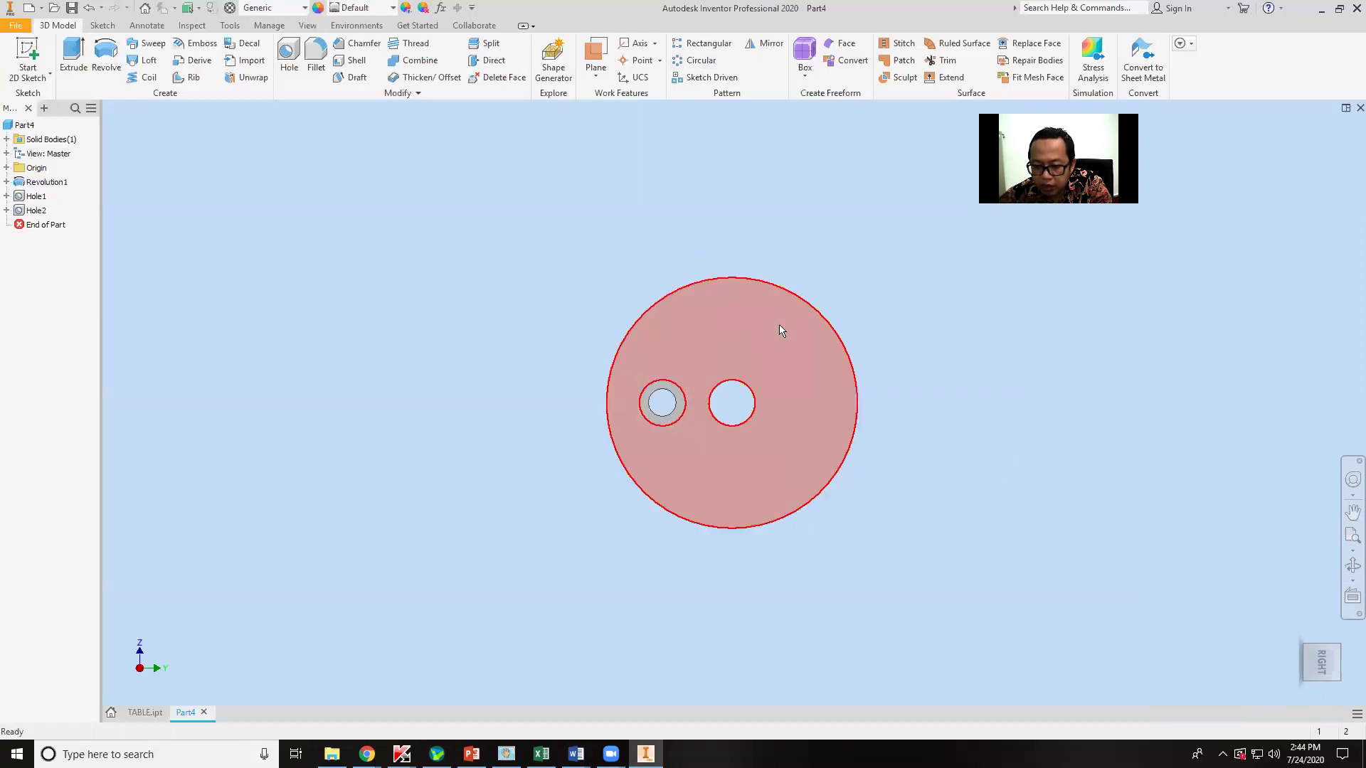
scroll(750, 424, down, 3)
middle_drag(762, 434, 836, 524)
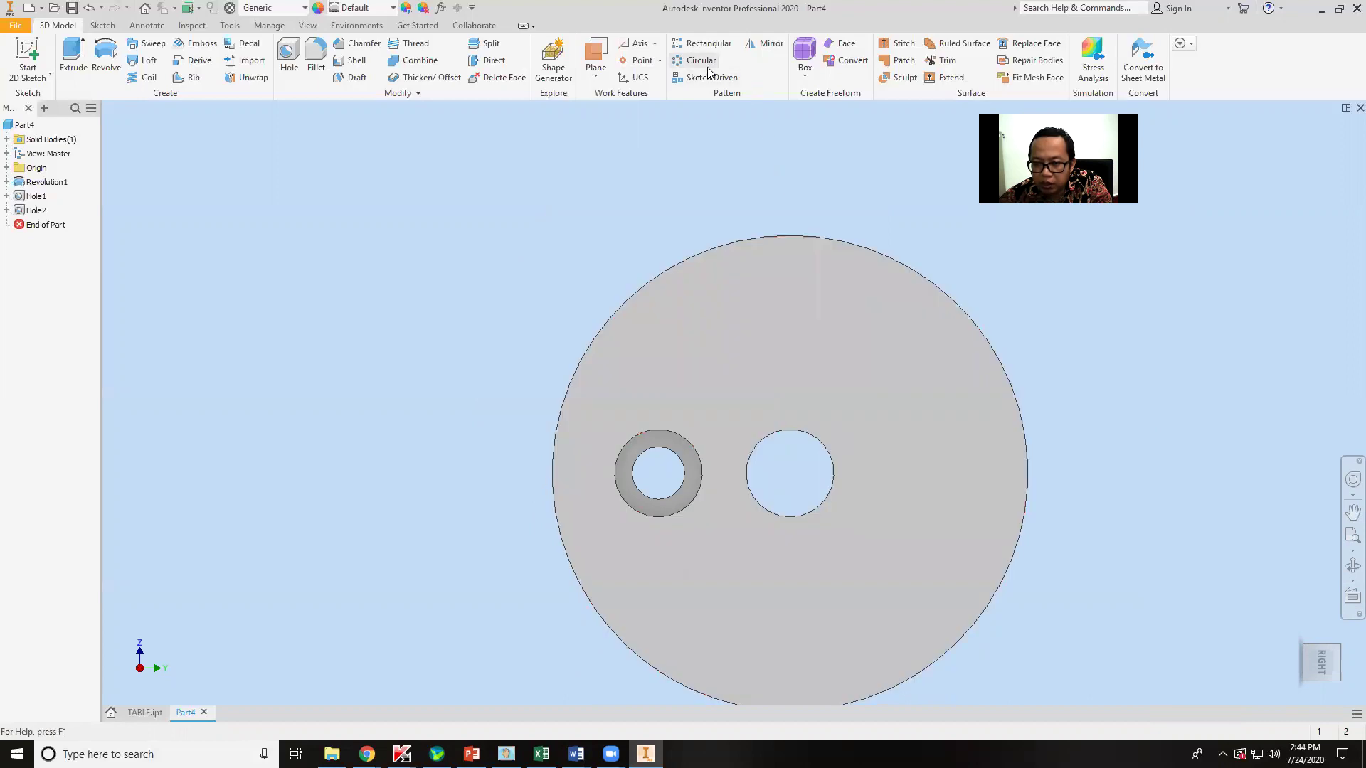
click(700, 60)
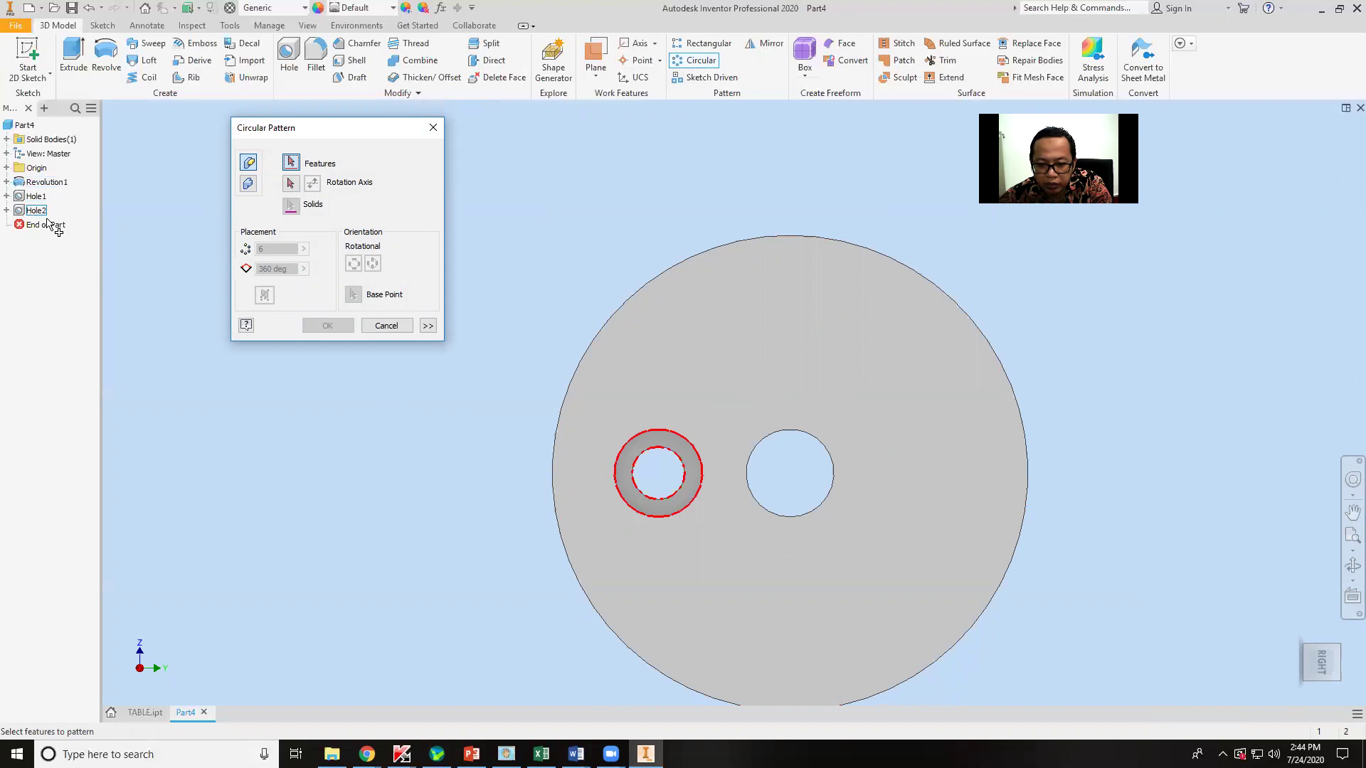
click(673, 496)
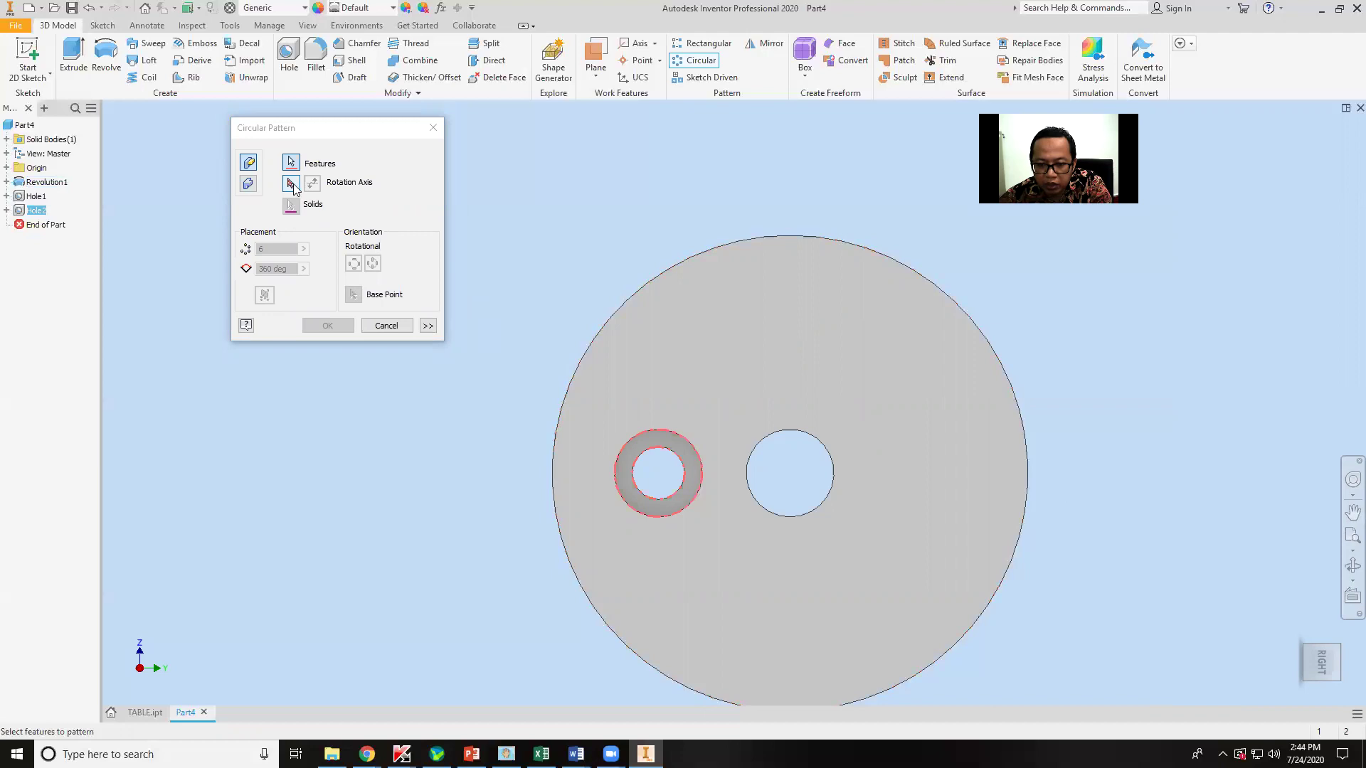
Use the central hole as the rotation axis and create the circular pattern with 4 occurrences over 360 degrees
click(291, 184)
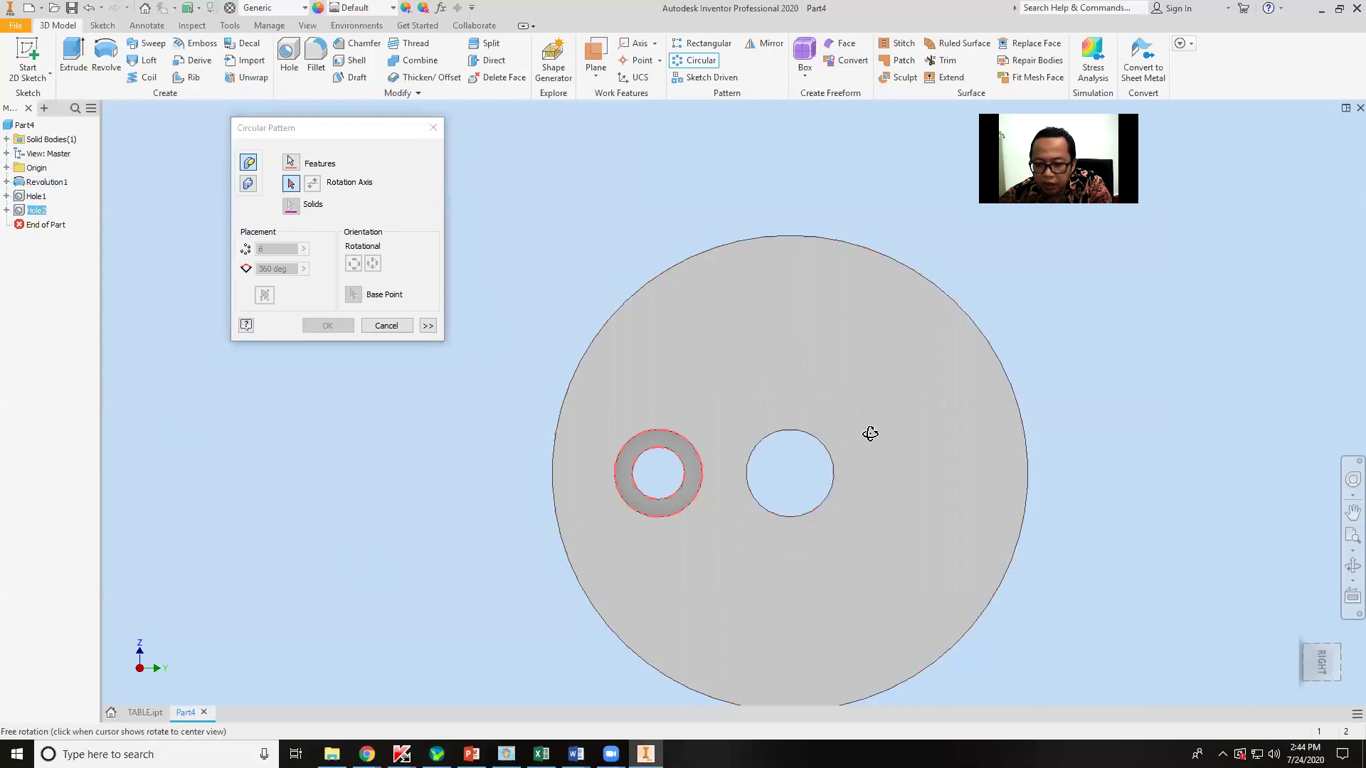
key(F5)
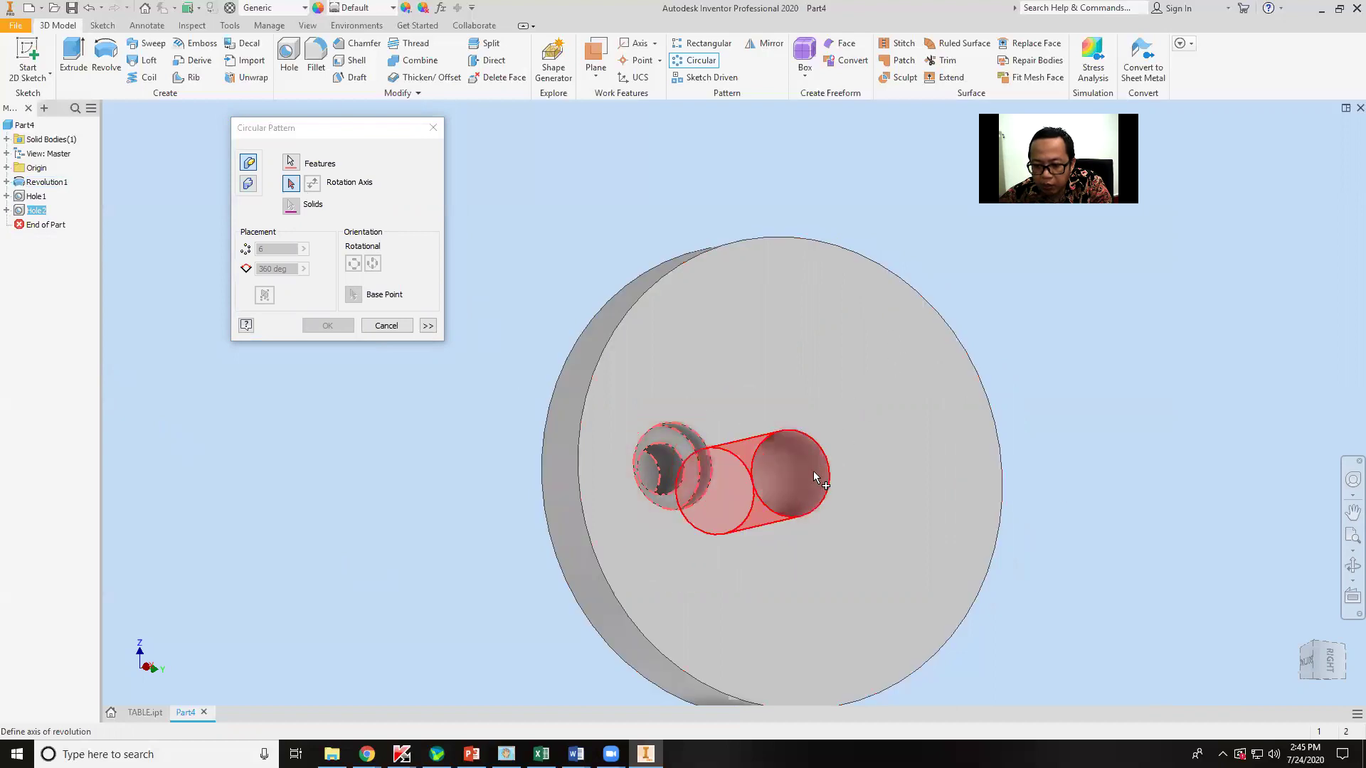
key(F4)
drag(778, 476, 792, 396)
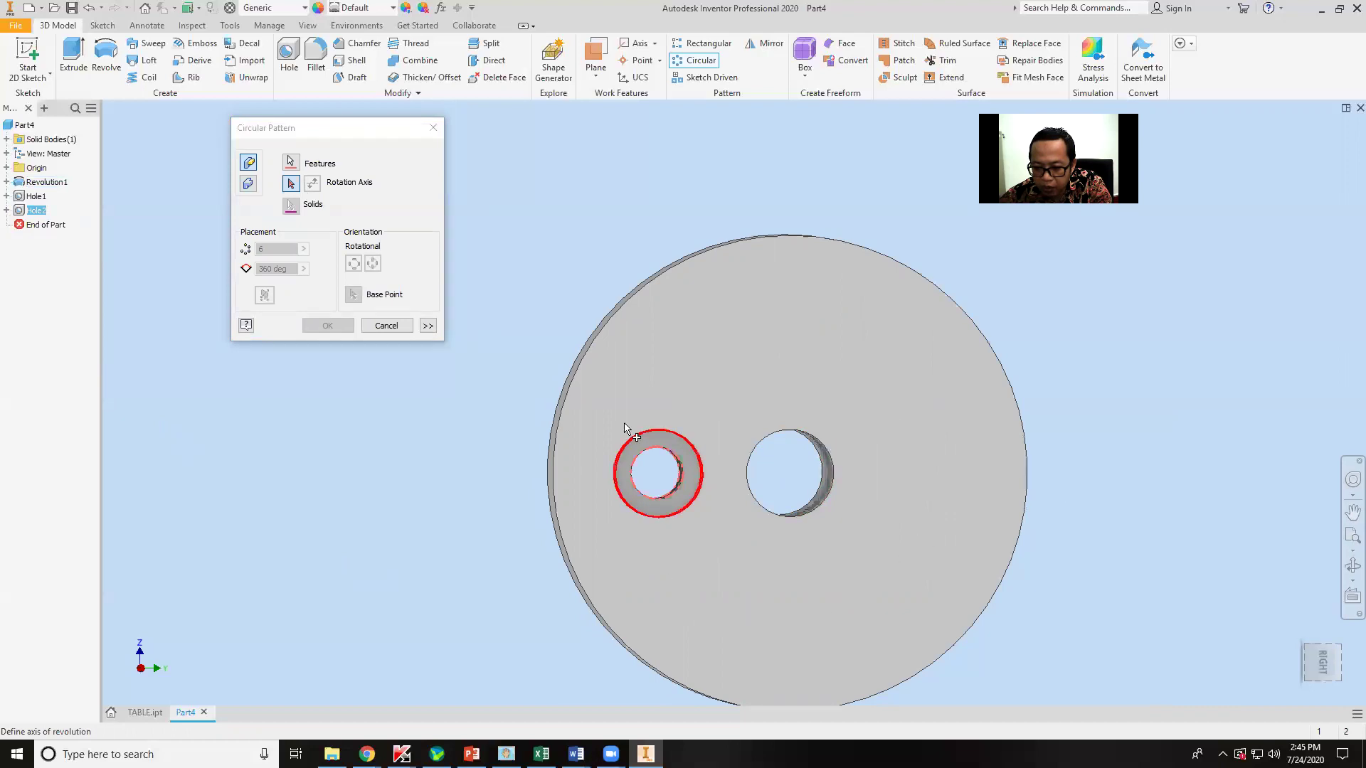
click(815, 447)
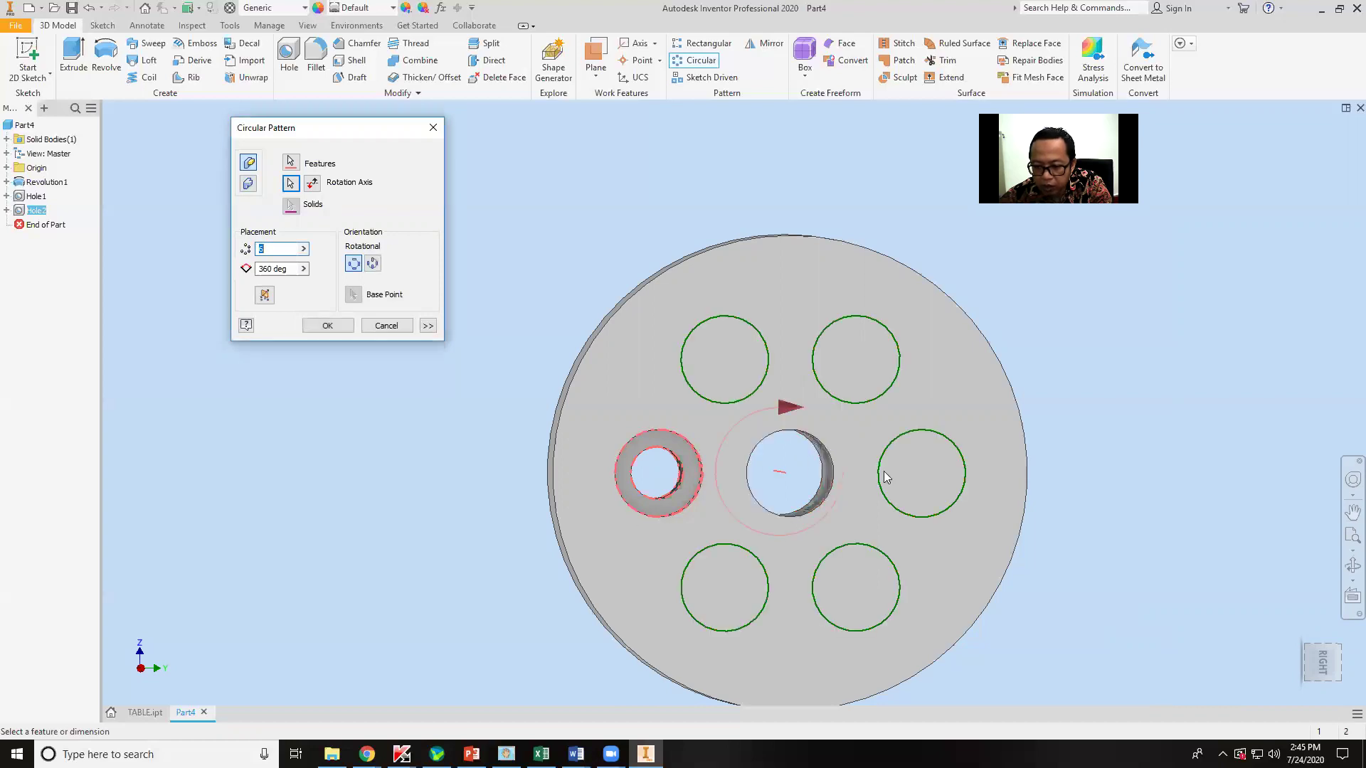
text(4)
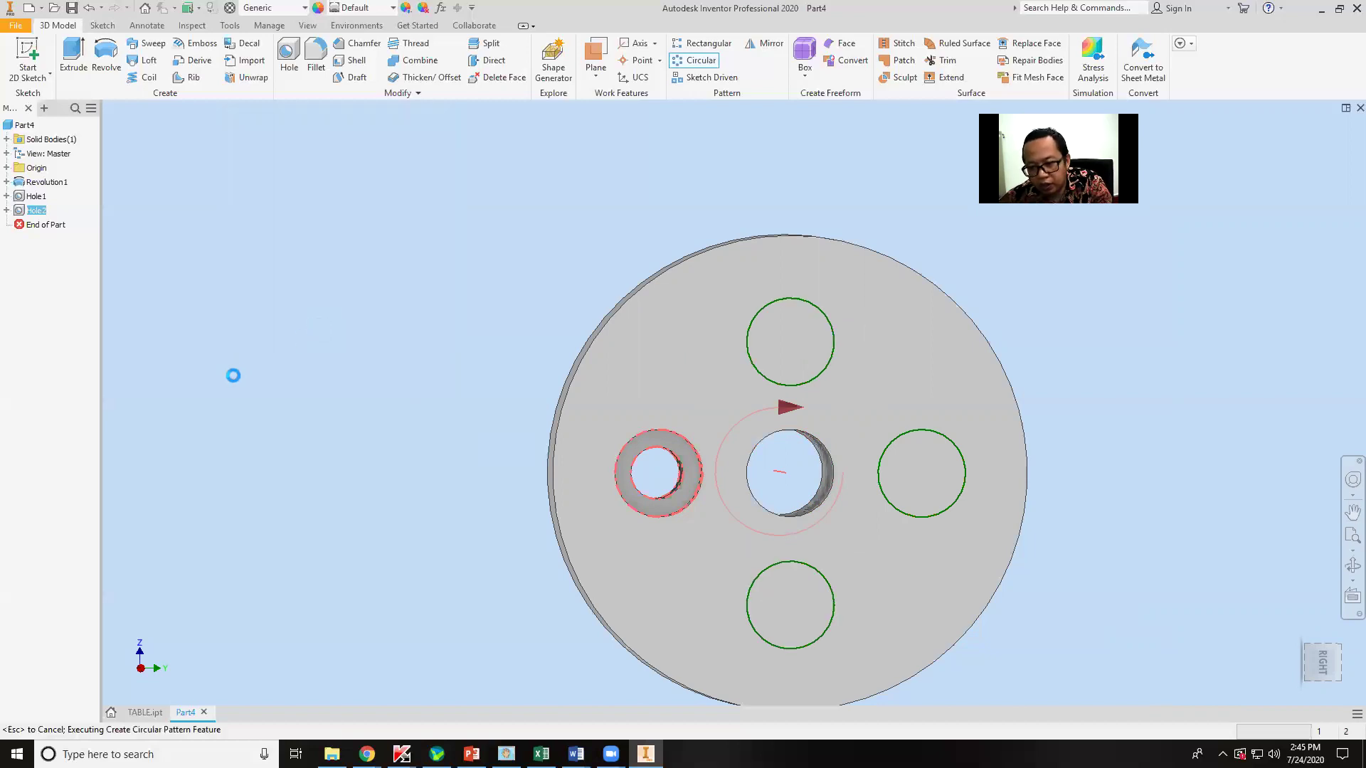
Start a constant fillet on the disc with a radius of 3 mm
key(F4)
drag(884, 519, 819, 457)
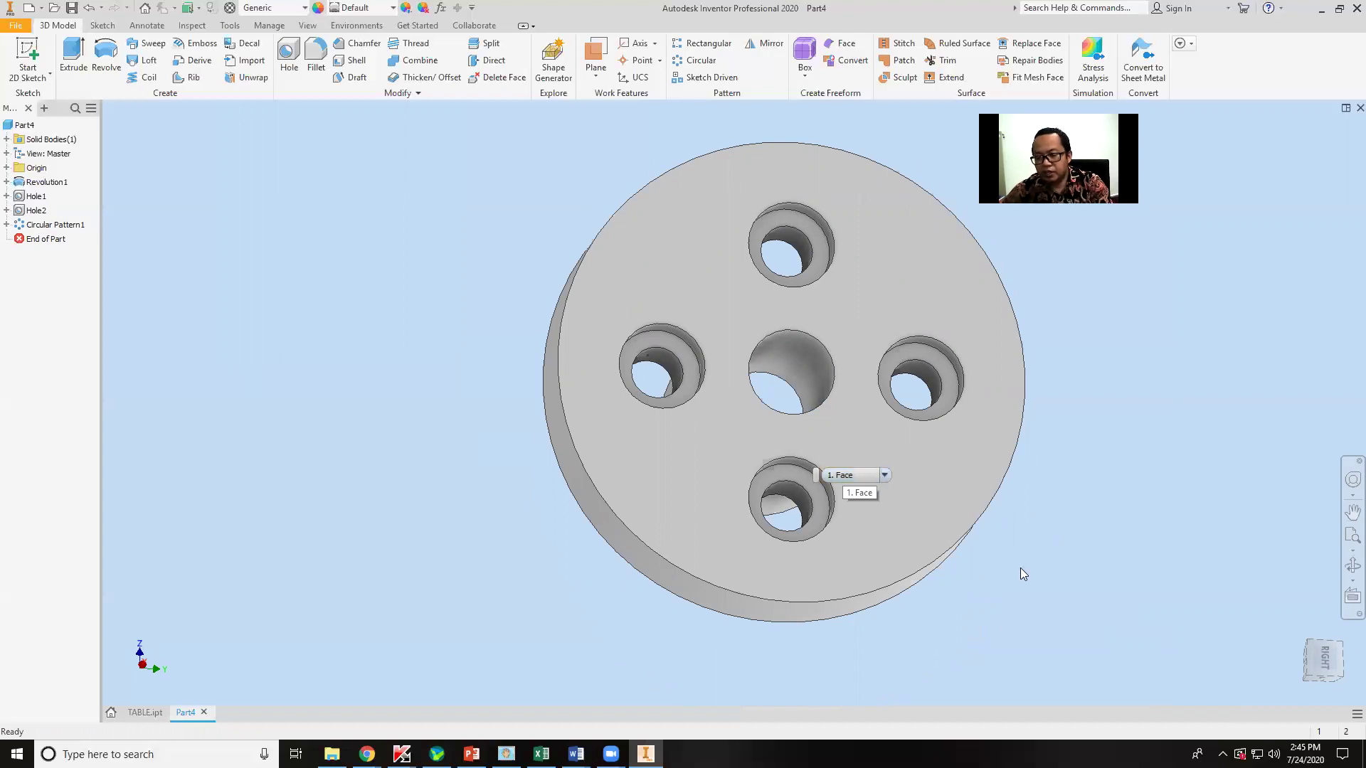
key(F4)
drag(843, 590, 942, 515)
key(Escape)
shift+middle_drag(930, 519, 677, 452)
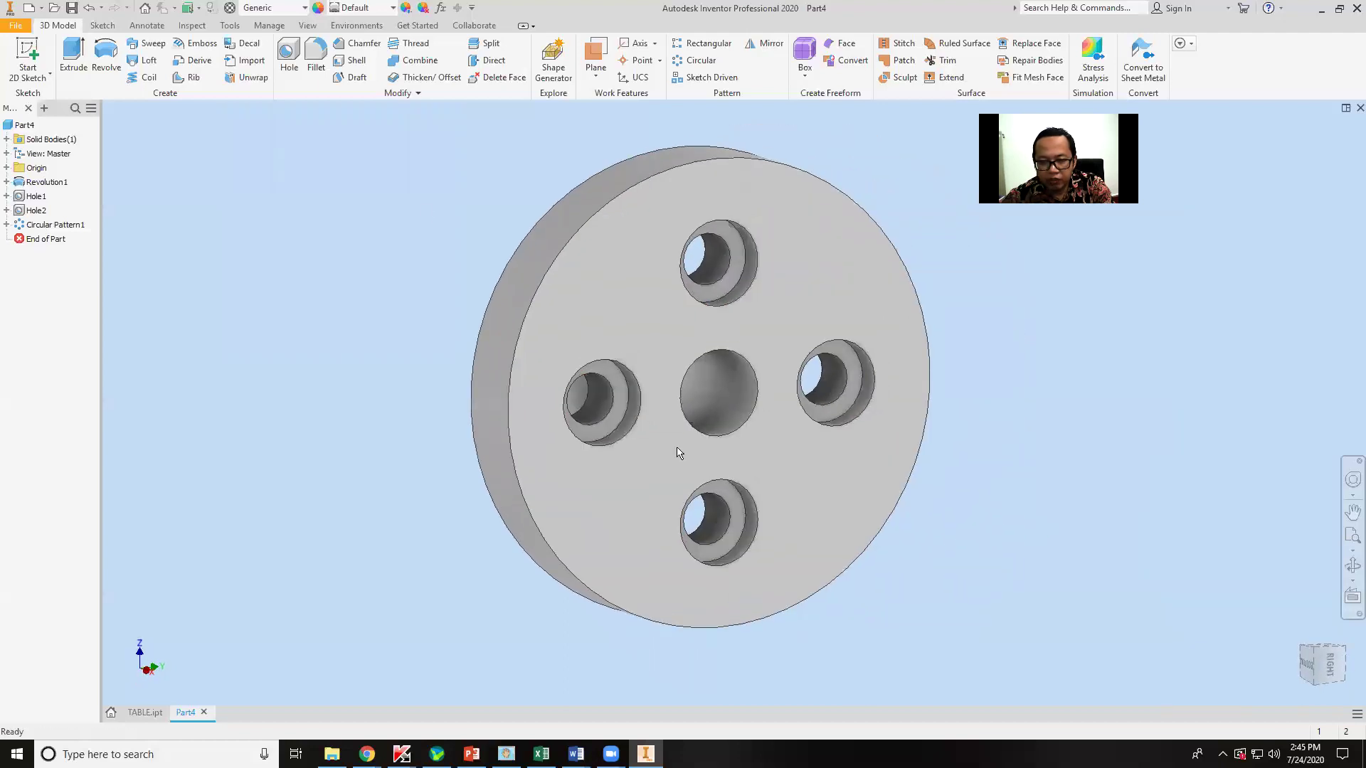
click(322, 69)
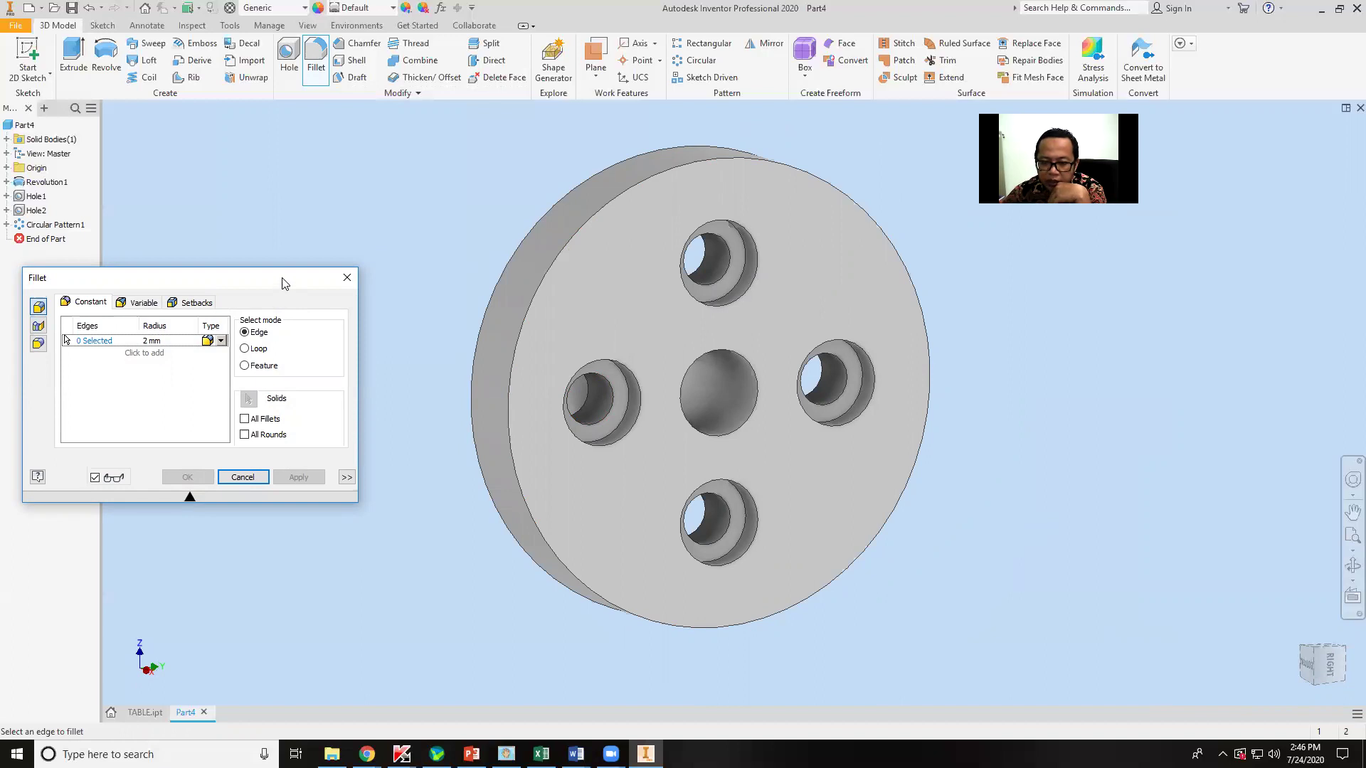
drag(285, 283, 327, 253)
click(213, 311)
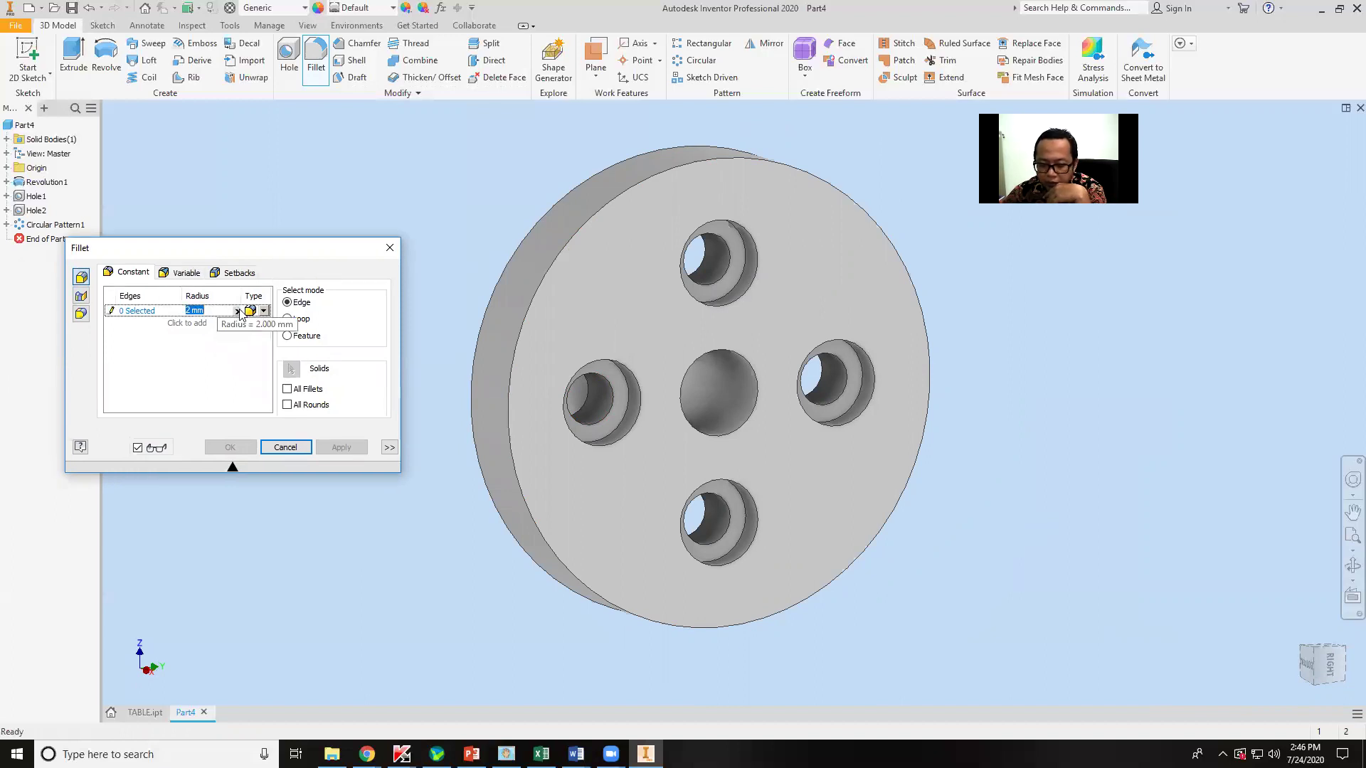
text(3)
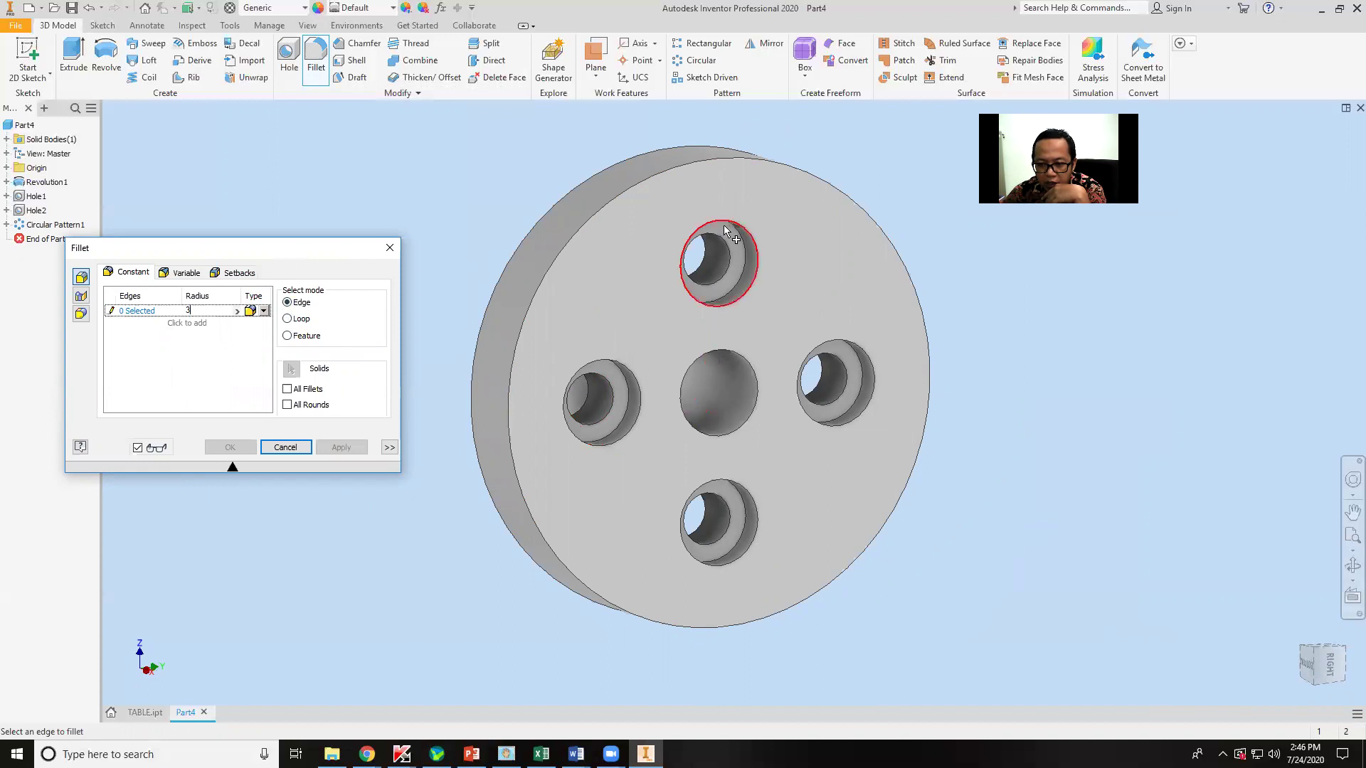
Try the loop and feature selection modes, and fillet the outer rim of the disc's spotfaced side in edge mode
click(288, 319)
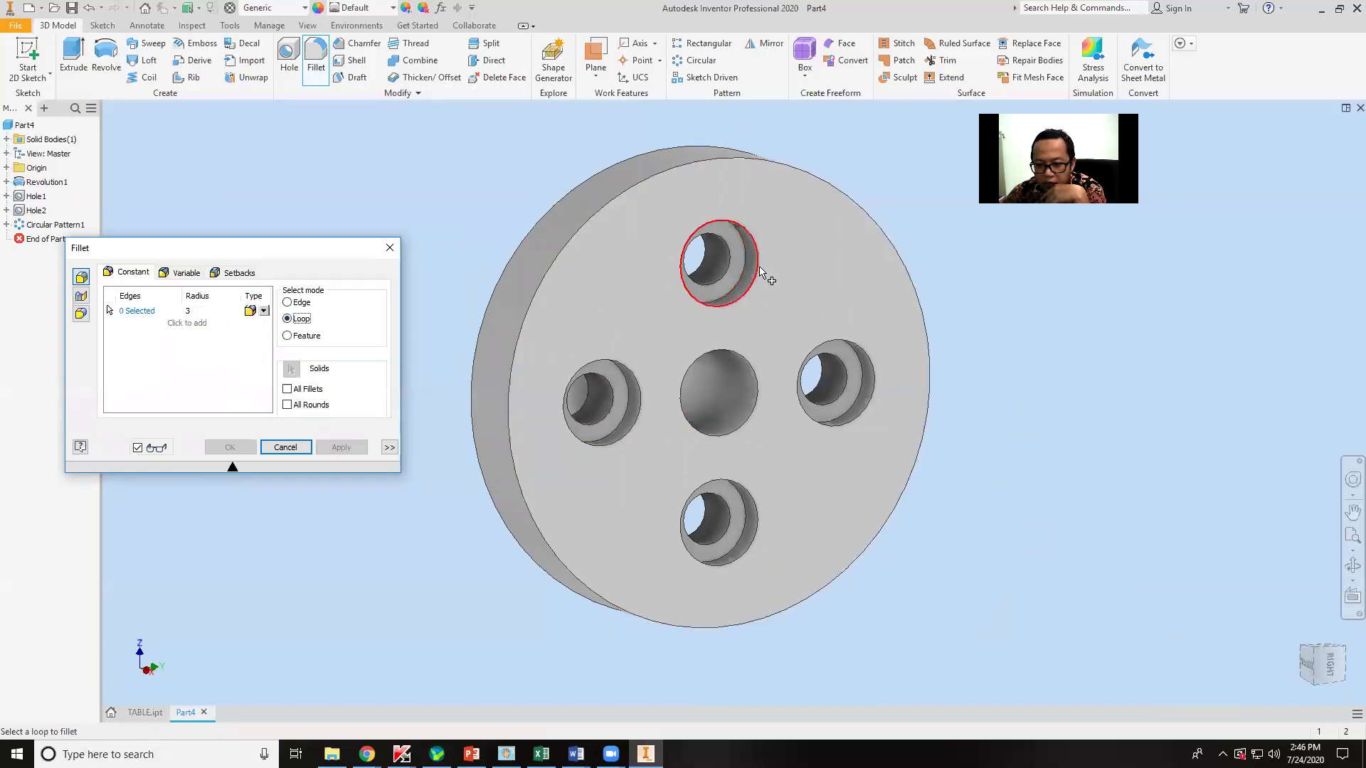
click(288, 336)
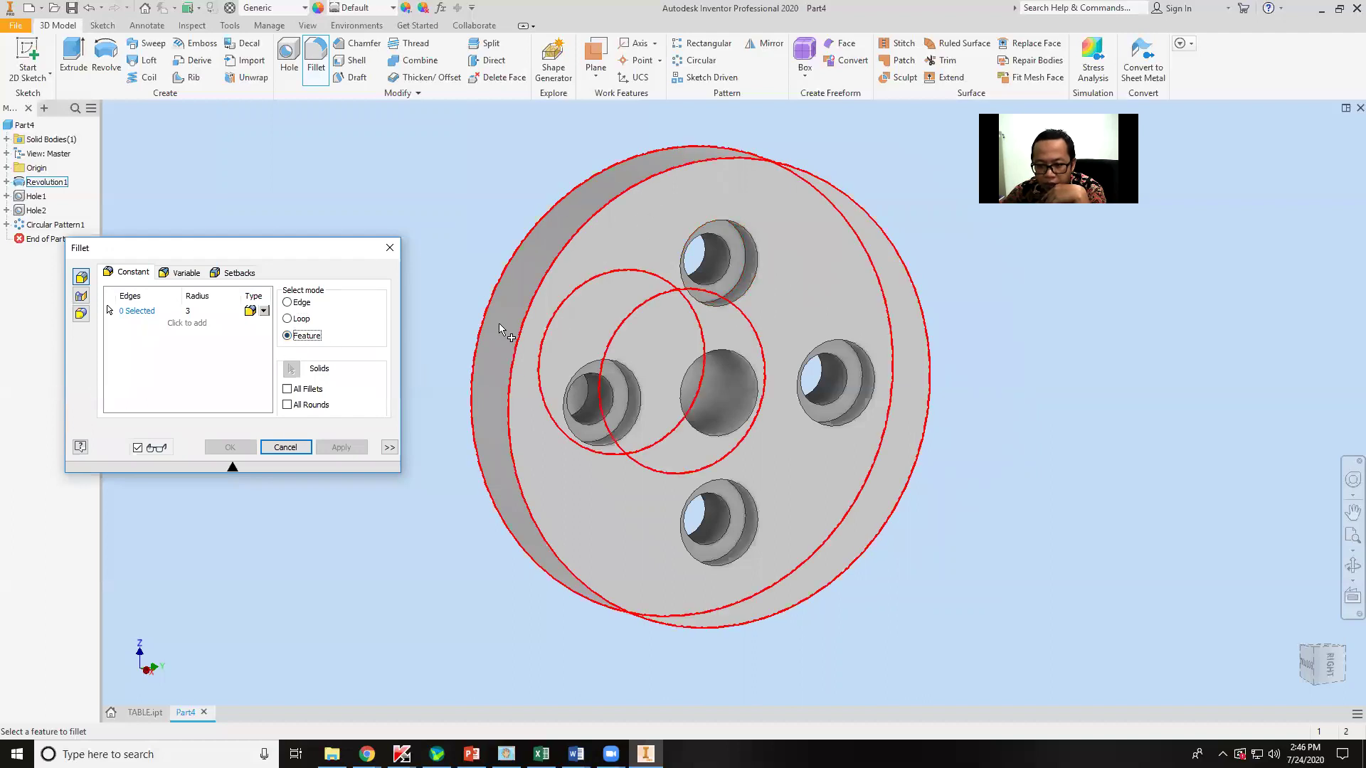
click(288, 303)
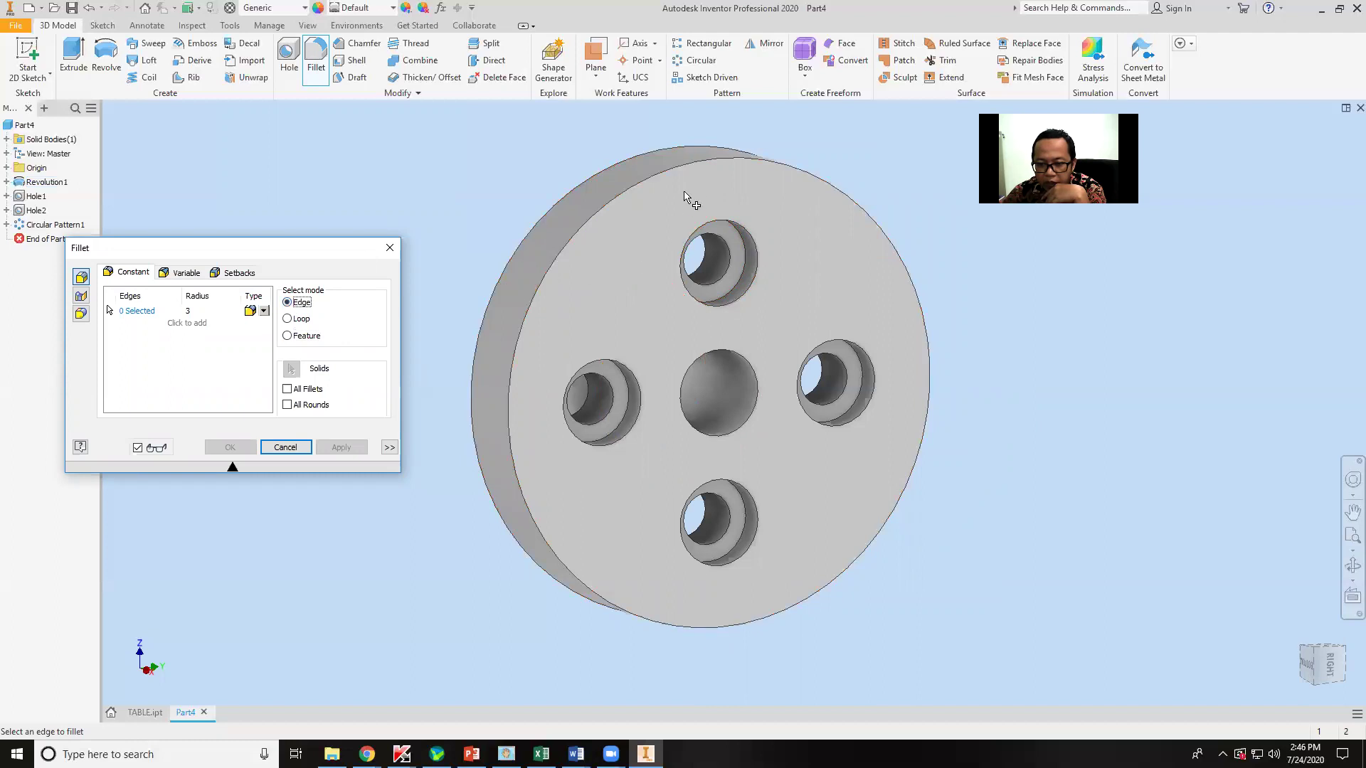
click(699, 172)
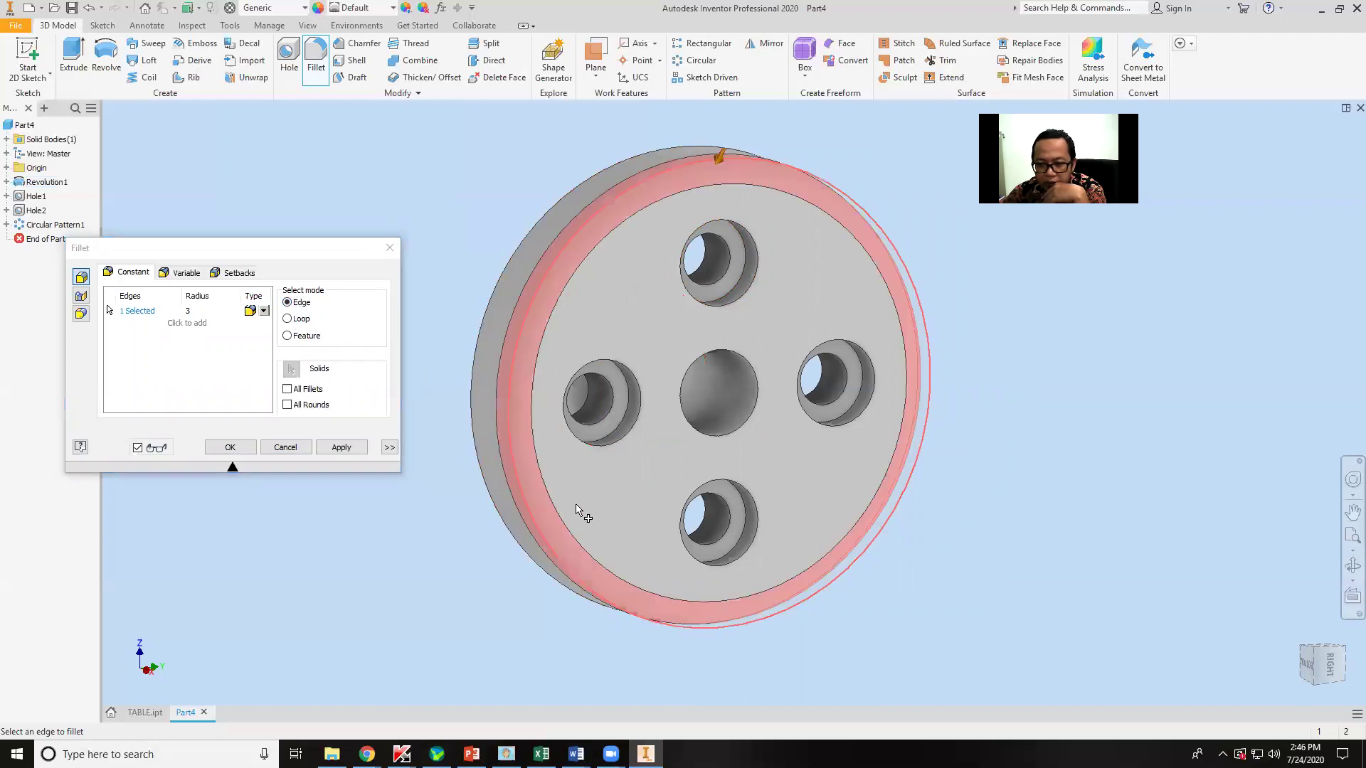
click(338, 448)
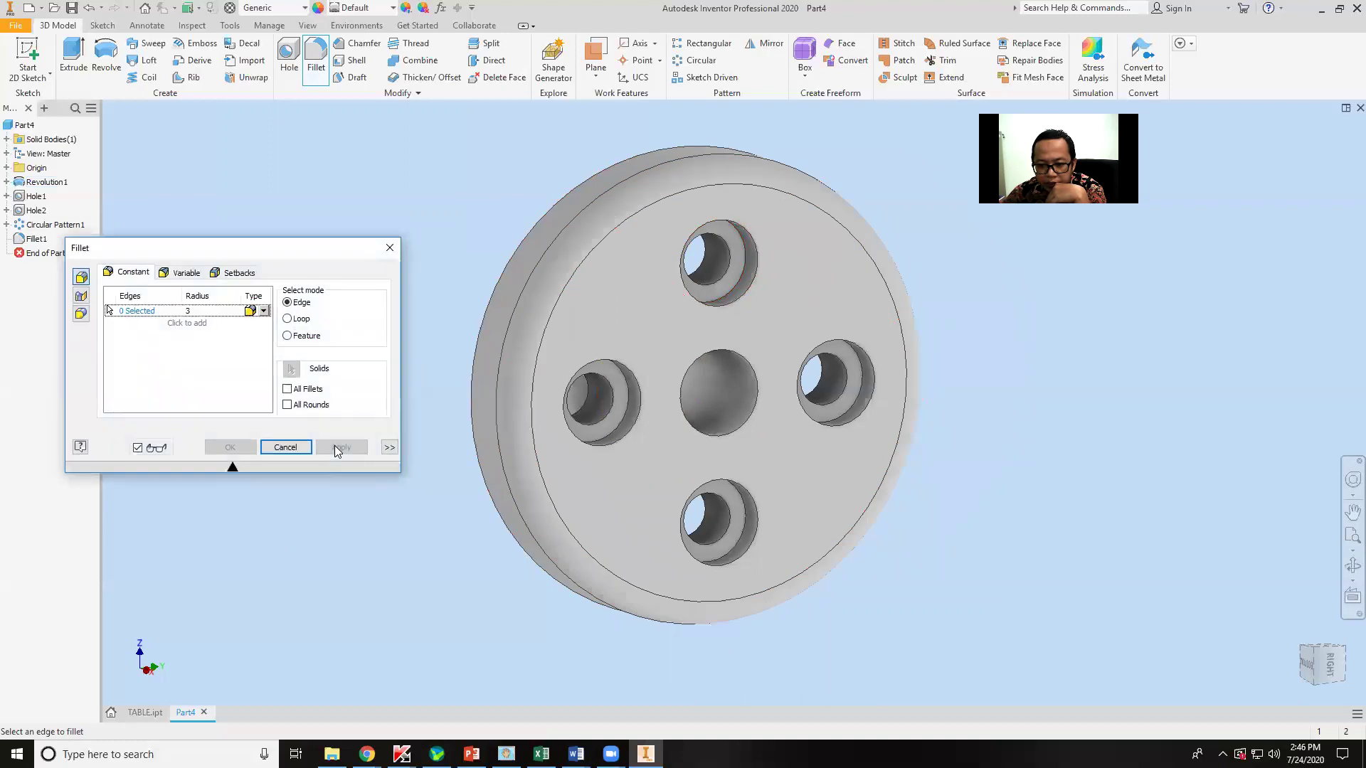
click(303, 449)
Start a thread and select the cylindrical wall of the central hole as its face
shift+middle_drag(963, 457, 822, 492)
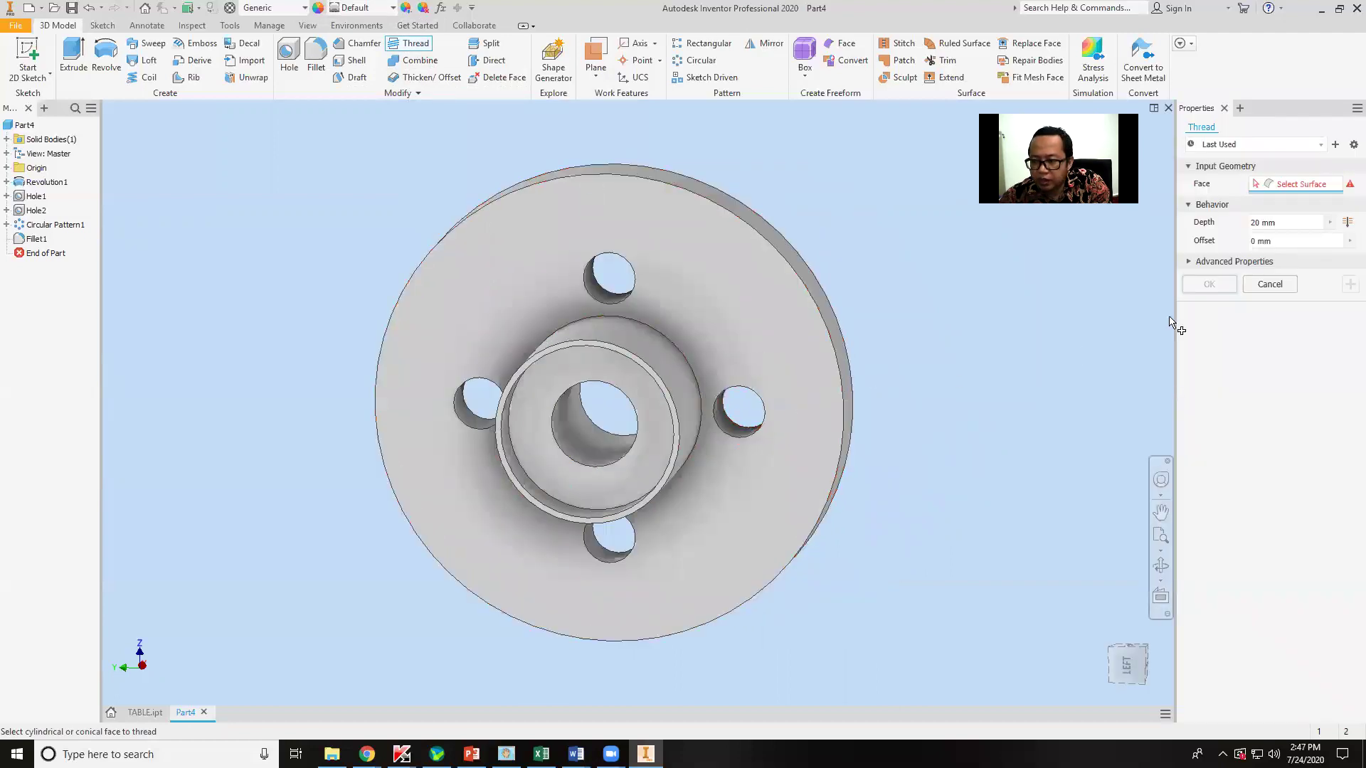
shift+middle_drag(1158, 332, 917, 311)
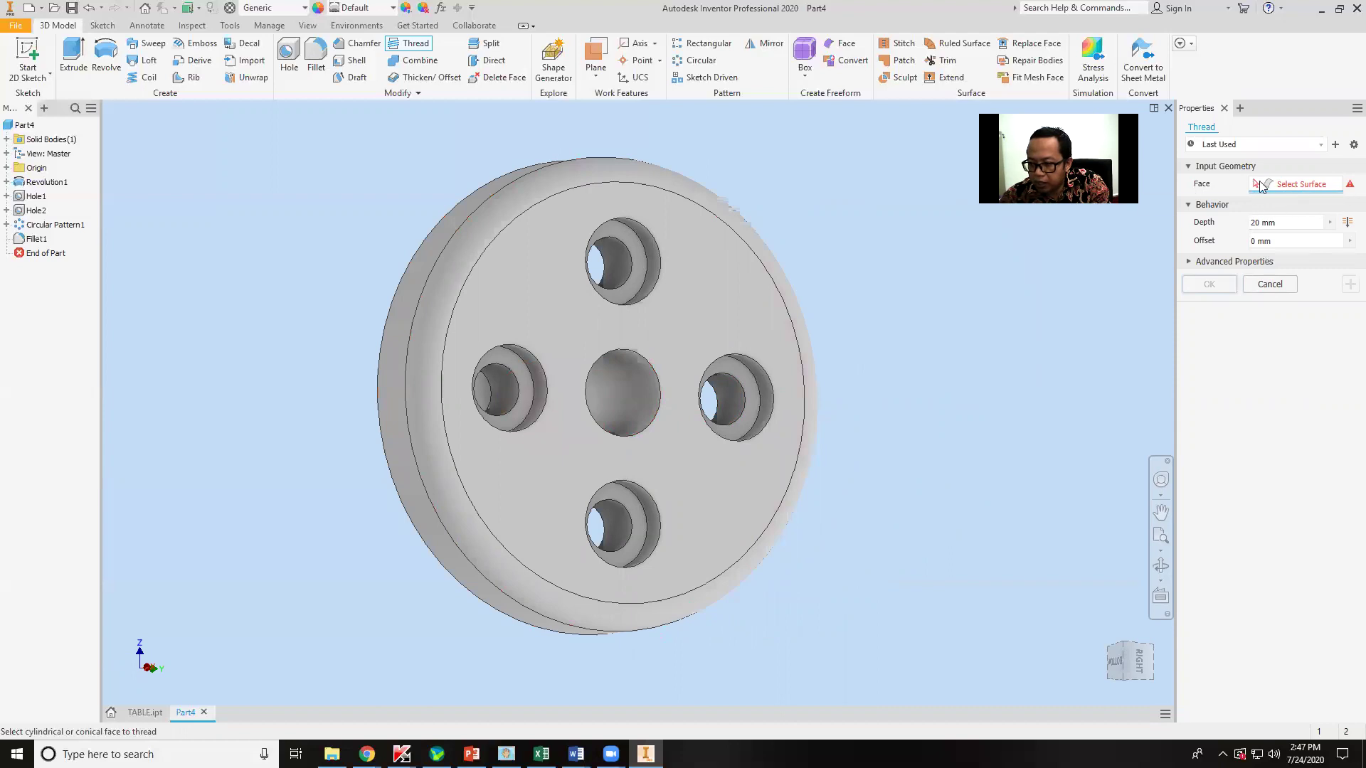
click(617, 403)
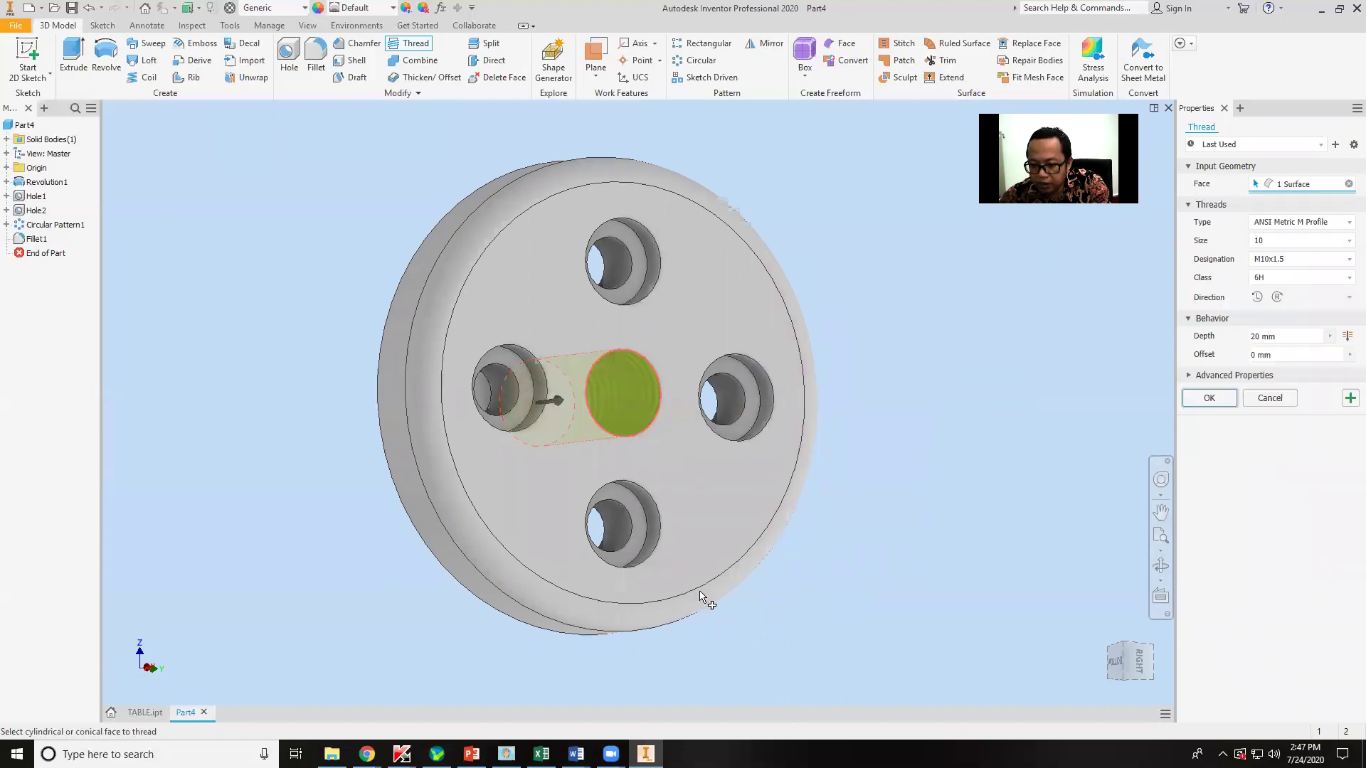
shift+middle_drag(536, 616, 671, 591)
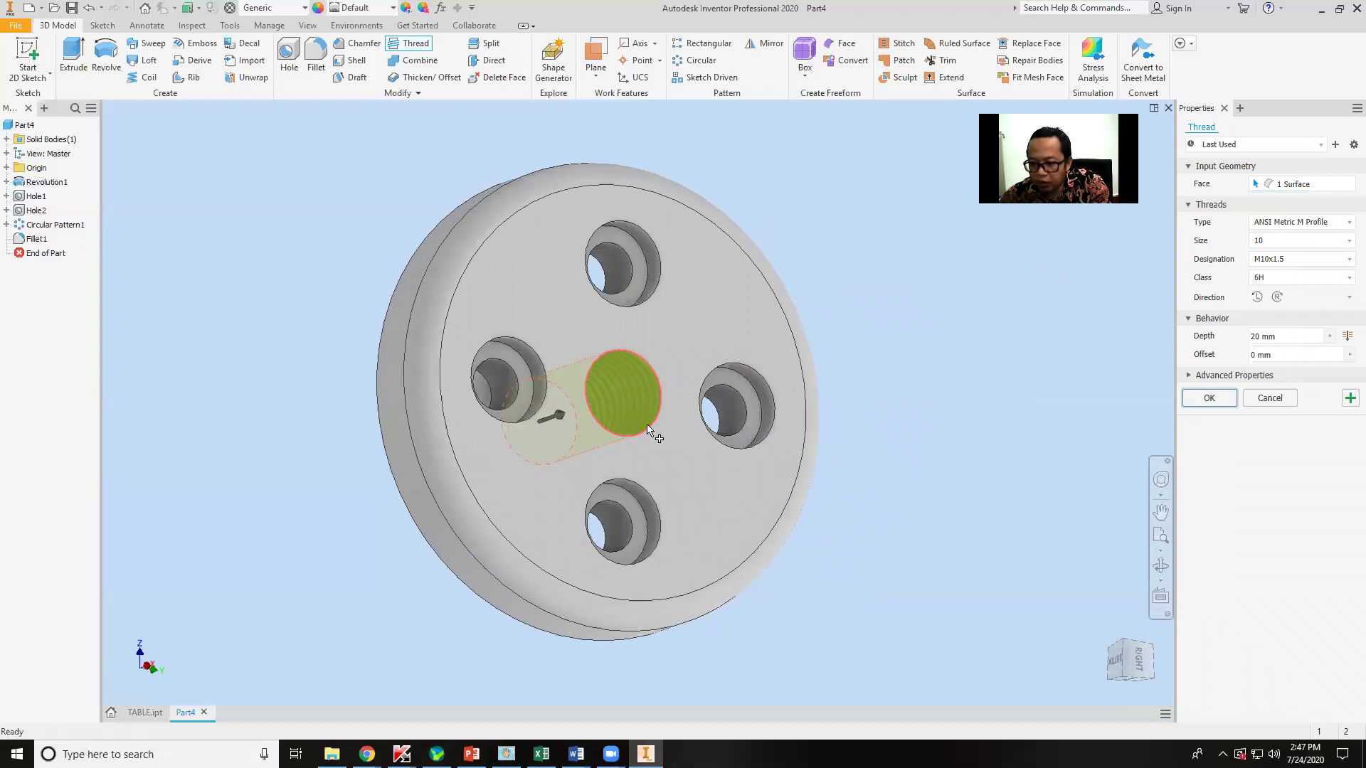
click(1309, 183)
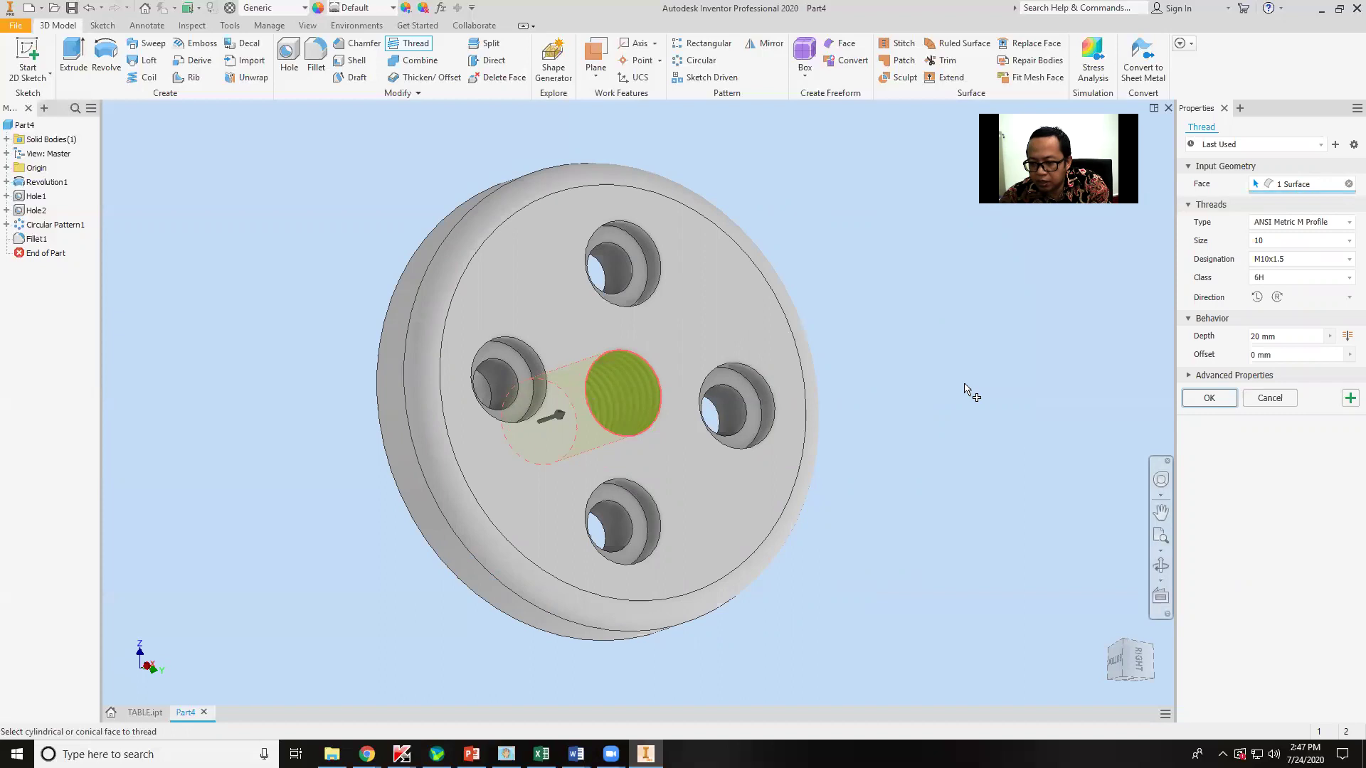
mouse_move(600, 445)
shift+middle_down()
mouse_move(558, 451)
mouse_move(628, 439)
mouse_move(975, 463)
mouse_move(735, 498)
mouse_move(649, 564)
mouse_move(714, 482)
mouse_move(634, 452)
mouse_move(725, 433)
mouse_move(610, 405)
mouse_move(605, 448)
shift+middle_up()
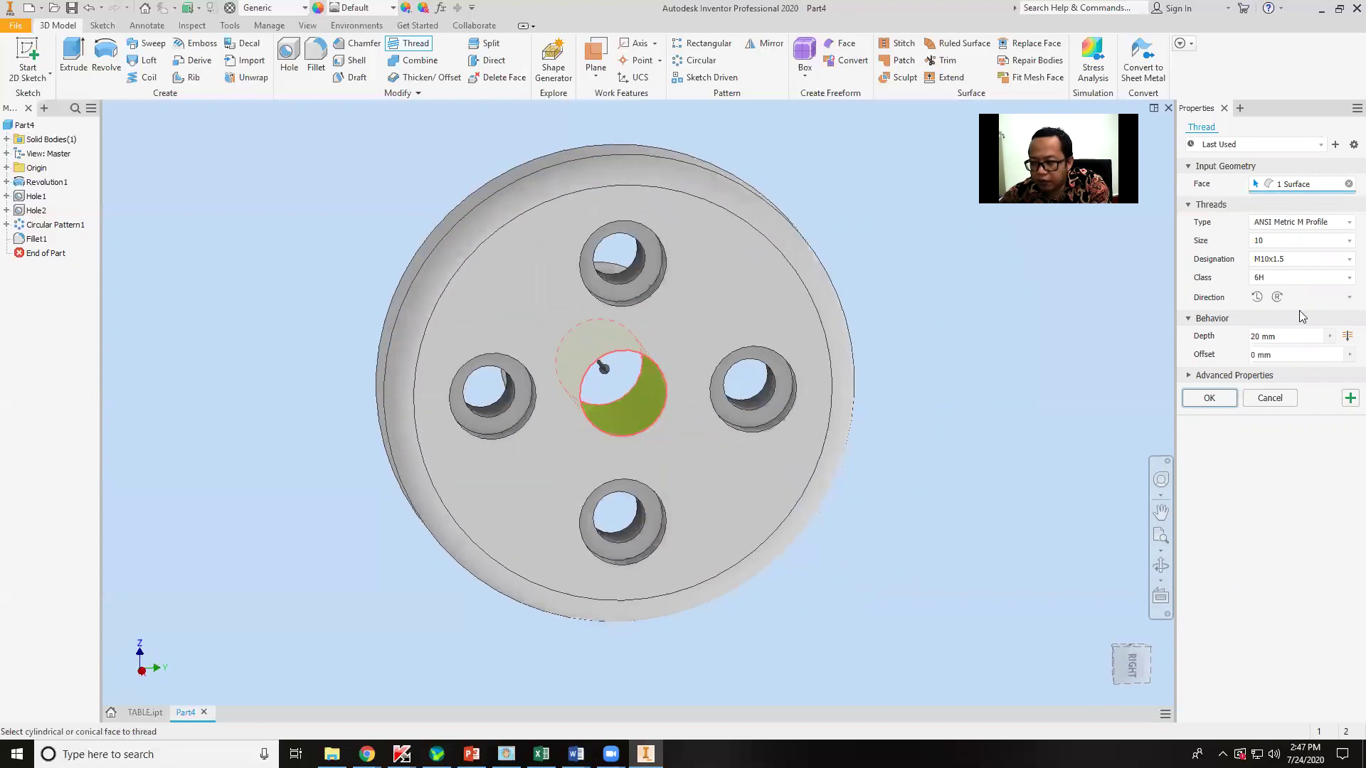
Try the ISO Metric profile, JIS Pipe Threads and DIN Pipe Threads types for the central hole's thread
click(1304, 223)
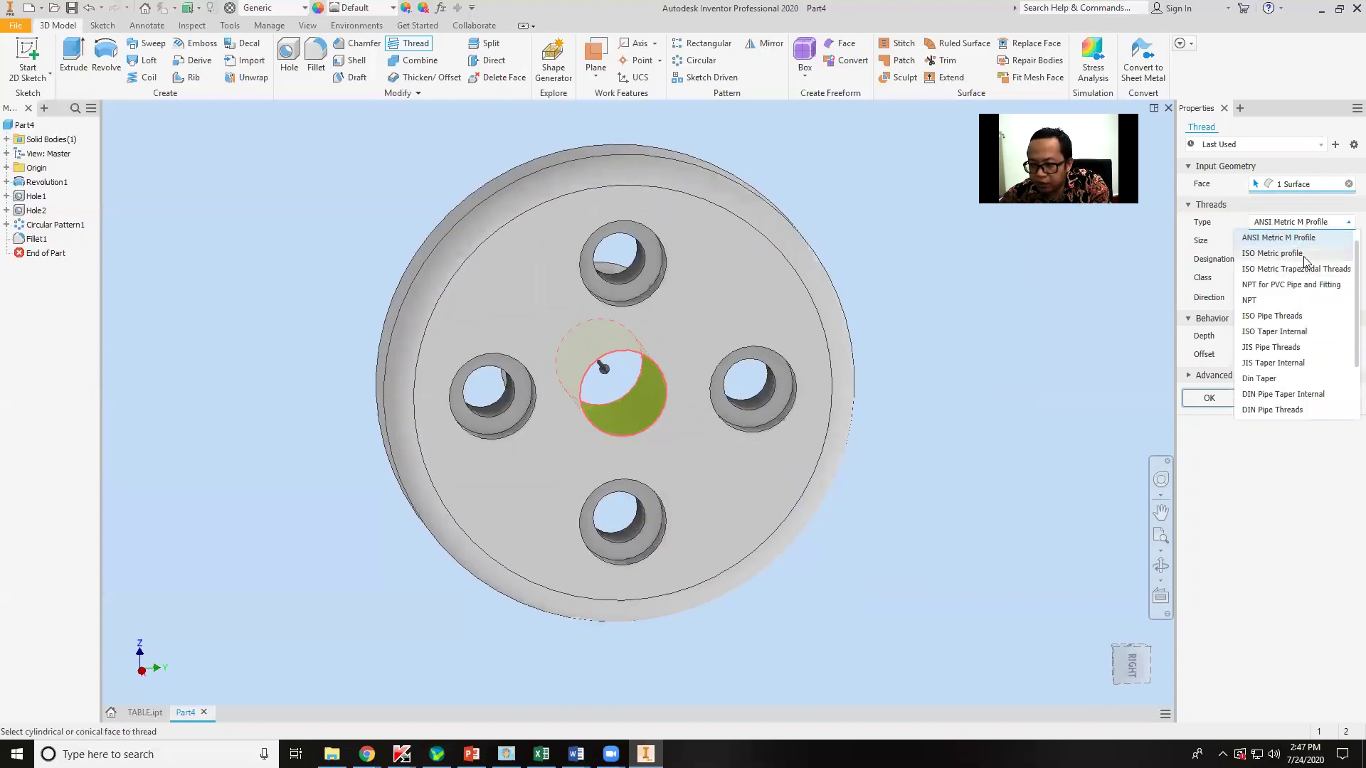
click(1304, 254)
click(1302, 222)
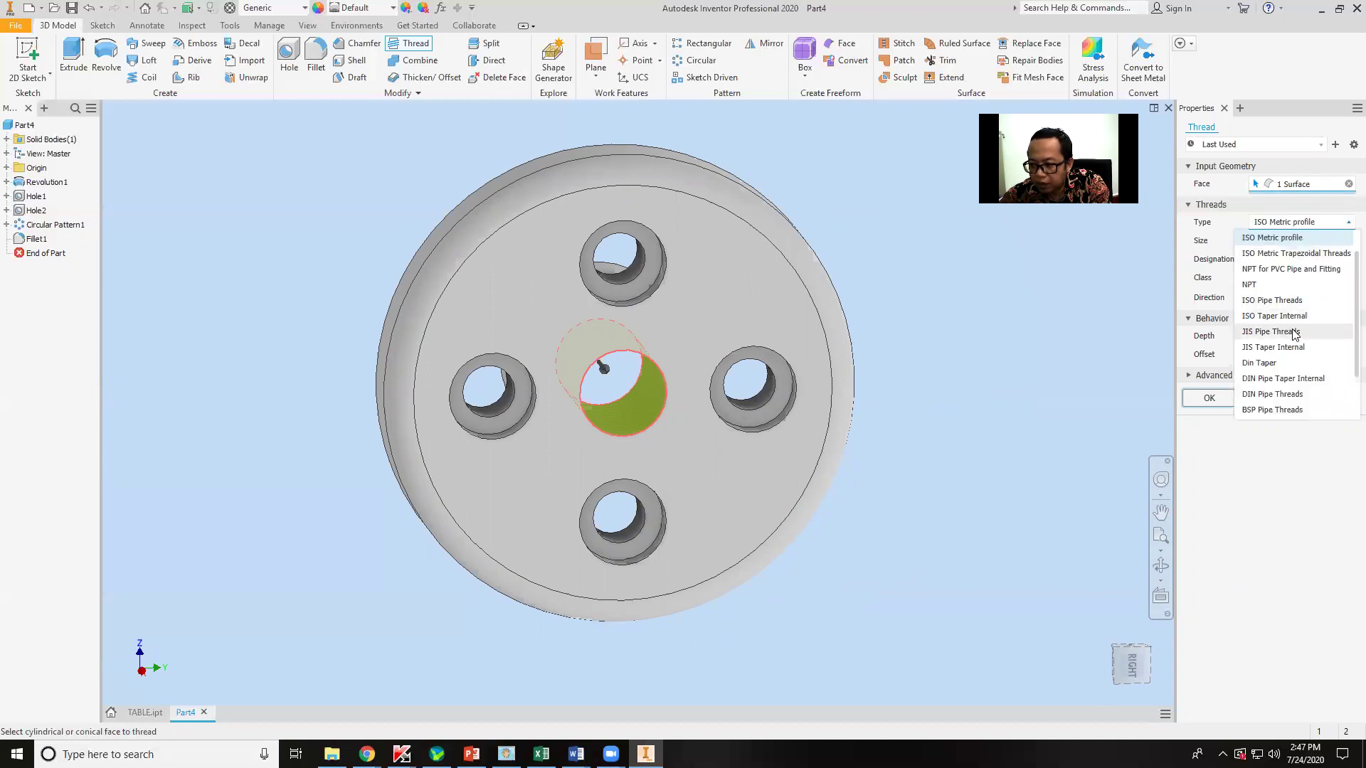
click(1294, 332)
click(1299, 223)
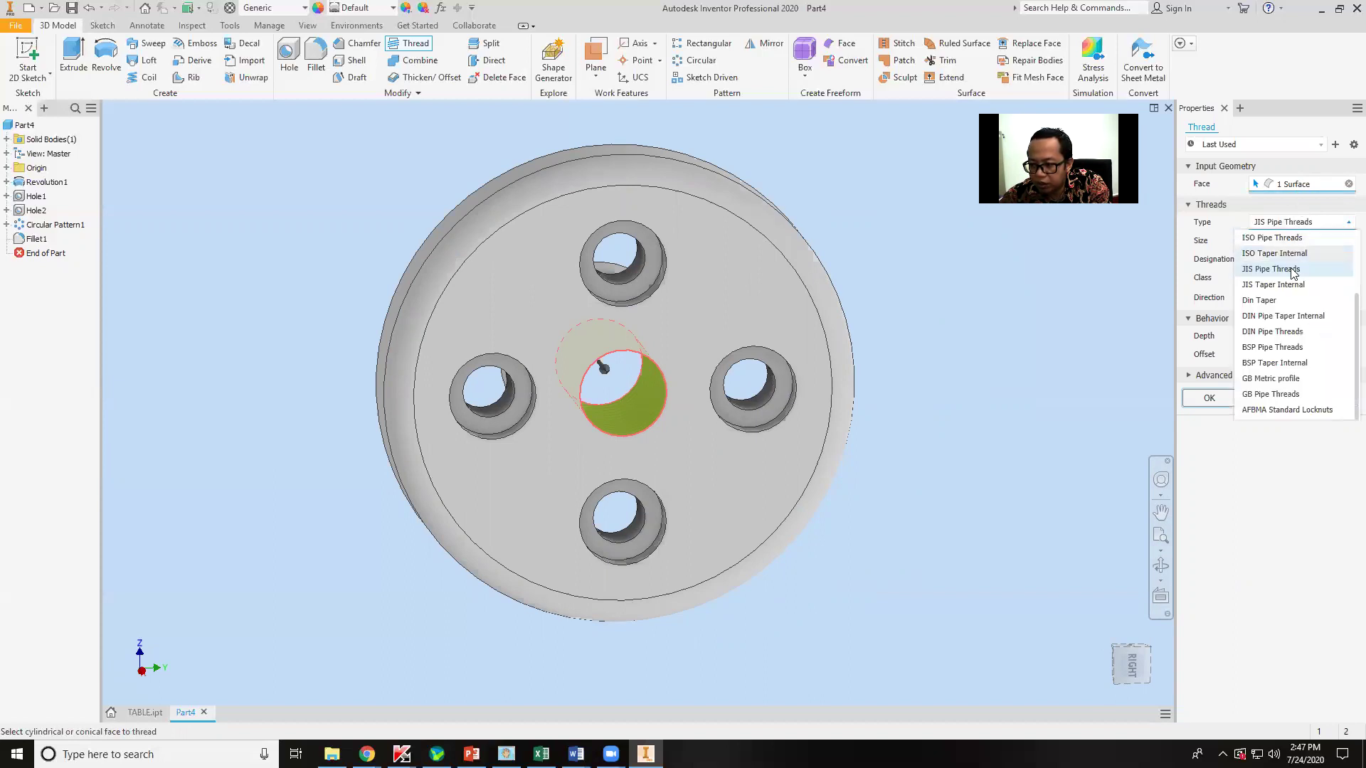
click(1283, 332)
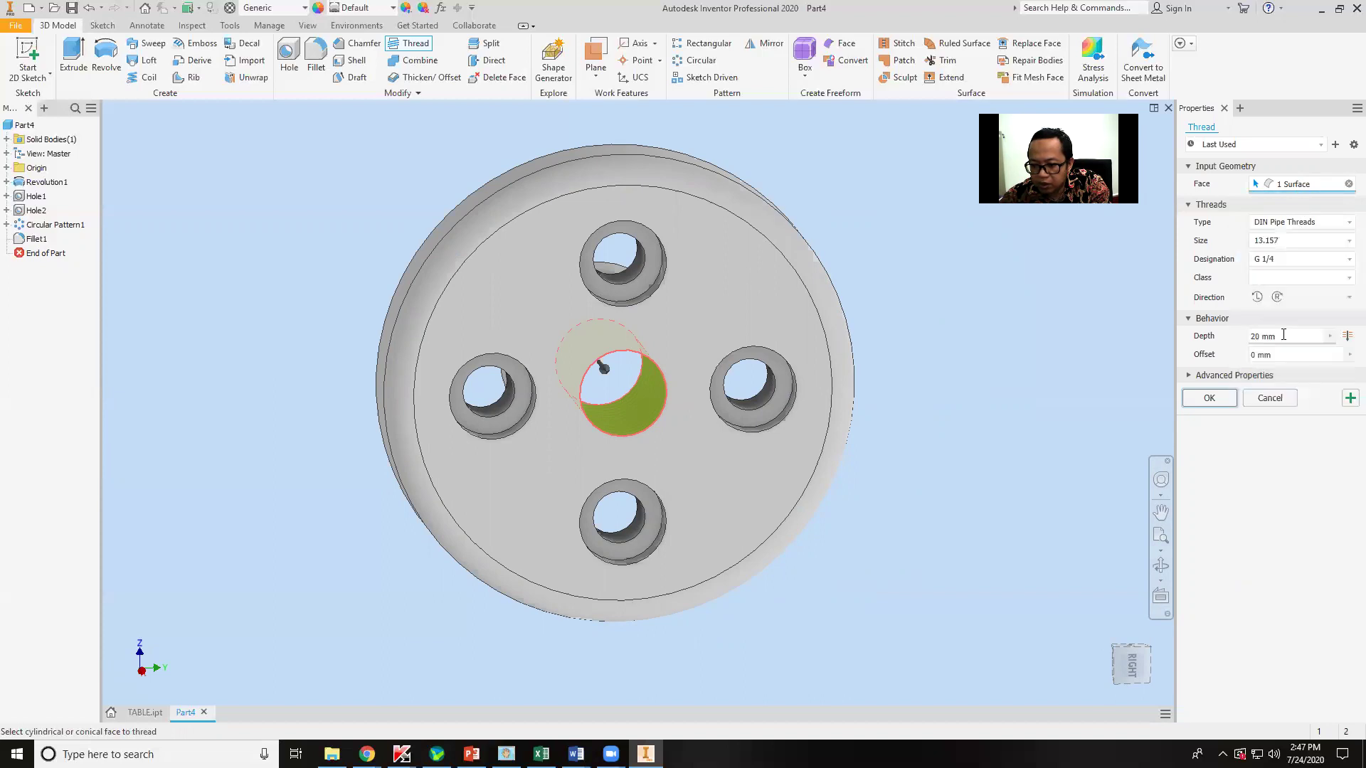
Try the AFBMA Standard Locknuts and ANSI Unified Screw Threads types for the central hole's thread
click(1299, 222)
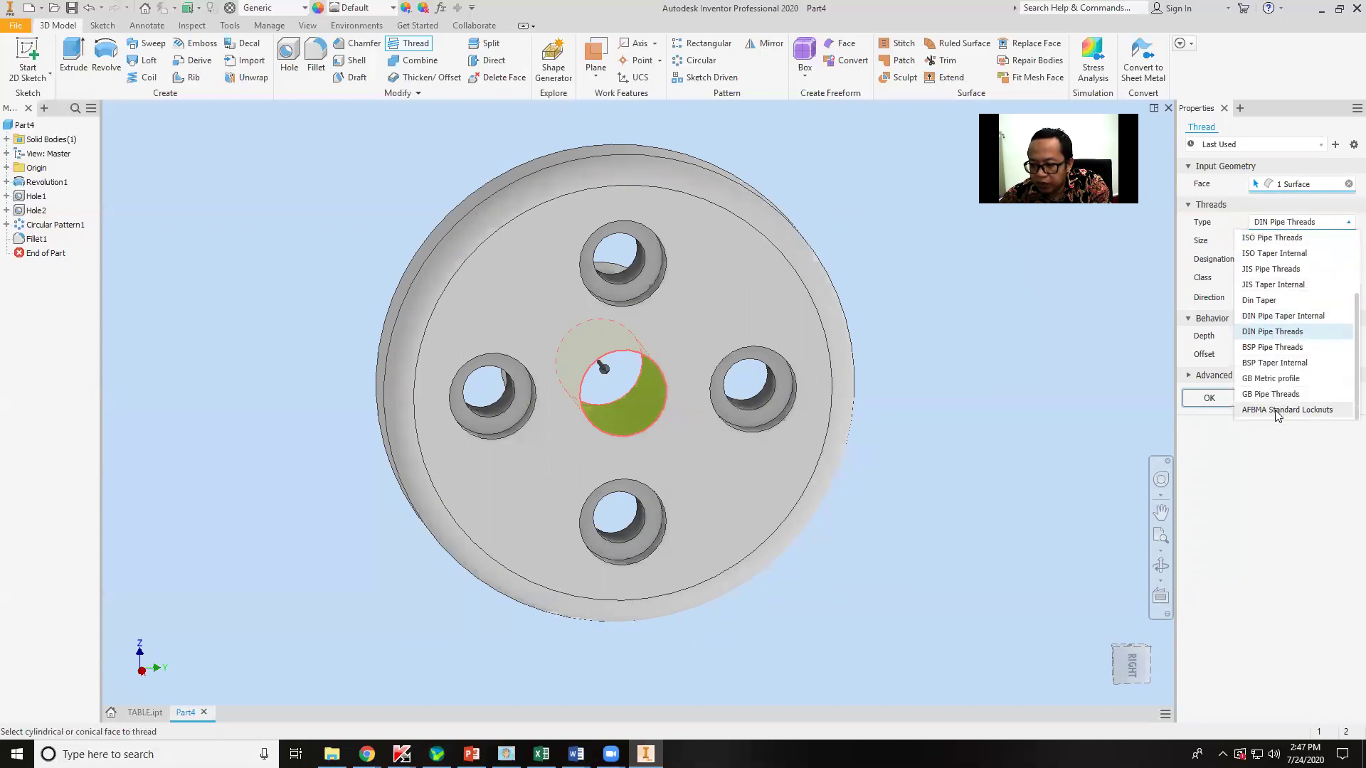
click(1286, 409)
click(1299, 223)
scroll(1302, 356, up, 5)
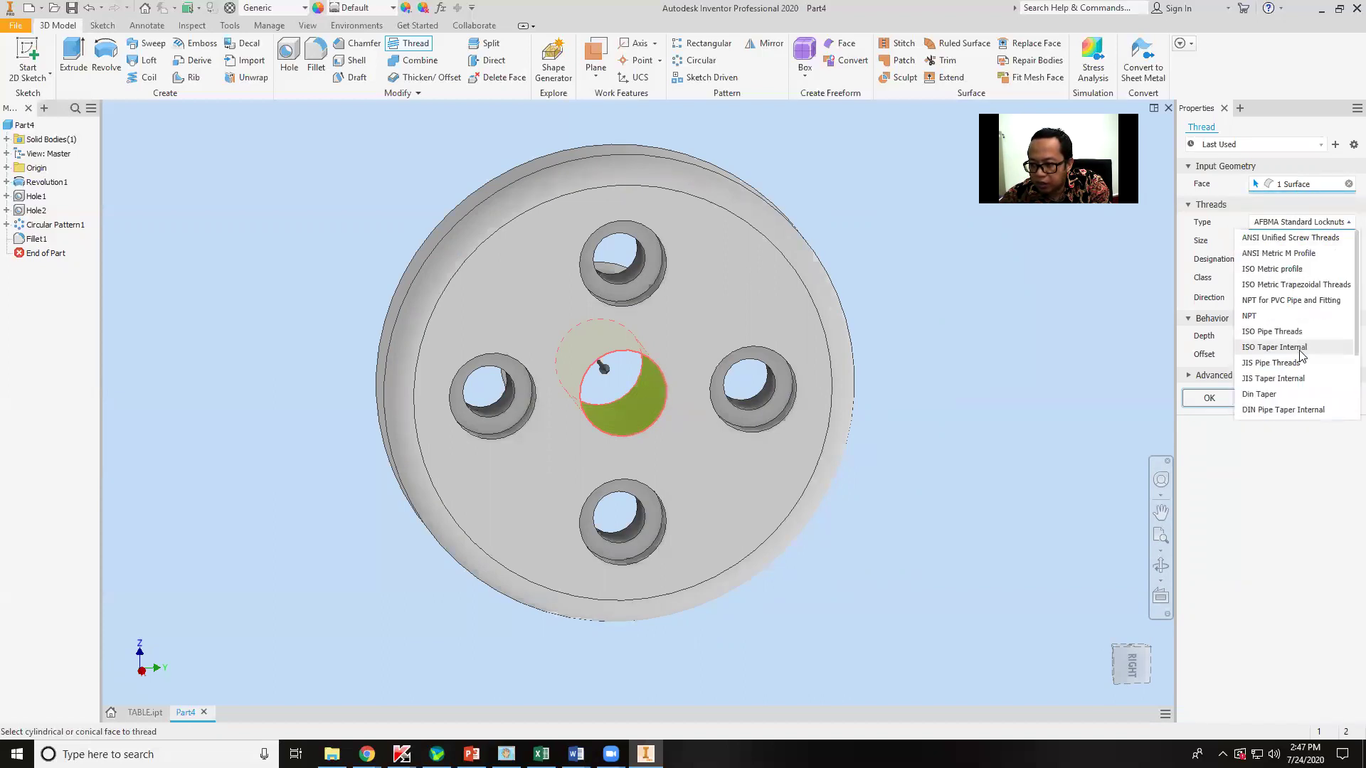
click(1303, 242)
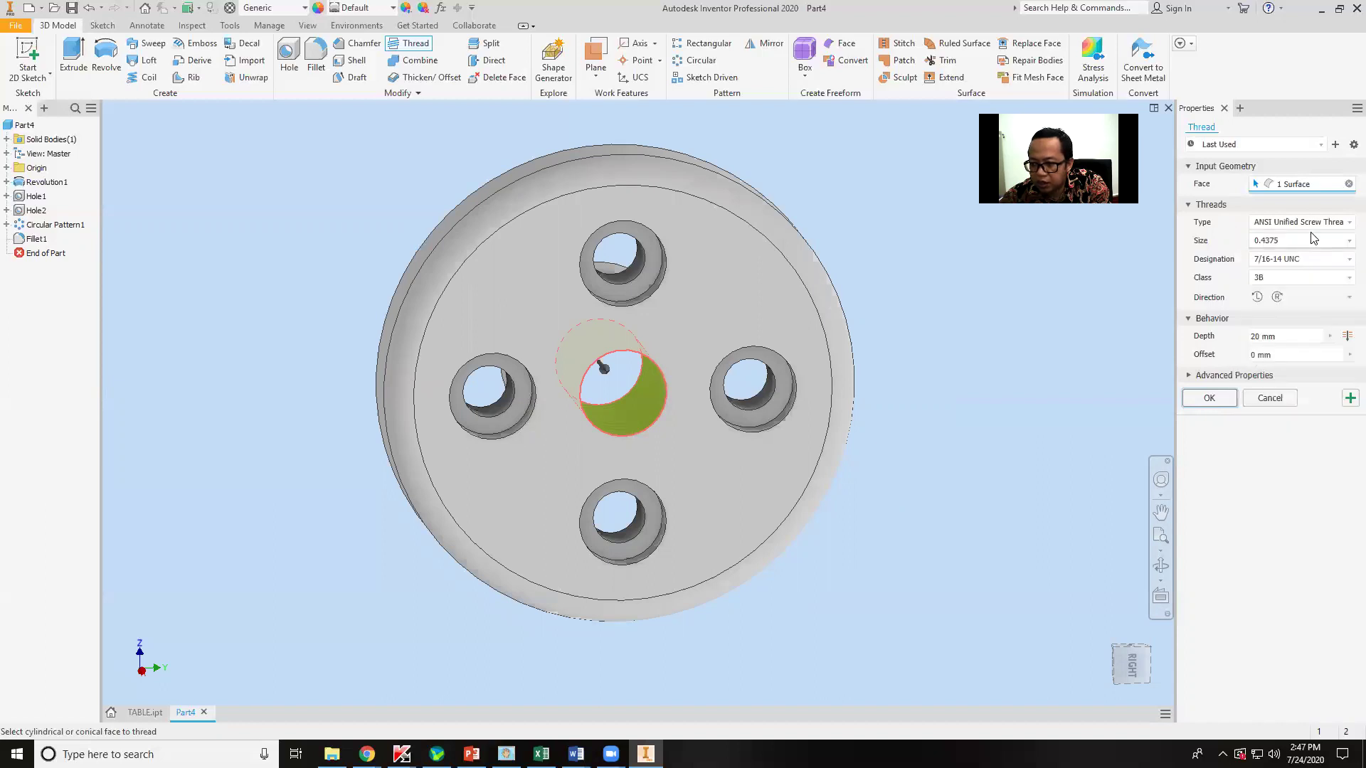
Set the type to ANSI Metric M Profile, try NPT for PVC Pipe and Fitting, and create the thread in the central hole
click(1302, 223)
click(1306, 257)
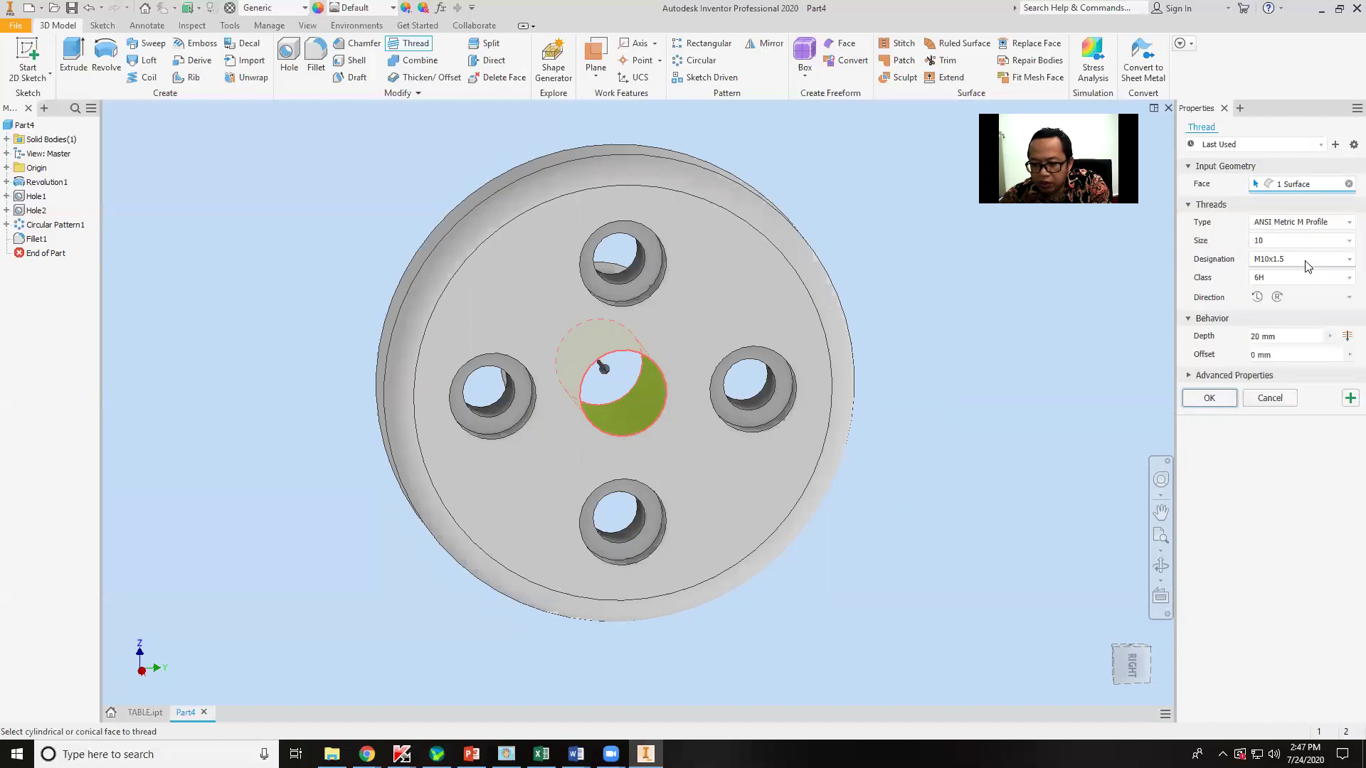
click(1315, 219)
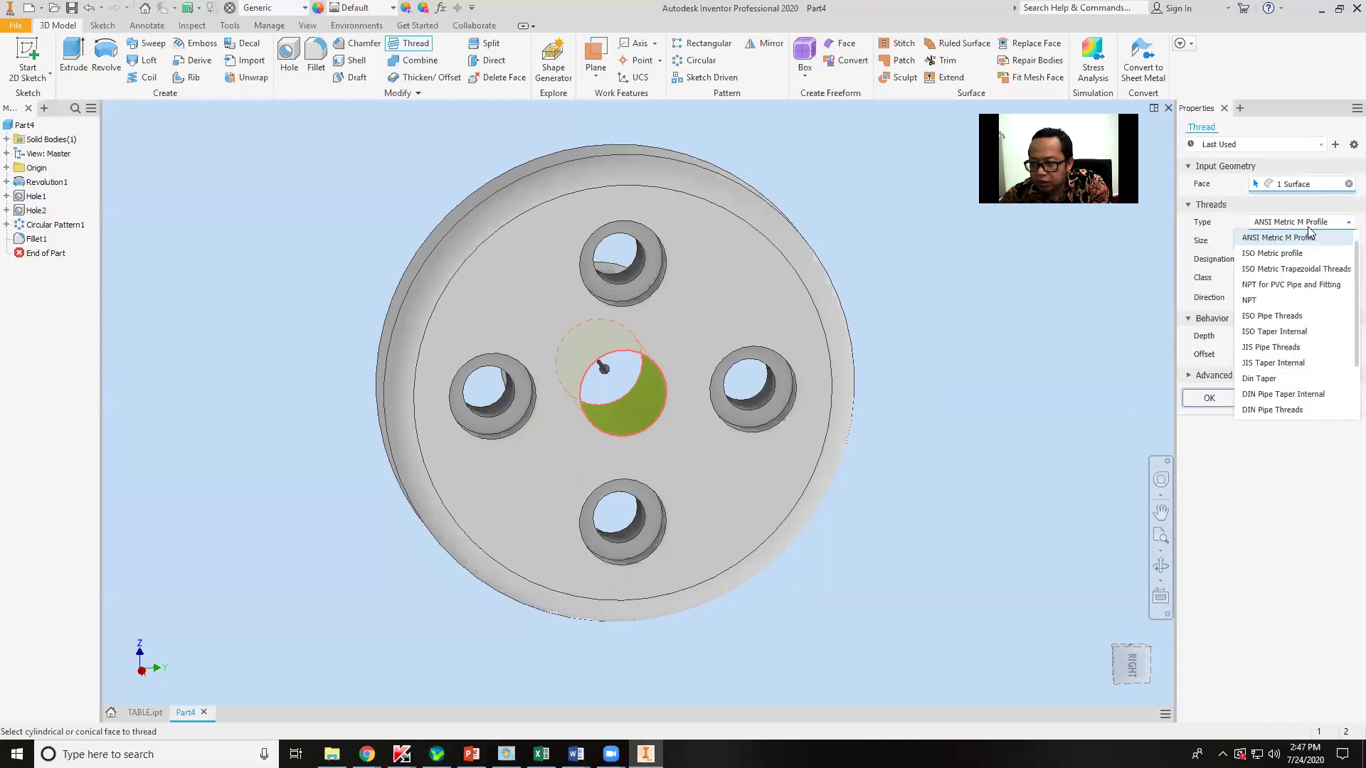
click(1301, 285)
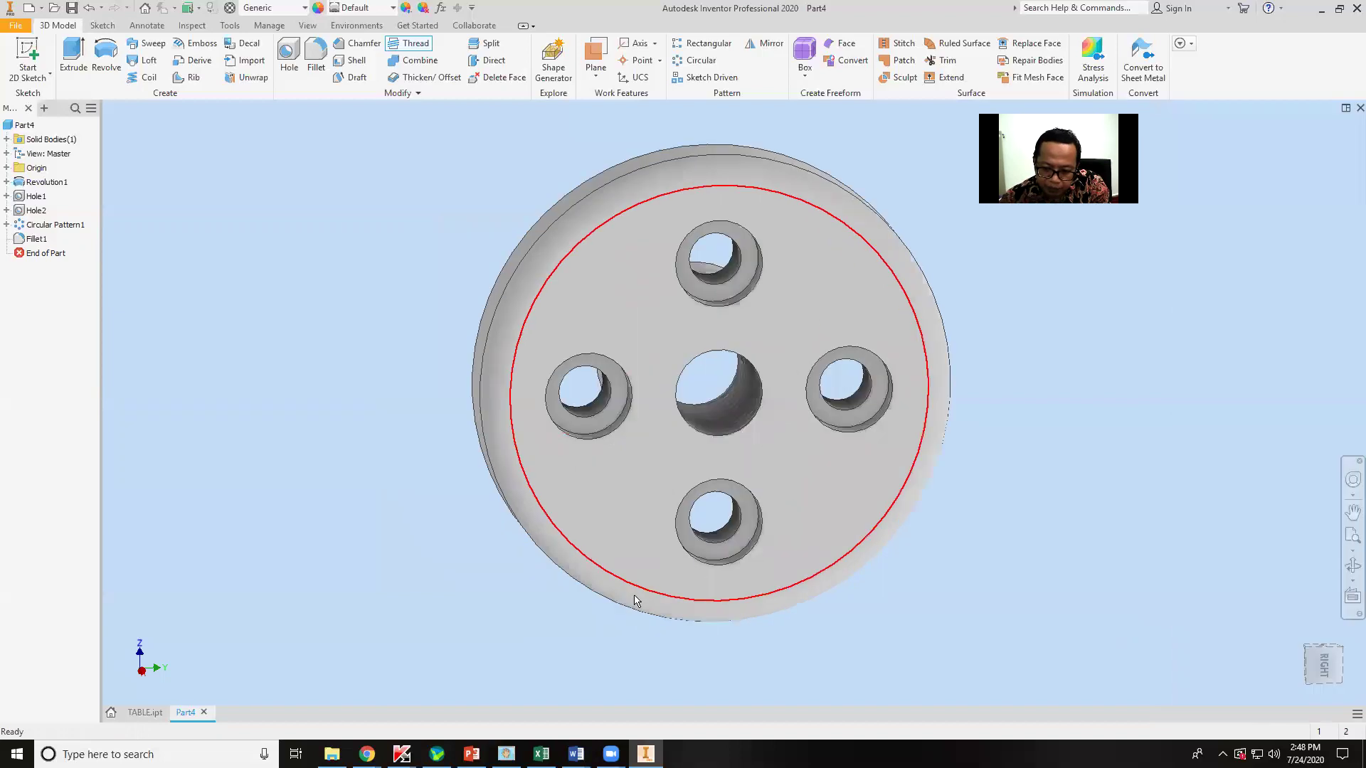
Examine the threaded central hole up close and the whole disc from several sides
key(F4)
mouse_move(735, 501)
mouse_down()
mouse_move(1046, 497)
mouse_move(707, 548)
mouse_move(756, 497)
mouse_up()
key(Escape)
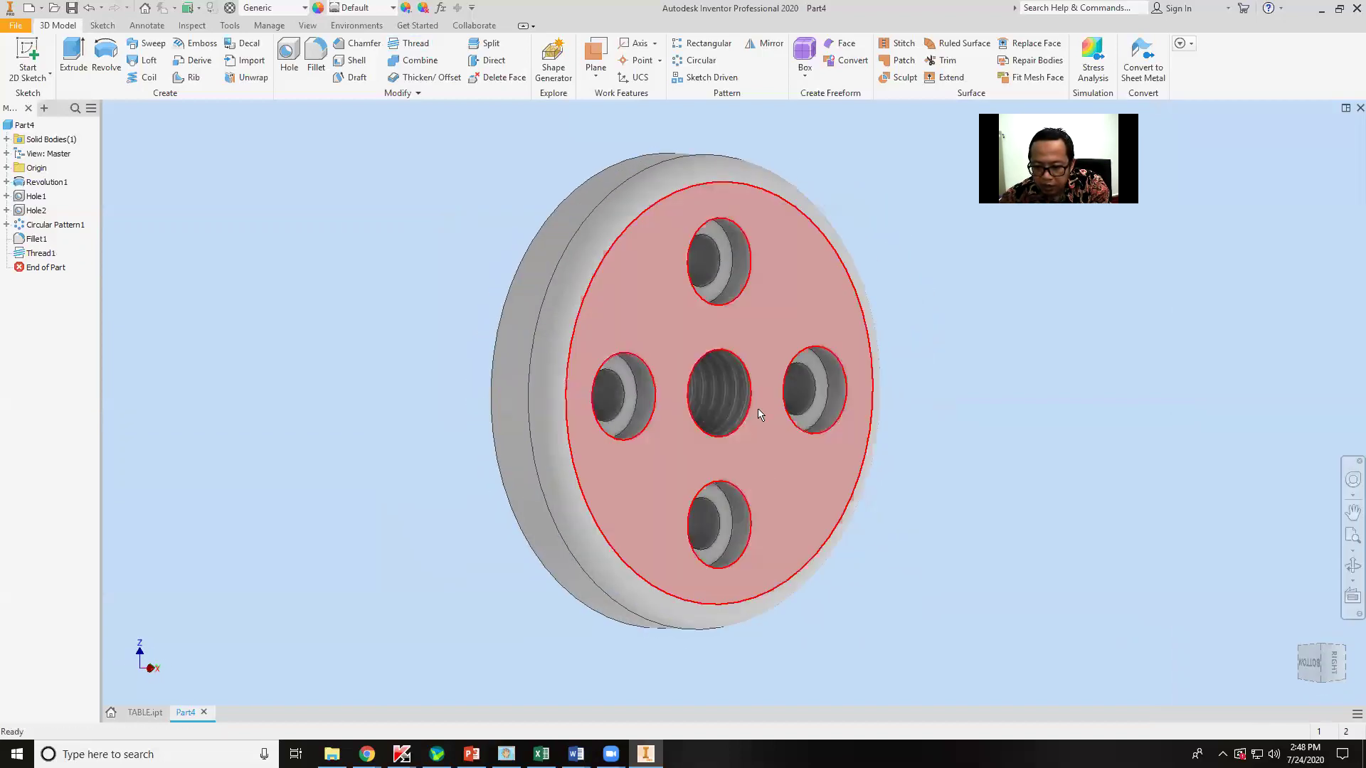
scroll(640, 405, down, 6)
shift+middle_drag(591, 459, 671, 535)
scroll(679, 530, up, 6)
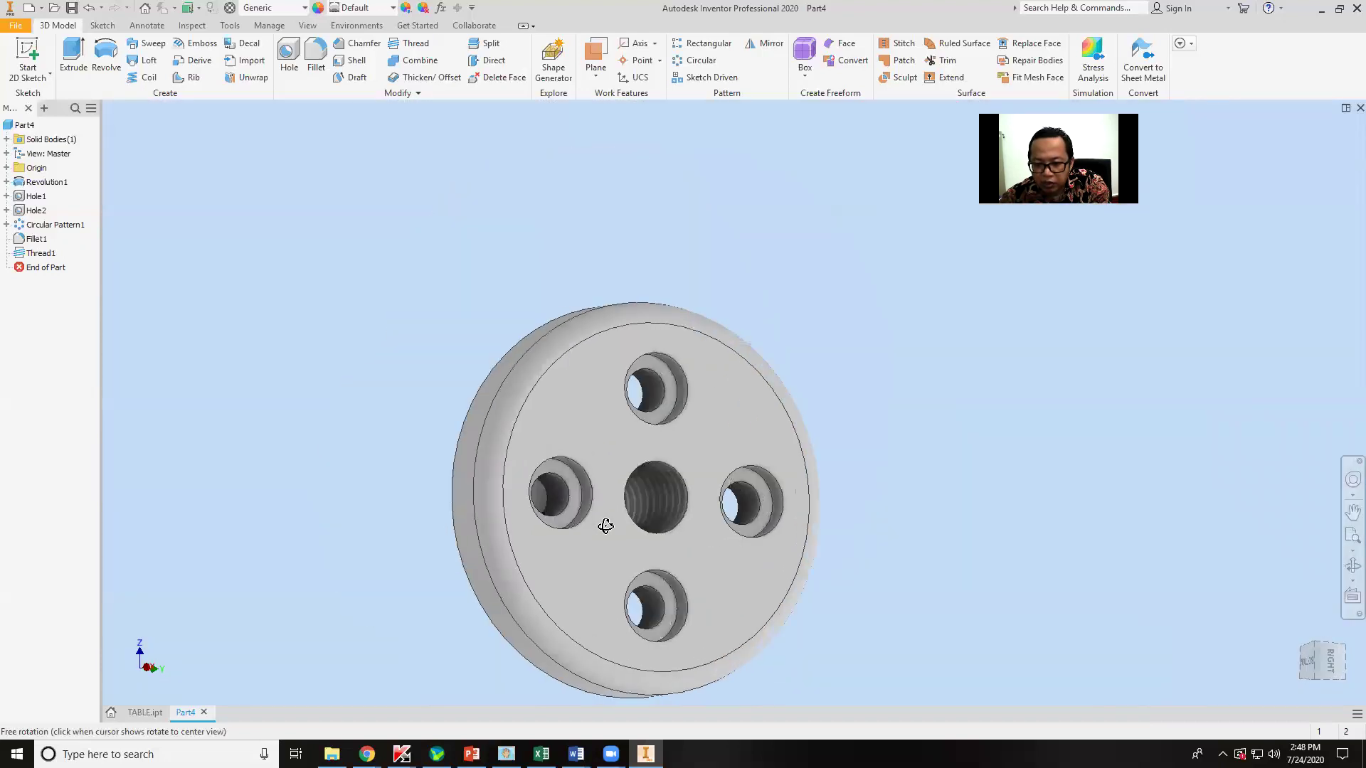
scroll(654, 511, down, 5)
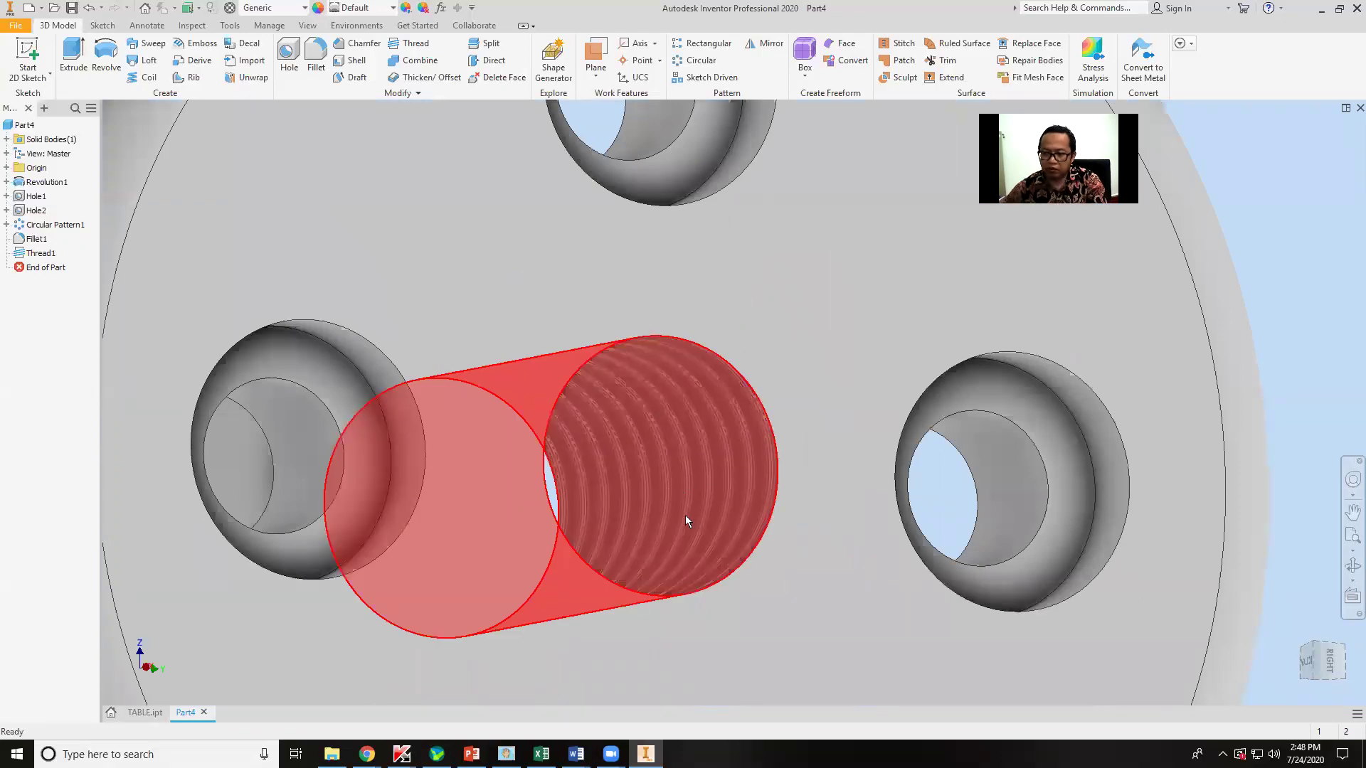
mouse_move(686, 515)
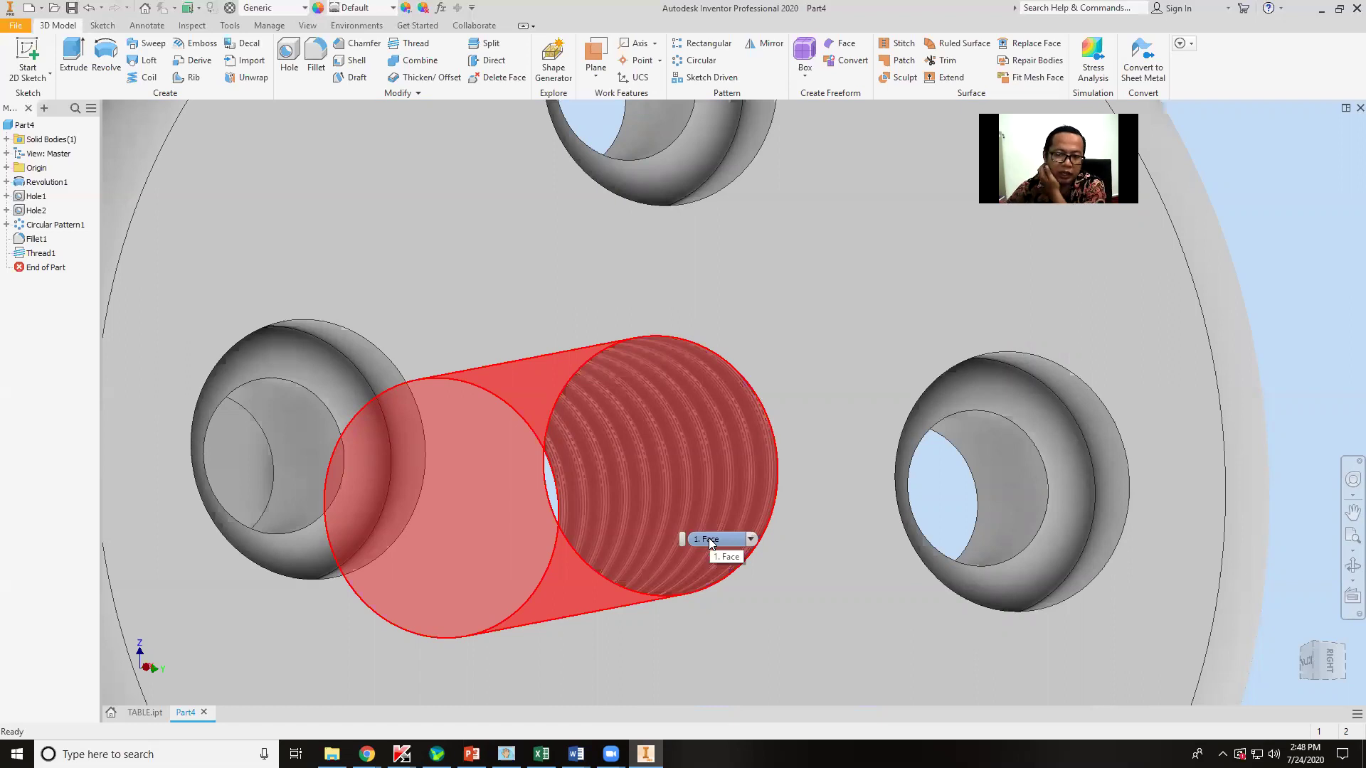
scroll(728, 468, up, 5)
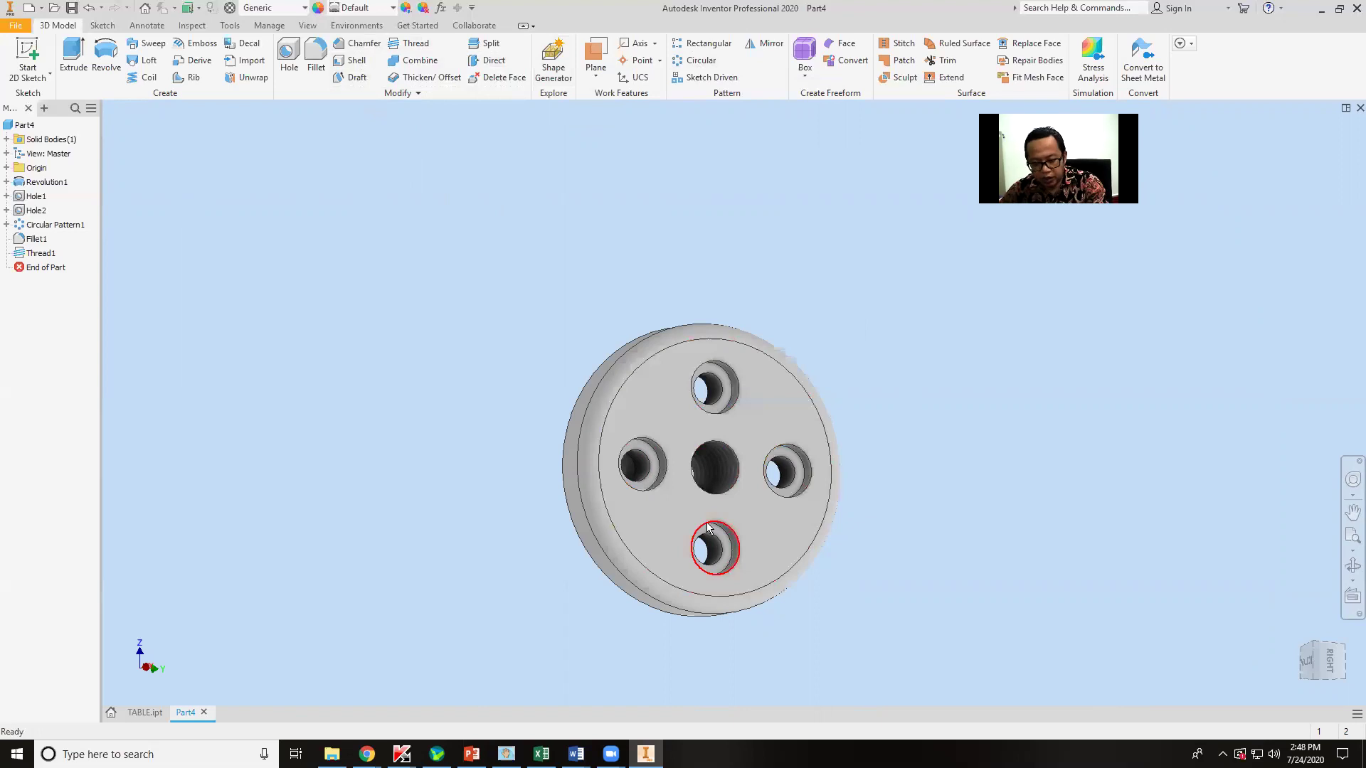
shift+middle_drag(706, 528, 1008, 547)
shift+middle_drag(801, 530, 503, 512)
middle_drag(732, 542, 780, 457)
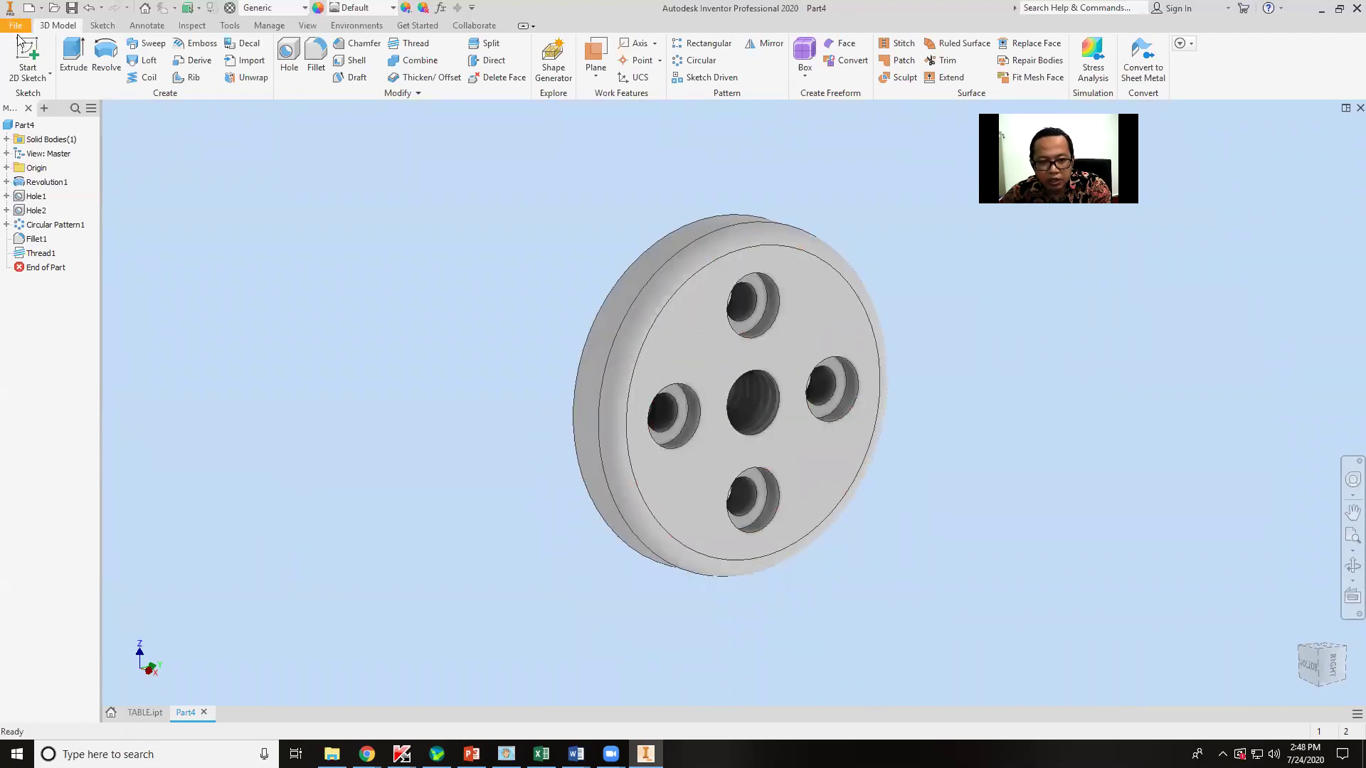
Save the part as ARRAY in the TUTORIAL 1 folder
click(71, 9)
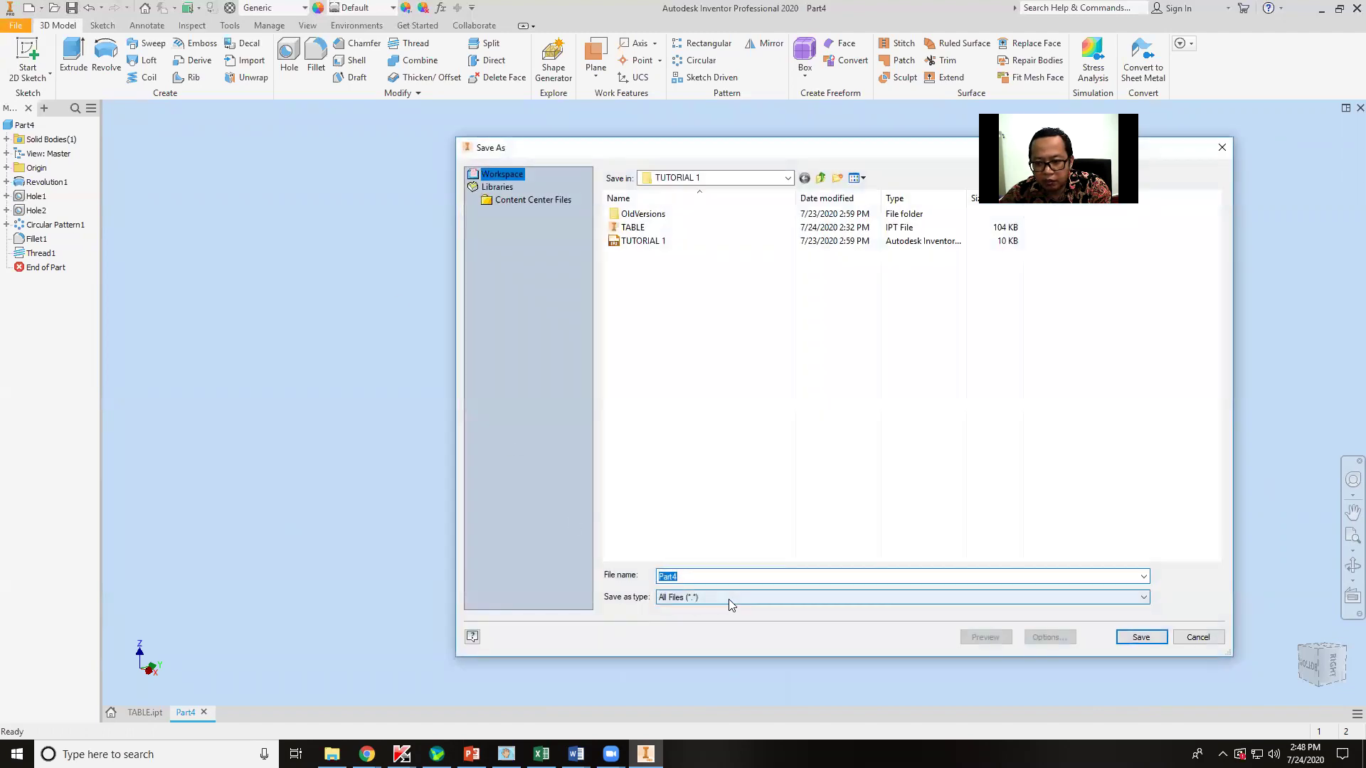
text(ARRAY)
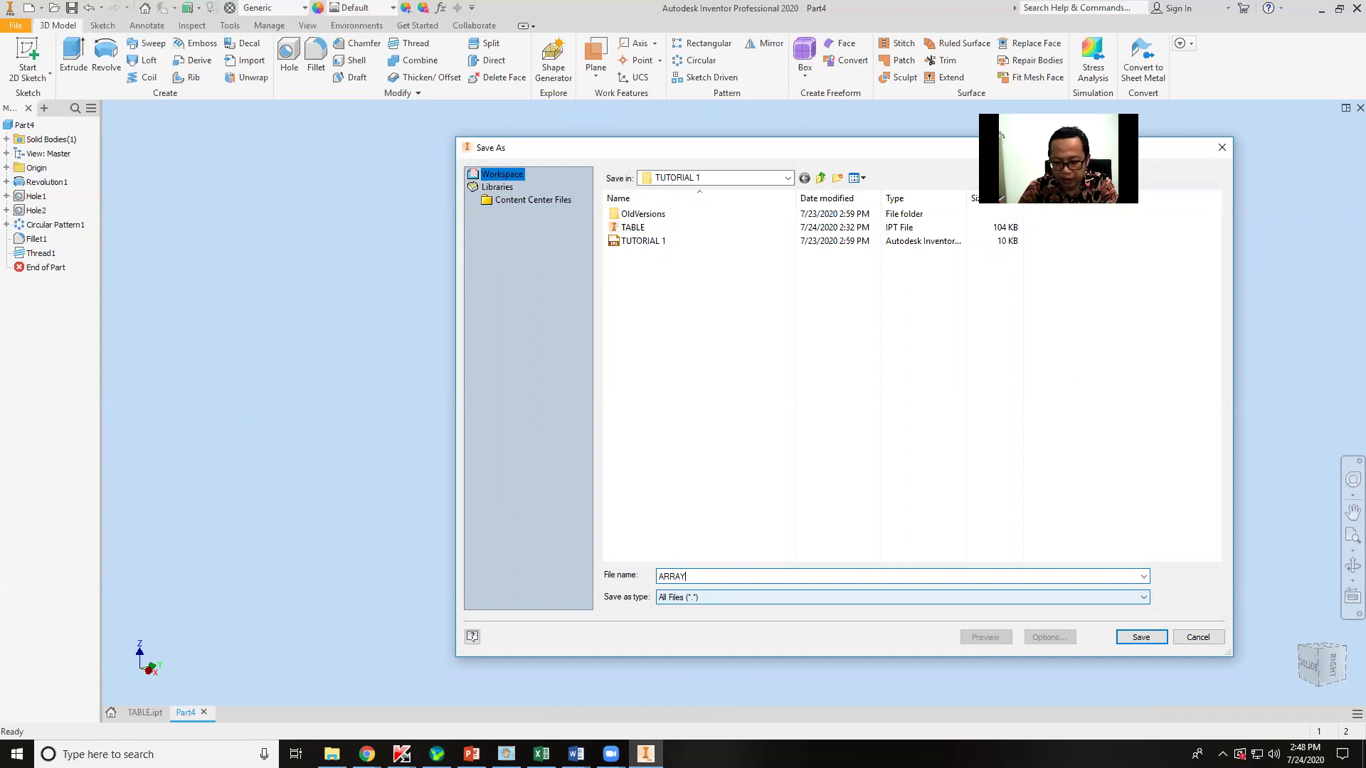
click(1141, 637)
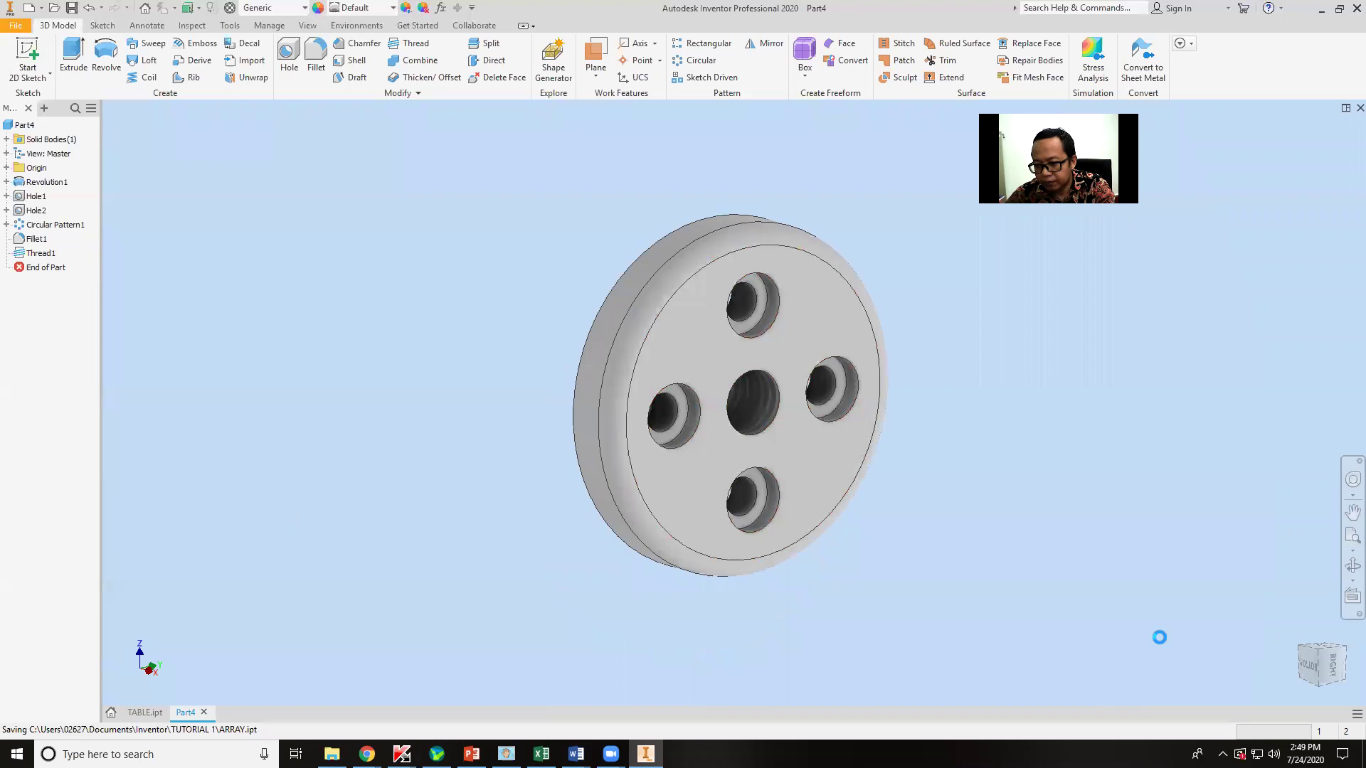